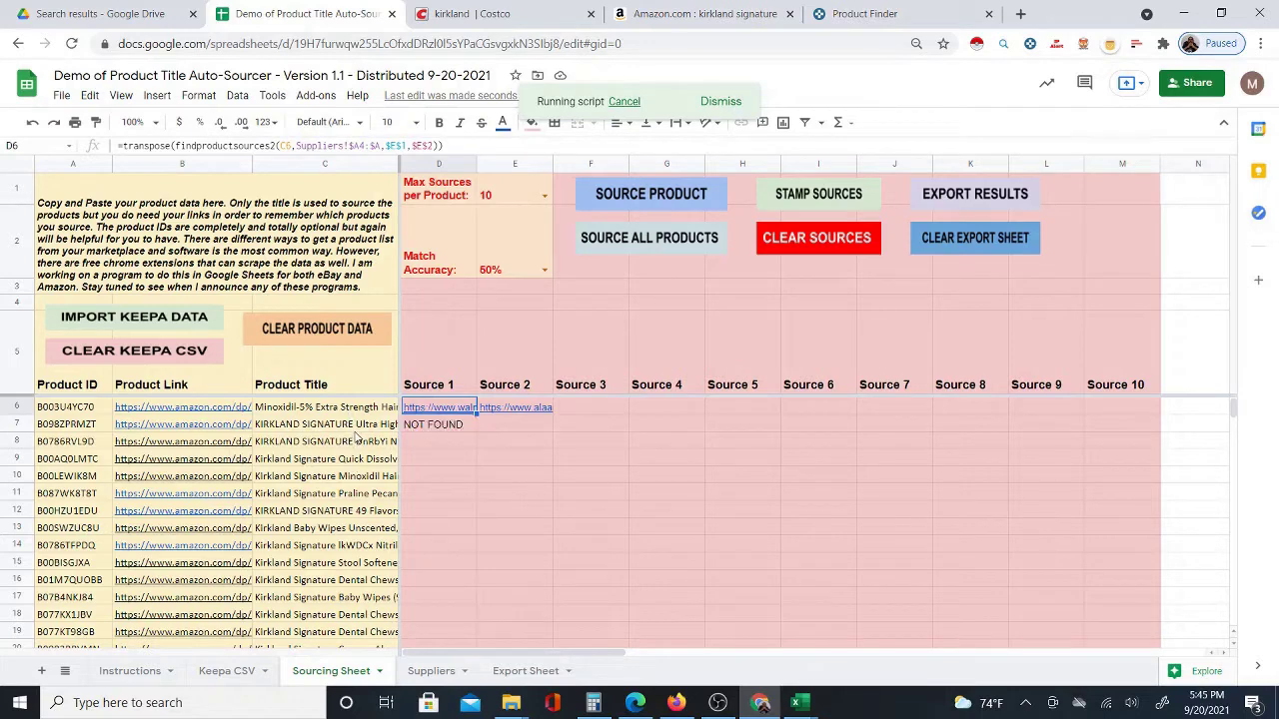
Look through the supplier websites and their Rakuten and SkuGrid flags on the Suppliers sheet
mouse_move(442, 444)
left_click(431, 671)
scroll(90, 384, "down", 2)
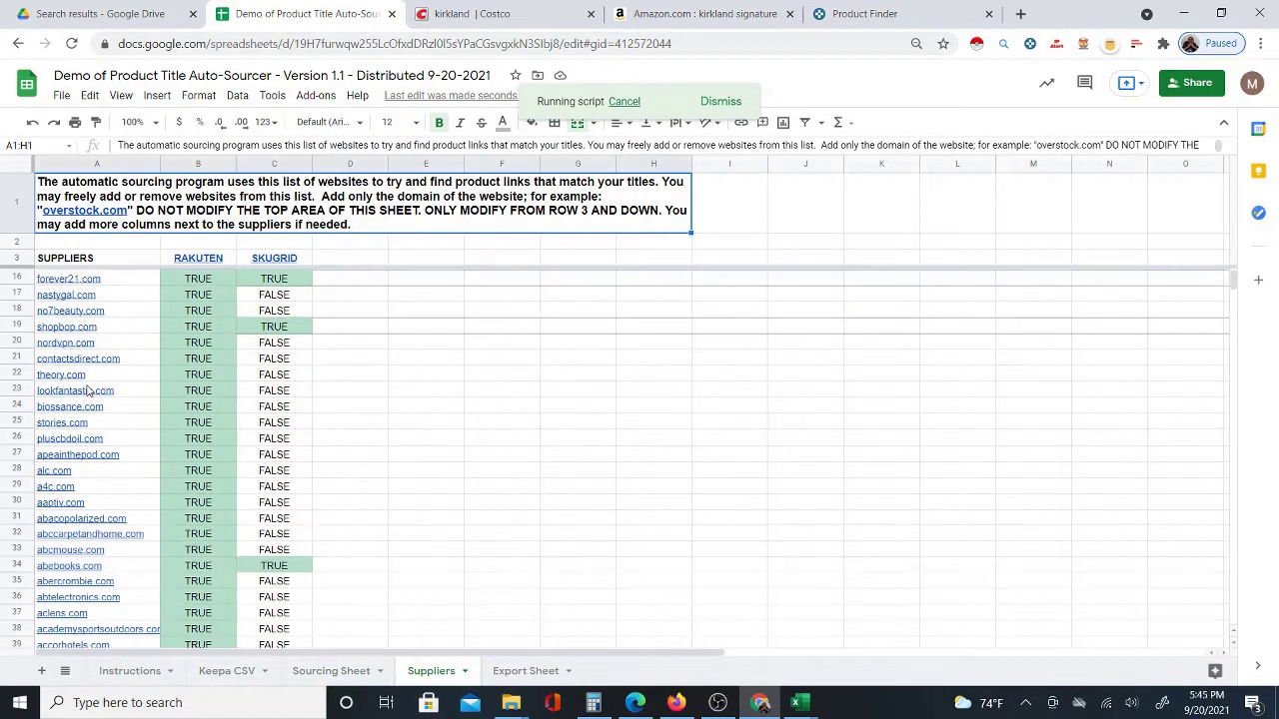
scroll(87, 389, "down", 15)
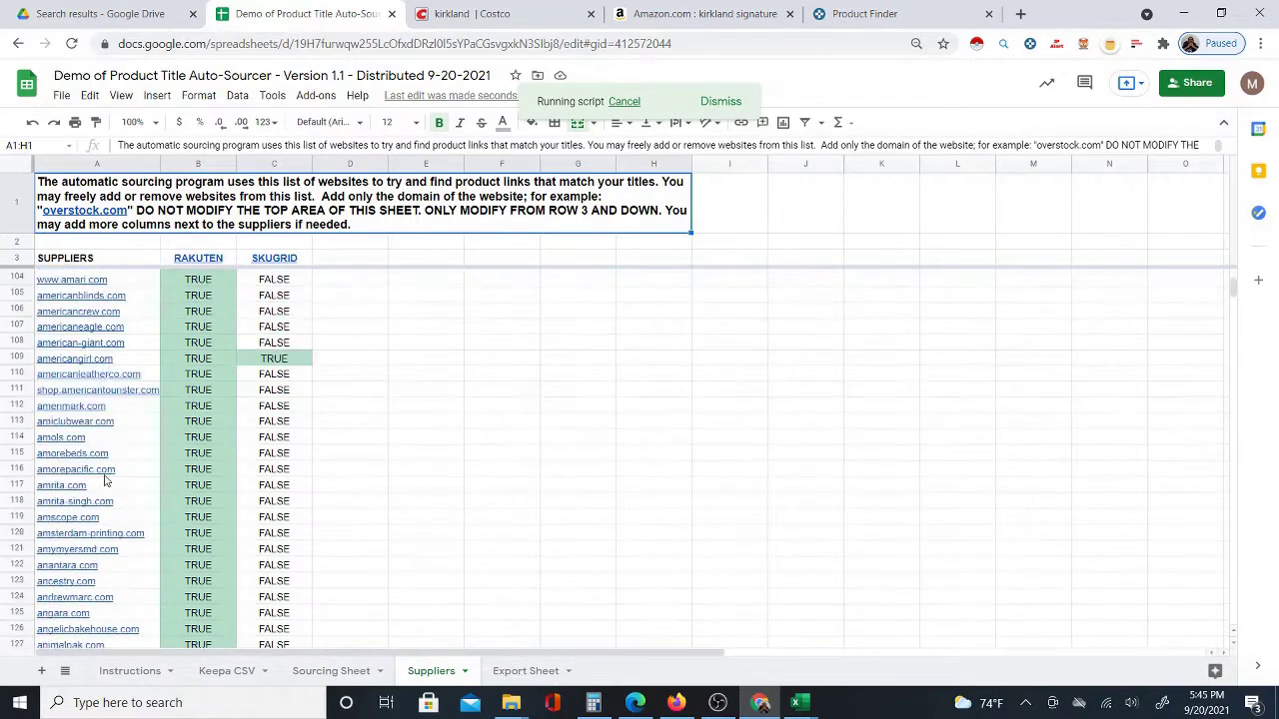
scroll(104, 481, "down", 17)
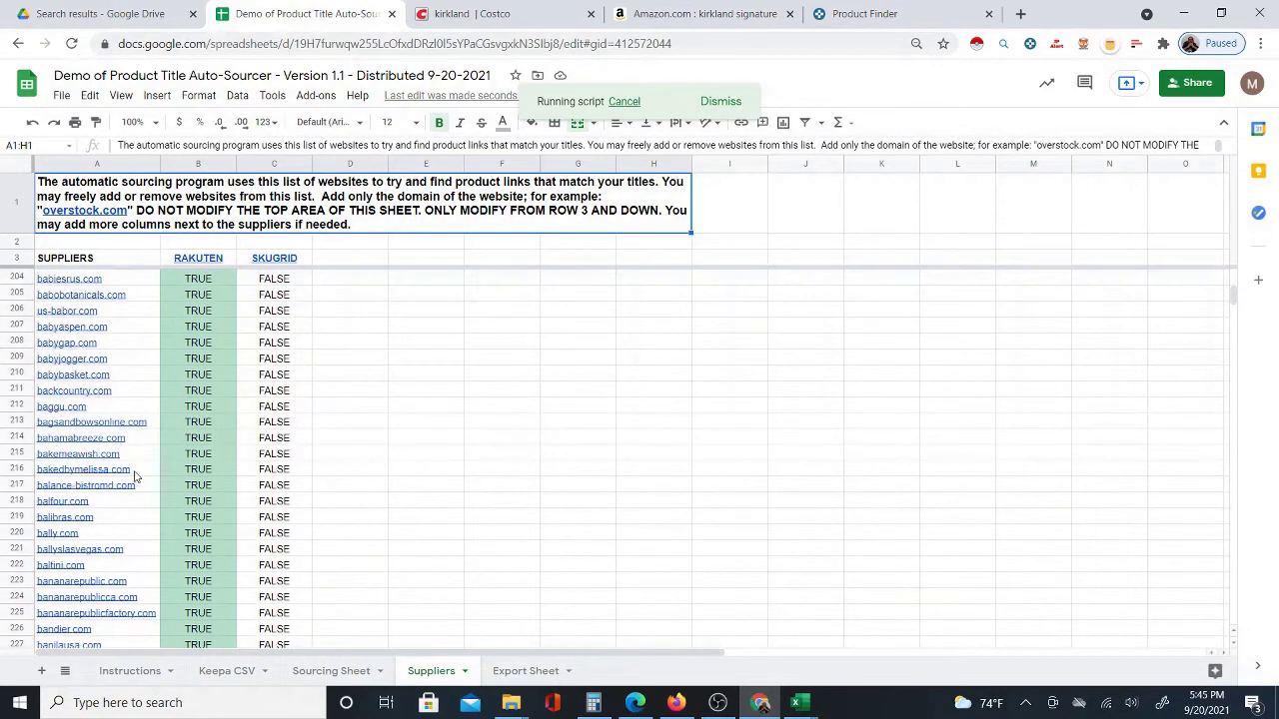
scroll(136, 400, "down", 2)
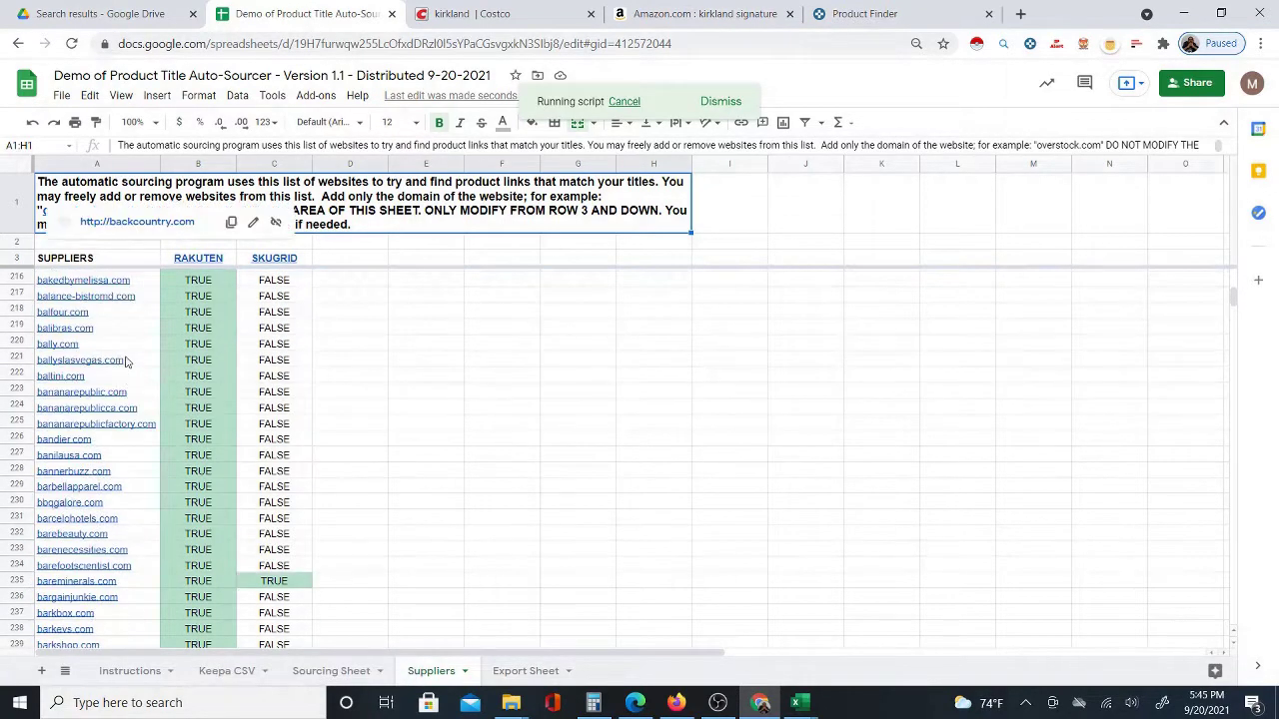
Go to the end of the supplier list, select the empty cells A3077:A3082 below it, and return to the Sourcing Sheet
left_click(133, 346)
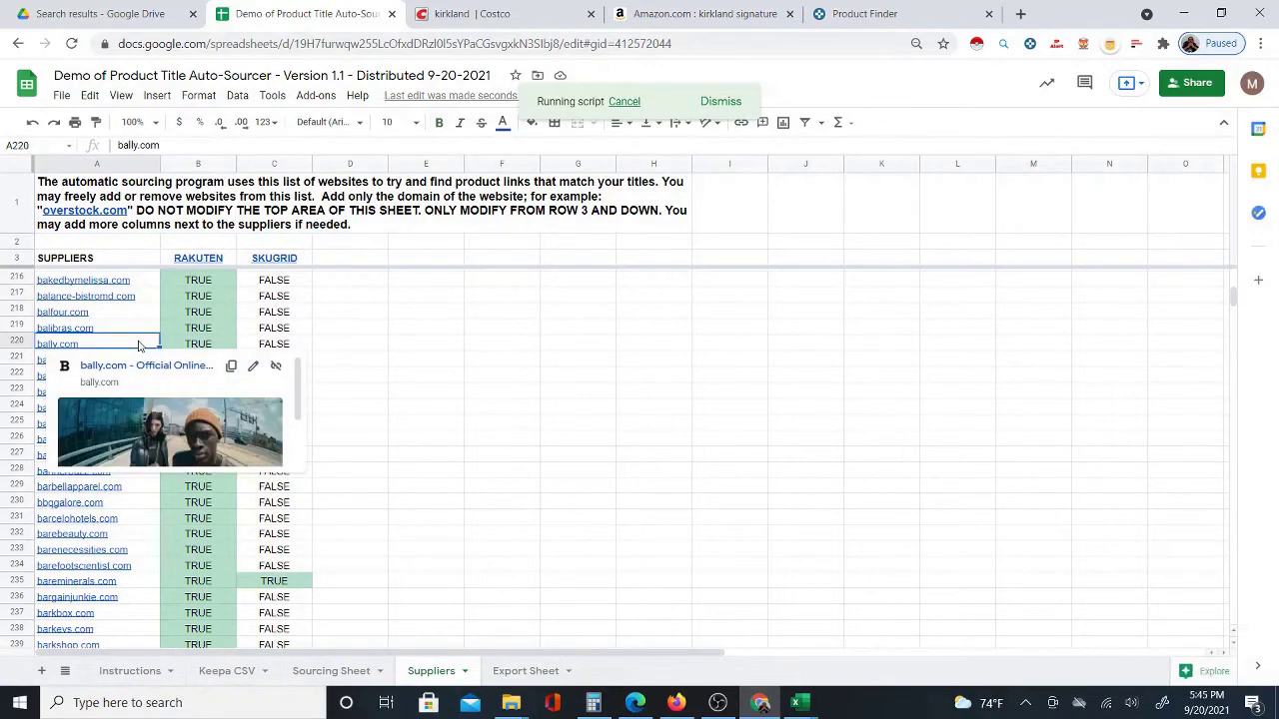
key("ctrl+Down")
scroll(125, 447, "down", 3)
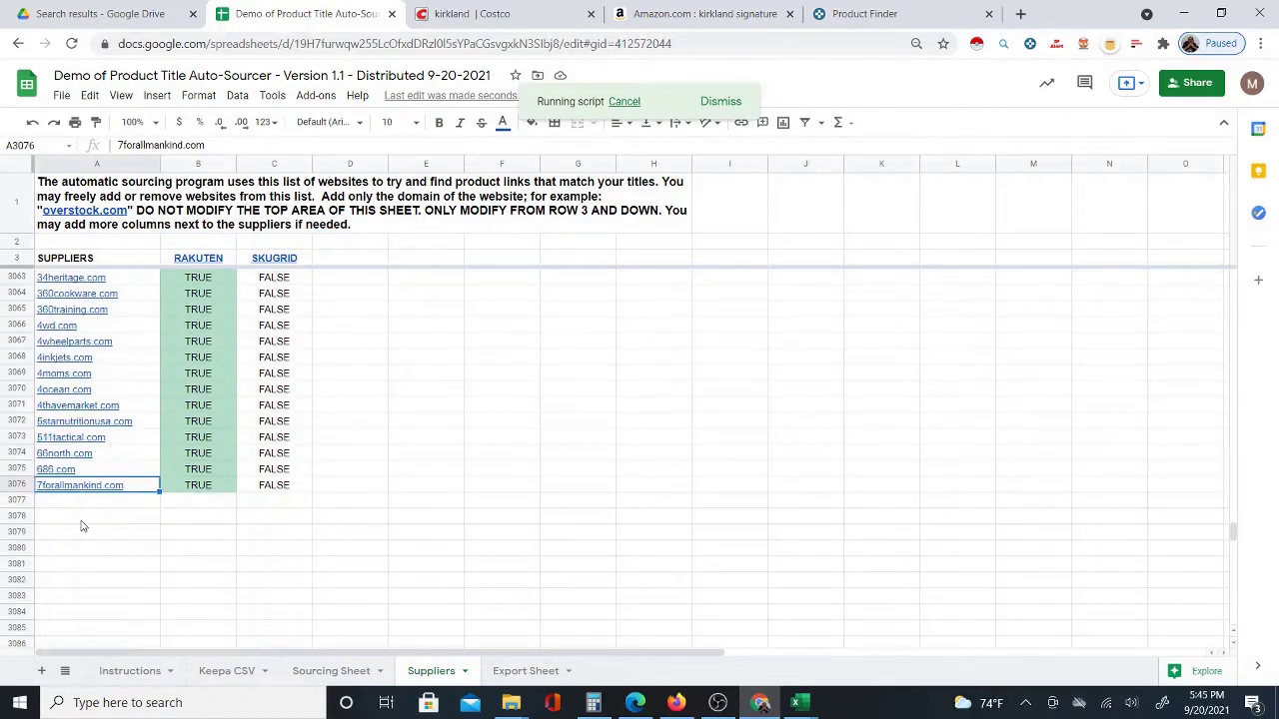
left_click_drag(95, 507, 113, 588)
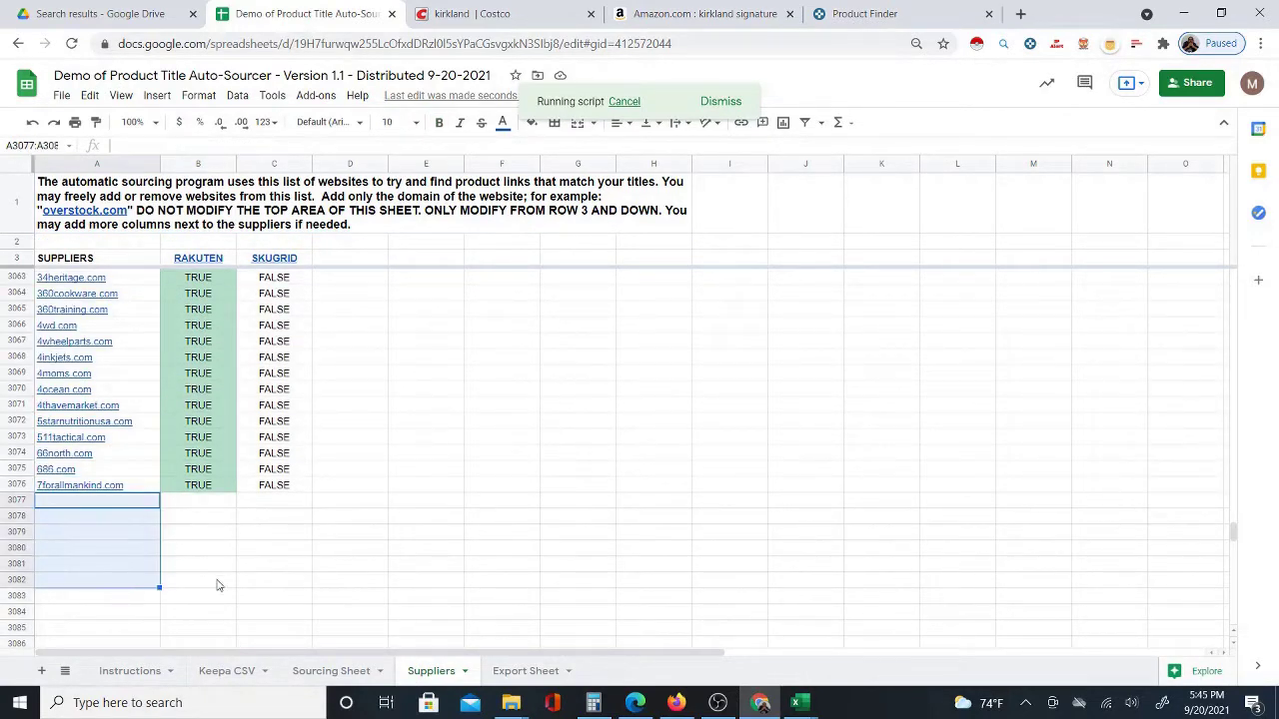
left_click(331, 671)
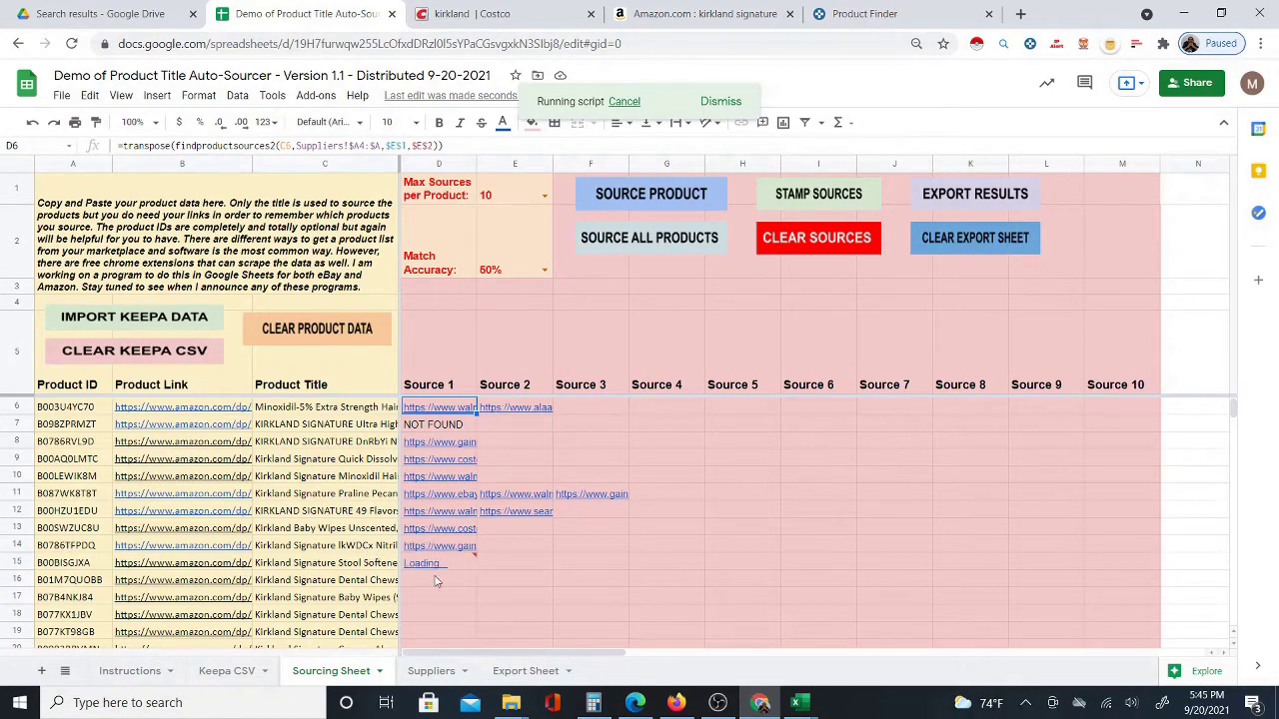
Open the Amazon product link and Source 1 link for the Quick Dissolve B-12 tablets in row 9 and compare the two pages
mouse_move(209, 463)
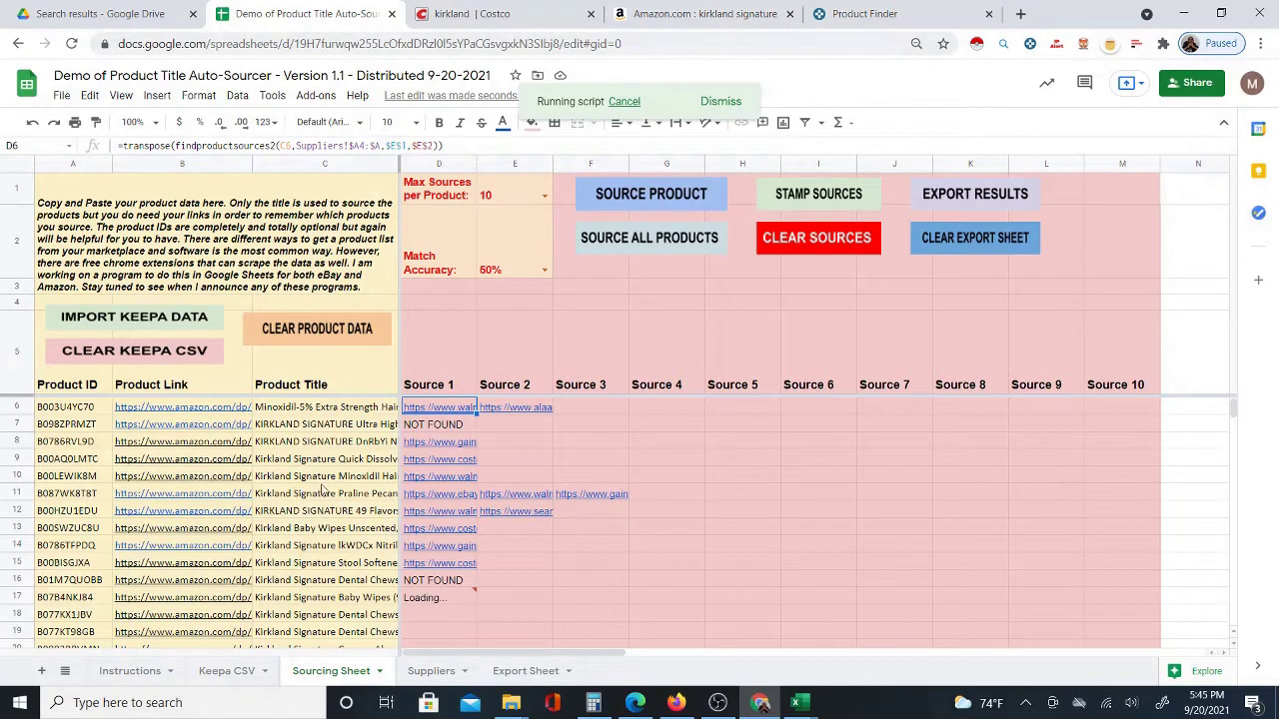
left_click(243, 483)
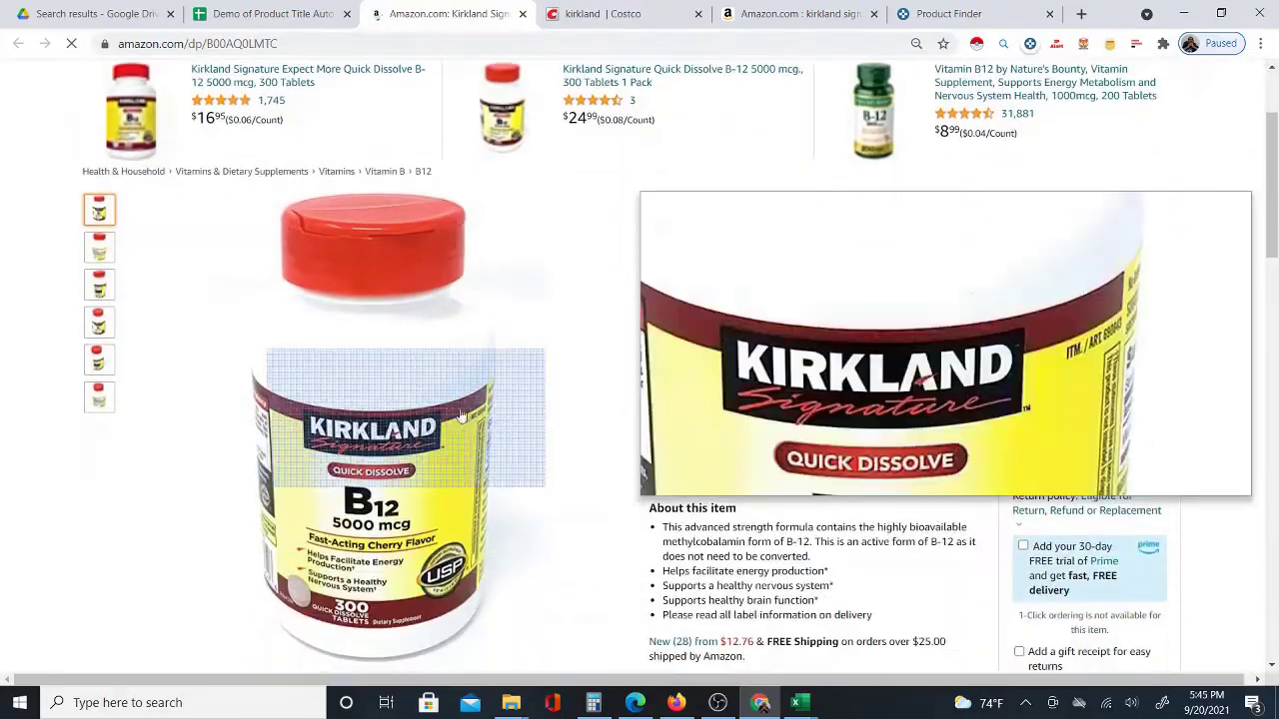
left_click(296, 14)
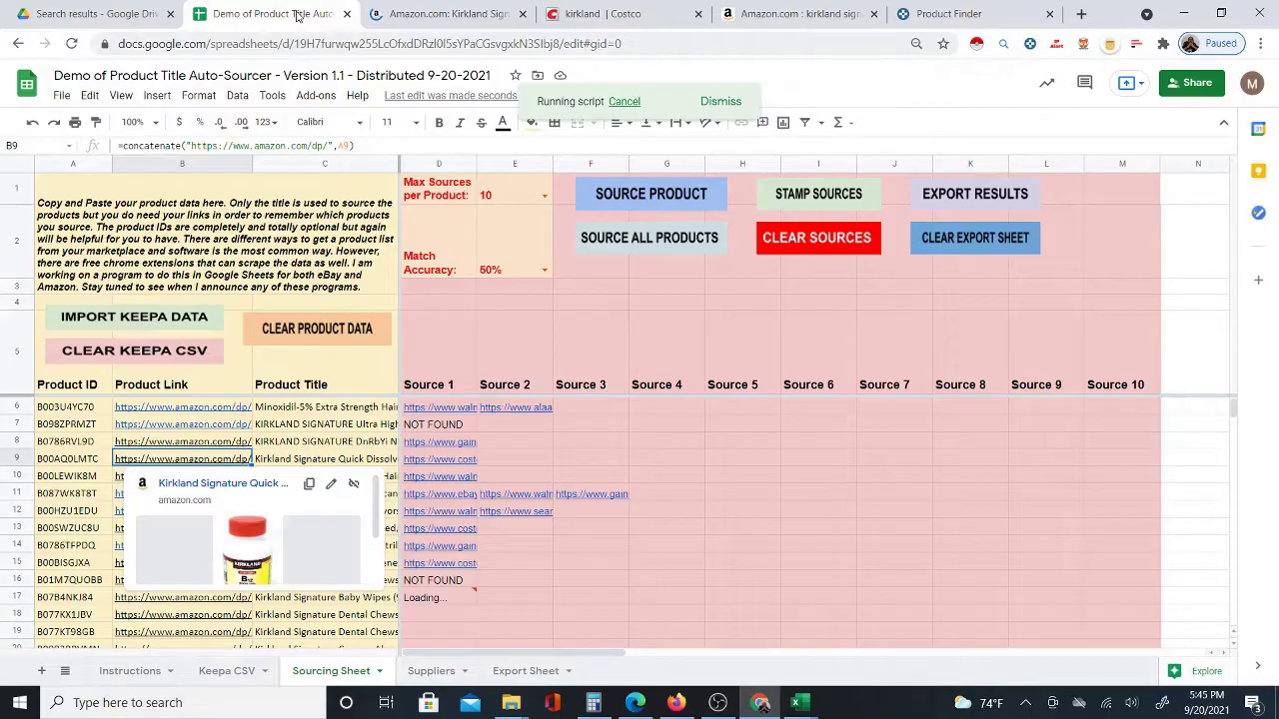
left_click(432, 463)
left_click(475, 485)
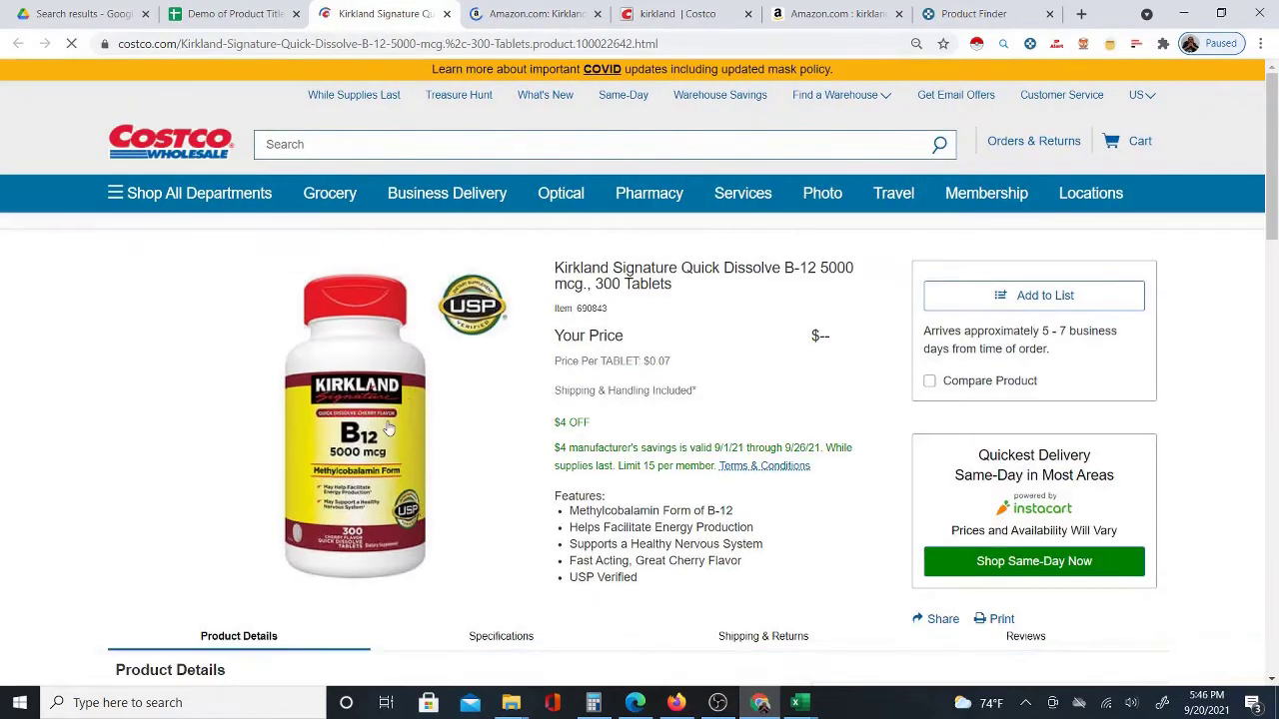
left_click(515, 14)
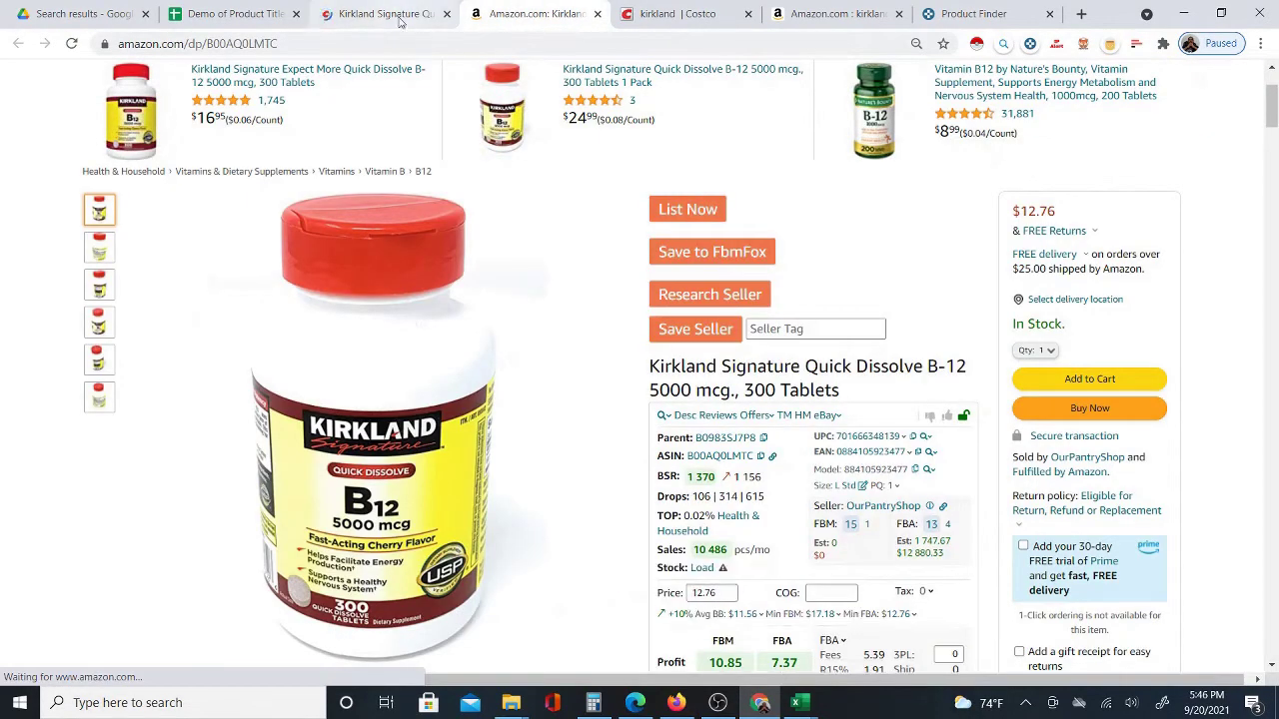
left_click(400, 18)
left_click(250, 14)
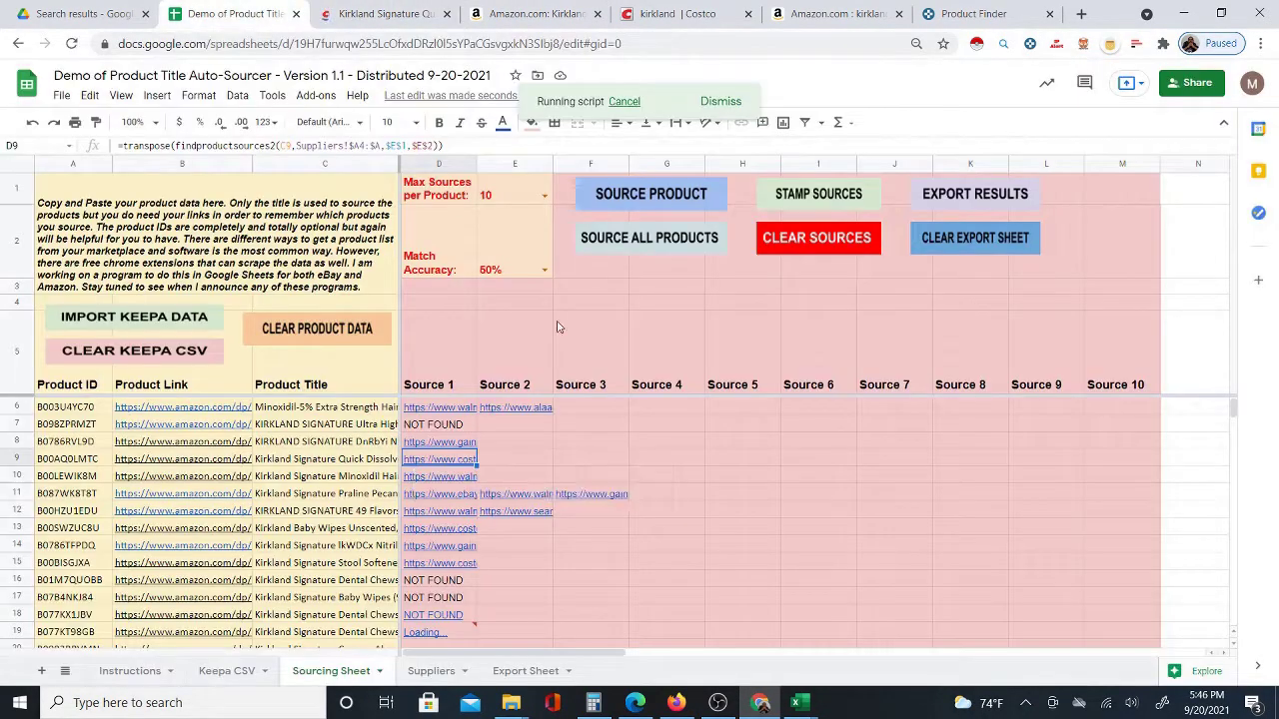
Open the Amazon product link and the Source 1 link for the Kirkland Minoxidil solution in row 10
left_click(223, 481)
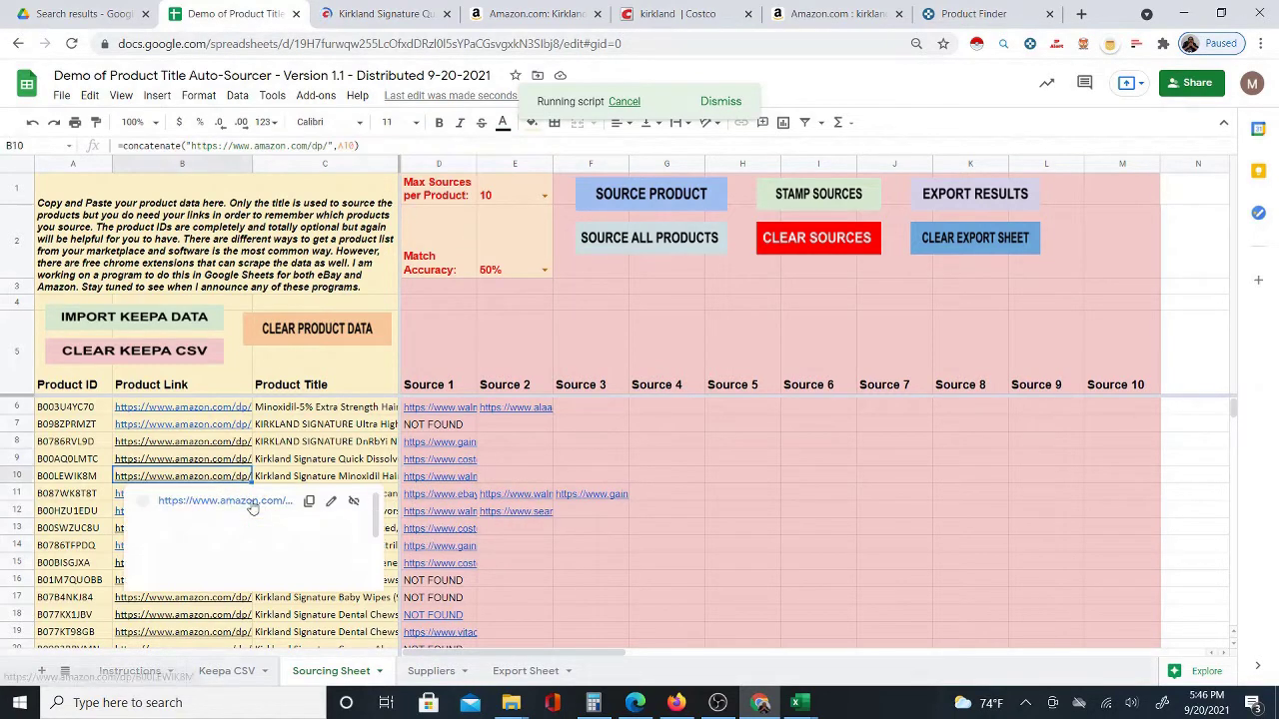
left_click(250, 500)
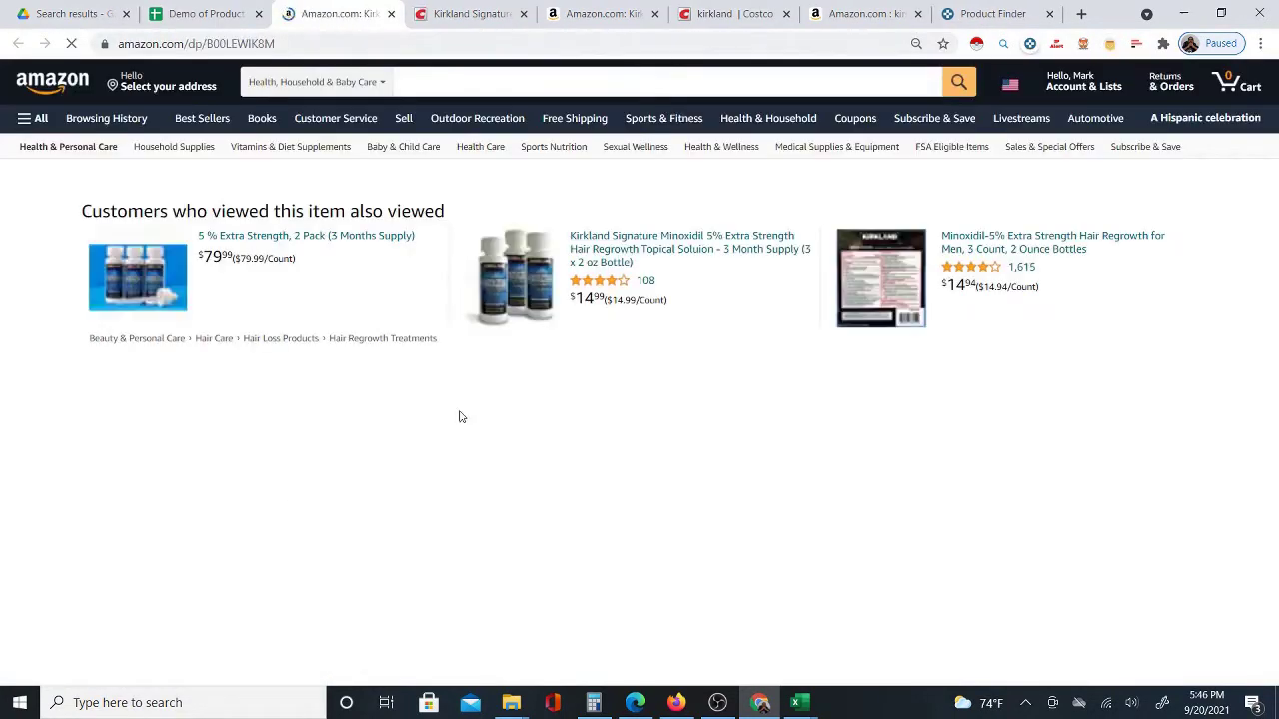
left_click(210, 14)
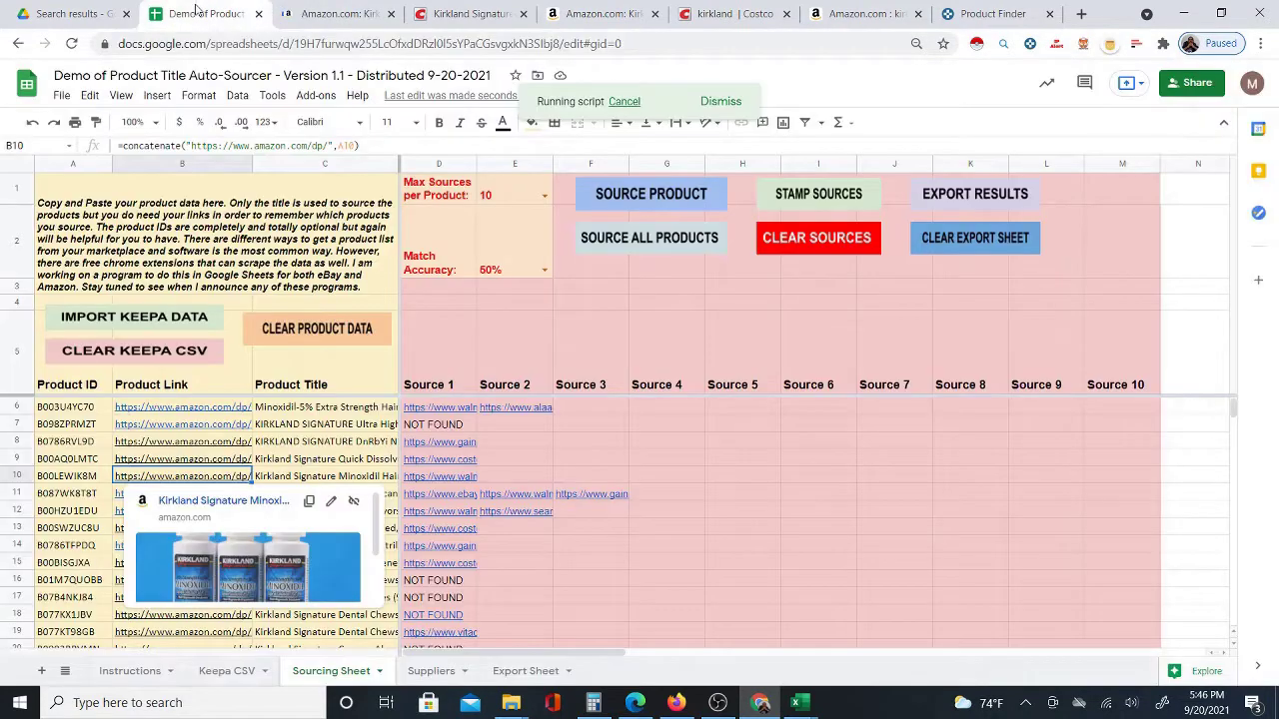
left_click(441, 479)
left_click(472, 503)
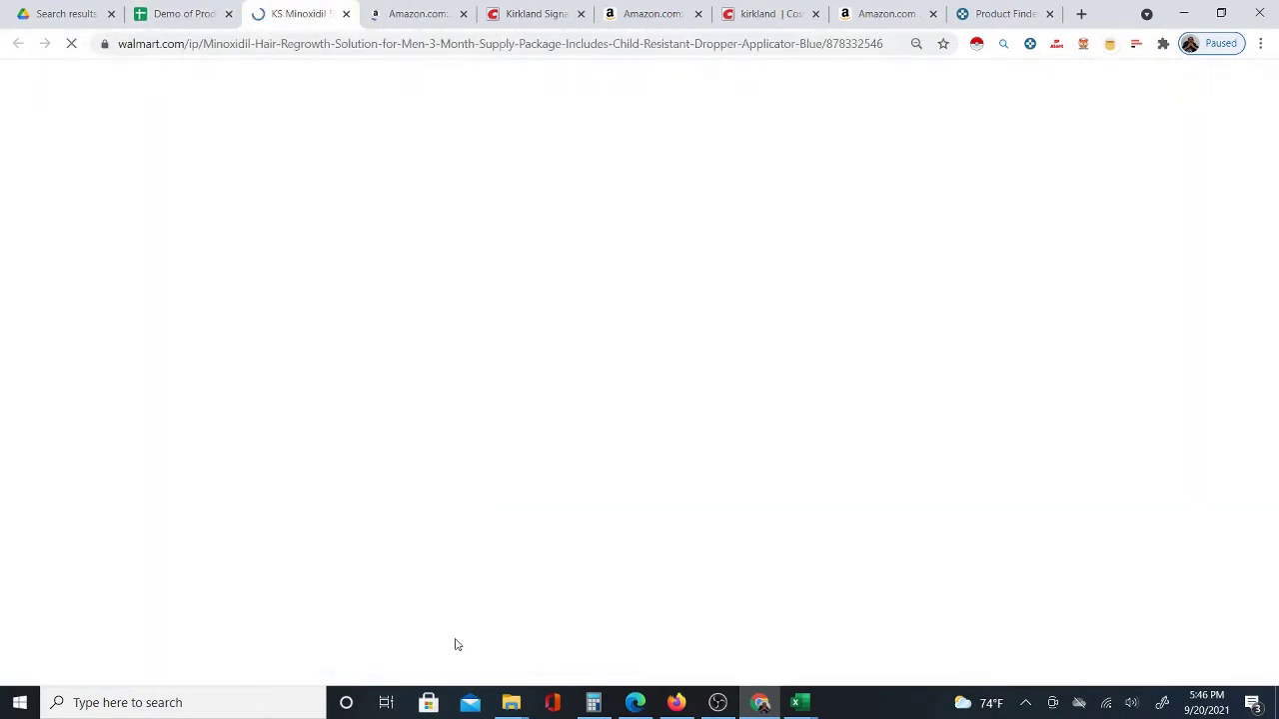
Compare the Minoxidil listing on Amazon with its Walmart product page, and return to the Sourcing Sheet
left_click(420, 14)
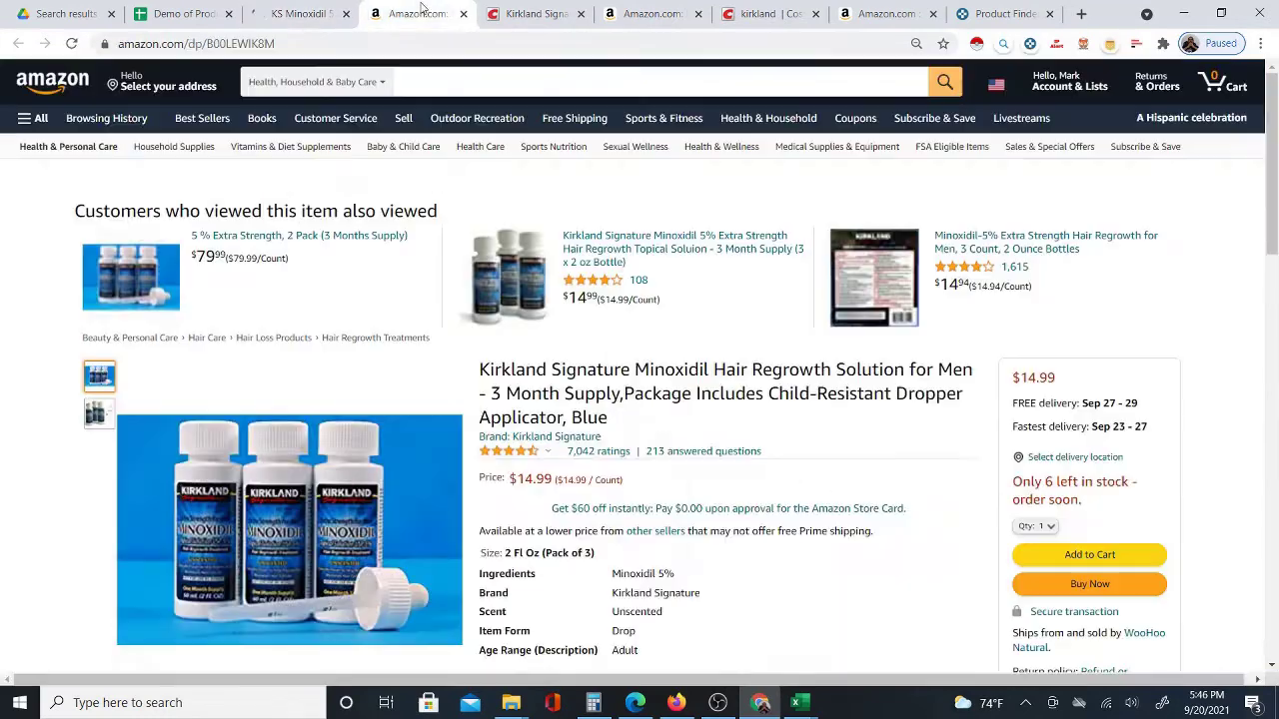
left_click(303, 14)
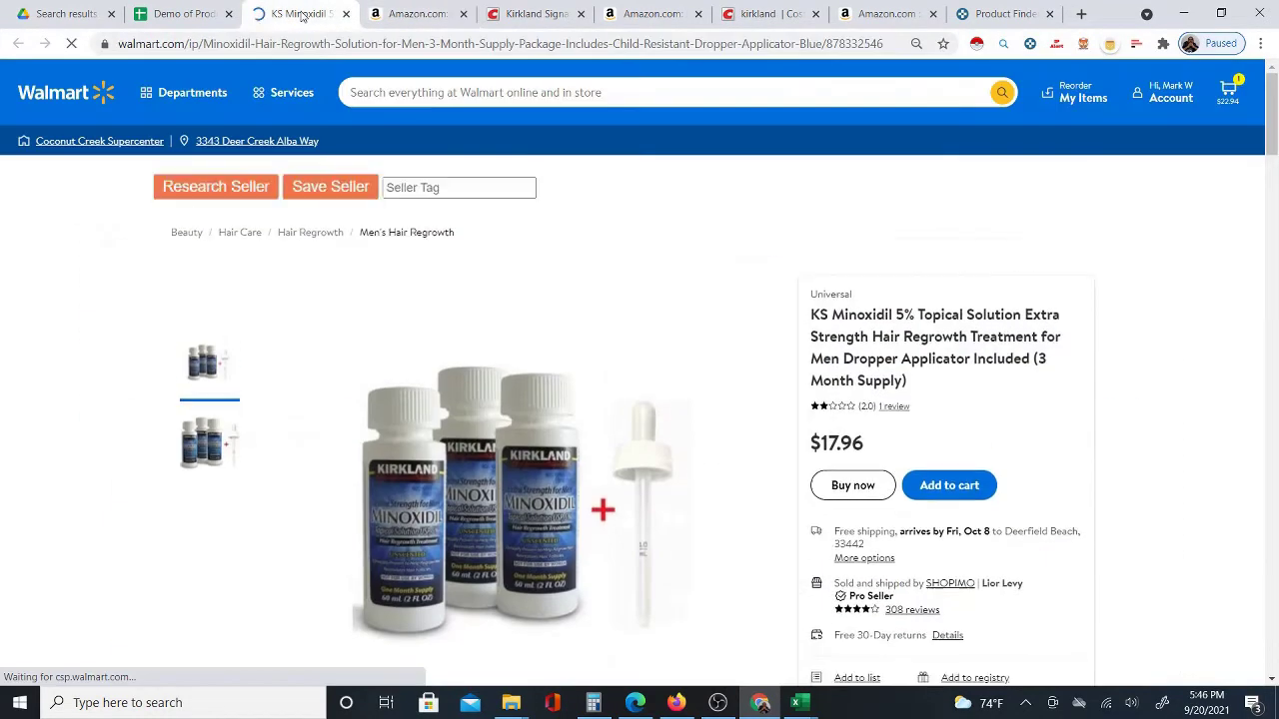
left_click(400, 14)
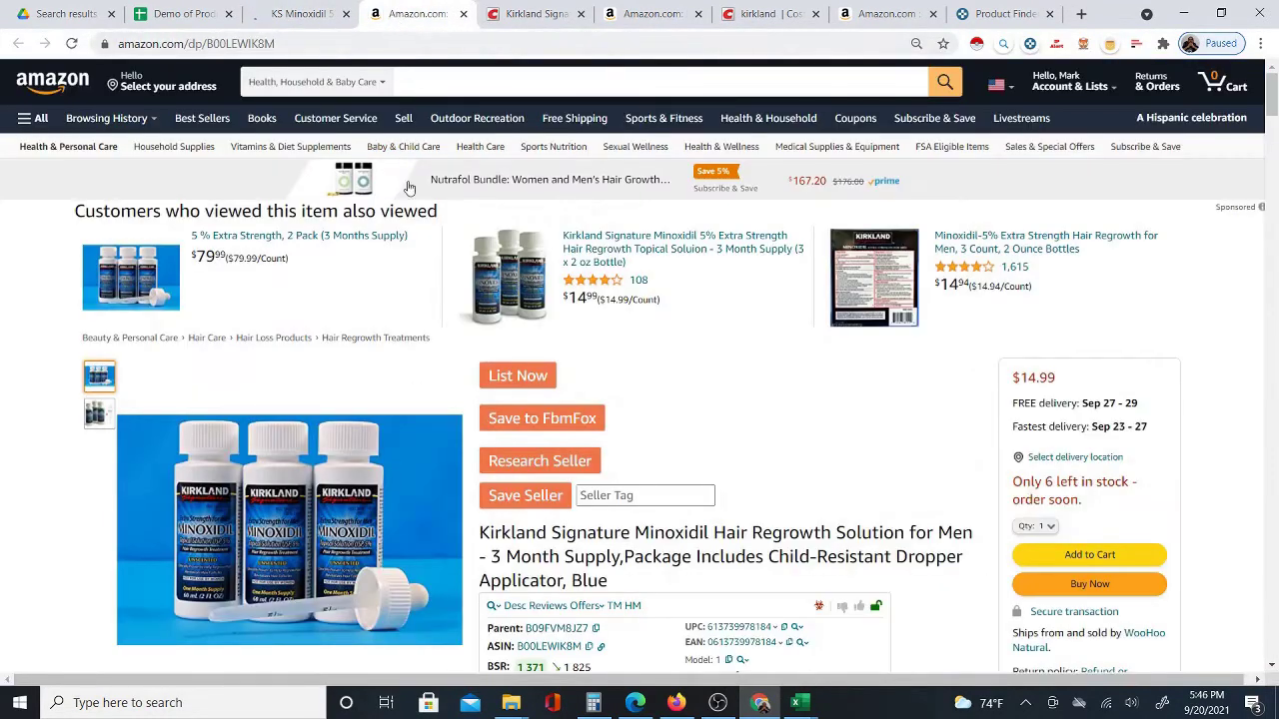
left_click(299, 14)
left_click(185, 14)
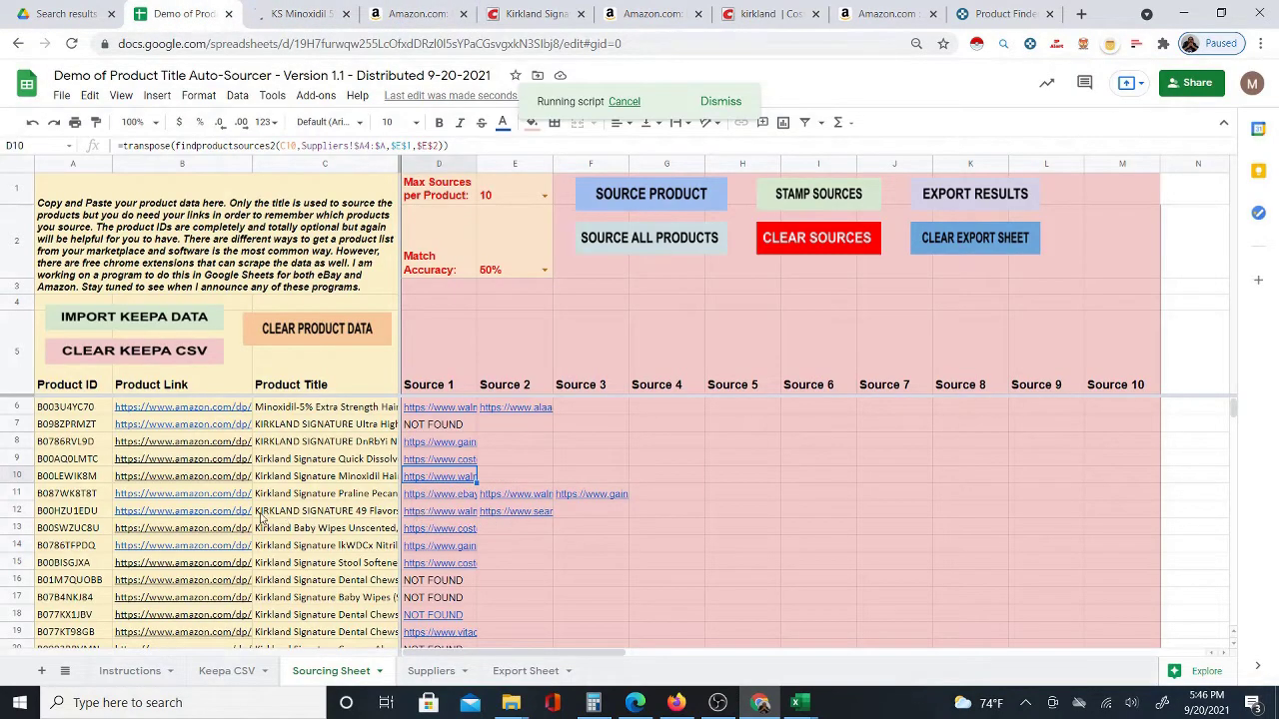
Open the Source 1 link for the 49 Flavors jelly beans in row 12, and return to the Sourcing Sheet
left_click(222, 516)
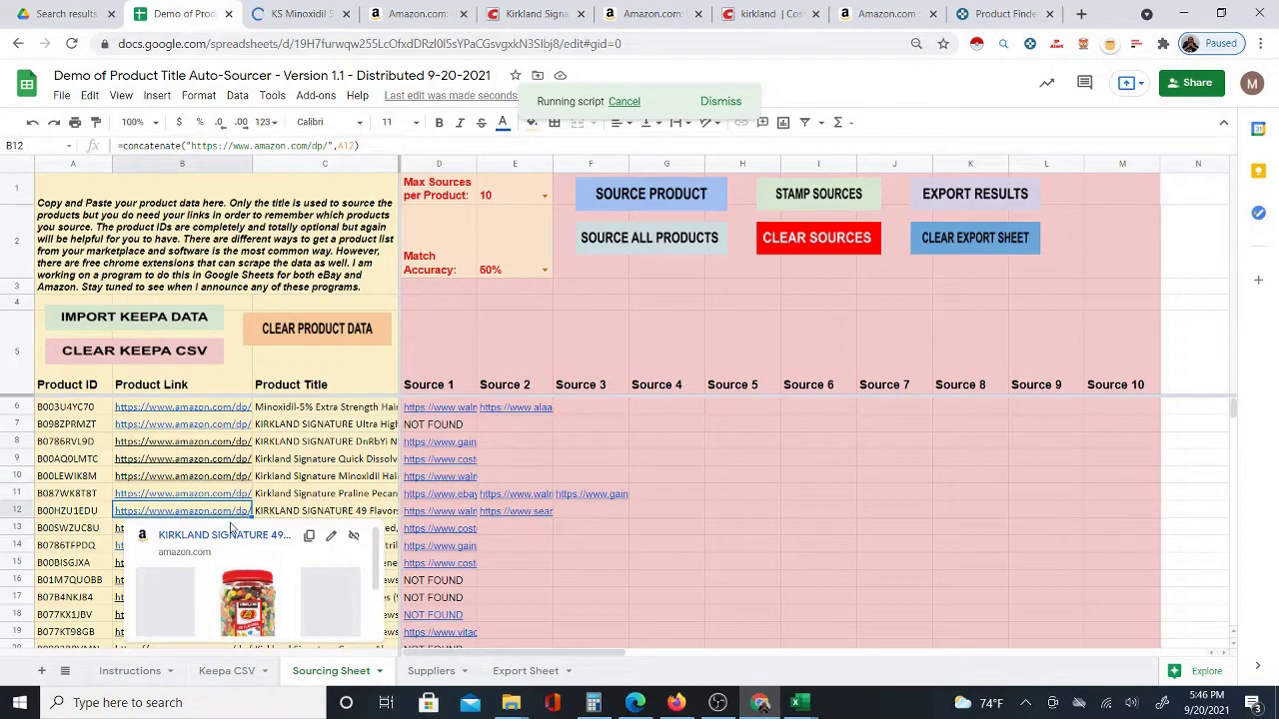
left_click(422, 515)
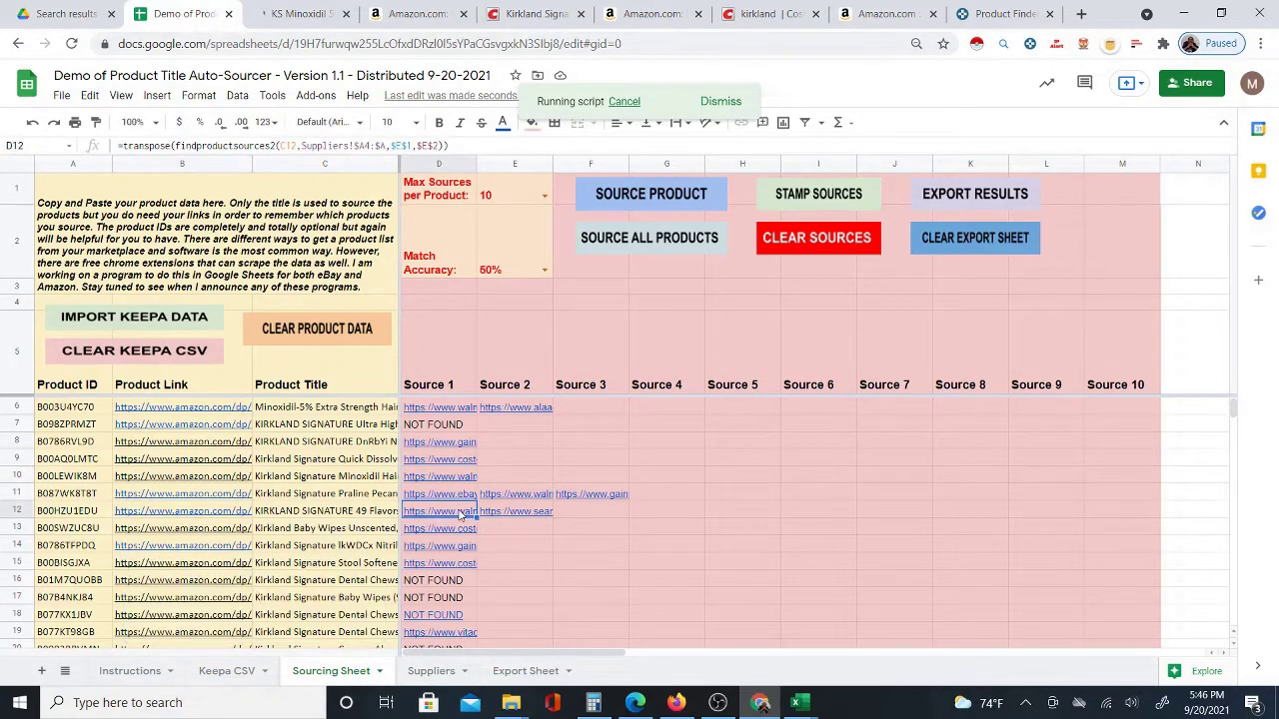
mouse_move(460, 515)
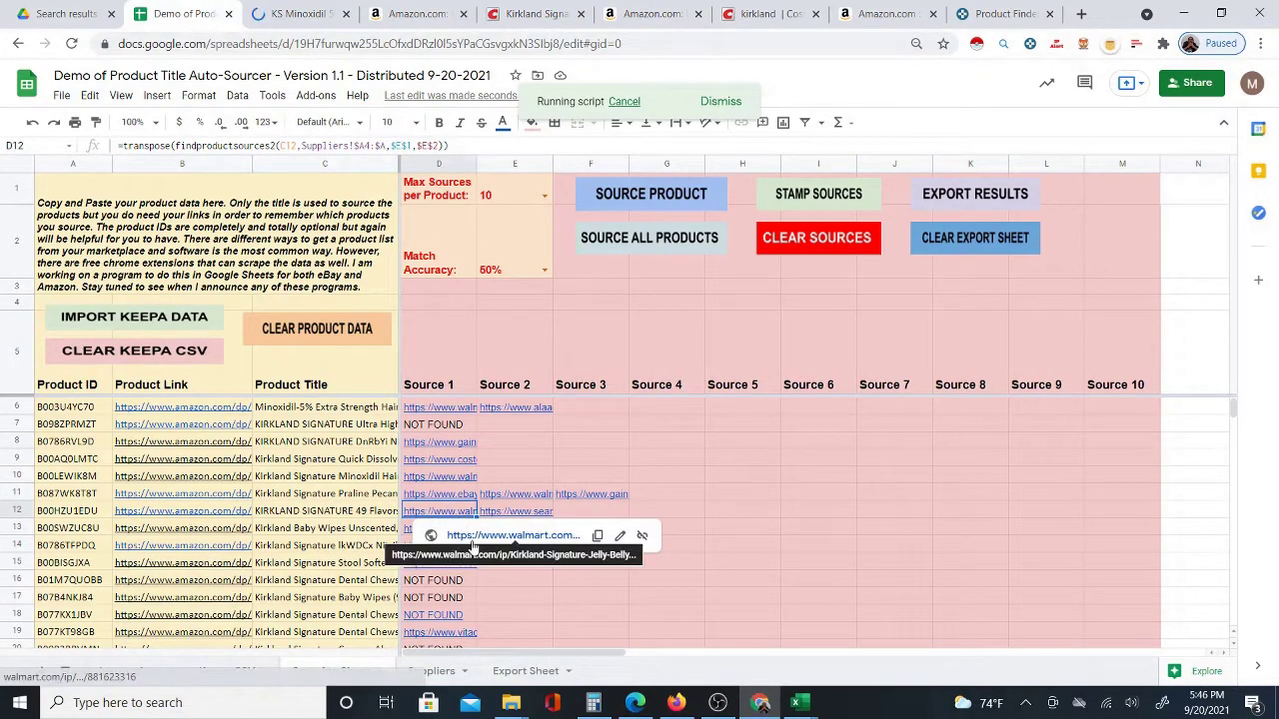
left_click(475, 537)
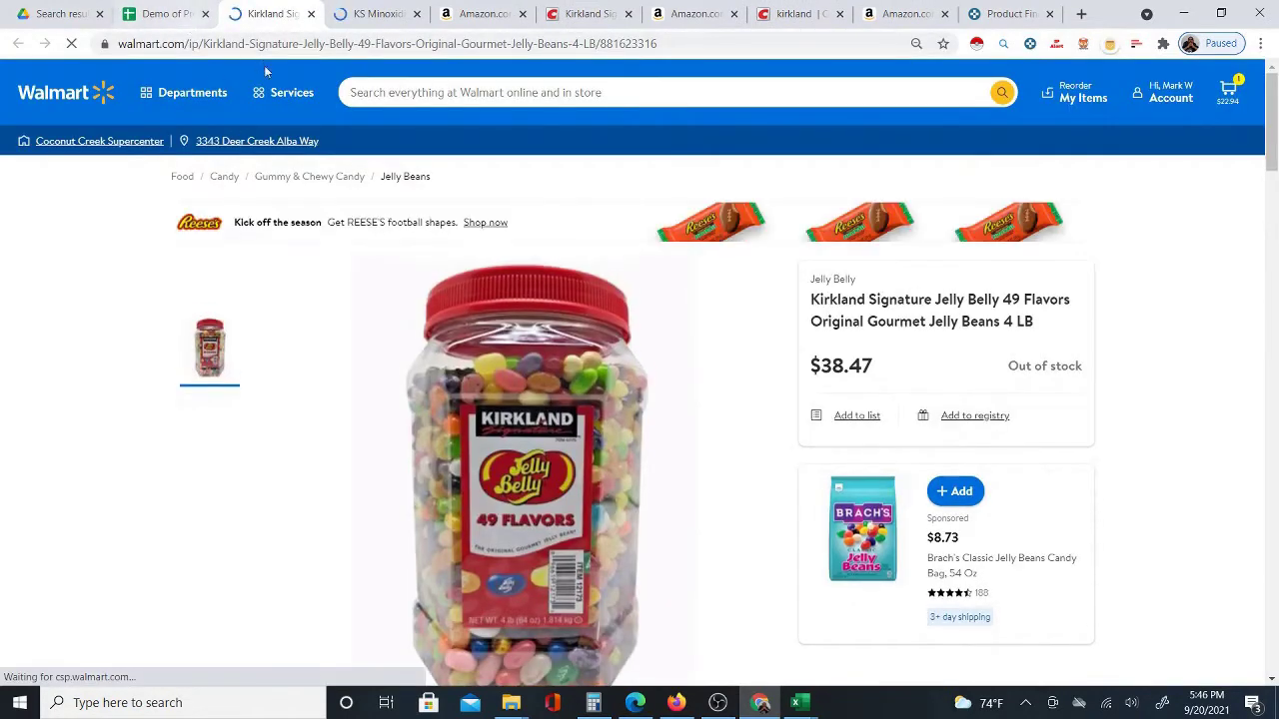
left_click(160, 13)
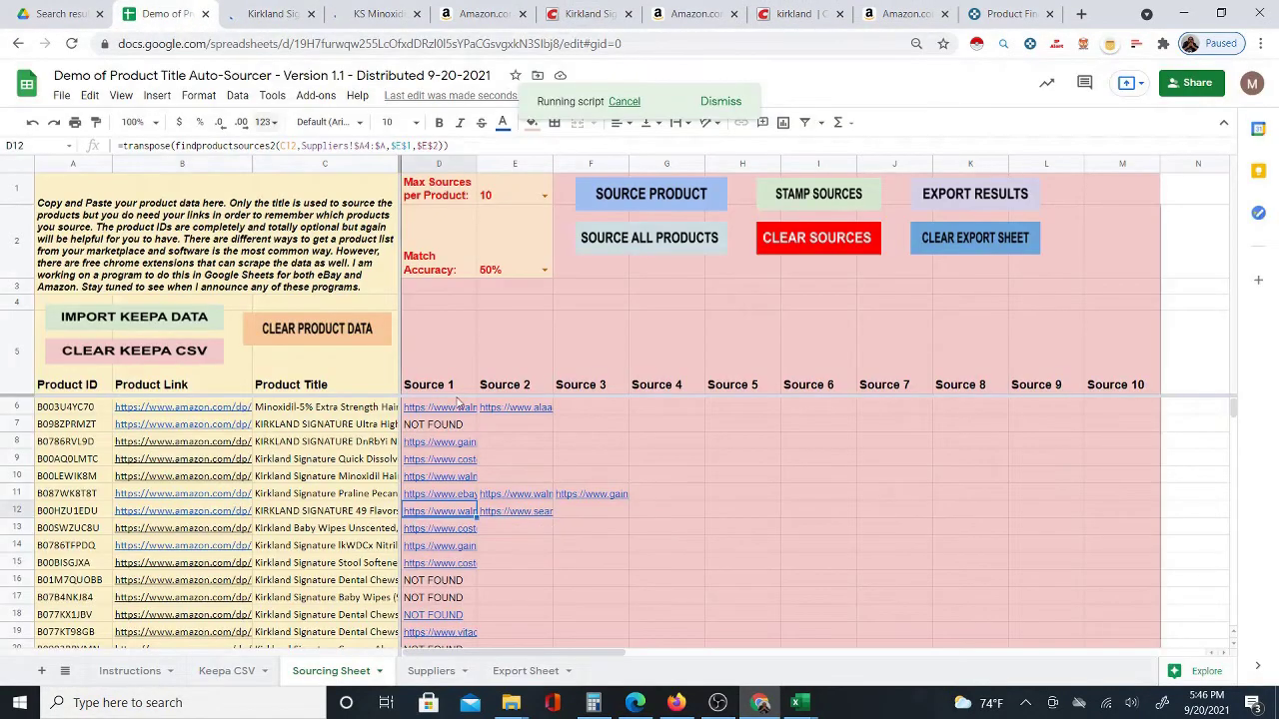
Open the jelly beans' Amazon product link, compare it with the Walmart page, and return to the Sourcing Sheet
left_click(218, 512)
left_click(214, 538)
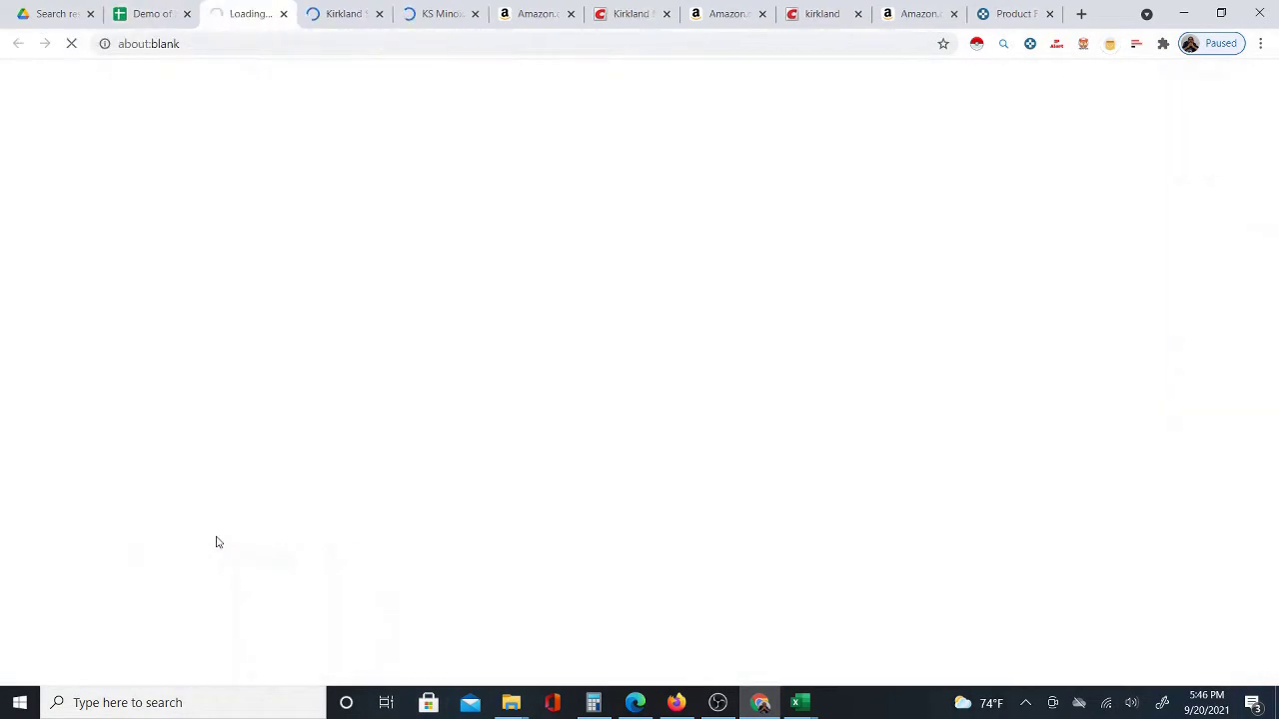
left_click(336, 17)
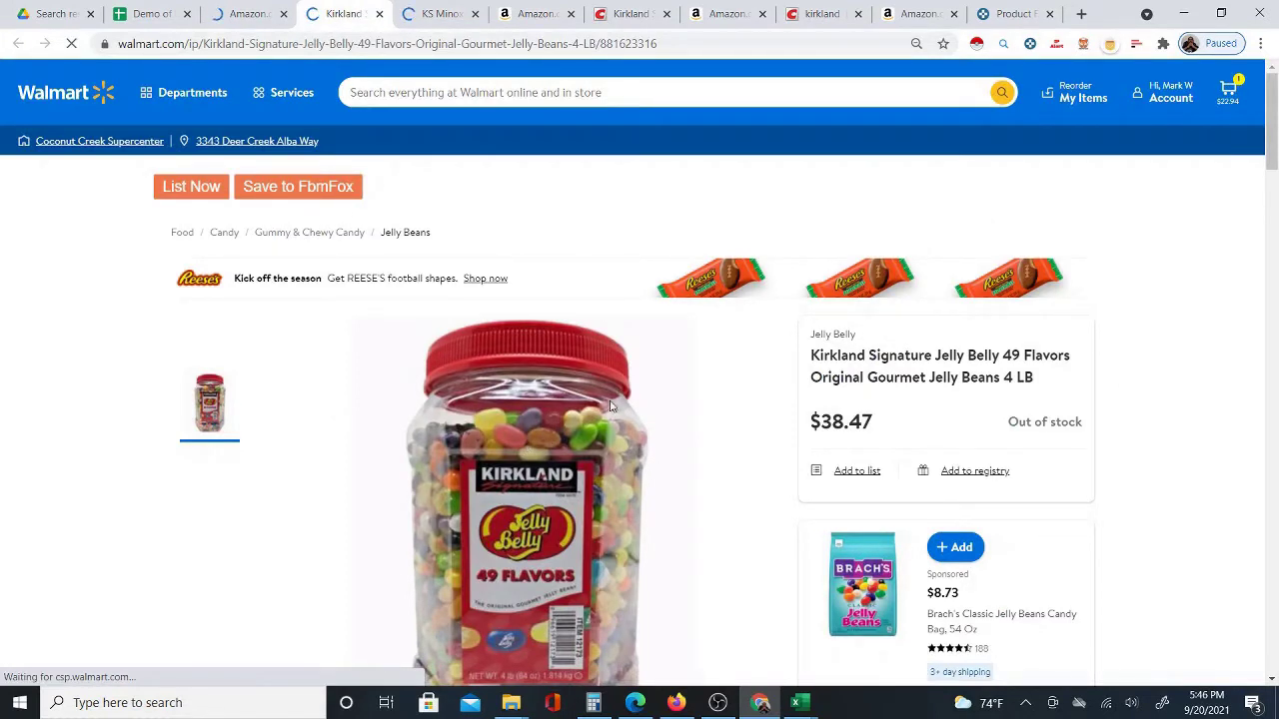
left_click(249, 14)
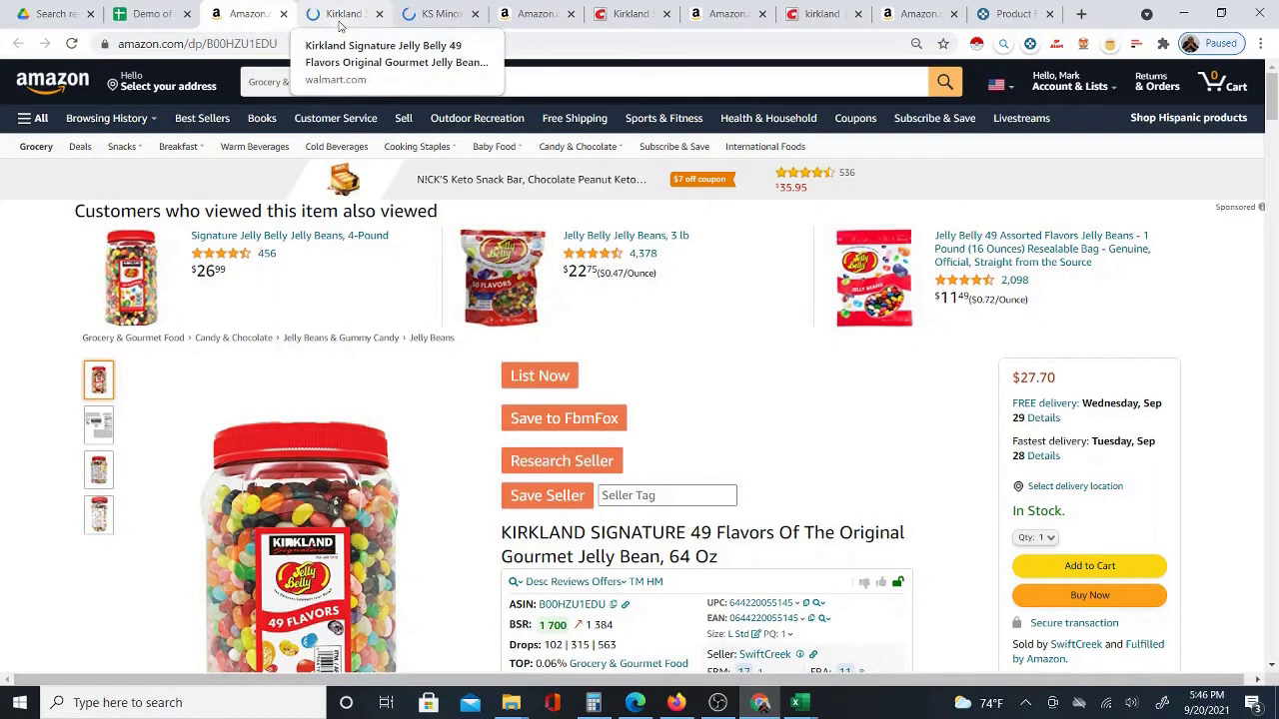
left_click(150, 14)
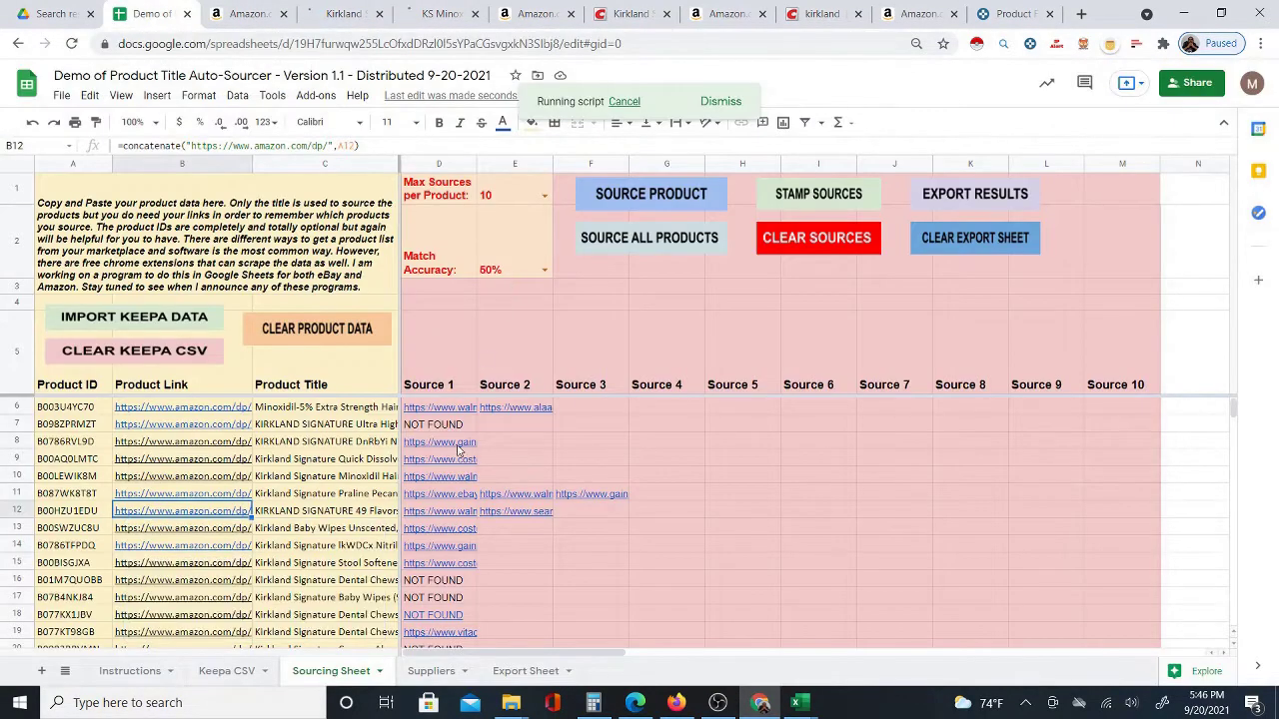
Open the Amazon product link and the Source 1 link for the unscented Kirkland Baby Wipes in row 13
left_click(213, 538)
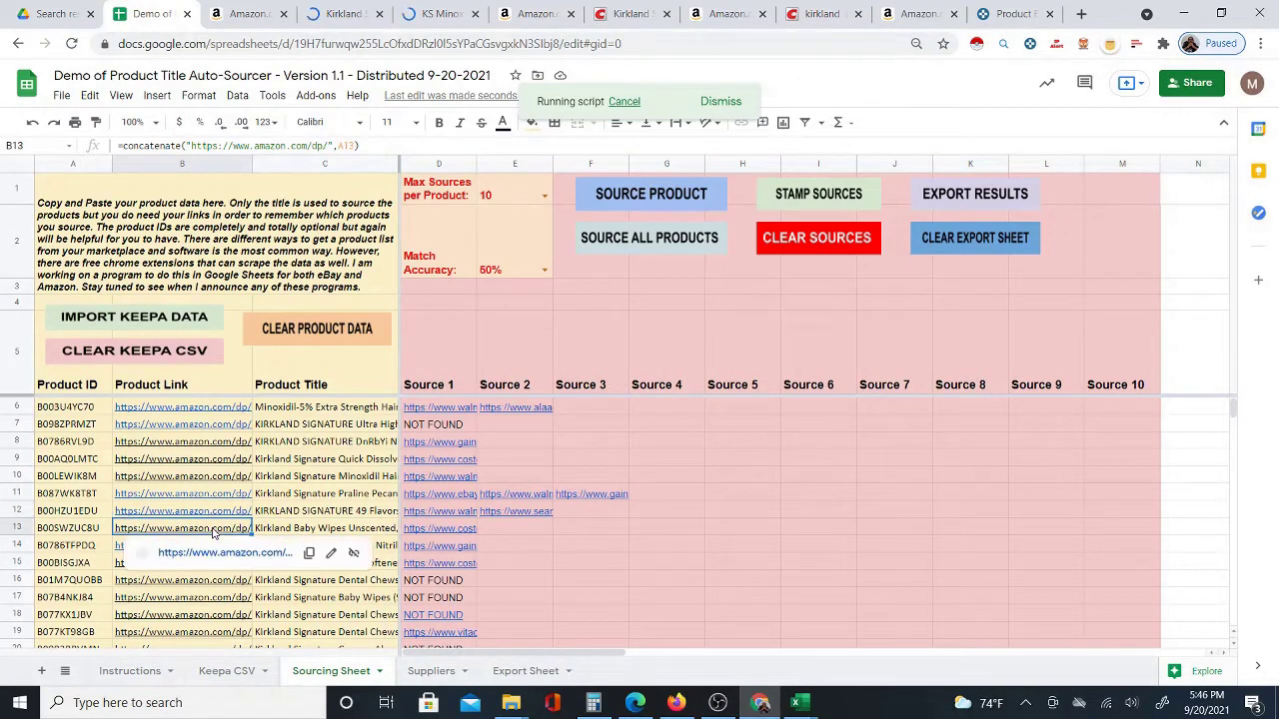
left_click(270, 552)
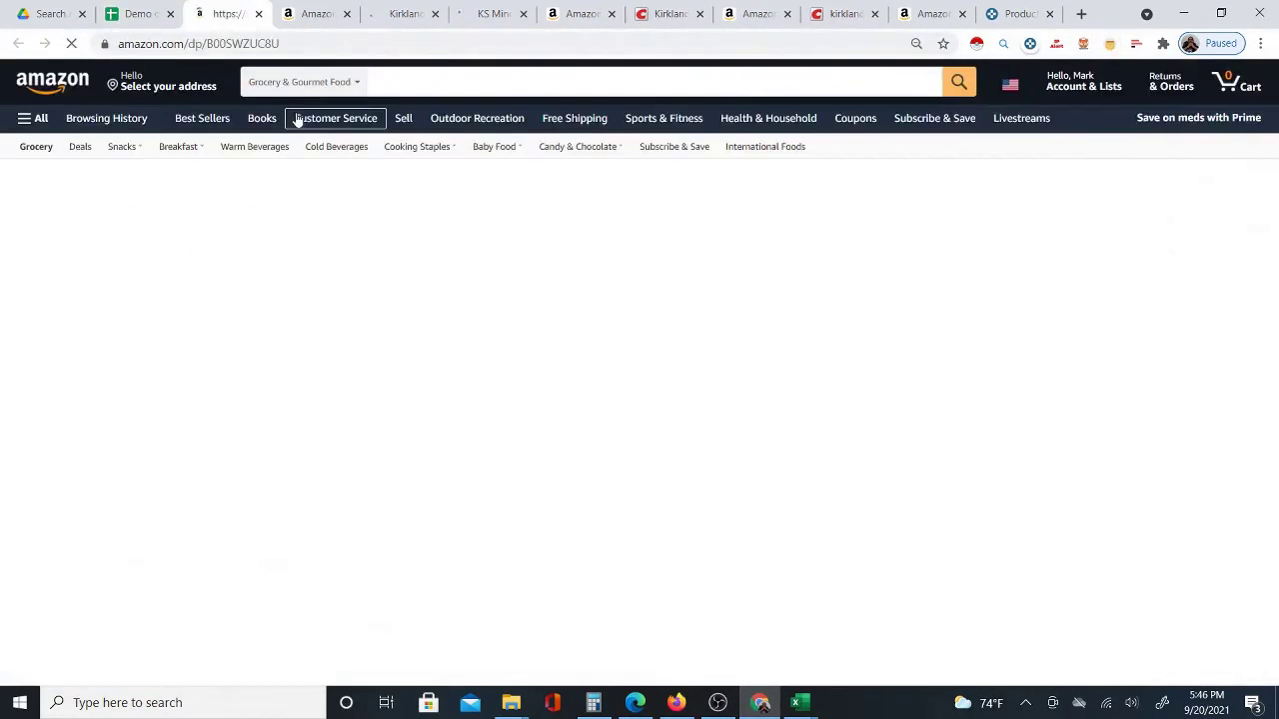
left_click(140, 14)
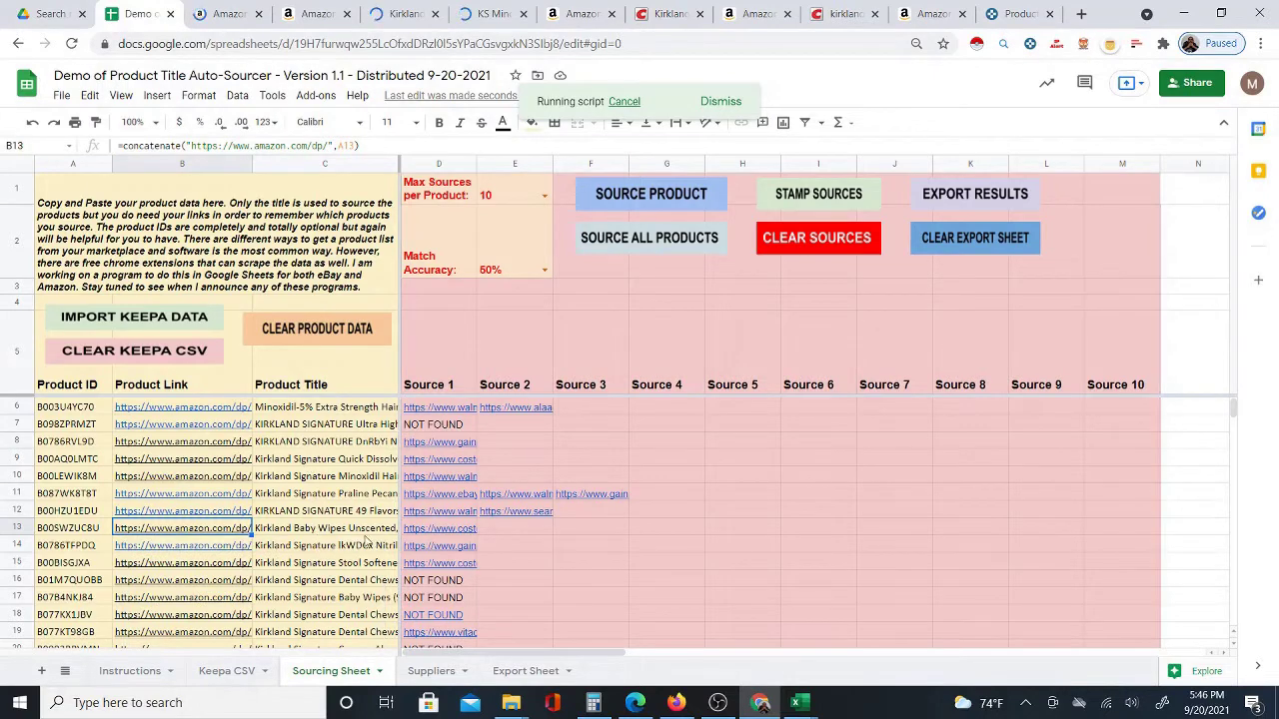
left_click(431, 529)
left_click(463, 556)
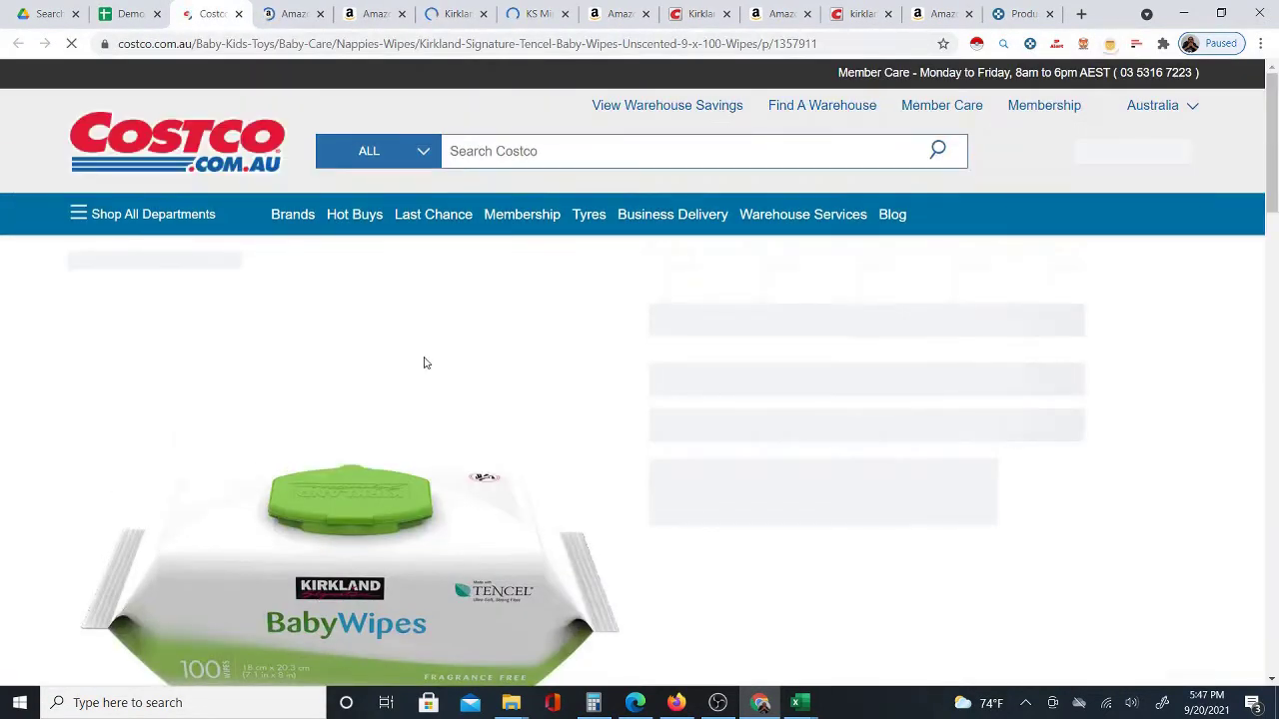
View the 900-wipe box image on Costco's Kirkland baby wipes page, and return to the Sourcing Sheet
scroll(393, 429, "down", 6)
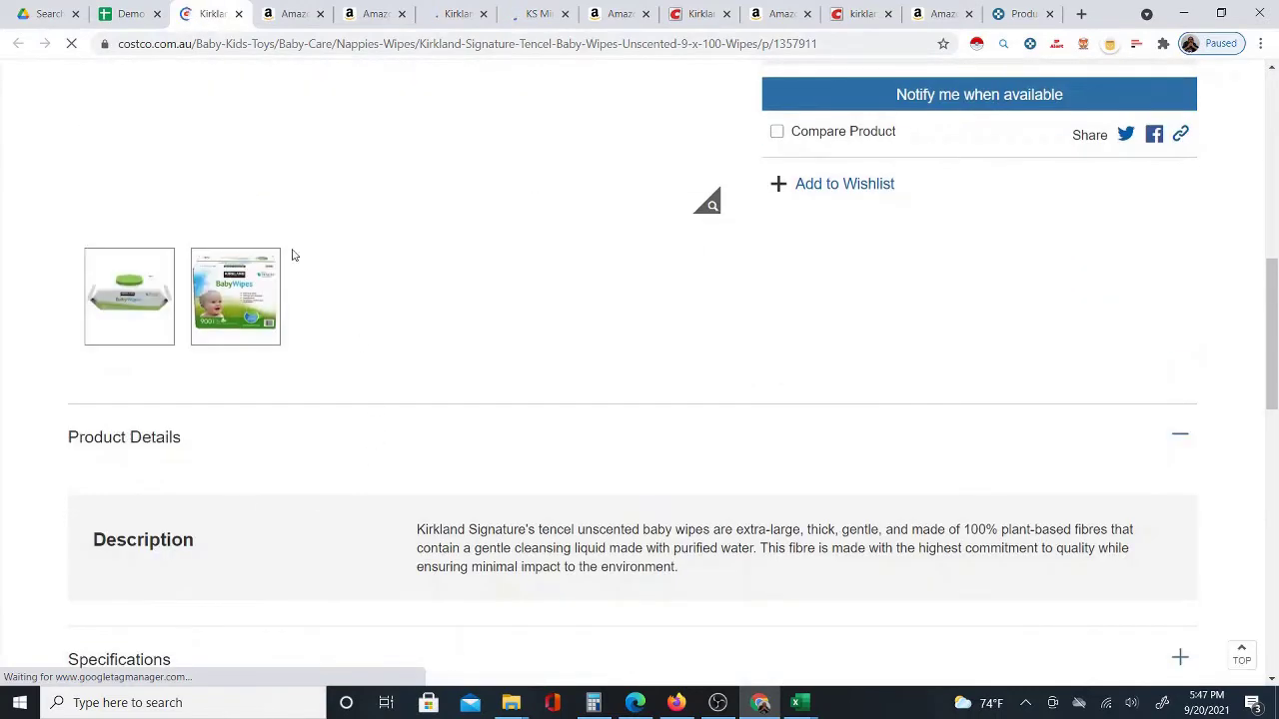
left_click(232, 280)
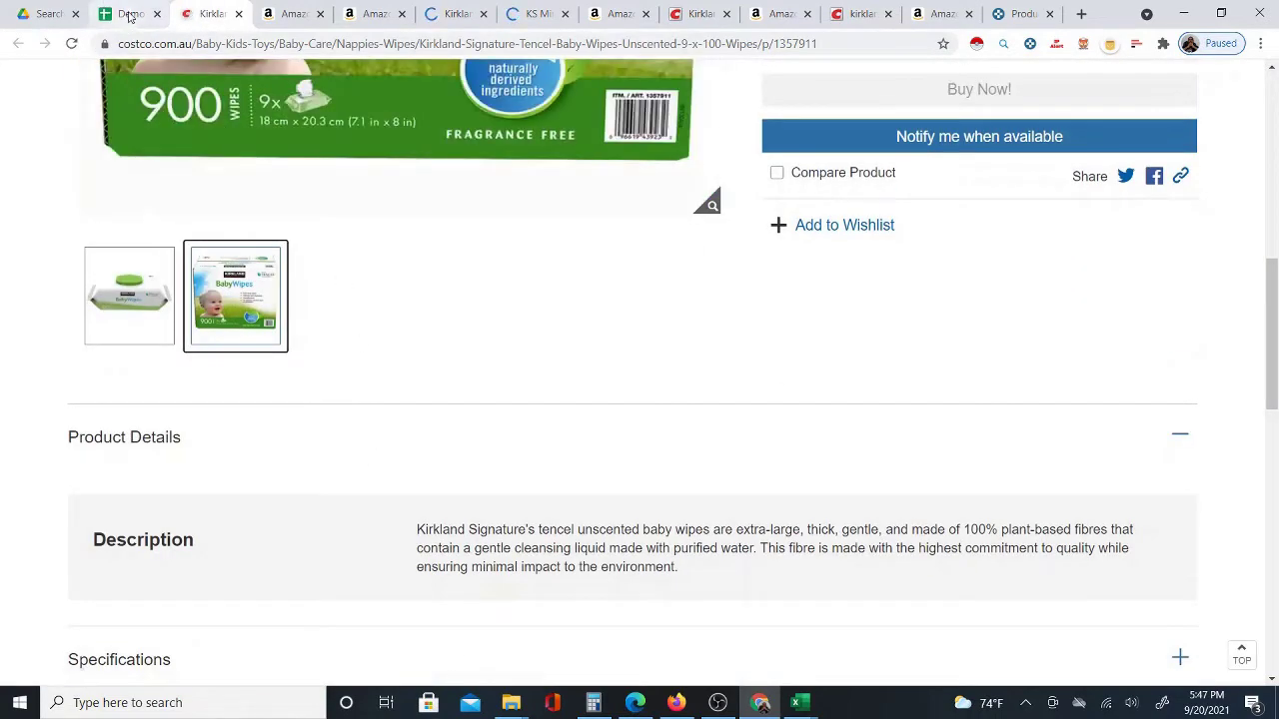
left_click(104, 10)
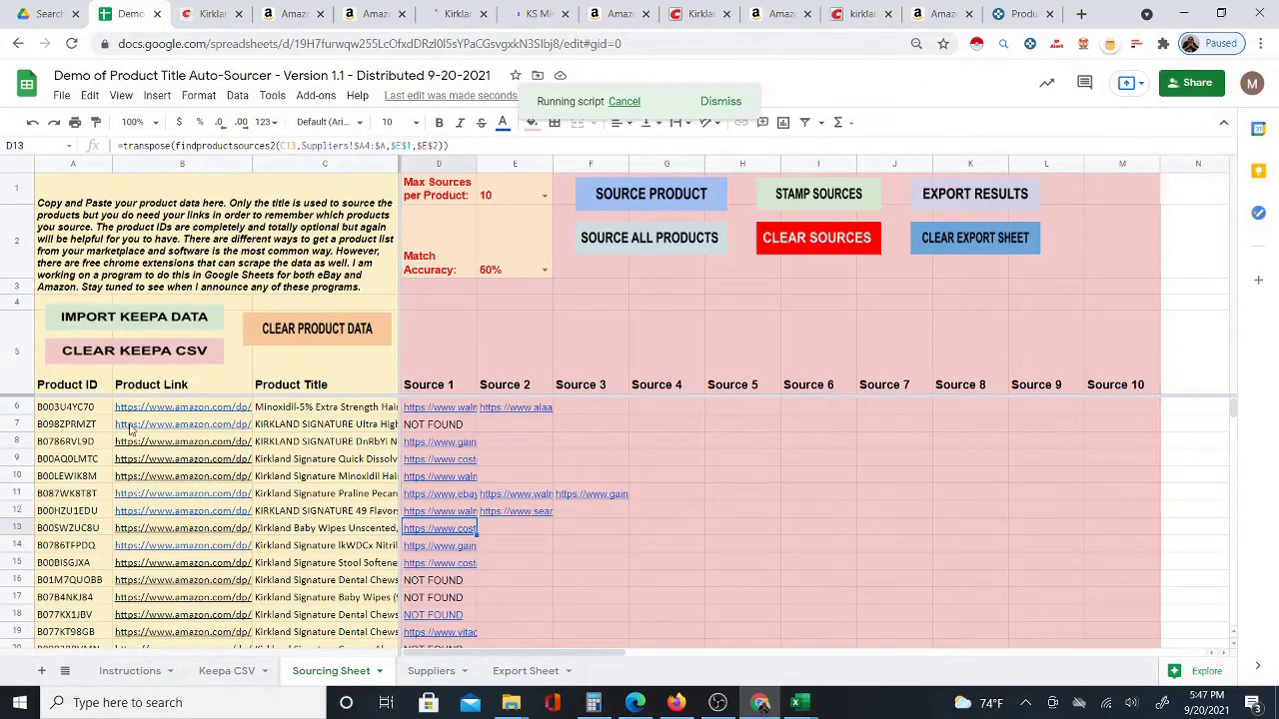
Move the Keepa Product Finder browser tab directly beside the Auto-Sourcer spreadsheet's tab, and return to the Sourcing Sheet
left_click(1016, 15)
left_click_drag(1016, 15, 205, 15)
left_click(135, 14)
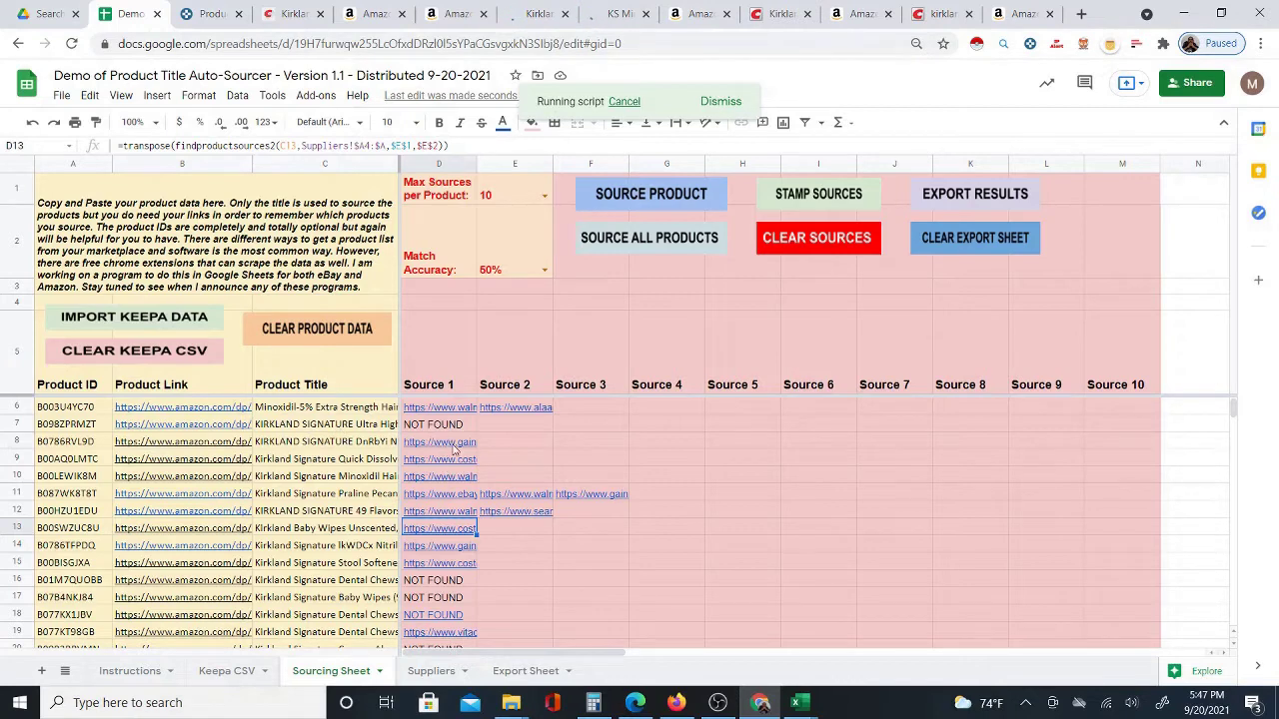
Review the Source 1 results down the Sourcing Sheet, preview the Costco links, and glance at the Keepa Product Finder
mouse_move(479, 411)
scroll(469, 531, "down", 3)
mouse_move(470, 532)
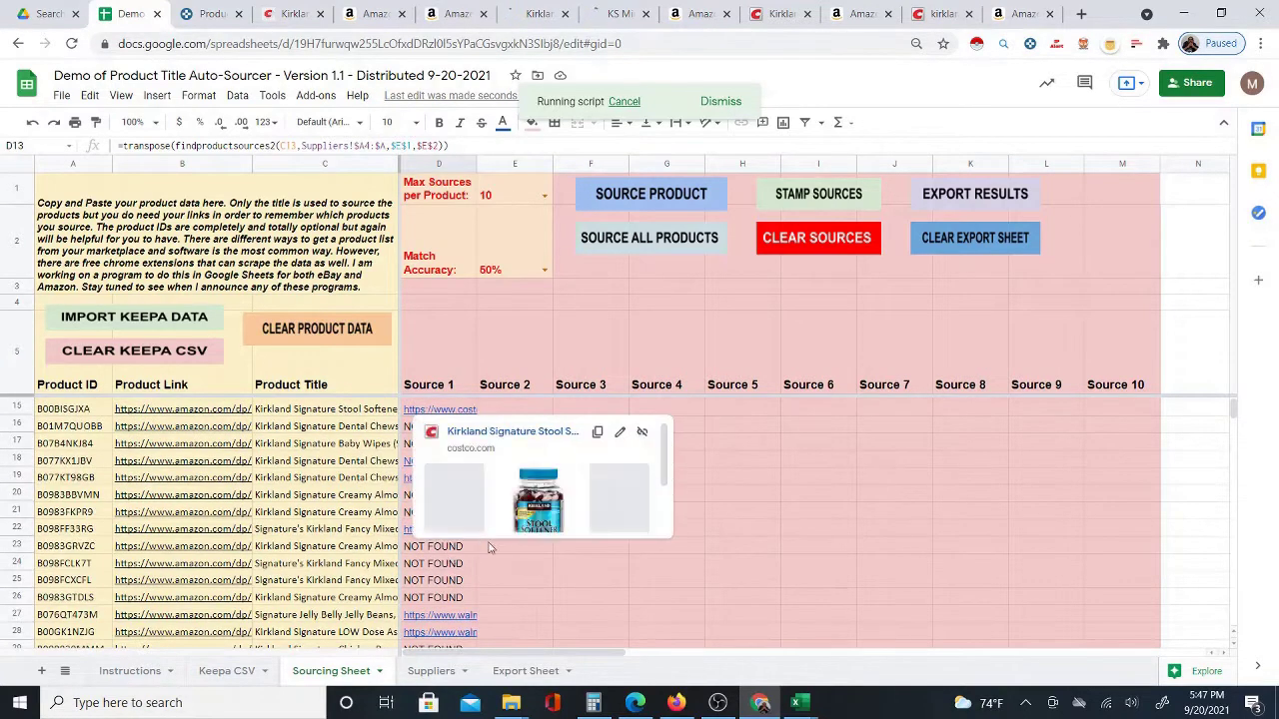
scroll(551, 507, "up", 3)
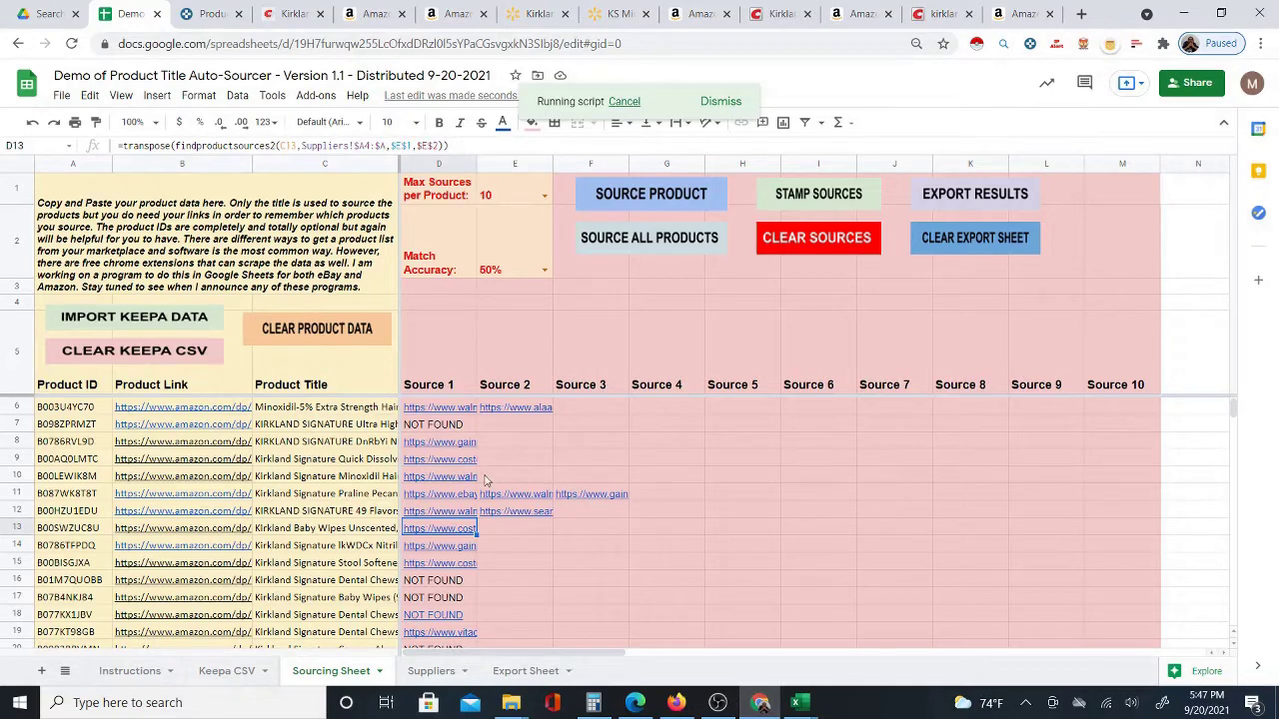
mouse_move(476, 460)
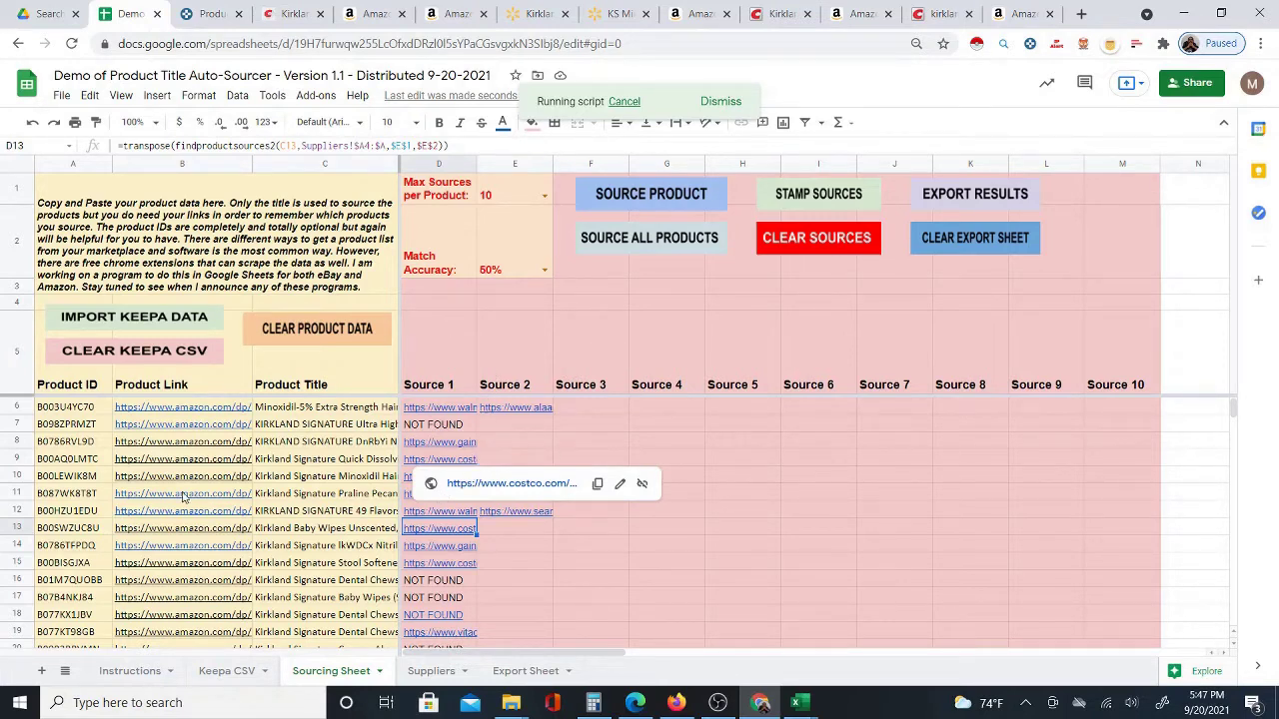
left_click(228, 8)
left_click(130, 13)
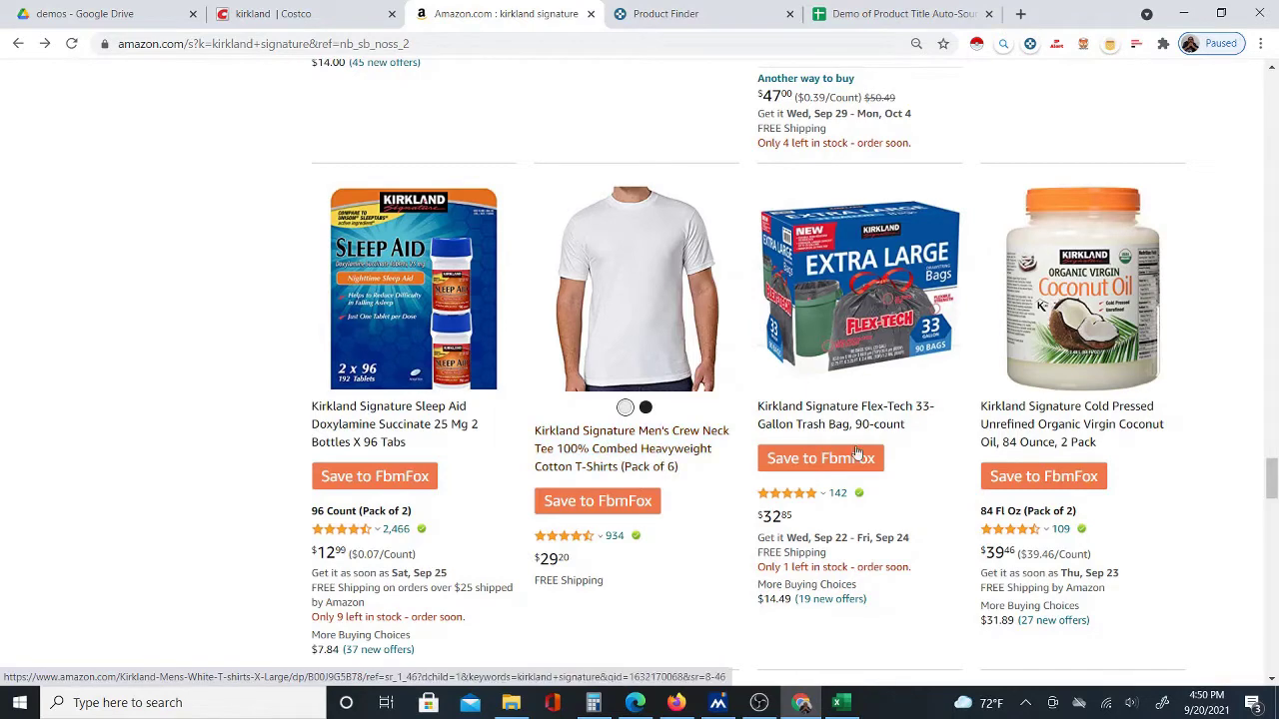
Compare Amazon's search results for kirkland signature with Costco's search results for kirkland
scroll(840, 456, "down", 1)
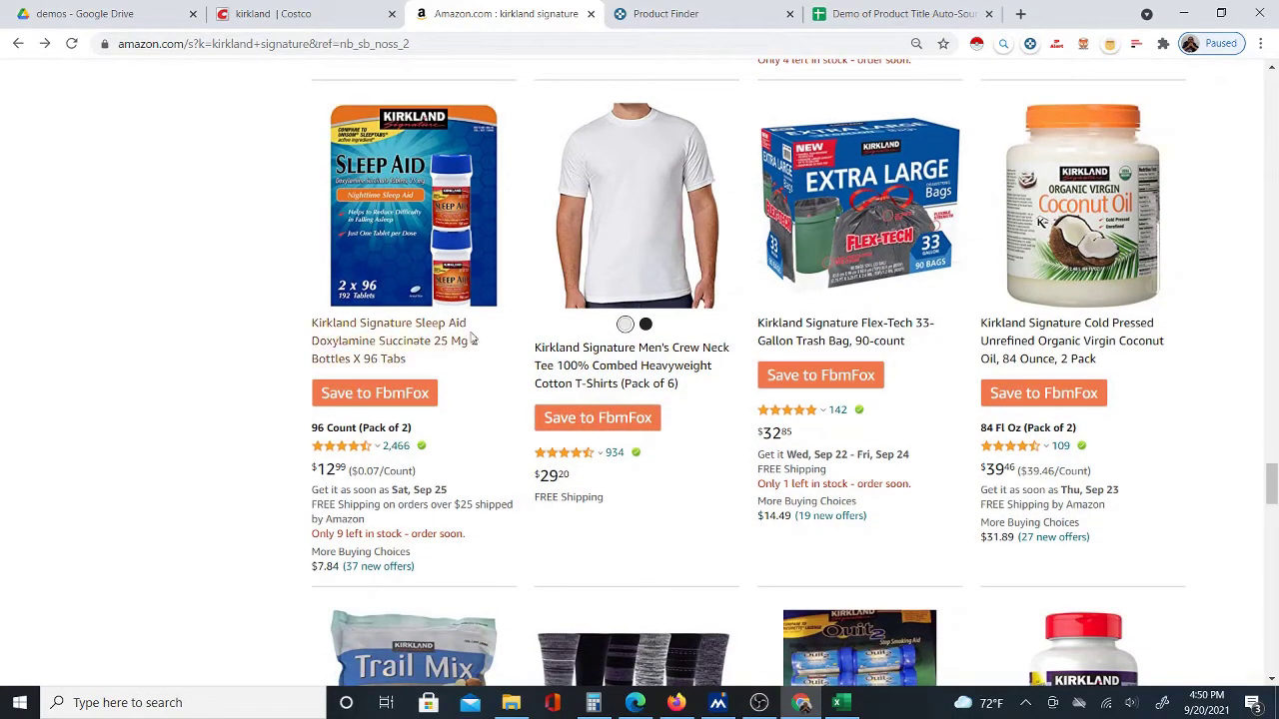
left_click(313, 21)
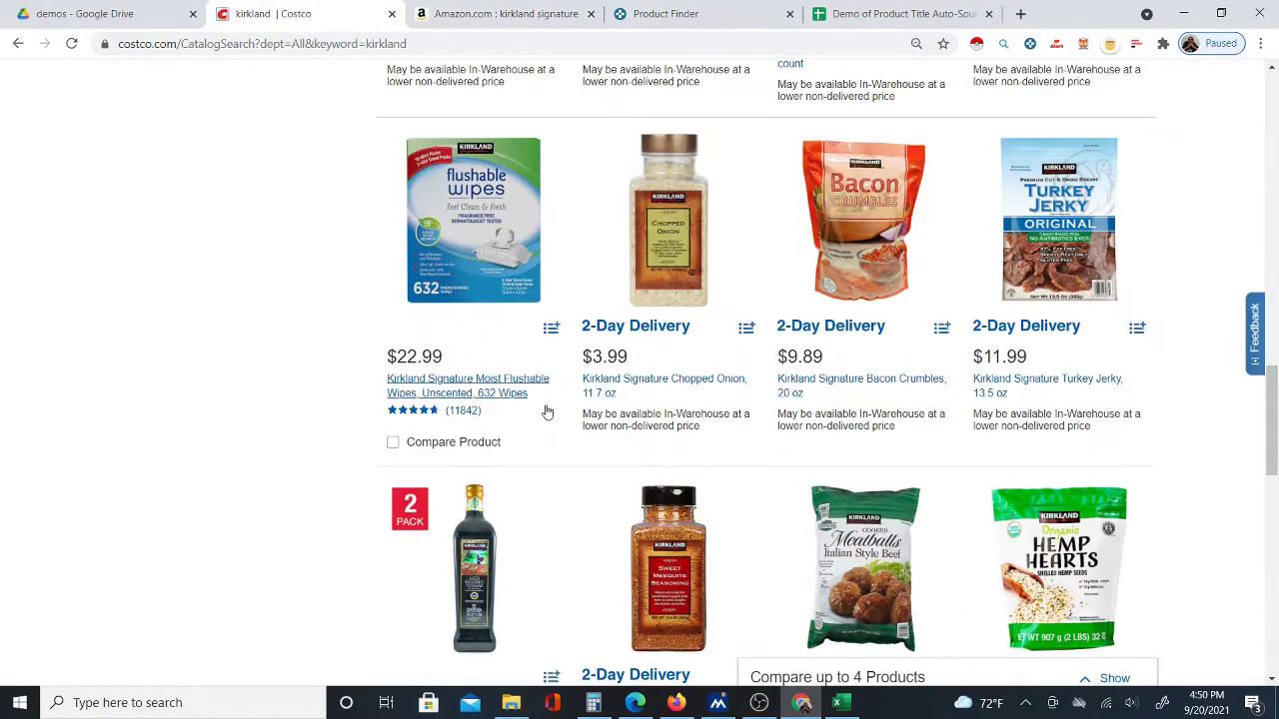
left_click(471, 12)
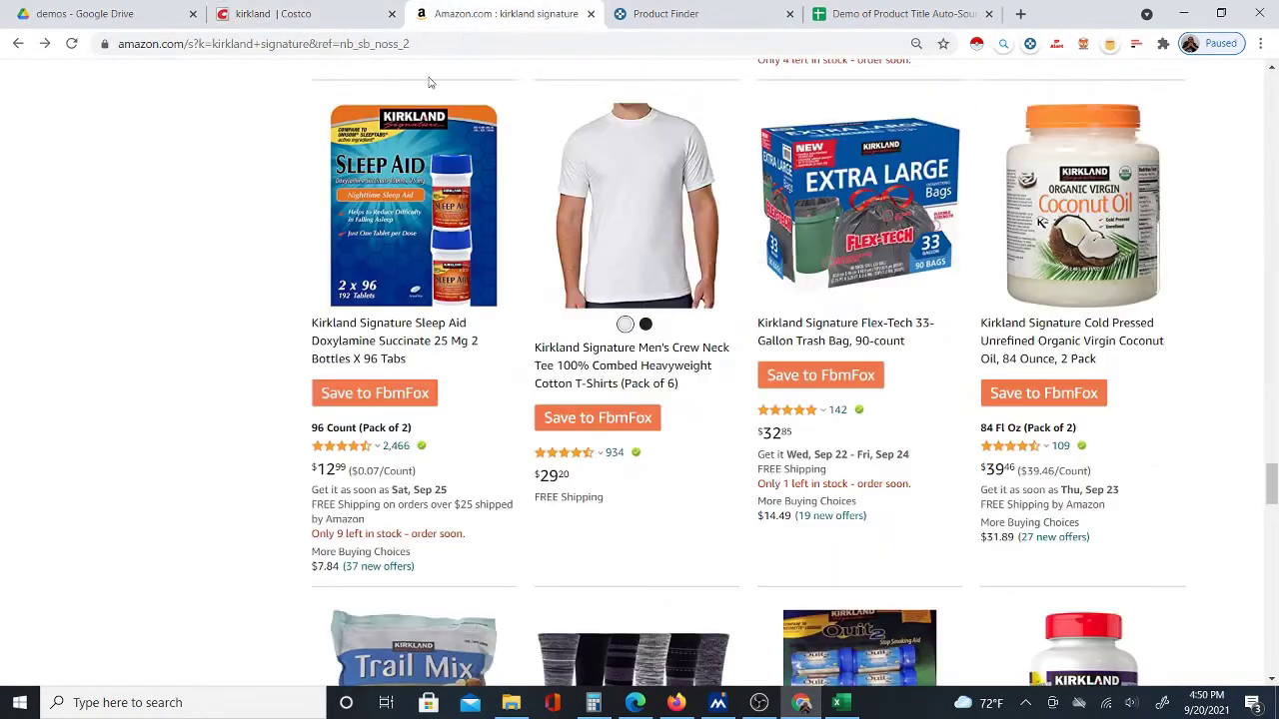
scroll(677, 248, "down", 2)
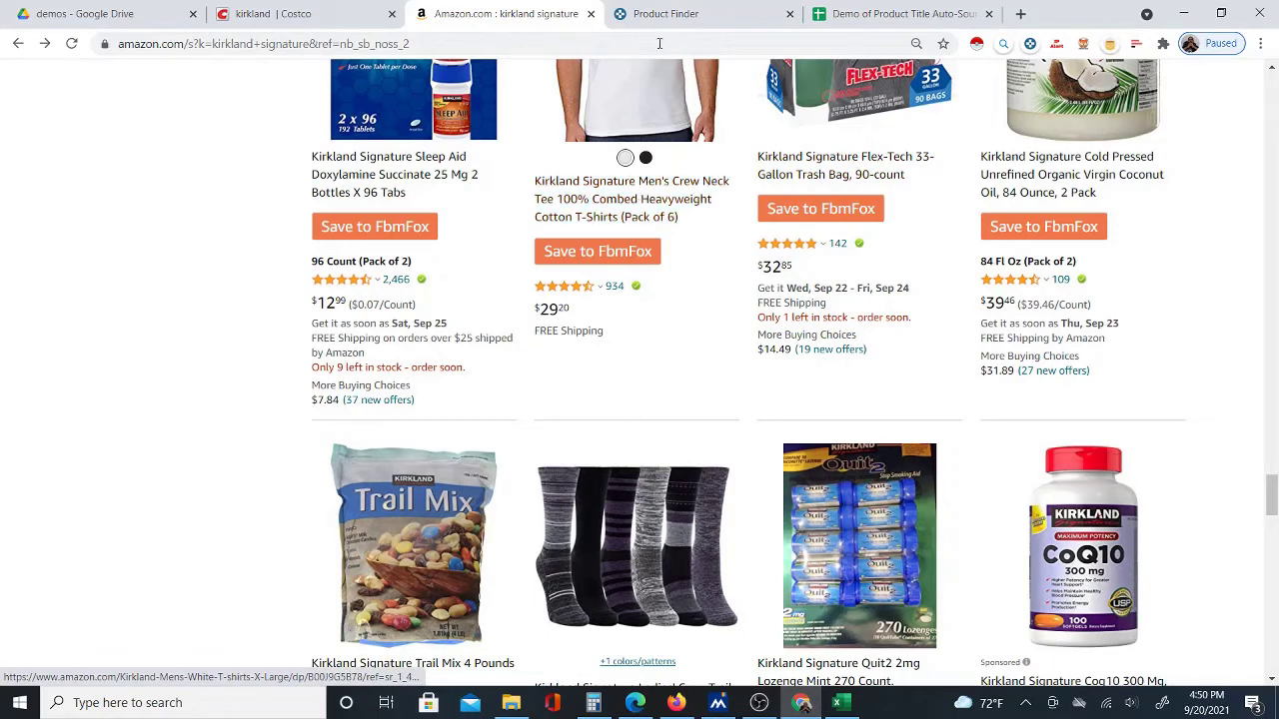
Look at the Sourcing Sheet's product and source columns, and switch to the Keepa Product Finder
left_click(659, 11)
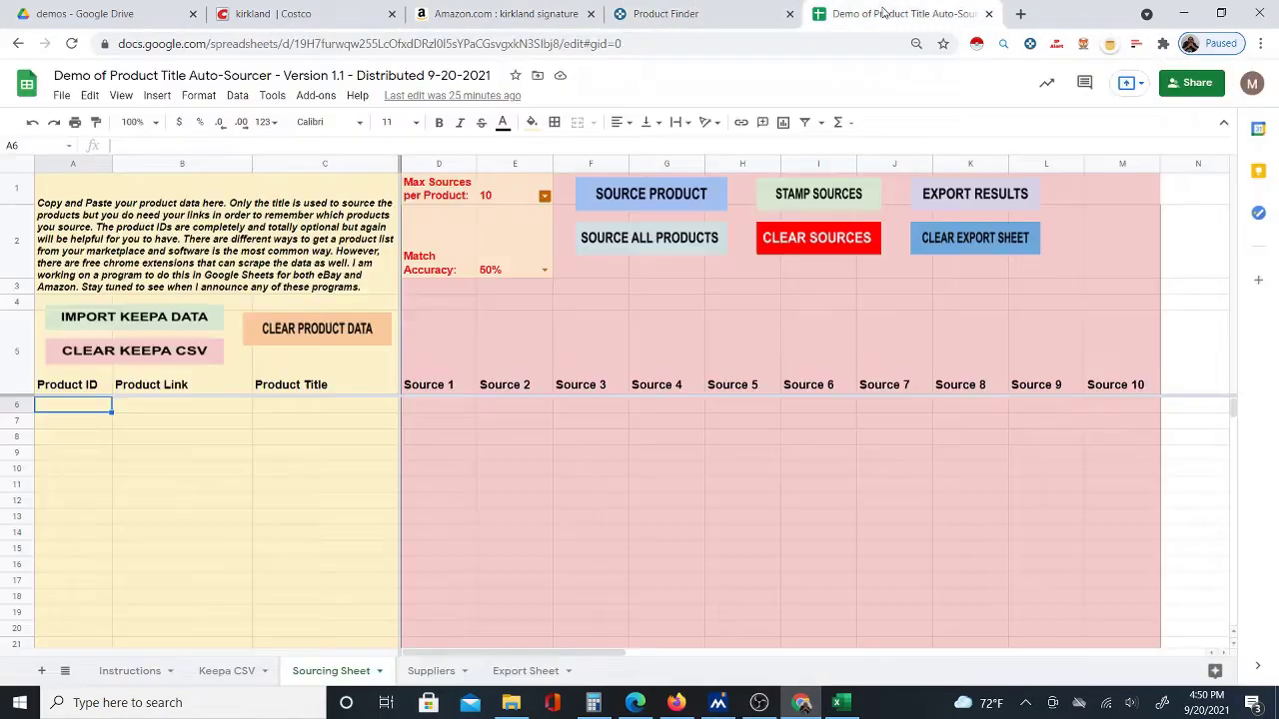
left_click(887, 14)
left_click(690, 16)
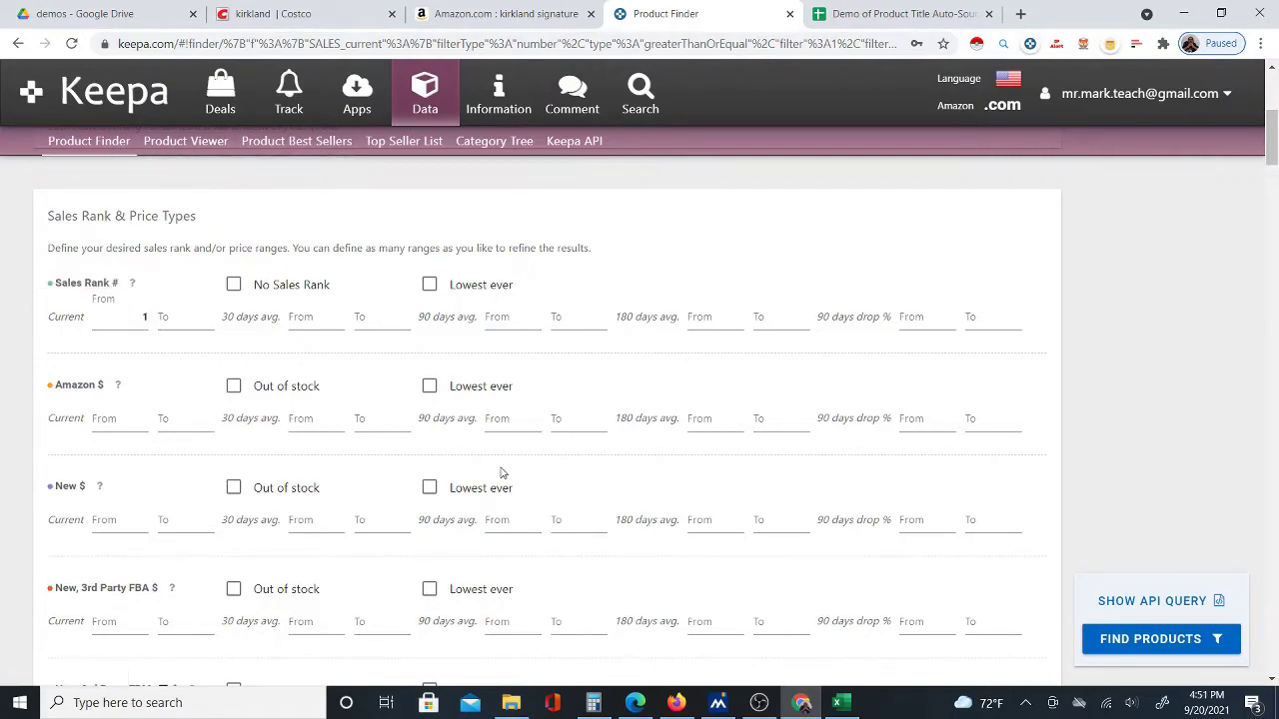
Filter the Product Finder's Brand field by "kirkland signature"
scroll(529, 445, "down", 2)
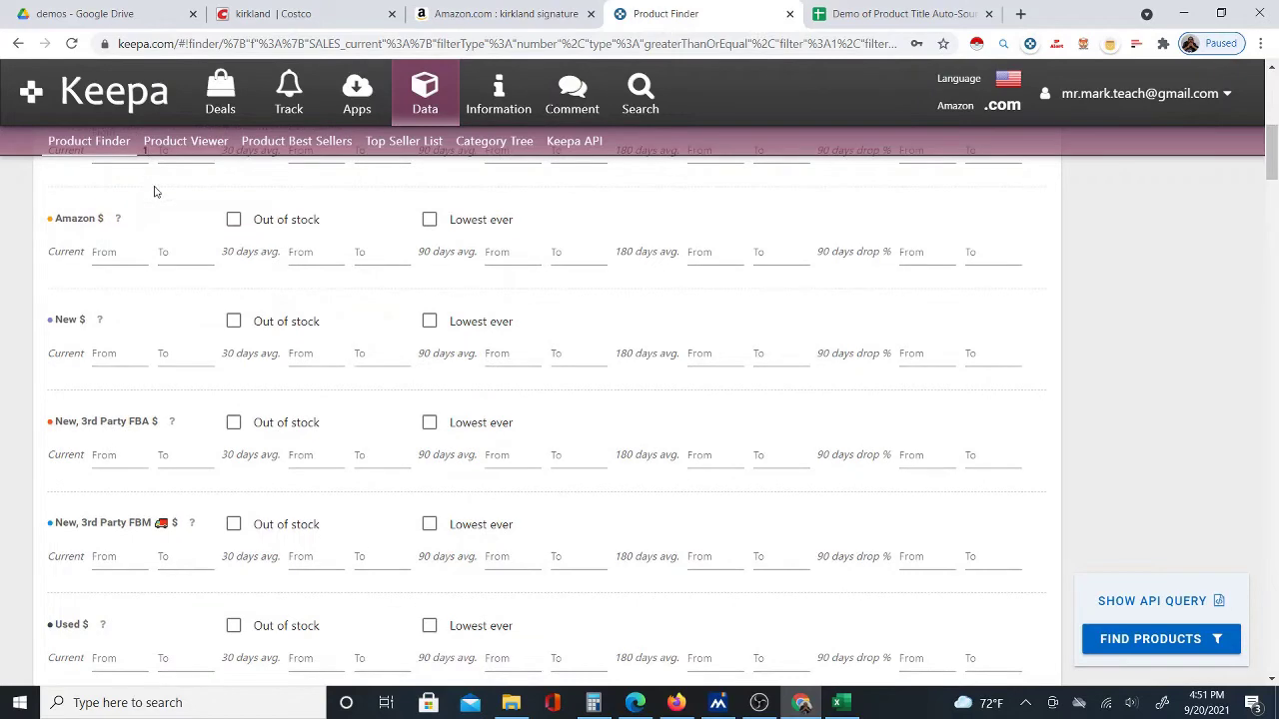
scroll(155, 190, "up", 2)
scroll(471, 374, "down", 6)
scroll(470, 374, "down", 8)
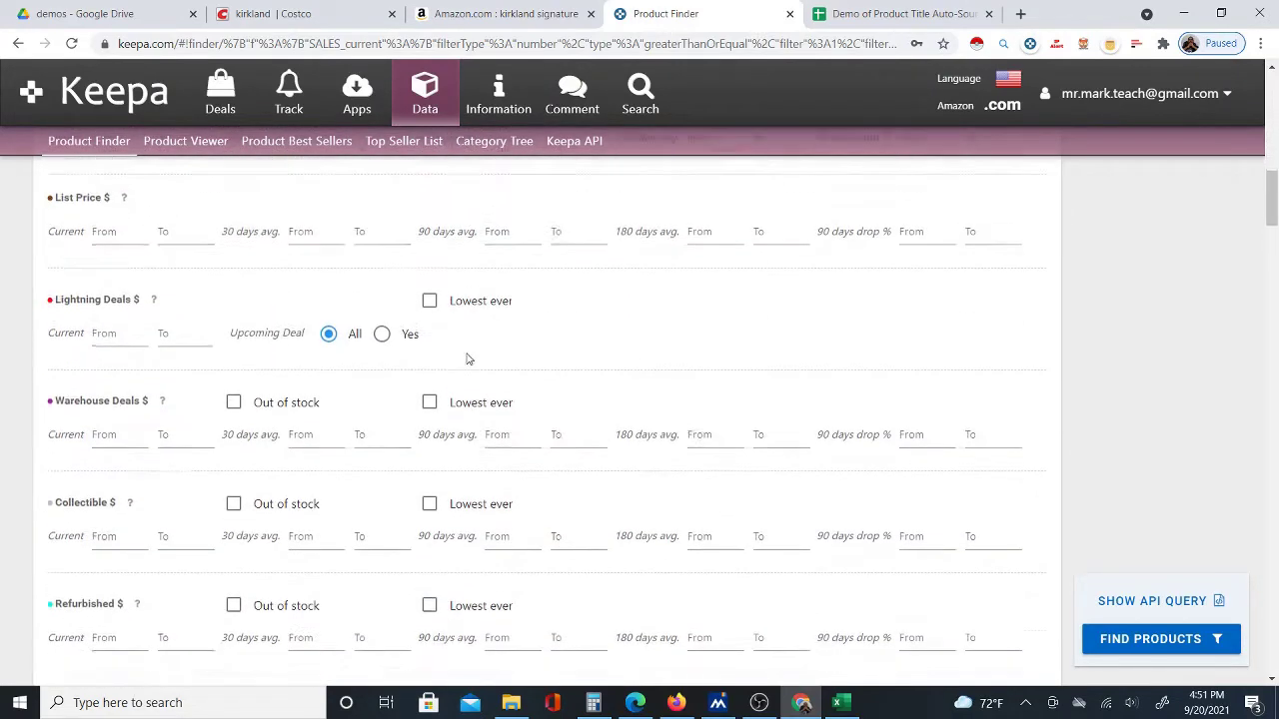
scroll(466, 361, "down", 9)
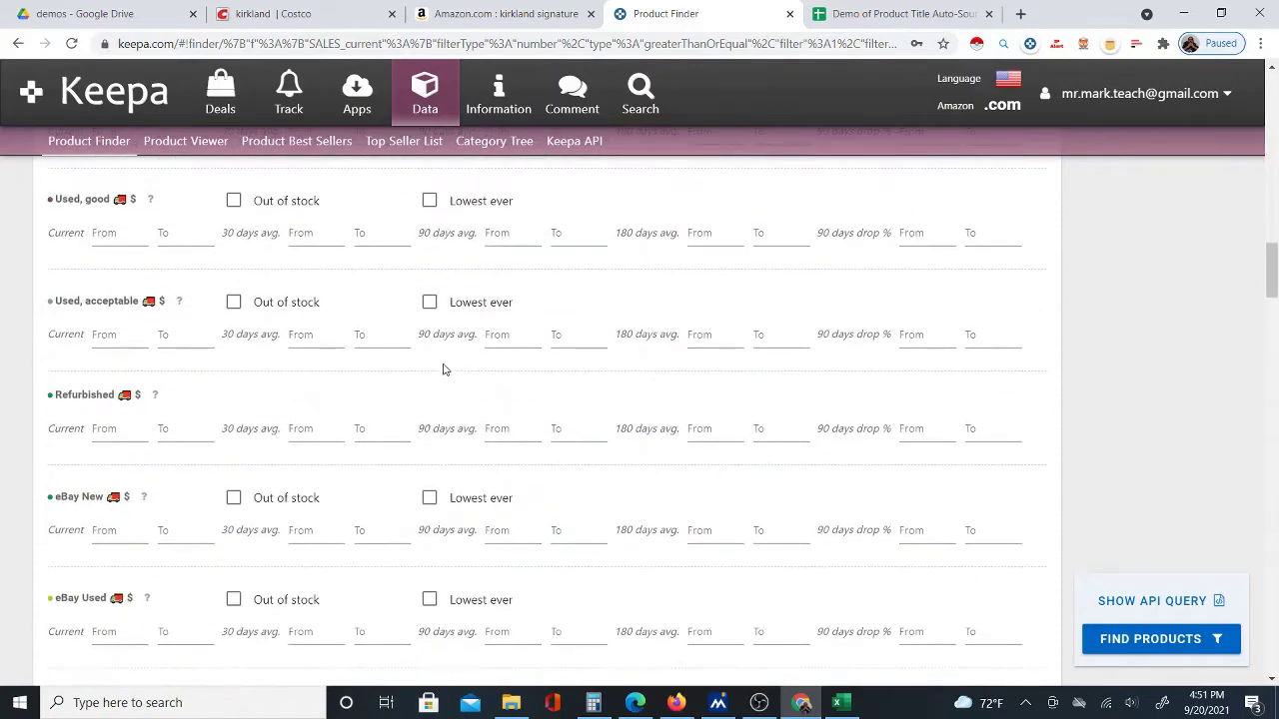
scroll(441, 378, "down", 3)
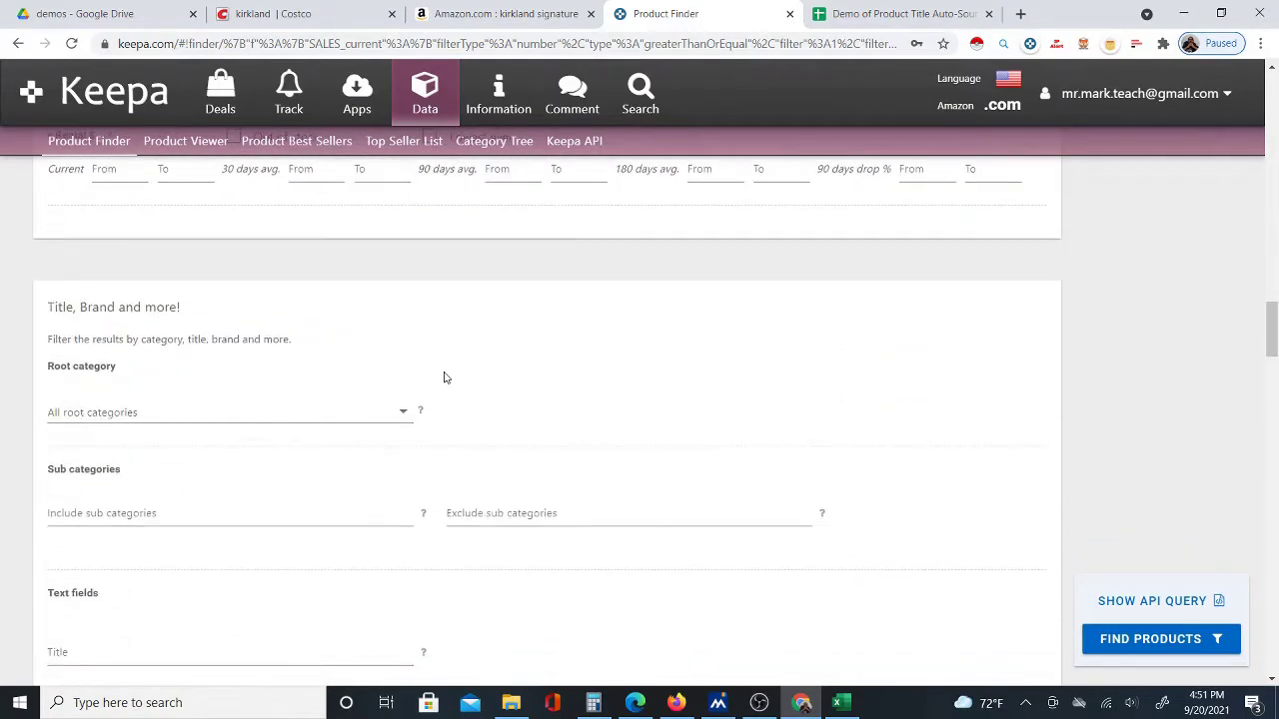
scroll(445, 377, "down", 2)
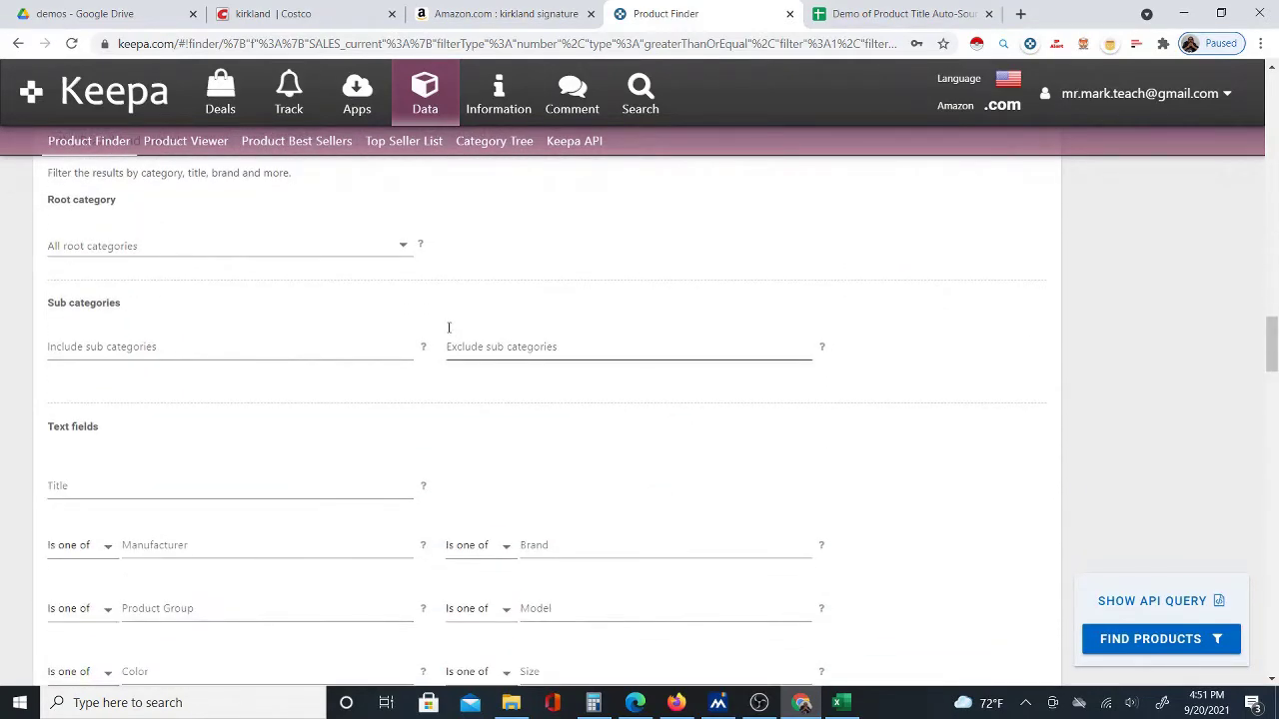
scroll(454, 399, "up", 2)
scroll(459, 403, "down", 4)
left_click(569, 378)
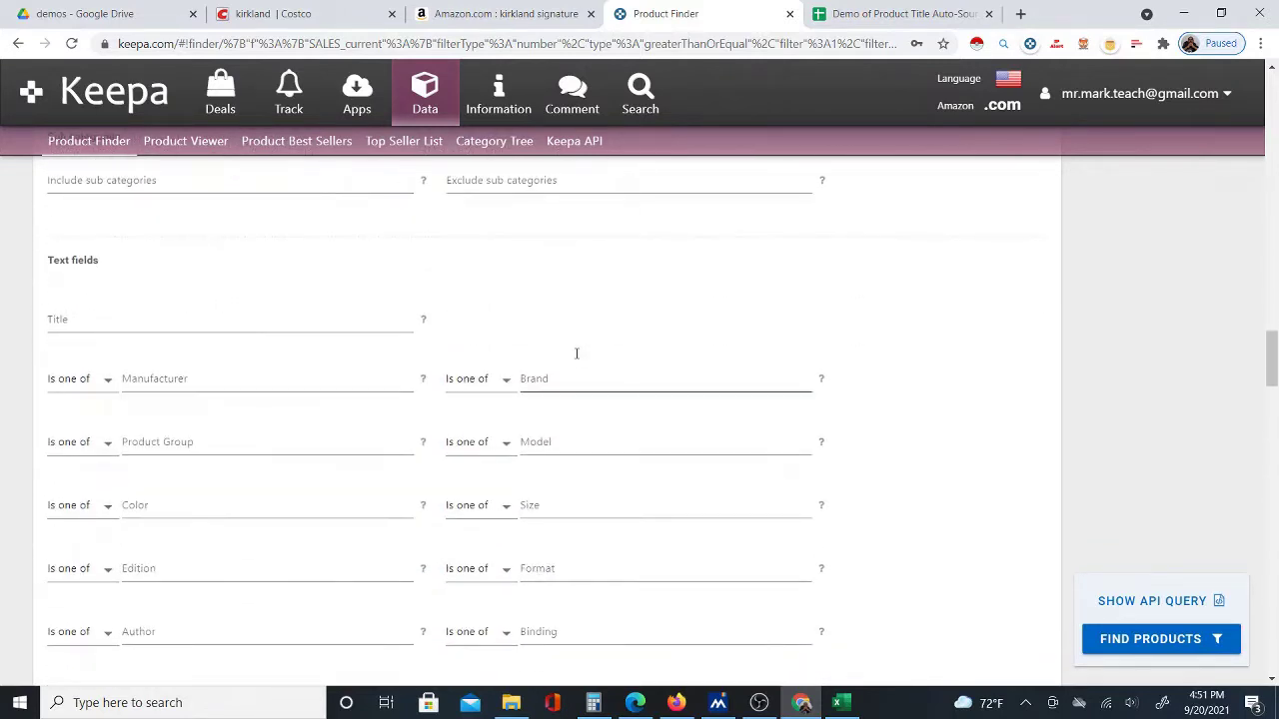
type("k")
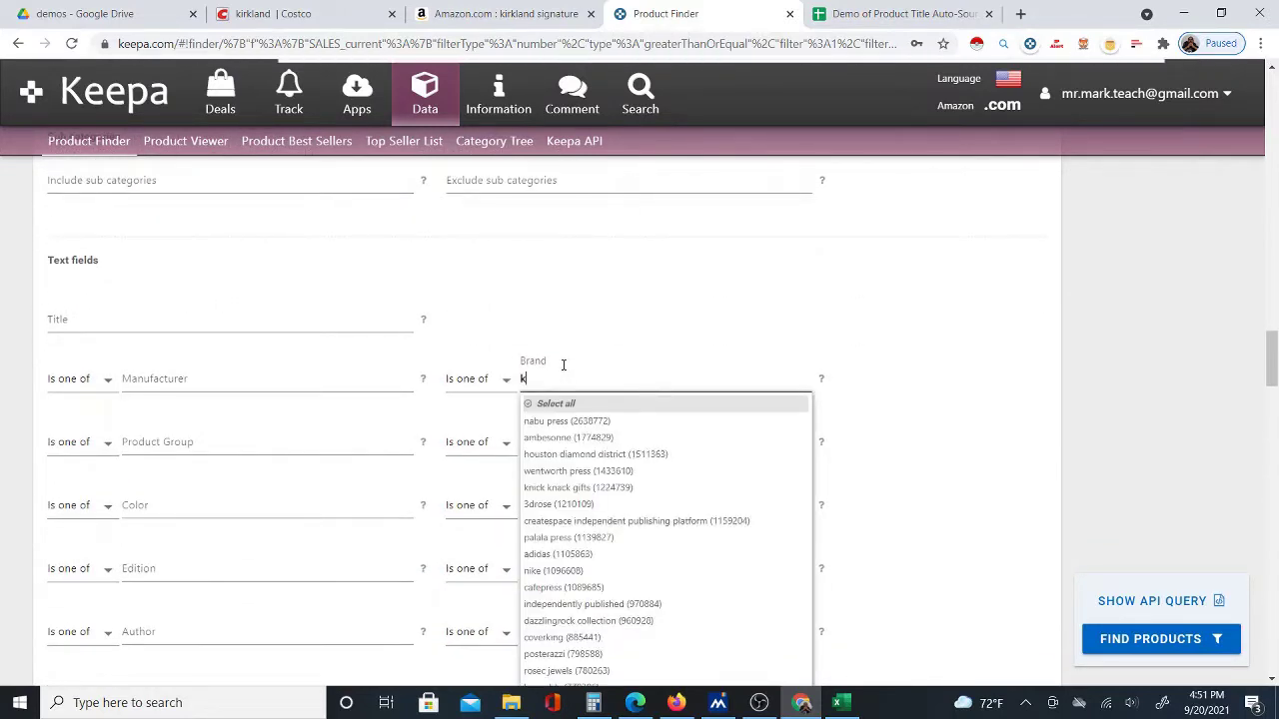
type("ir")
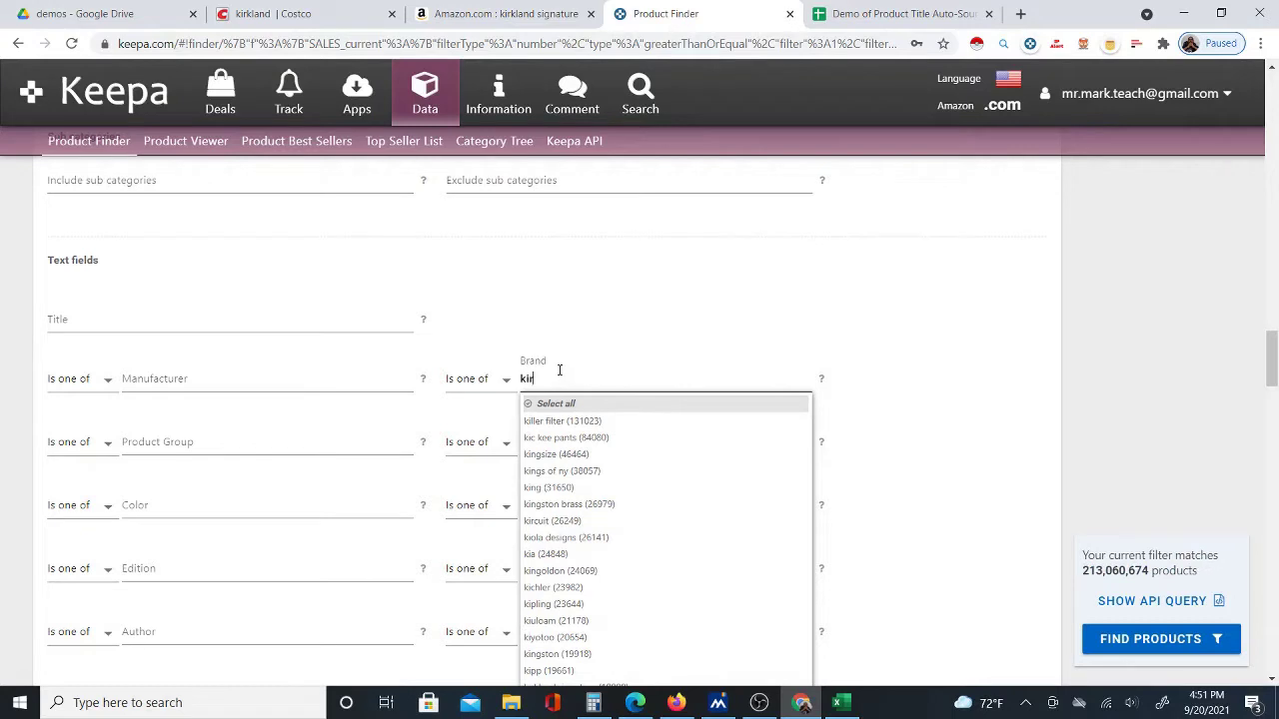
type("j")
key("BackSpace")
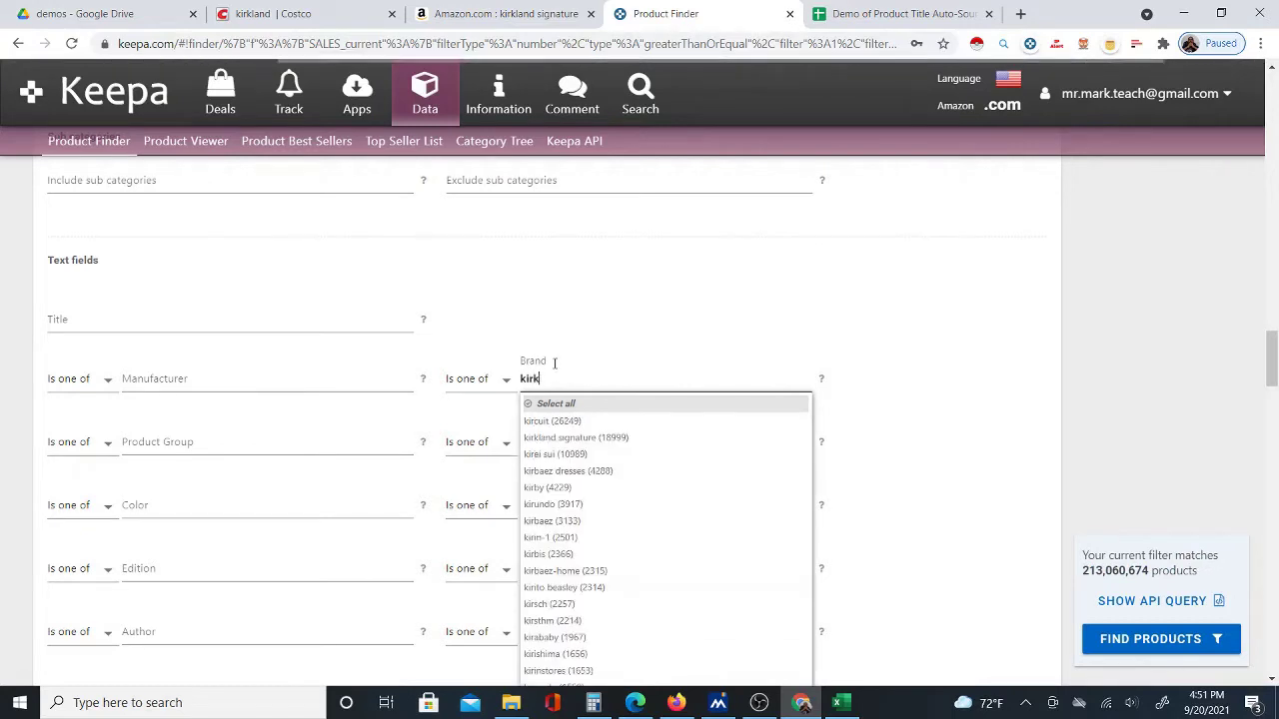
type("kland")
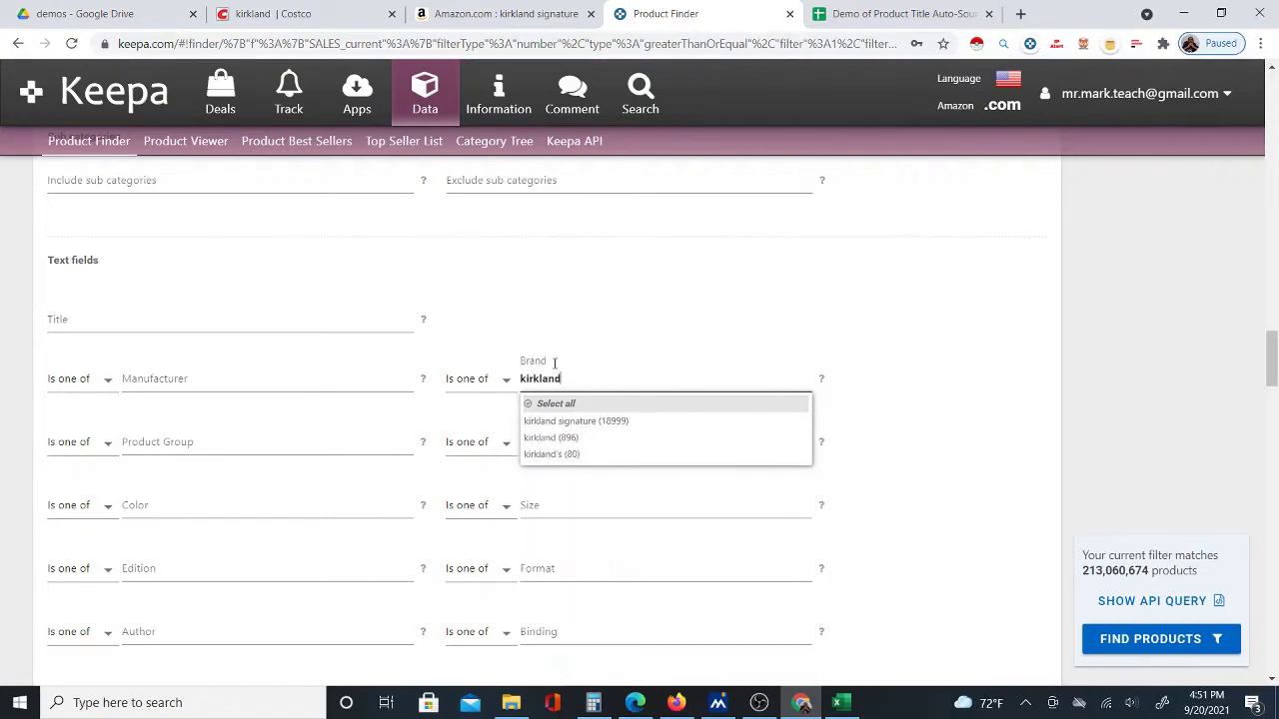
left_click(589, 421)
Set the minimum 90 days out of stock percentage for Amazon to 100
scroll(625, 471, "down", 2)
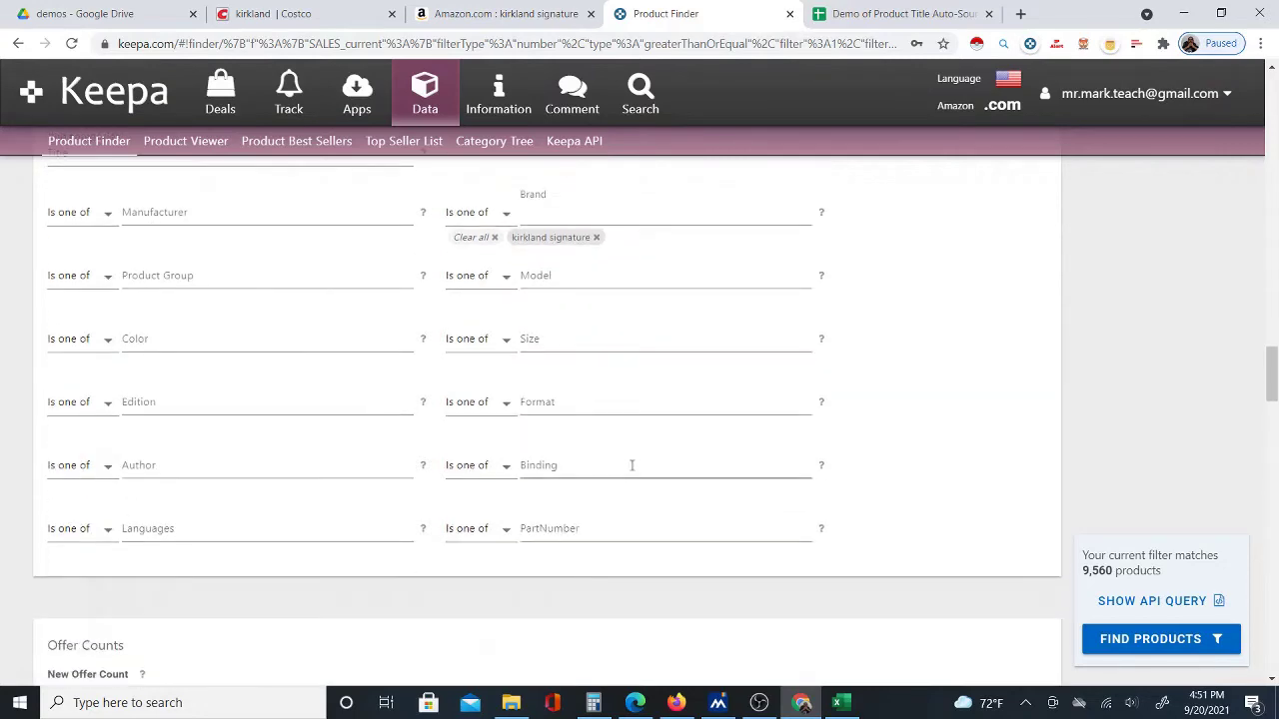
scroll(630, 471, "down", 3)
scroll(640, 473, "down", 3)
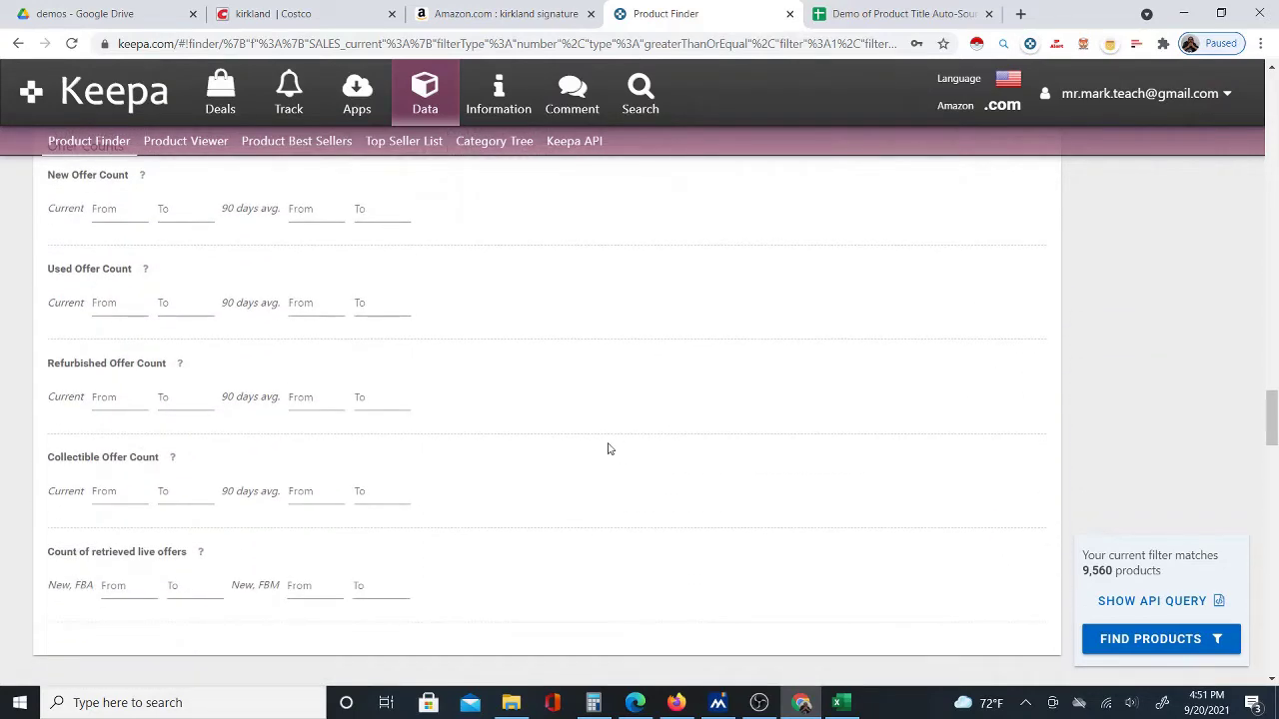
scroll(612, 450, "up", 7)
scroll(622, 459, "down", 2)
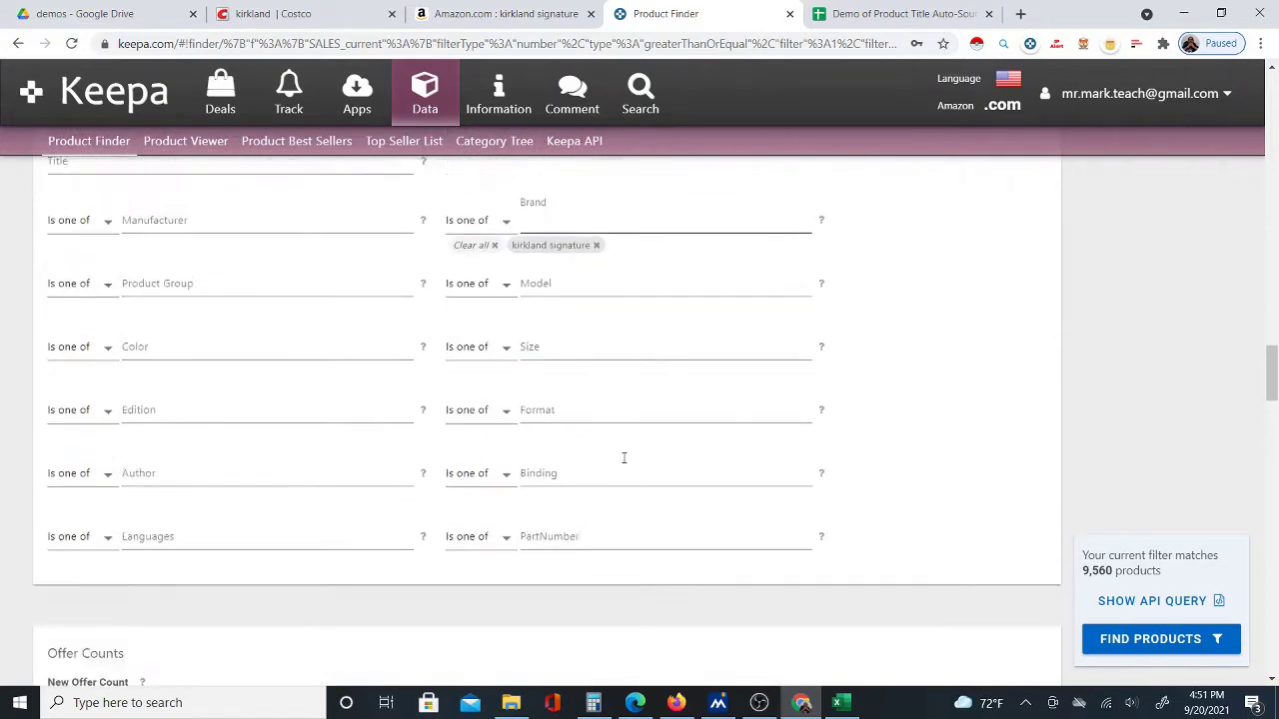
scroll(624, 459, "down", 9)
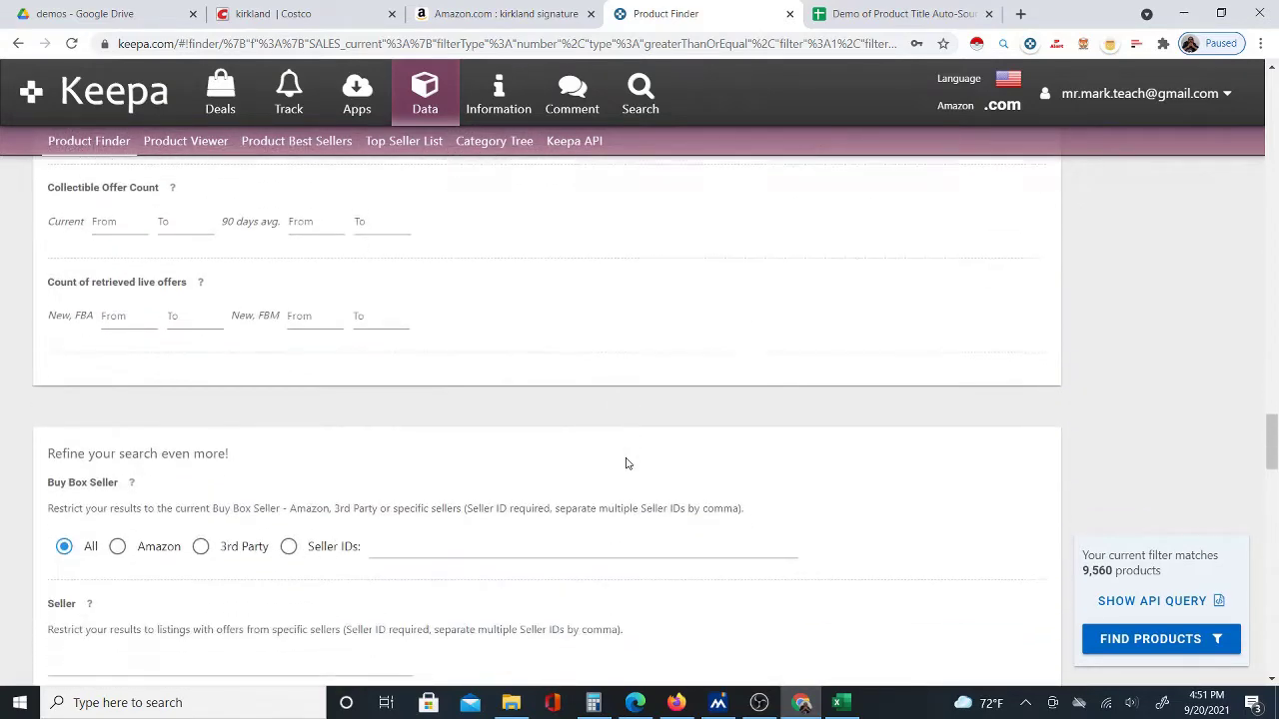
scroll(626, 464, "down", 8)
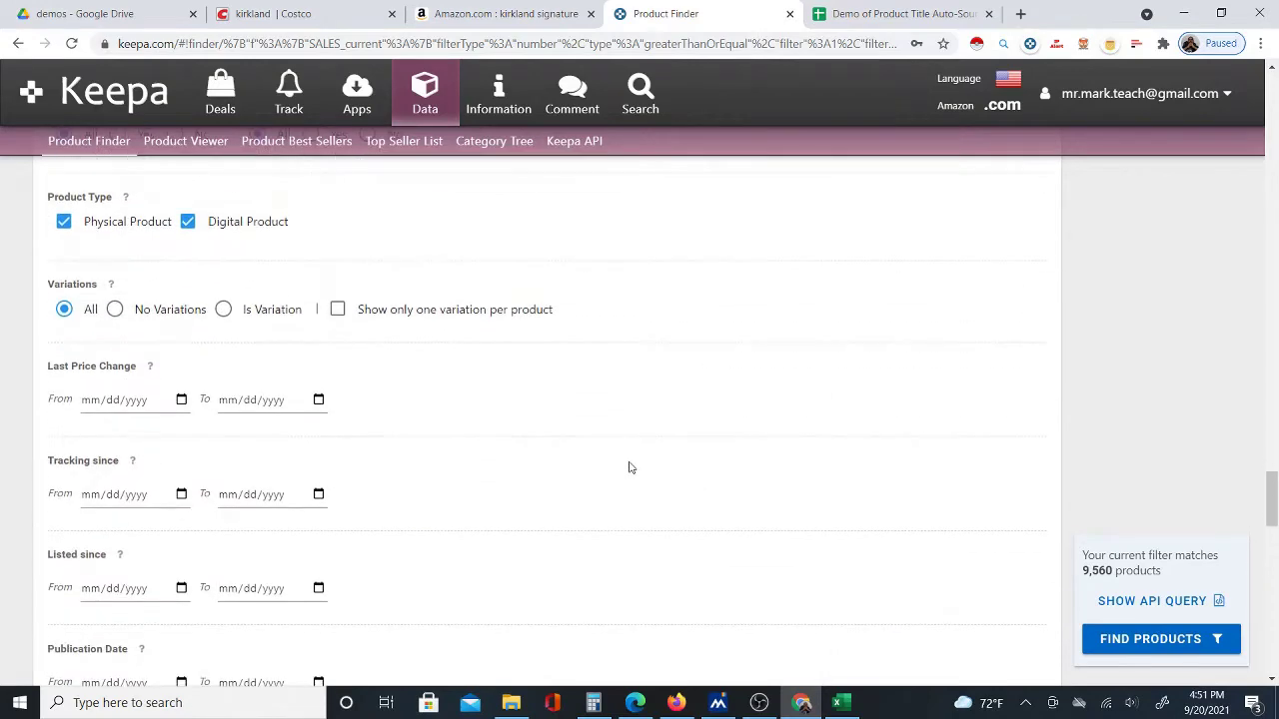
scroll(629, 467, "down", 6)
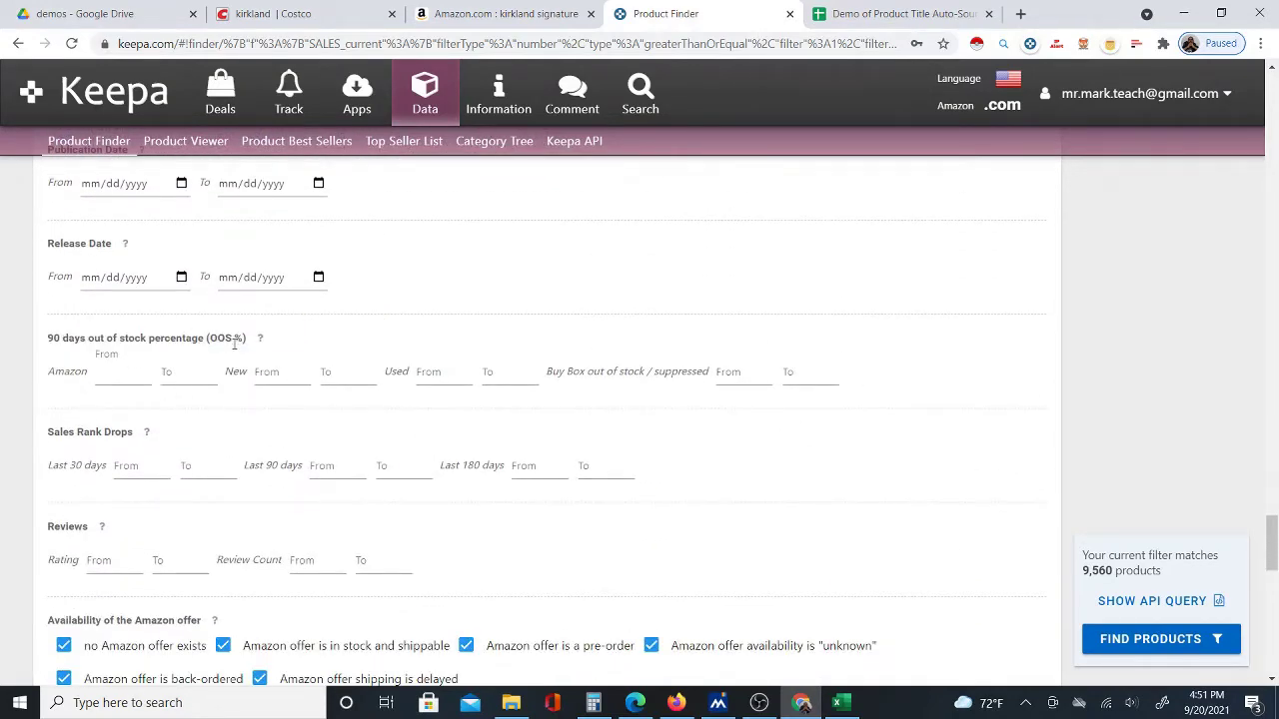
left_click_drag(240, 338, 208, 338)
left_click(125, 371)
type("10")
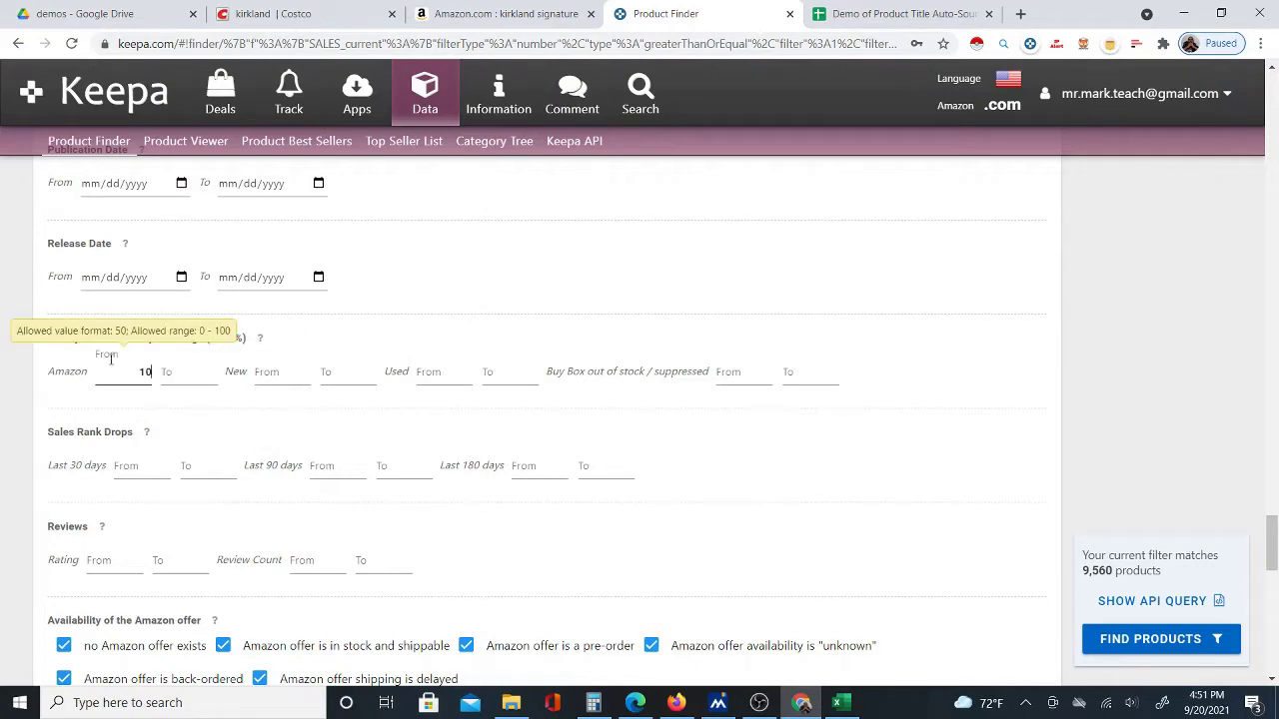
type("0")
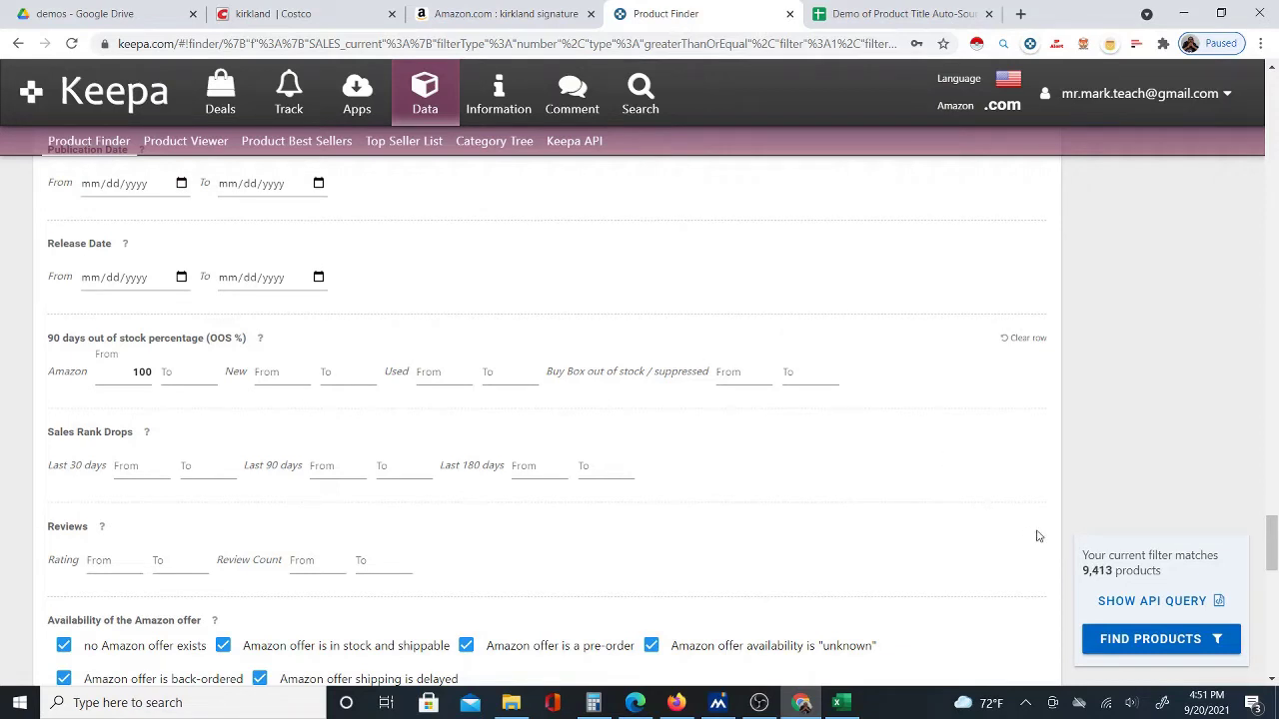
Check how many products match the filter, and look through the remaining filters down to Additional settings
left_click_drag(1085, 568, 1142, 571)
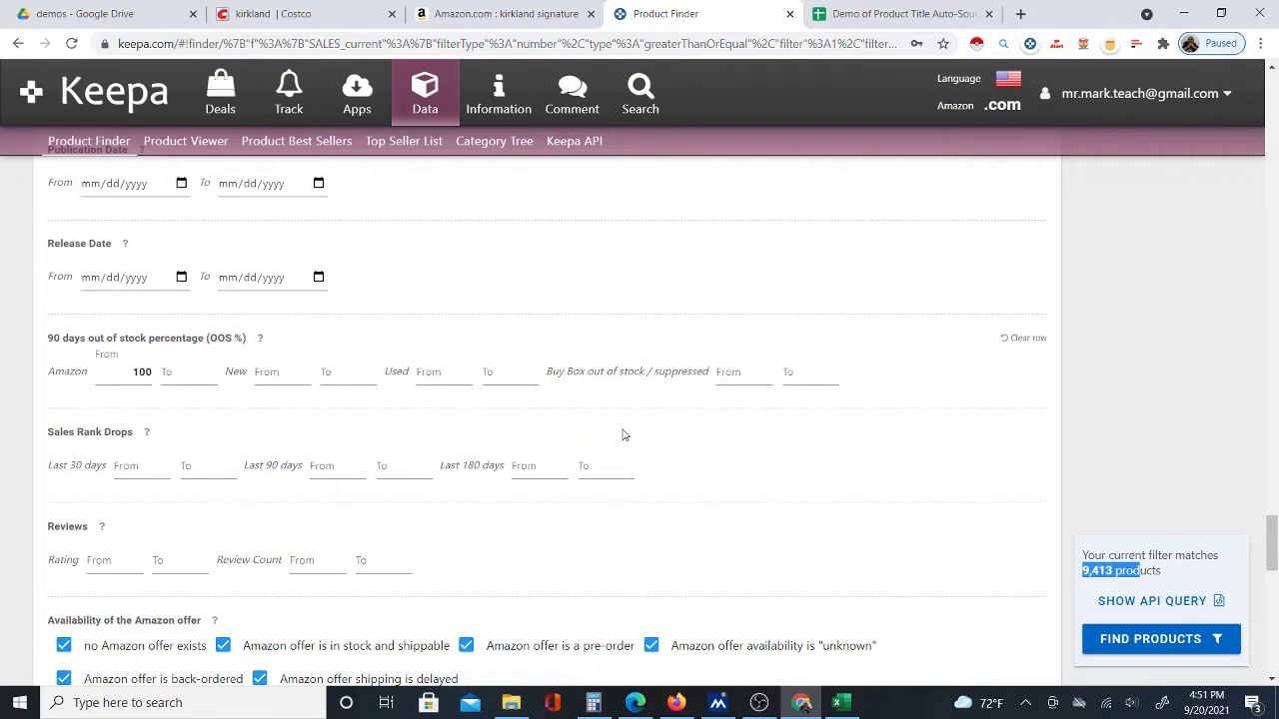
scroll(622, 435, "down", 10)
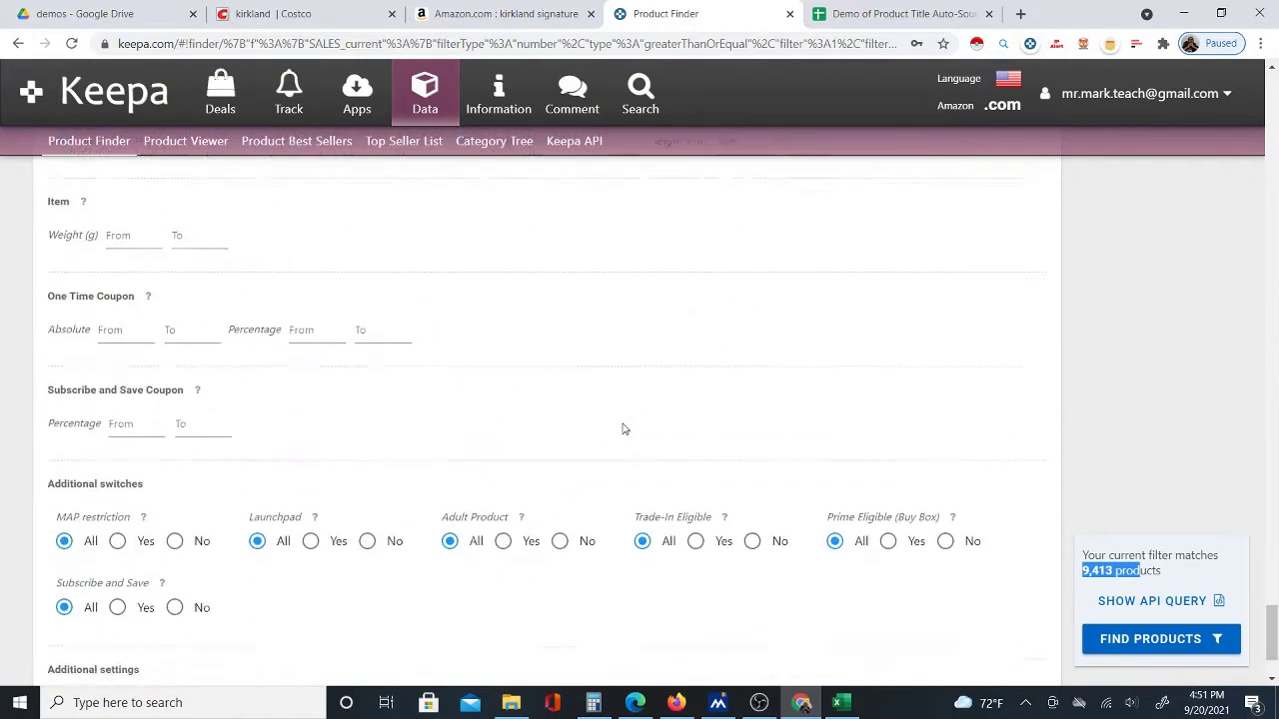
scroll(623, 429, "down", 2)
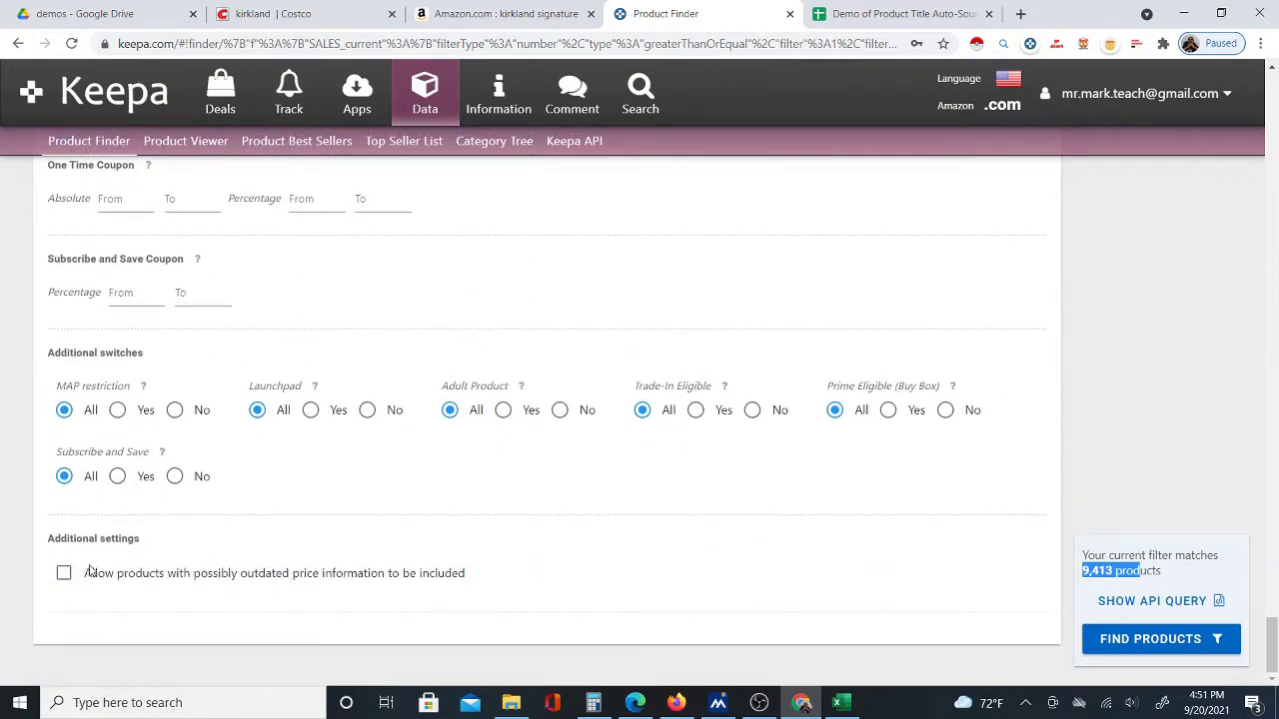
Allow products with possibly outdated price information to be included, and find the products matching the filter
left_click(64, 575)
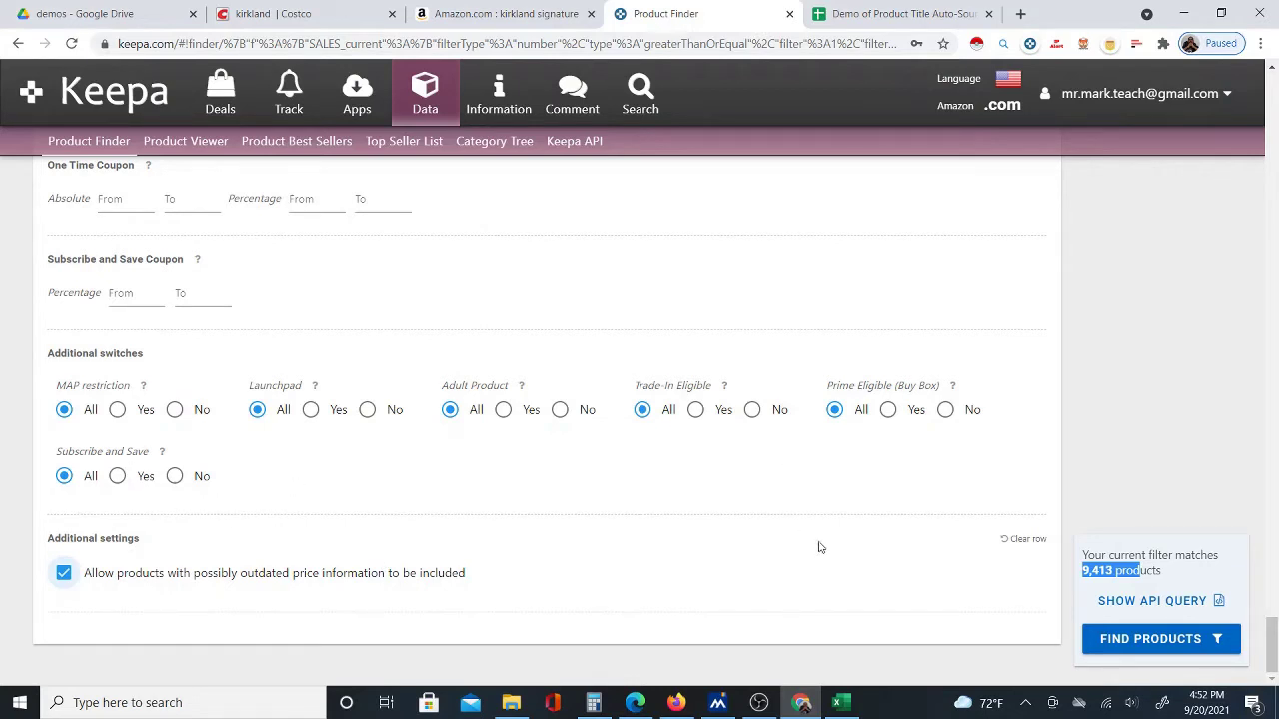
left_click(1149, 639)
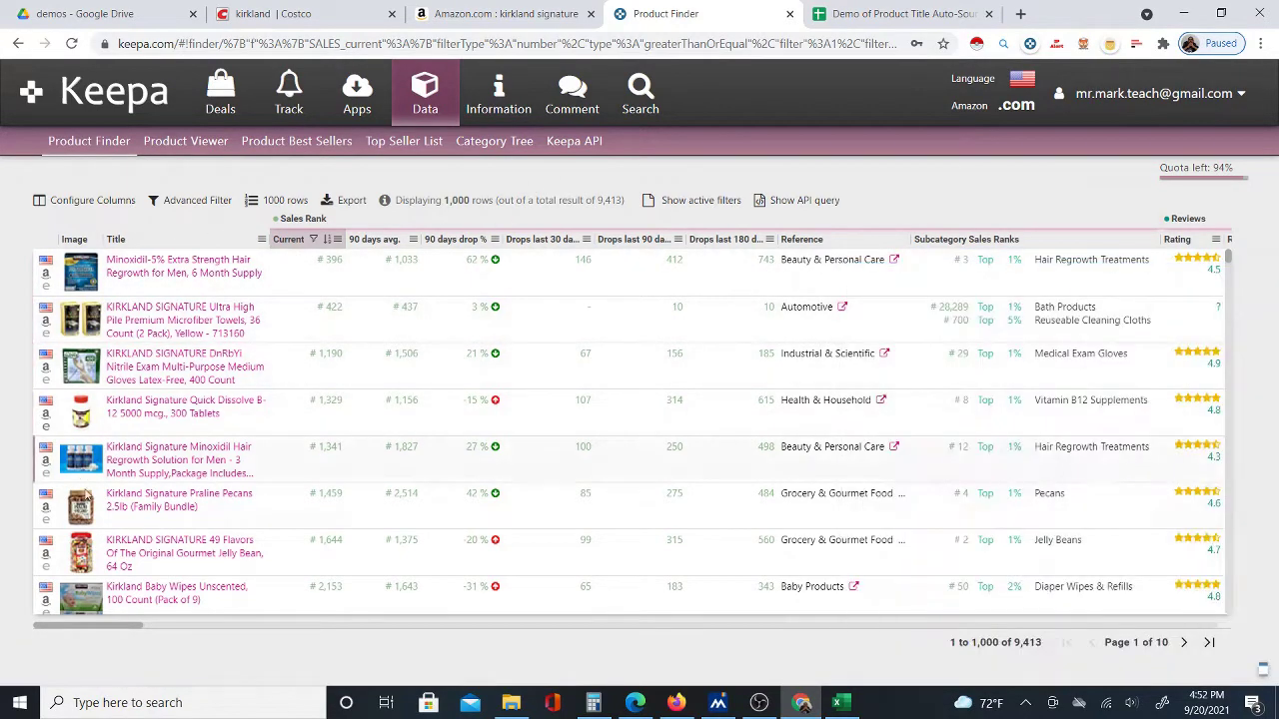
scroll(98, 479, "down", 10)
scroll(97, 428, "down", 10)
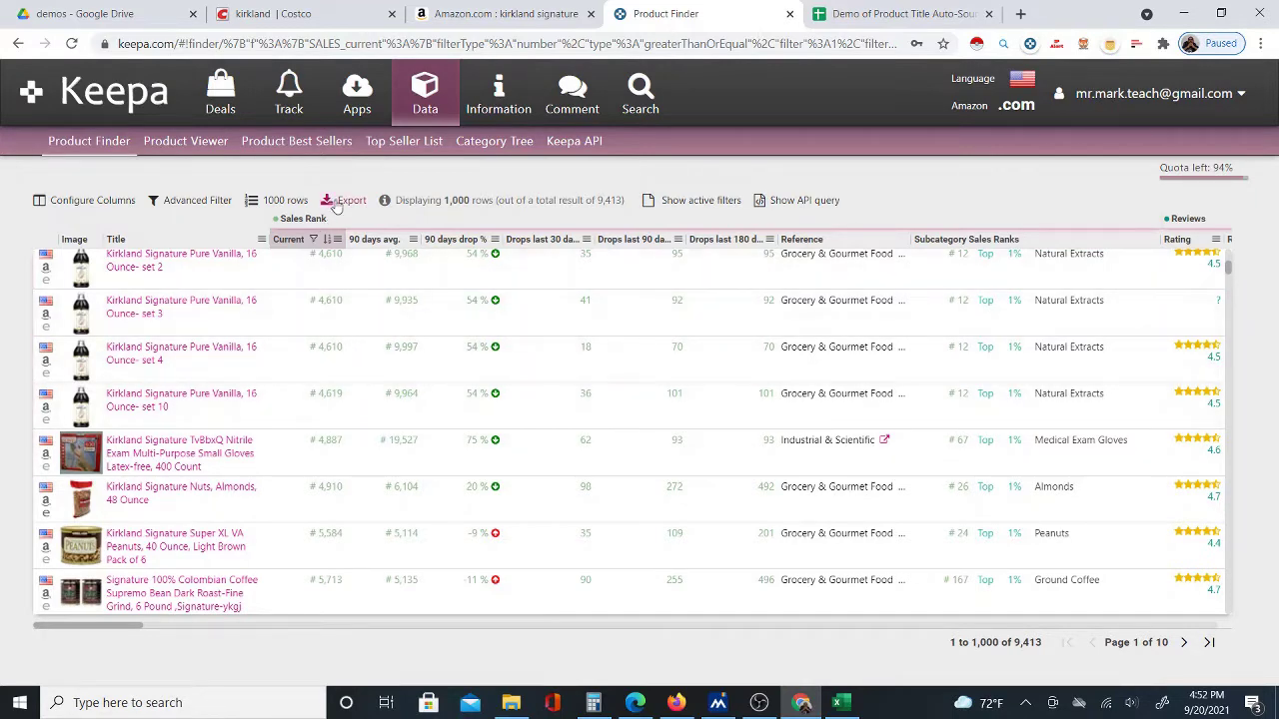
Export all active columns of the results as CSV, and open the file in Excel with a wider Title column
left_click(345, 199)
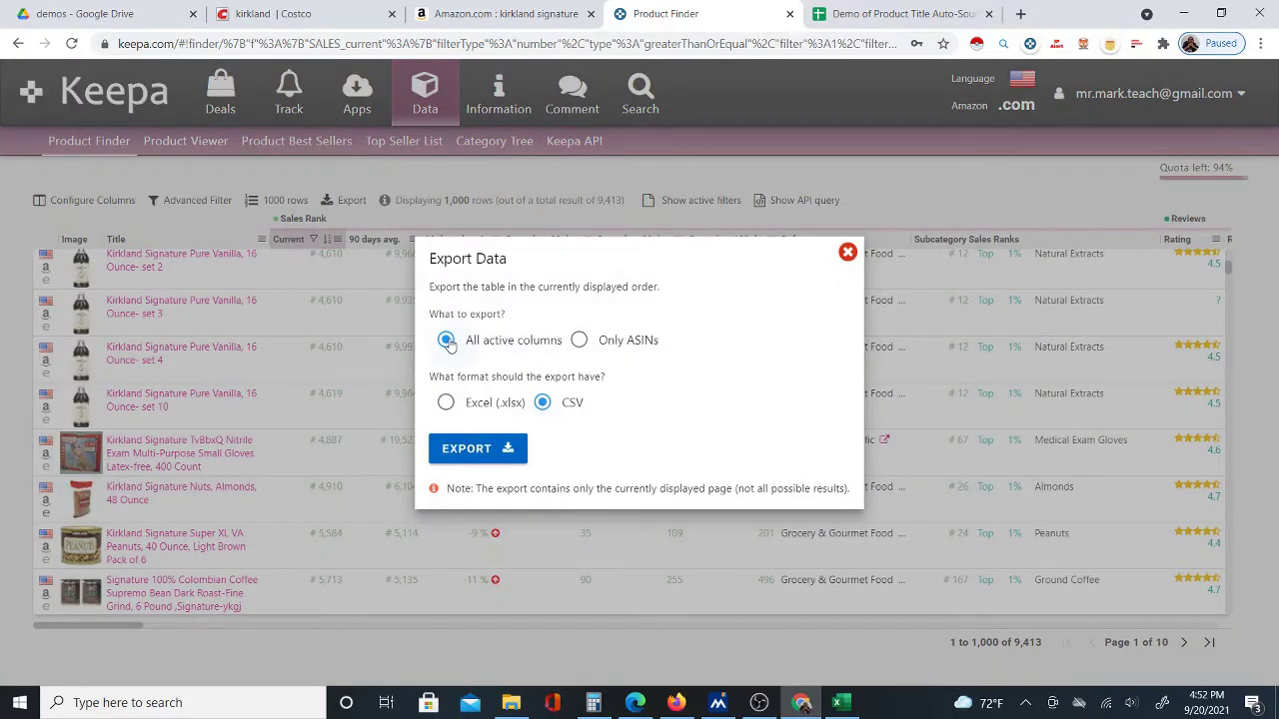
left_click(487, 448)
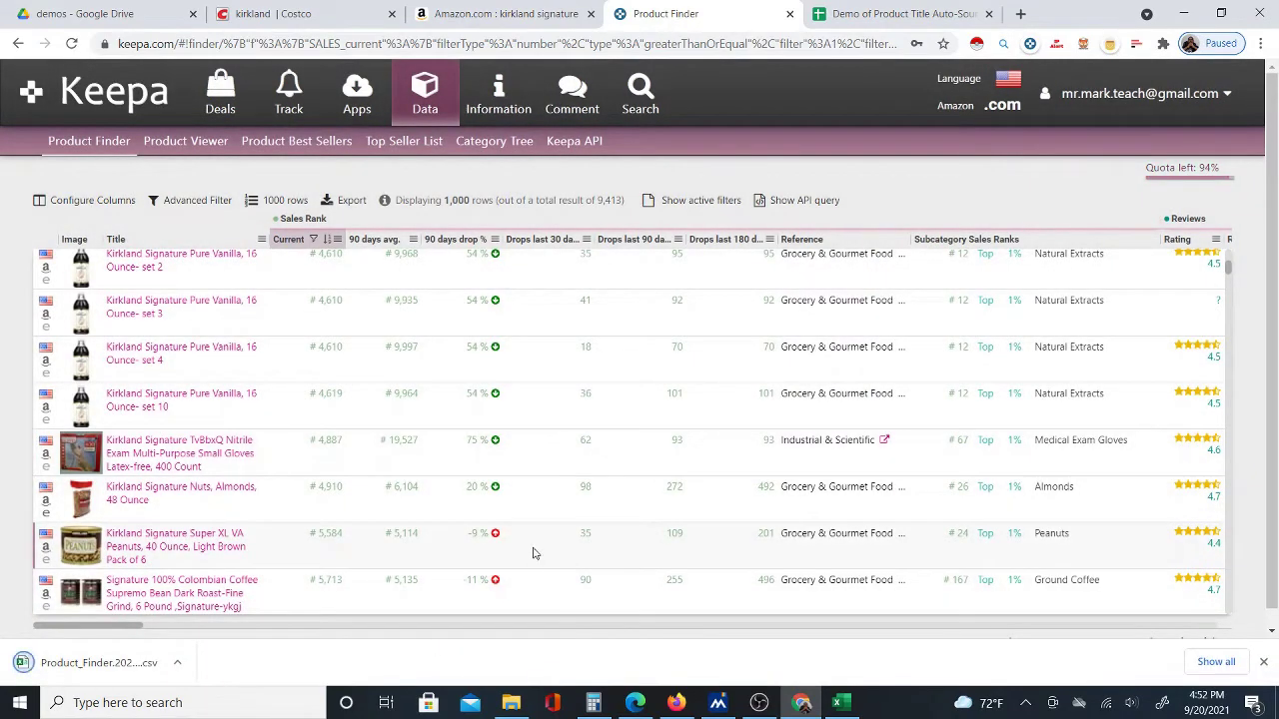
left_click(100, 663)
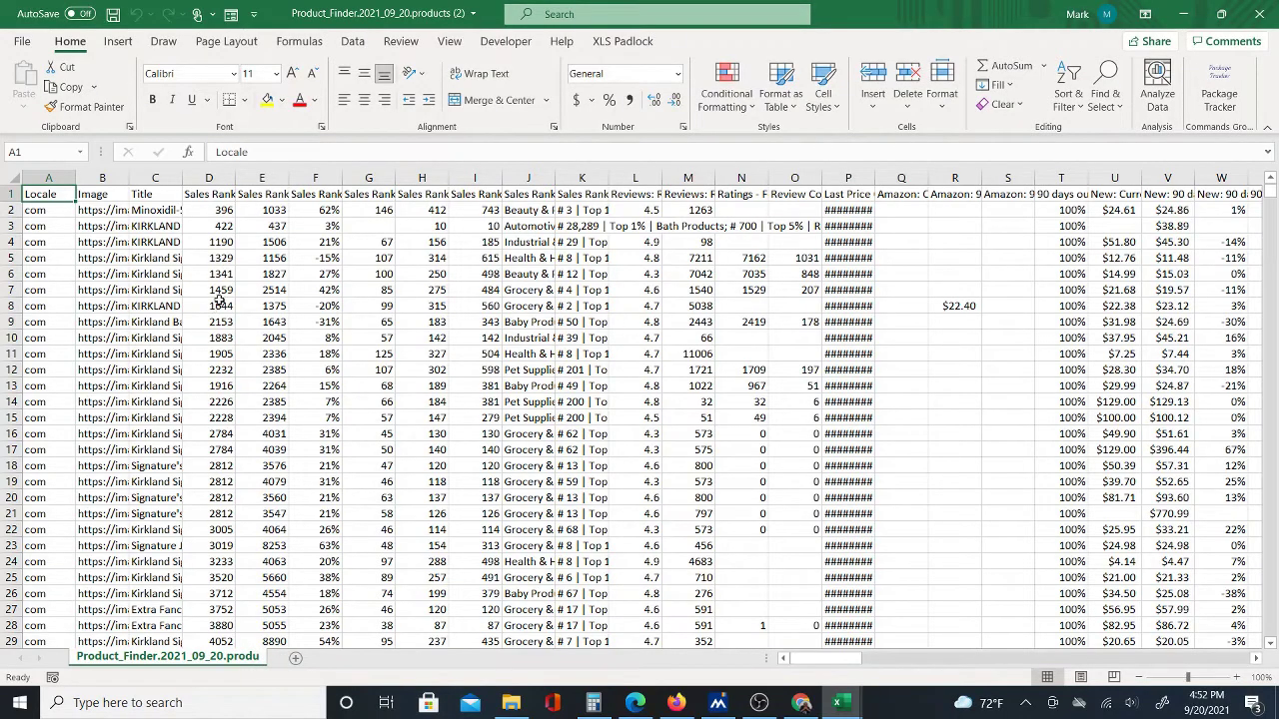
left_click_drag(183, 185, 312, 185)
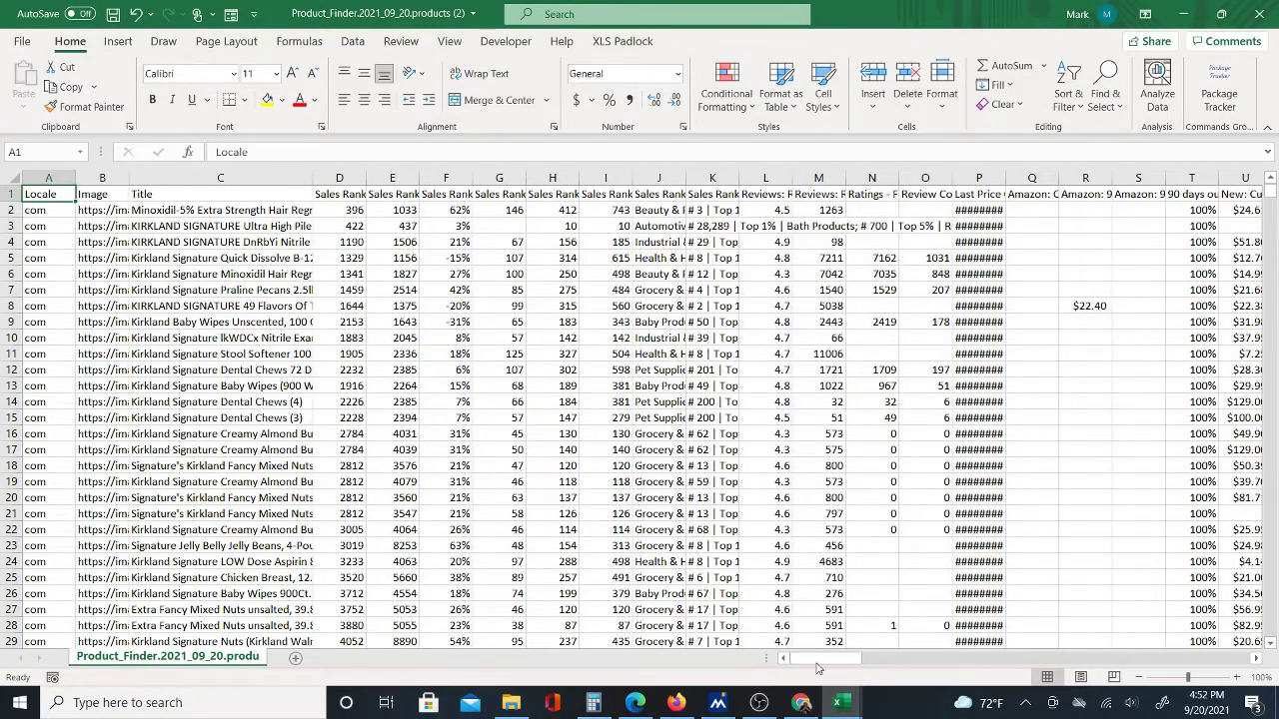
Switch to the Product Title Auto-Sourcer spreadsheet in Google Sheets and open its Keepa CSV sheet
left_click(803, 704)
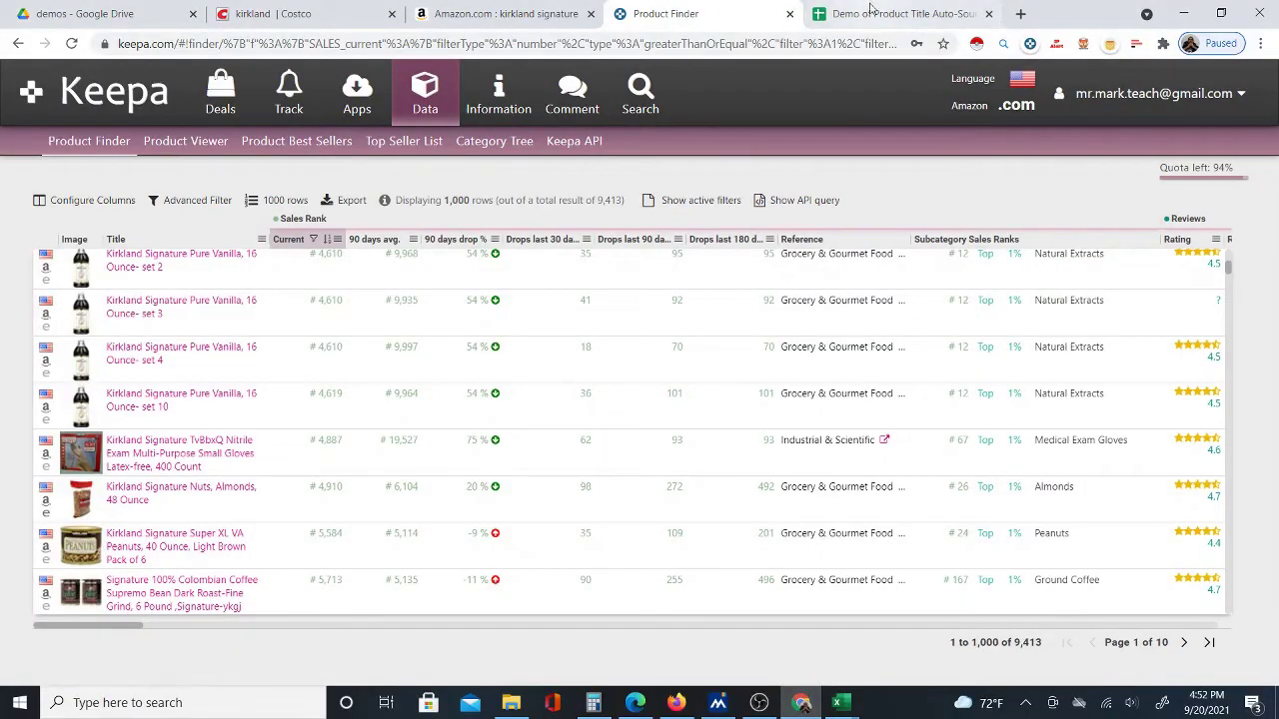
left_click(870, 10)
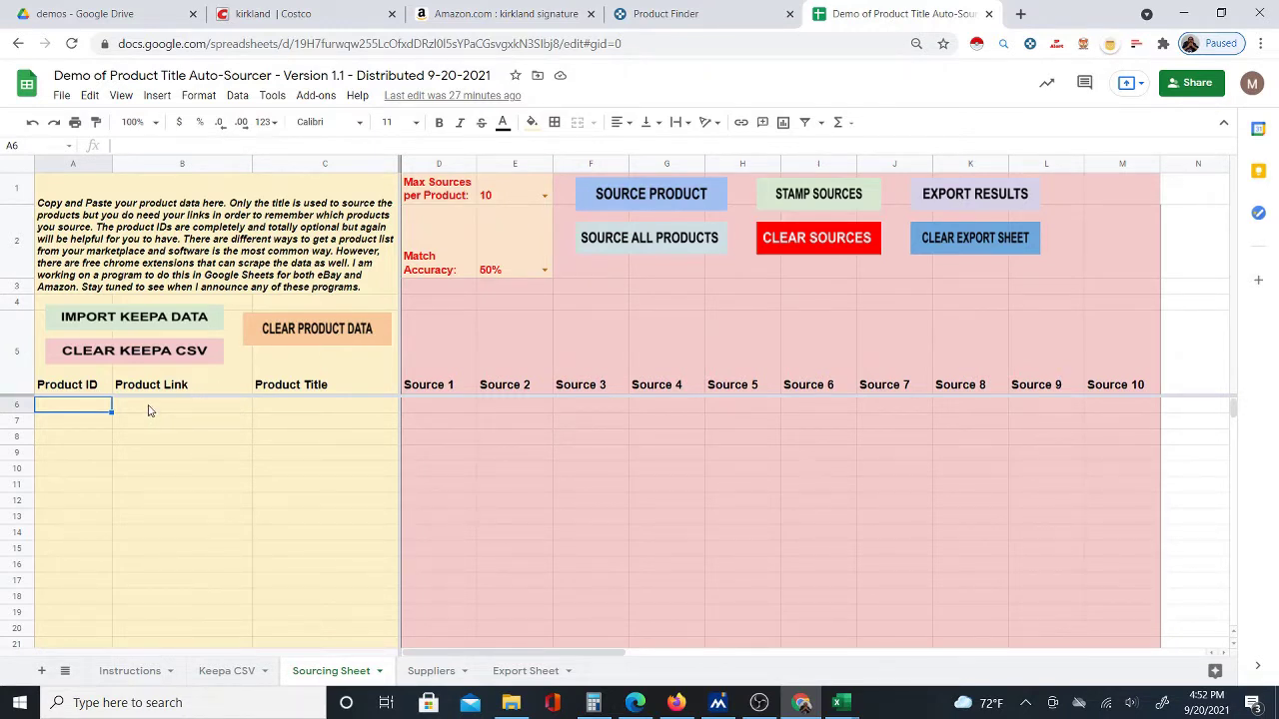
left_click(232, 672)
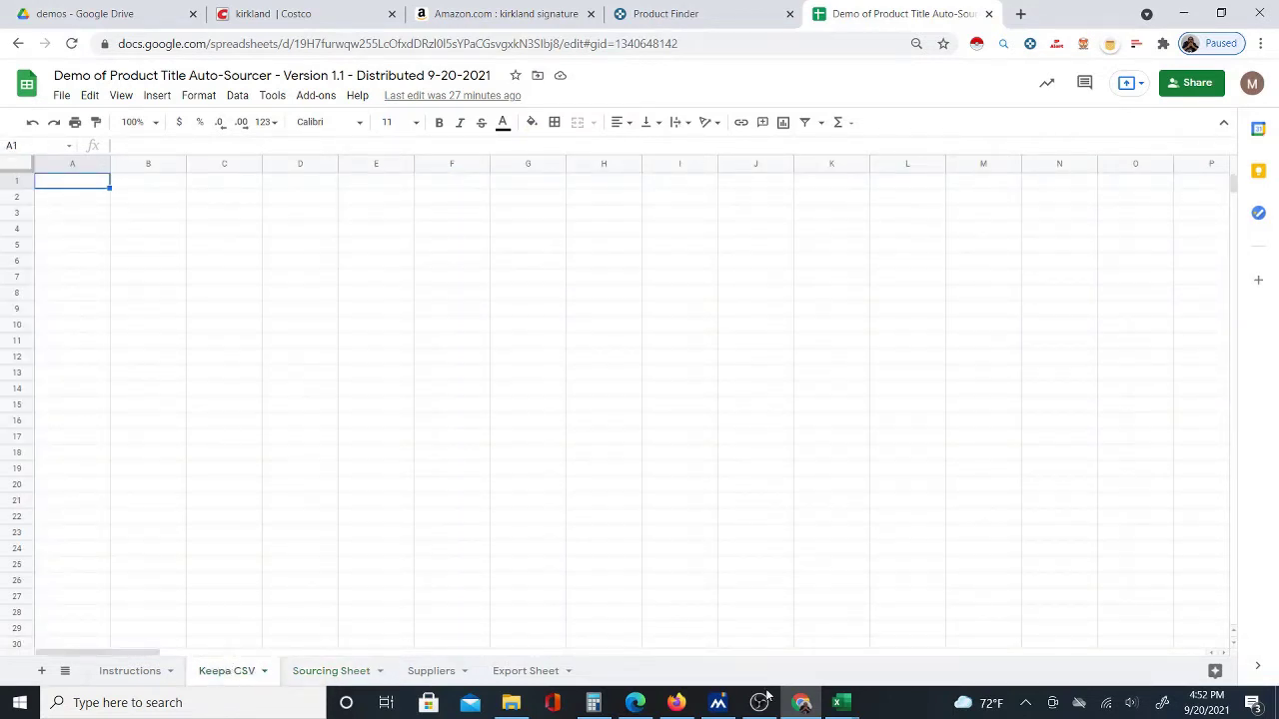
Try to copy the whole exported Product Finder worksheet from Excel into cell A1 of the Keepa CSV sheet
mouse_move(840, 702)
left_click(921, 607)
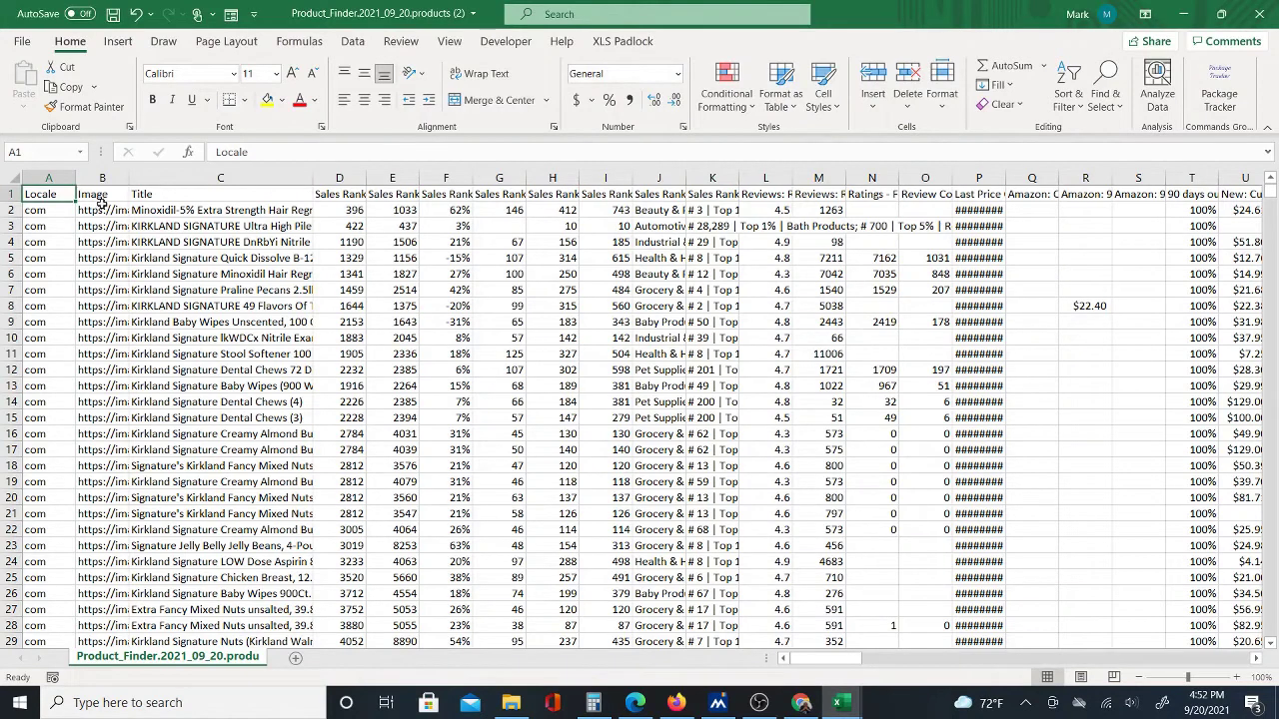
left_click(10, 178)
right_click(44, 196)
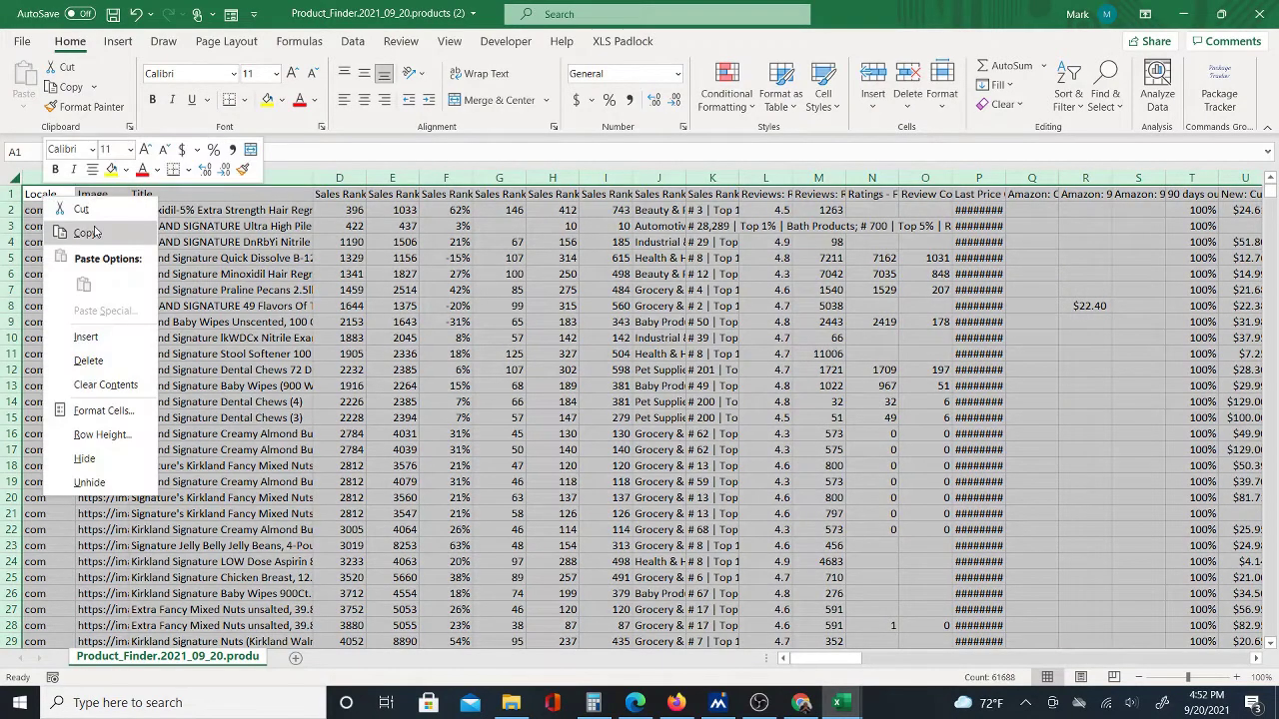
left_click(88, 232)
left_click(801, 702)
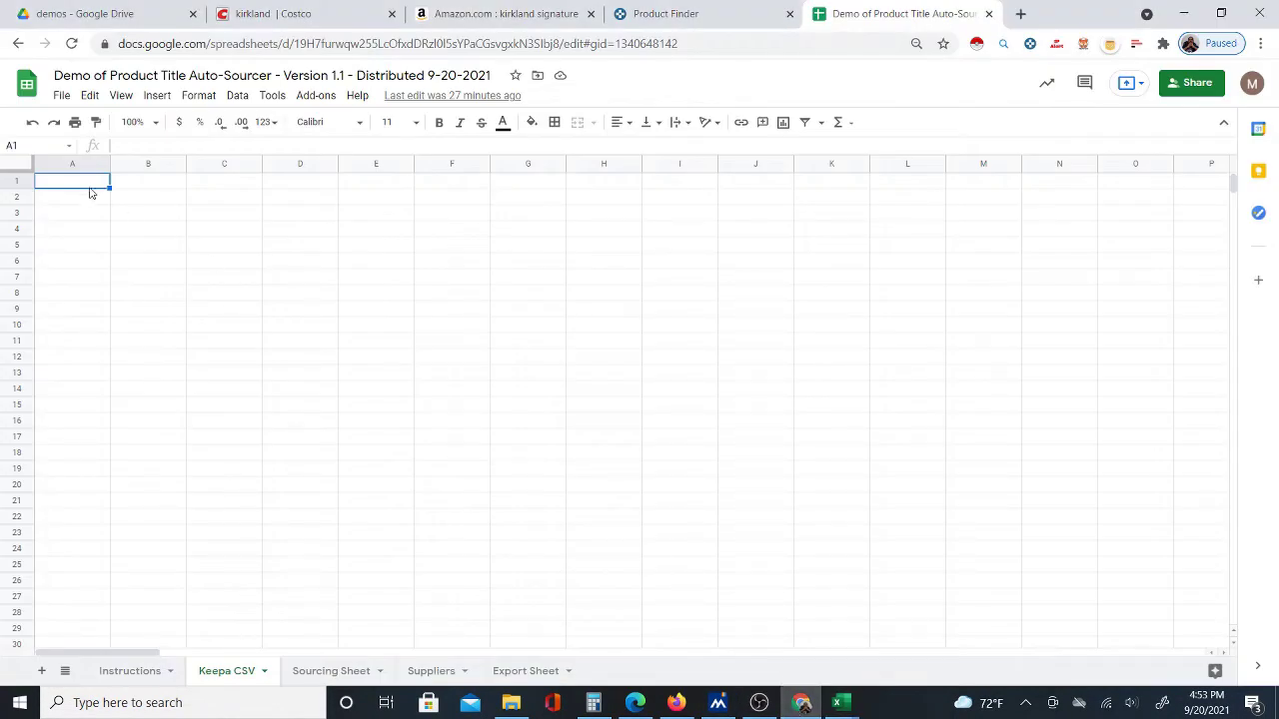
right_click(79, 182)
left_click(143, 197)
mouse_move(841, 702)
left_click(899, 644)
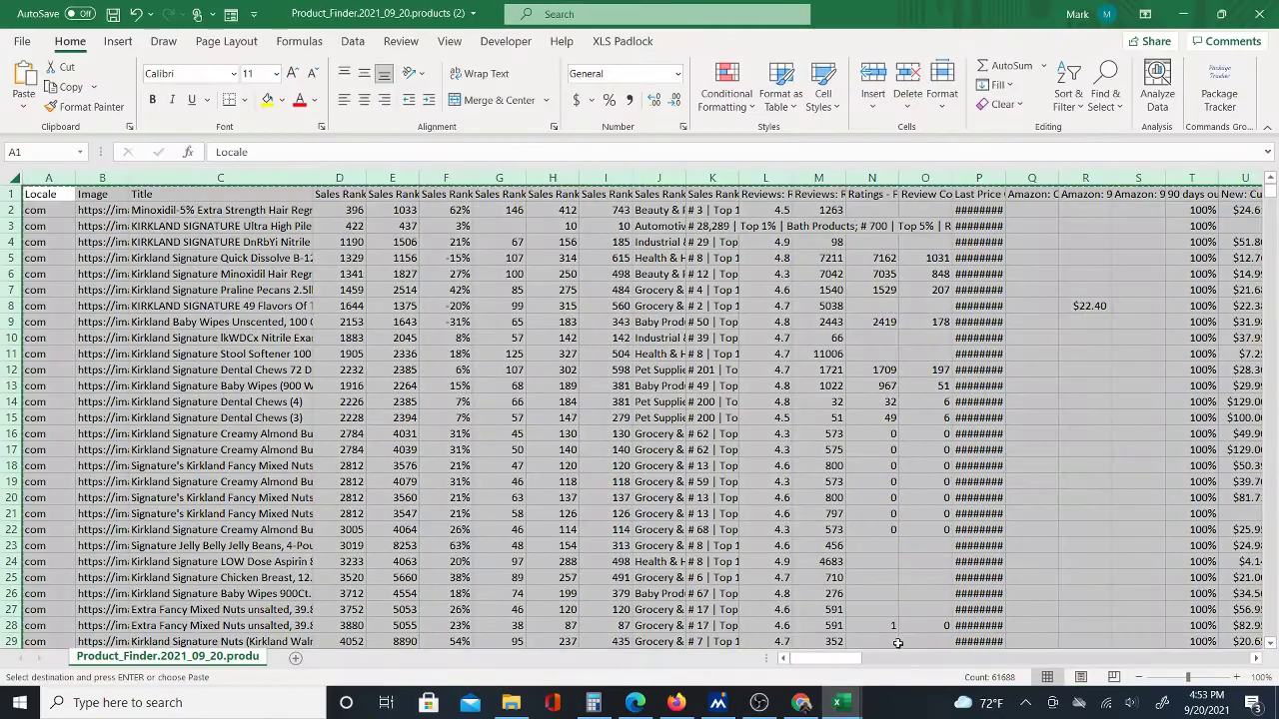
left_click(799, 703)
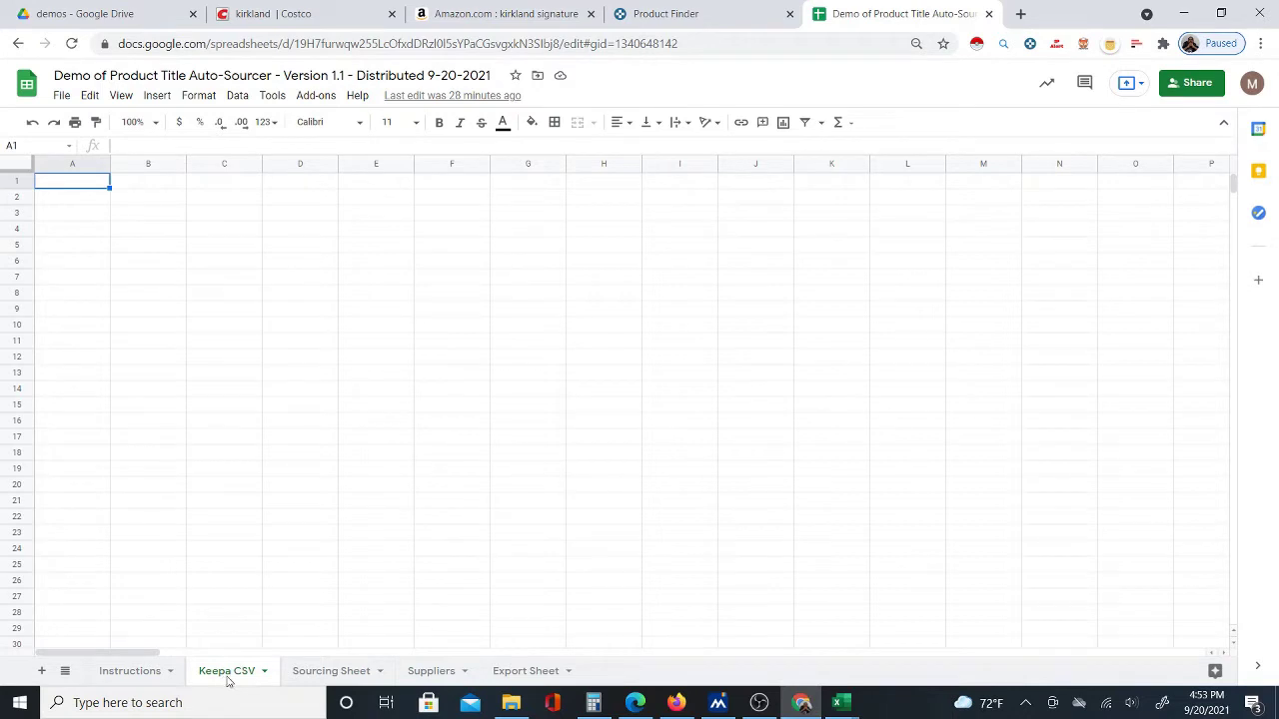
Import Product_Finder.2021_09_20.products (2).csv from the device into the Keepa CSV sheet, replacing the current sheet
left_click(61, 95)
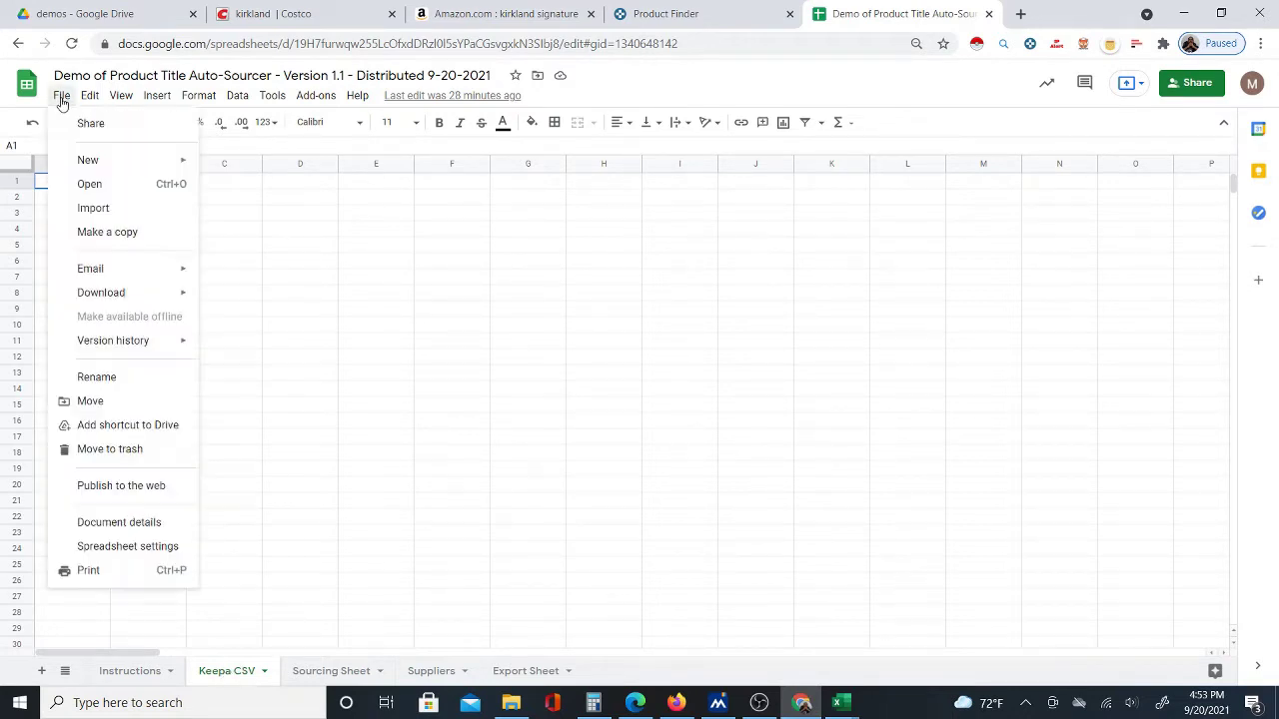
left_click(94, 207)
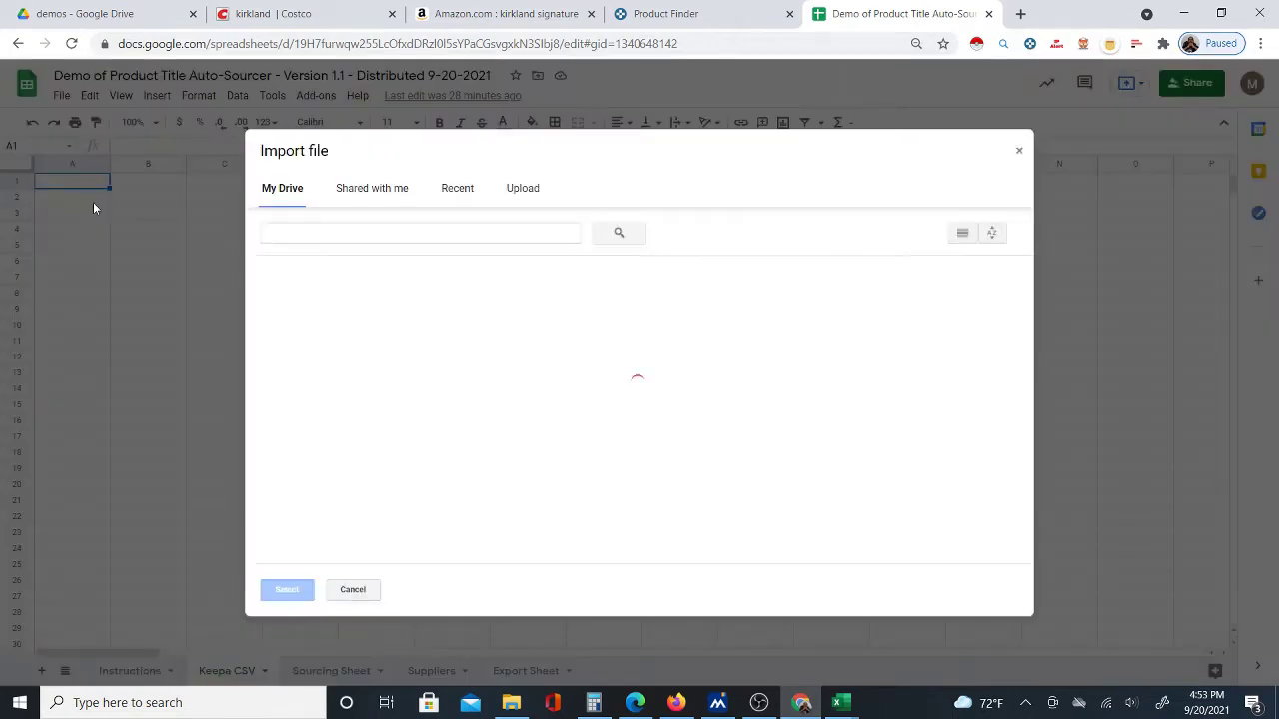
left_click(527, 194)
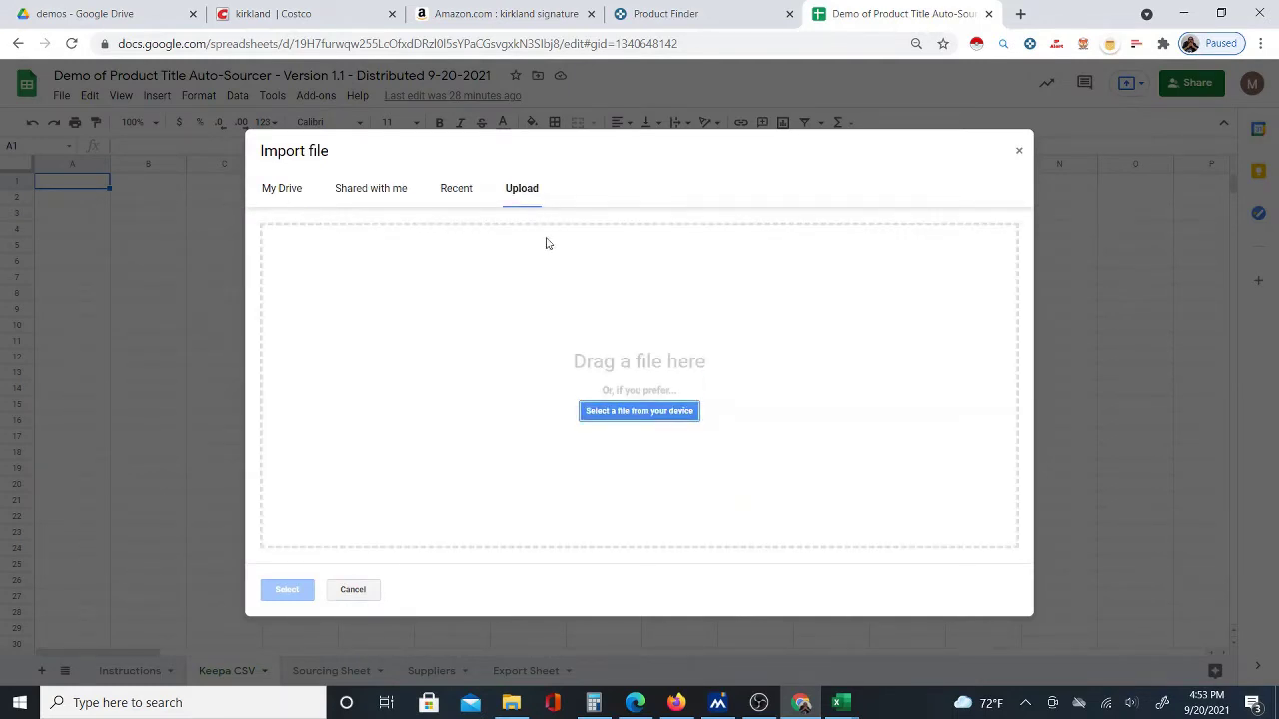
left_click(621, 417)
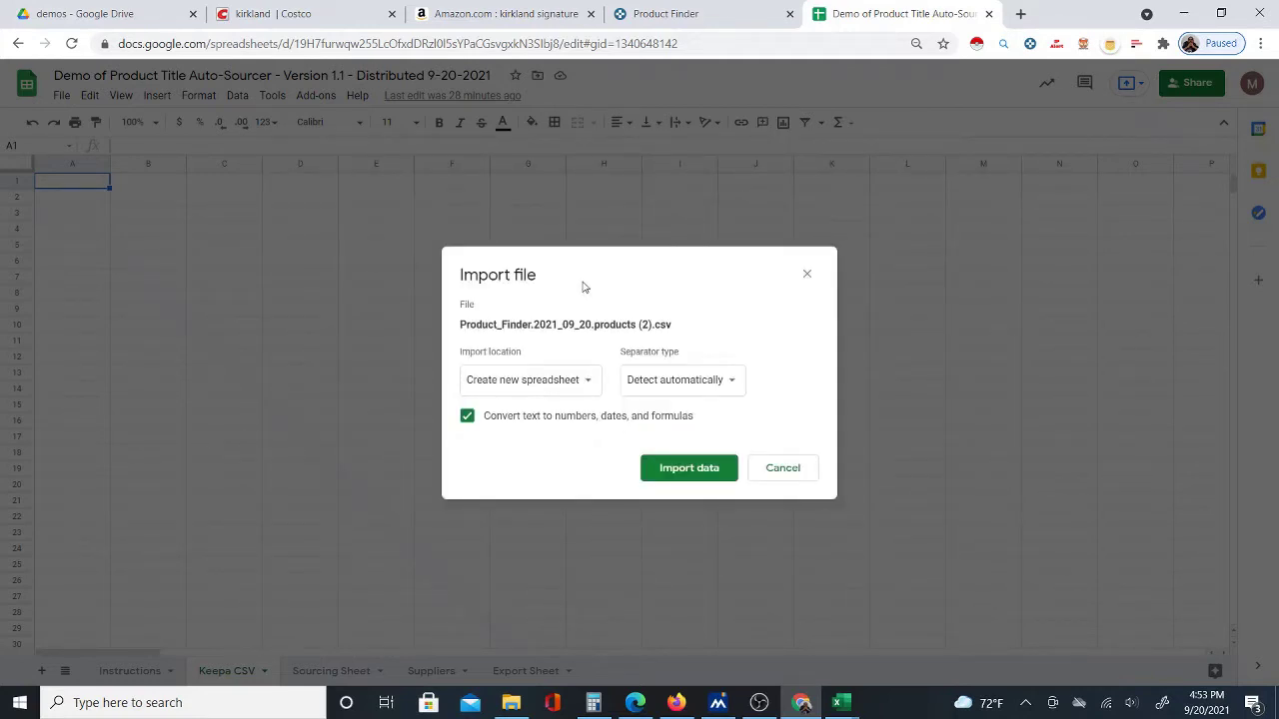
left_click(589, 389)
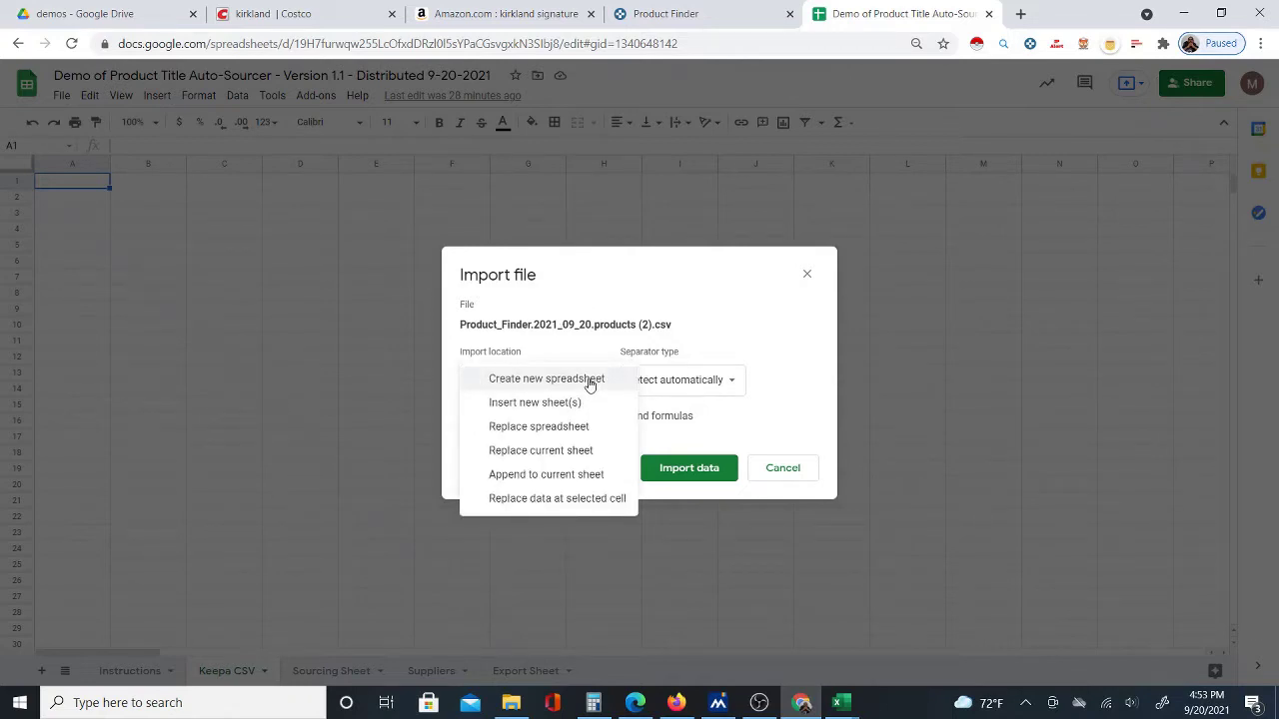
left_click(577, 456)
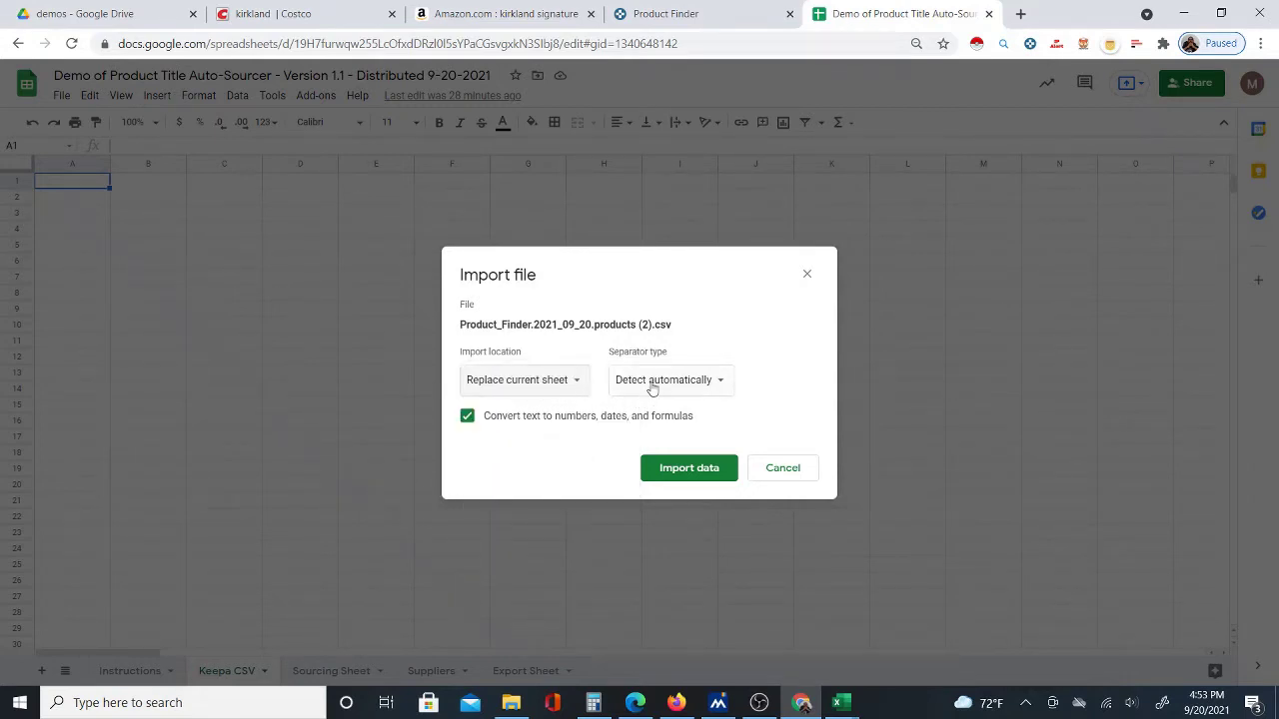
left_click(675, 476)
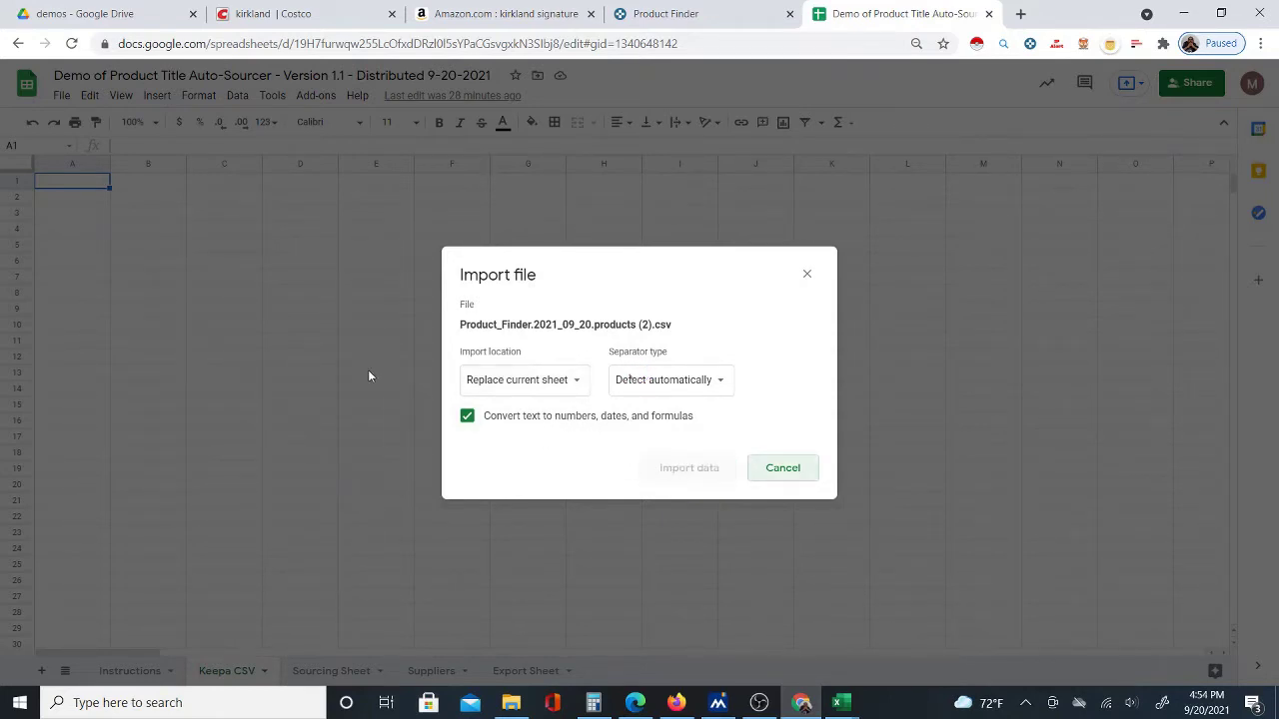
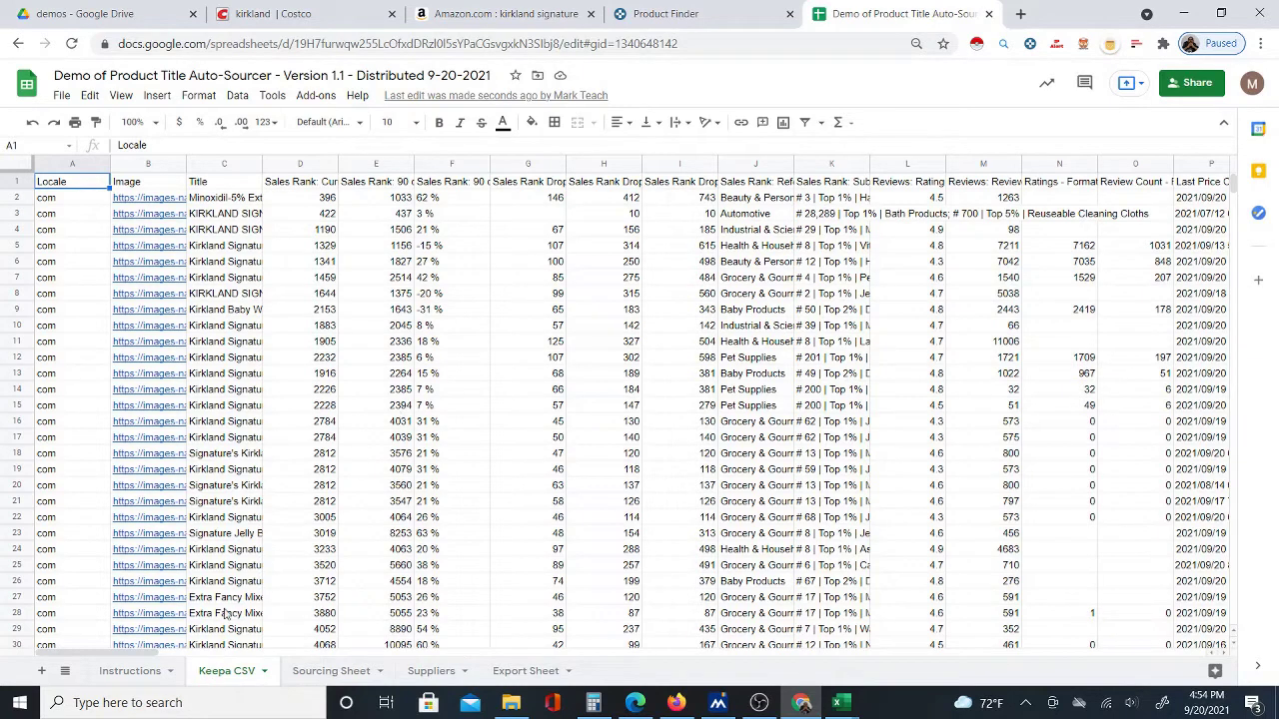
Import the Keepa data into the Sourcing Sheet, and check it against the Title column of the Keepa CSV sheet
left_click(328, 672)
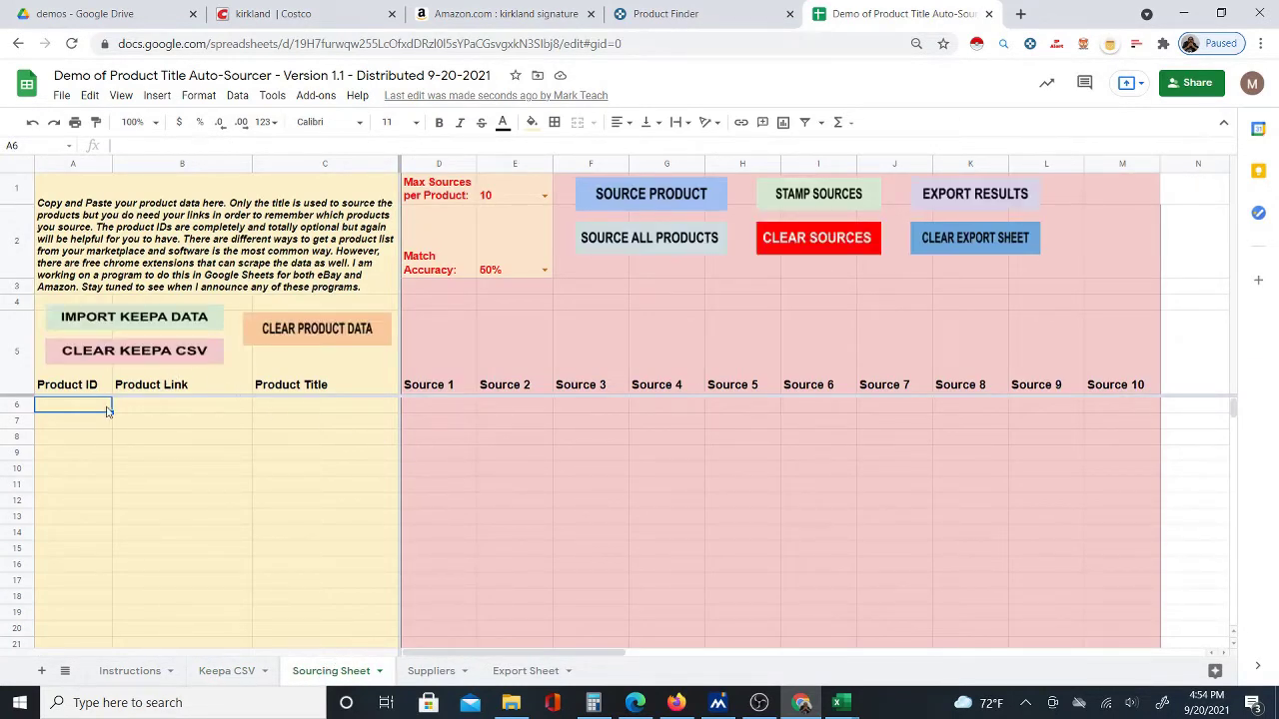
left_click(140, 322)
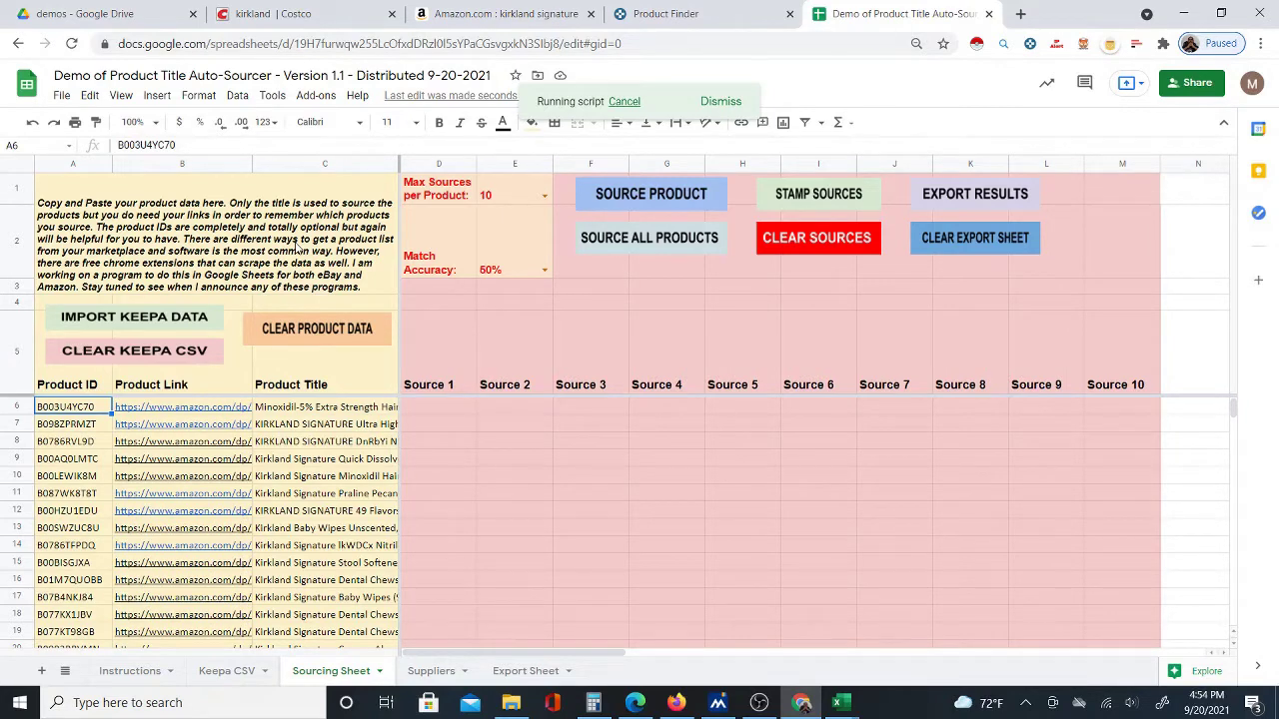
left_click(222, 673)
left_click_drag(257, 200, 234, 326)
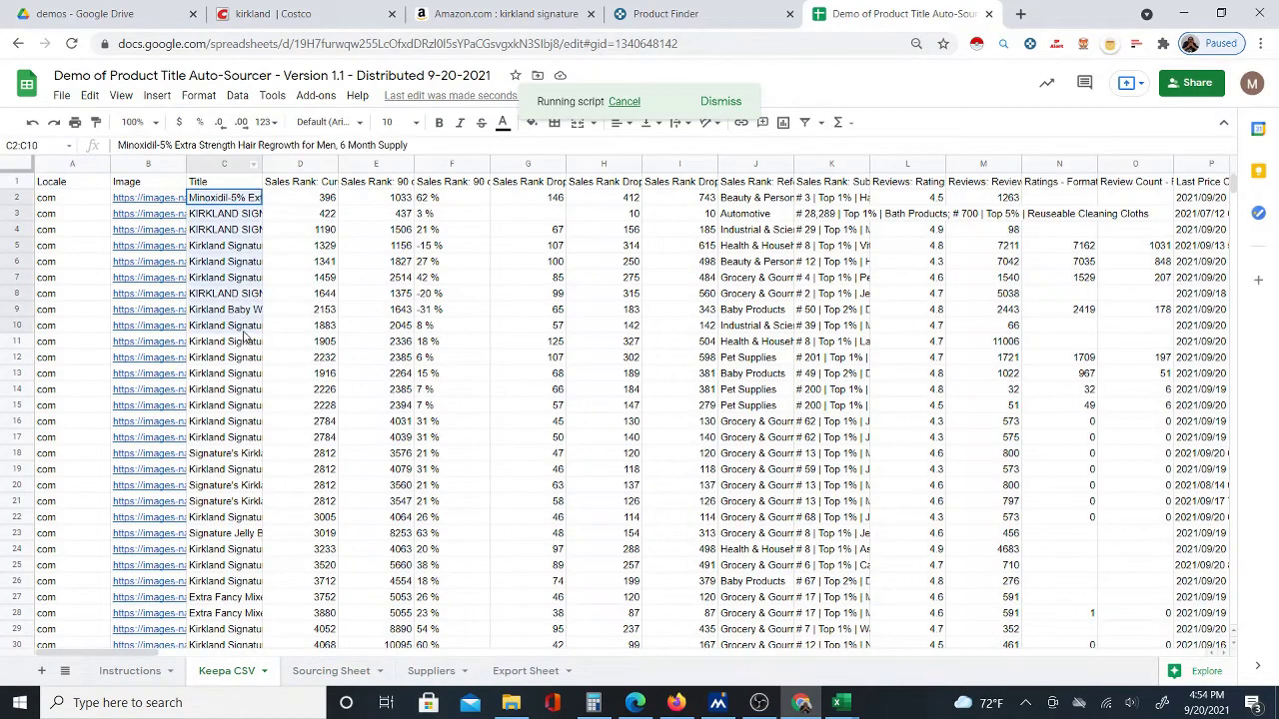
left_click(322, 671)
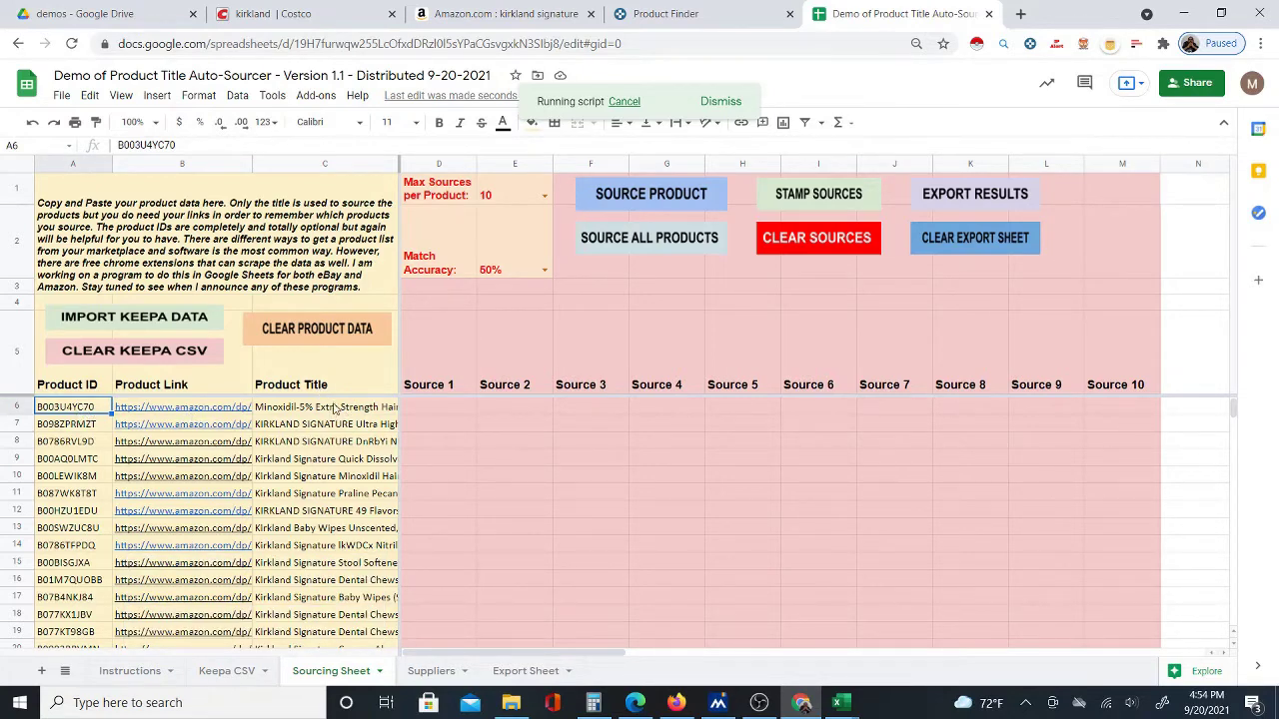
Source the first product in row 6 of the Sourcing Sheet, and compare its title with the Source 1 link
left_click(434, 407)
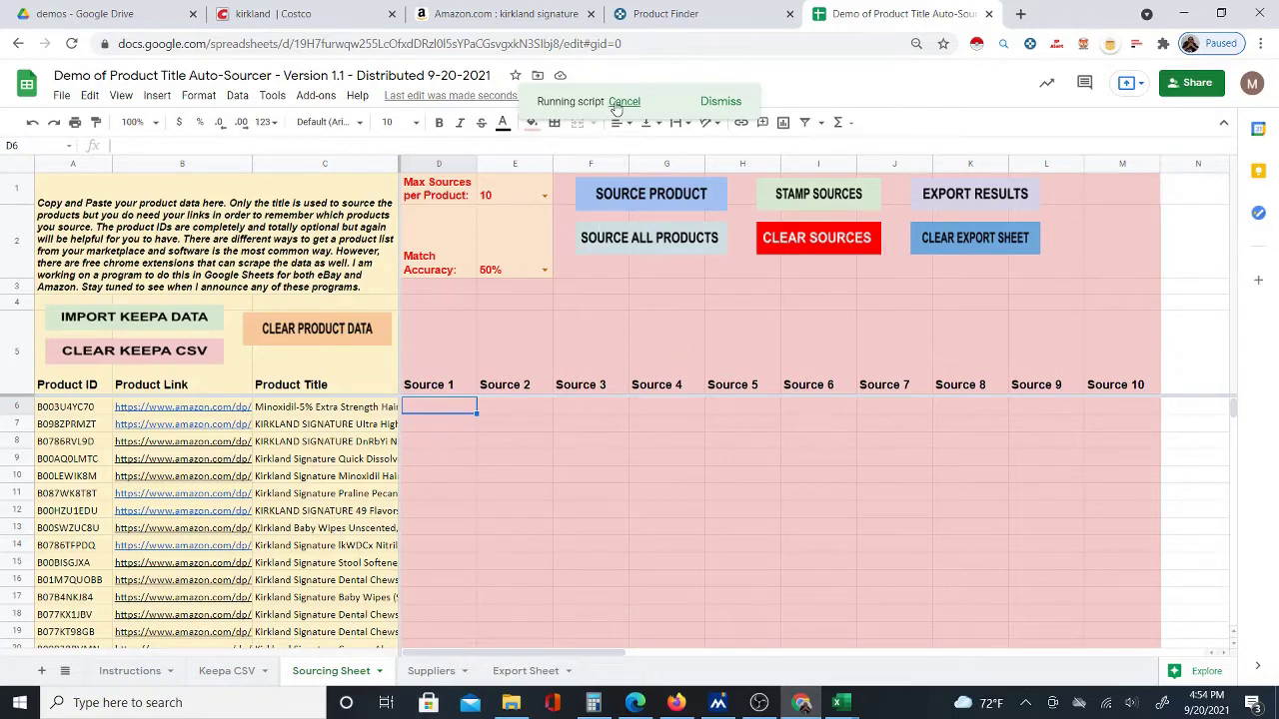
scroll(197, 458, "down", 20)
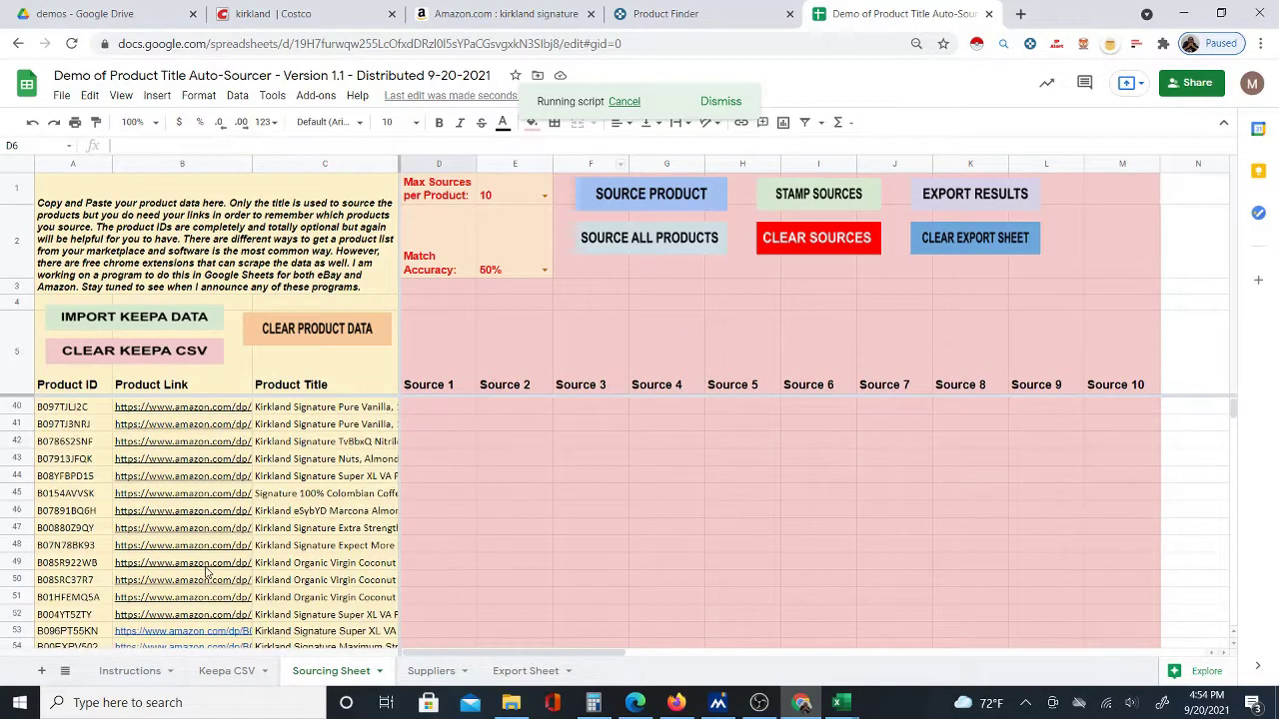
scroll(212, 589, "down", 13)
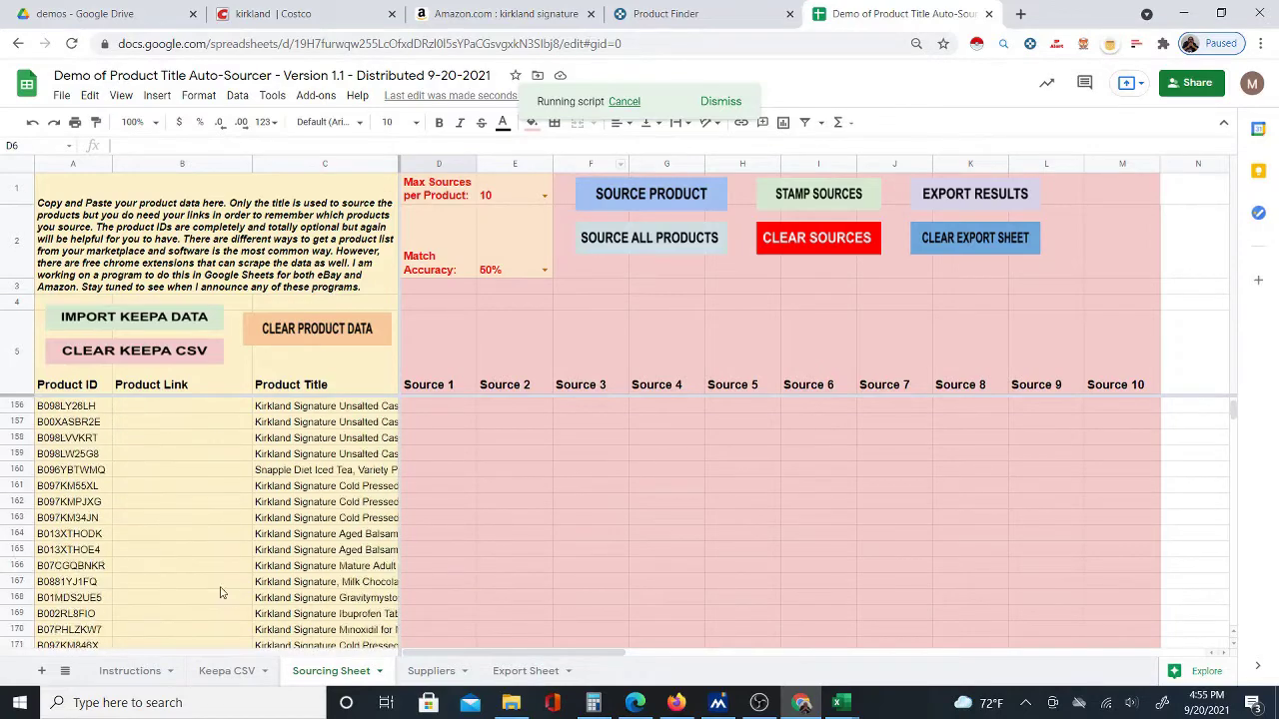
scroll(210, 576, "up", 20)
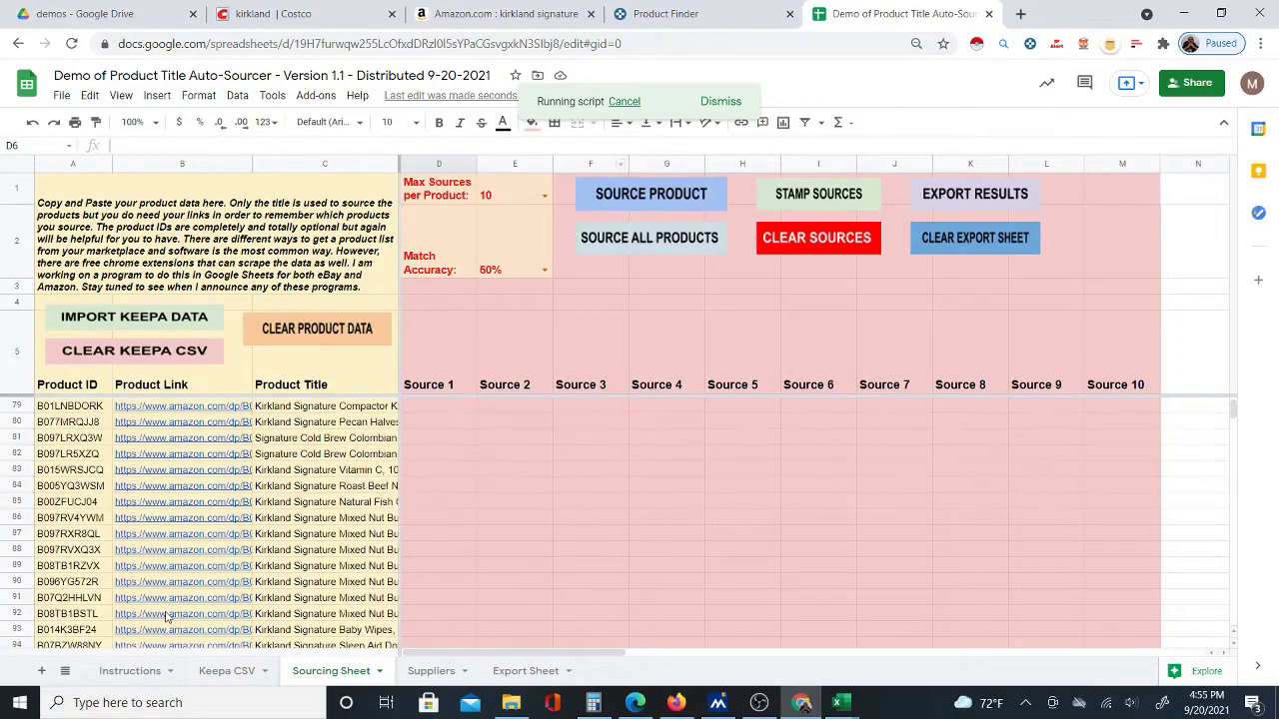
scroll(138, 640, "up", 2)
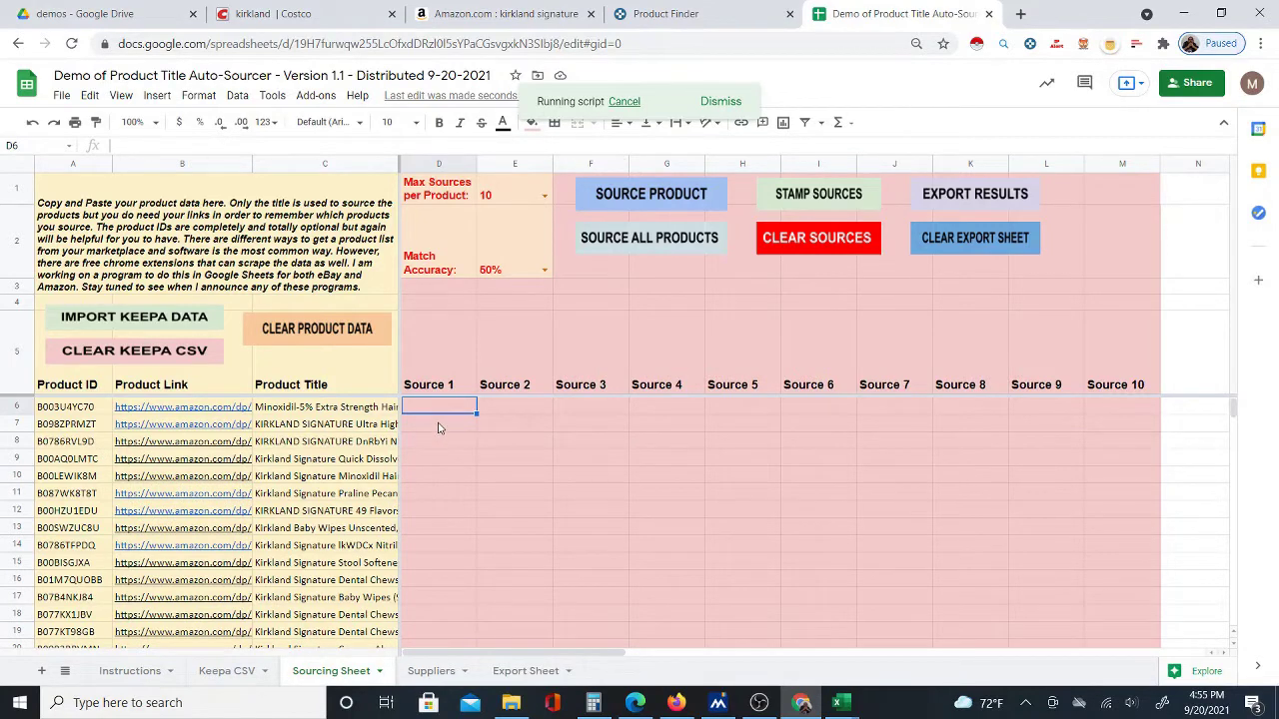
left_click(644, 199)
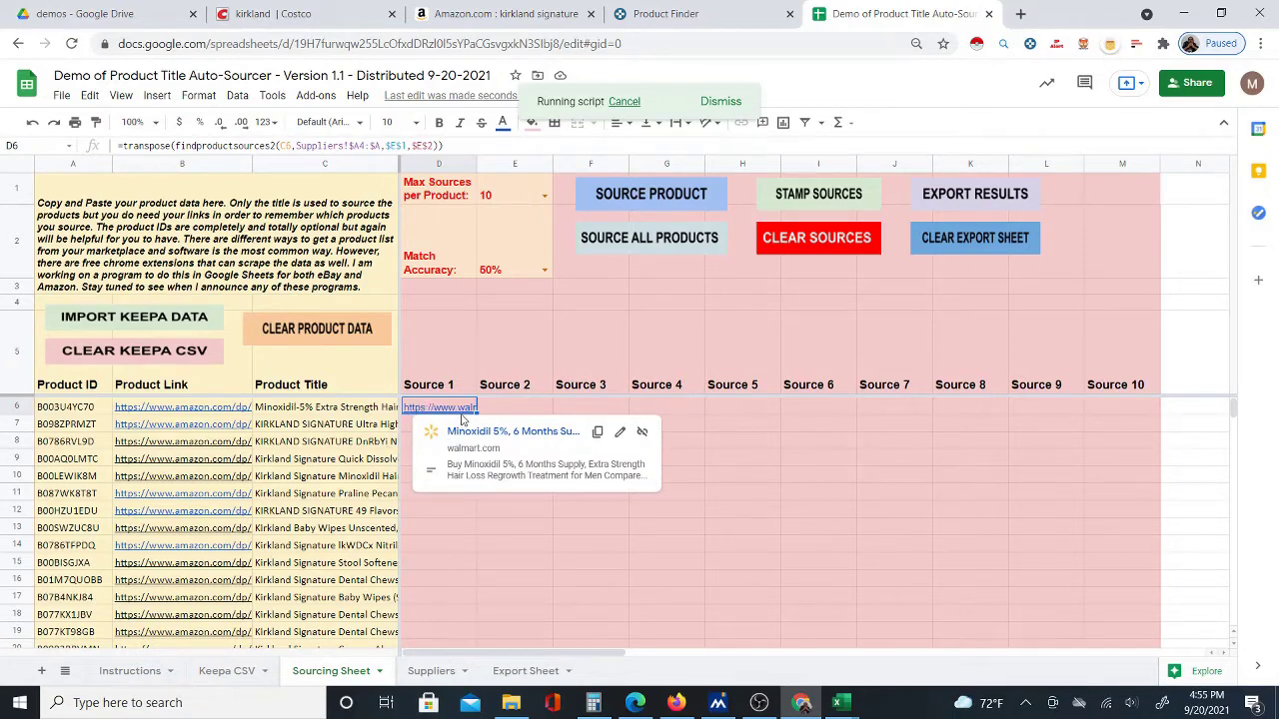
left_click(340, 416)
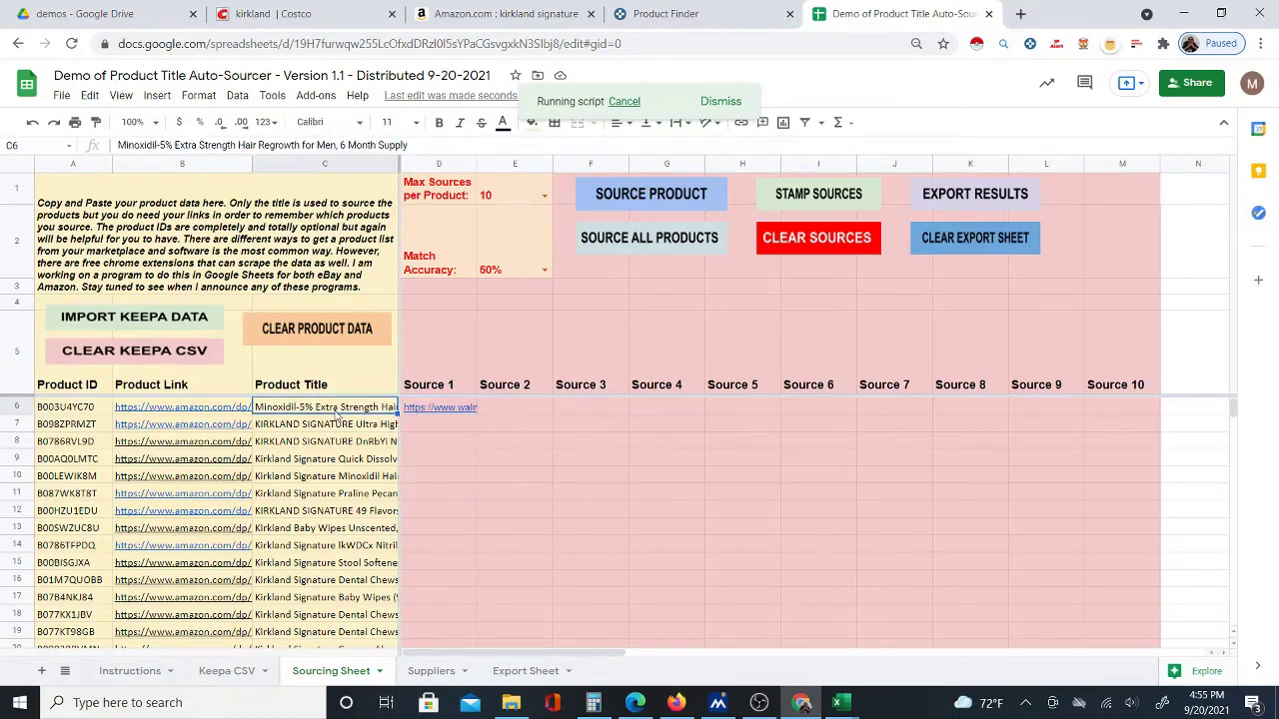
left_click(454, 409)
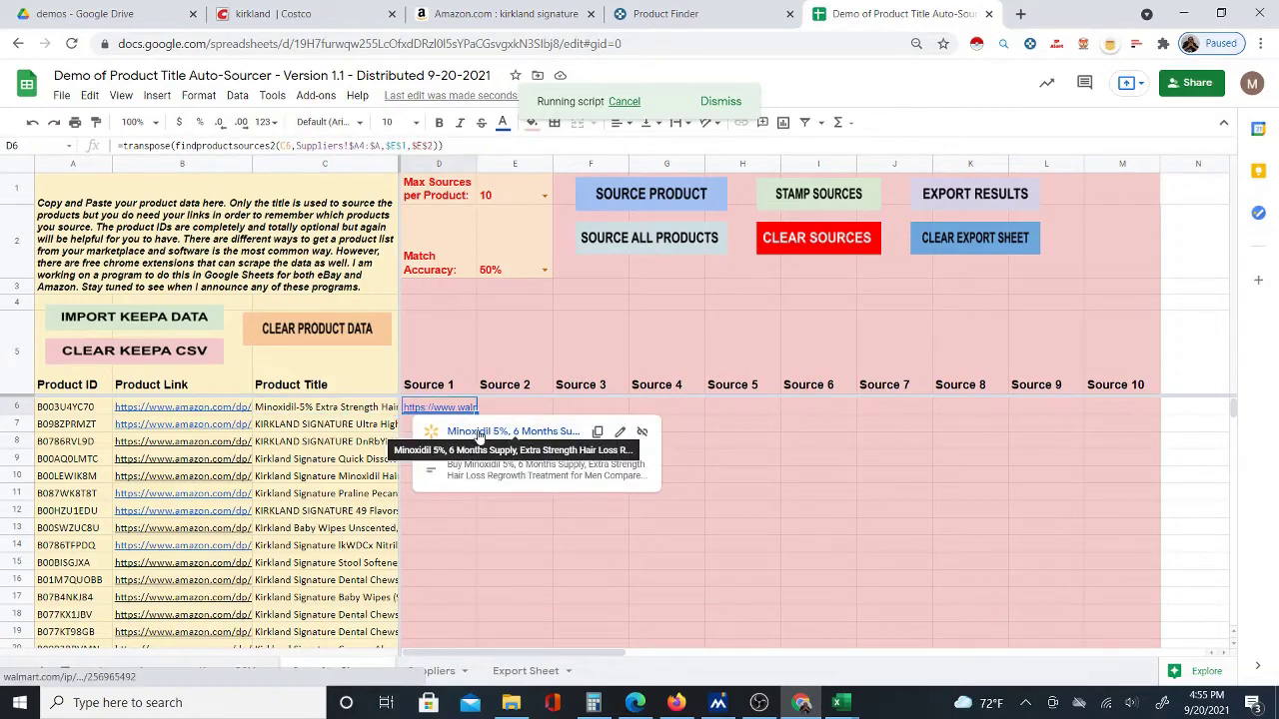
Source the products in rows 7 and 8 of the Sourcing Sheet one at a time
left_click(405, 428)
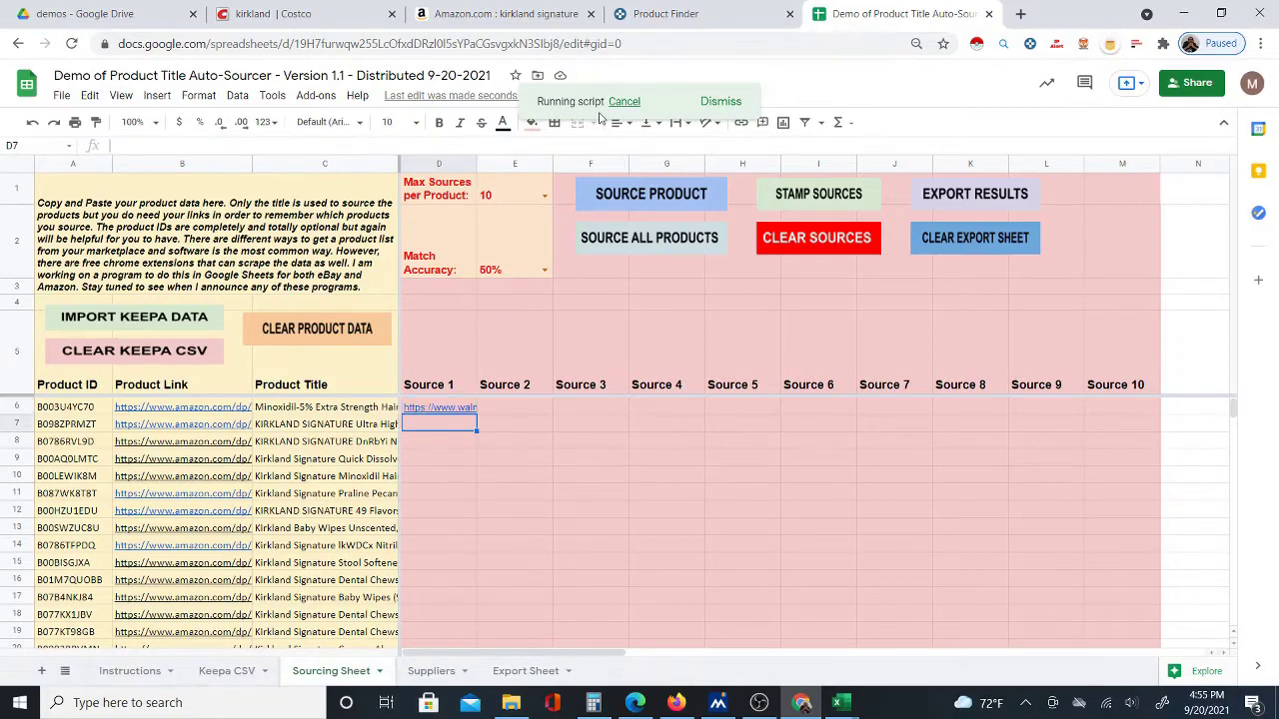
left_click(639, 200)
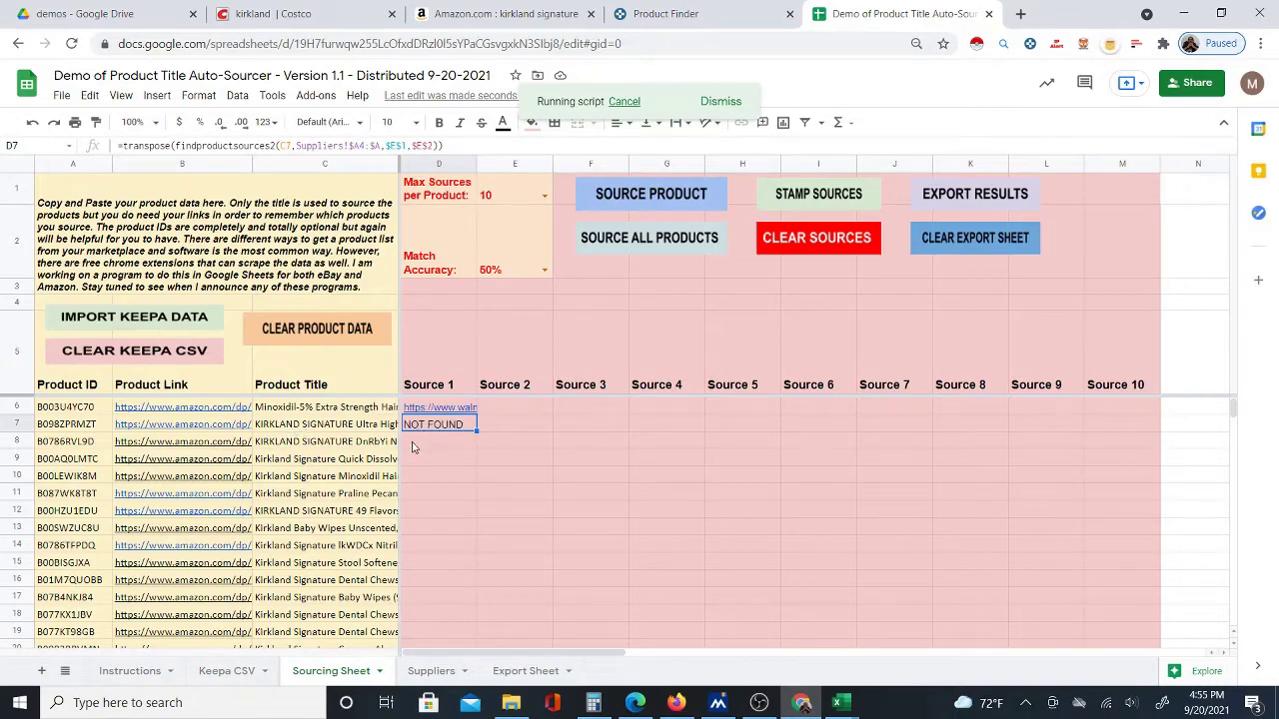
left_click(645, 198)
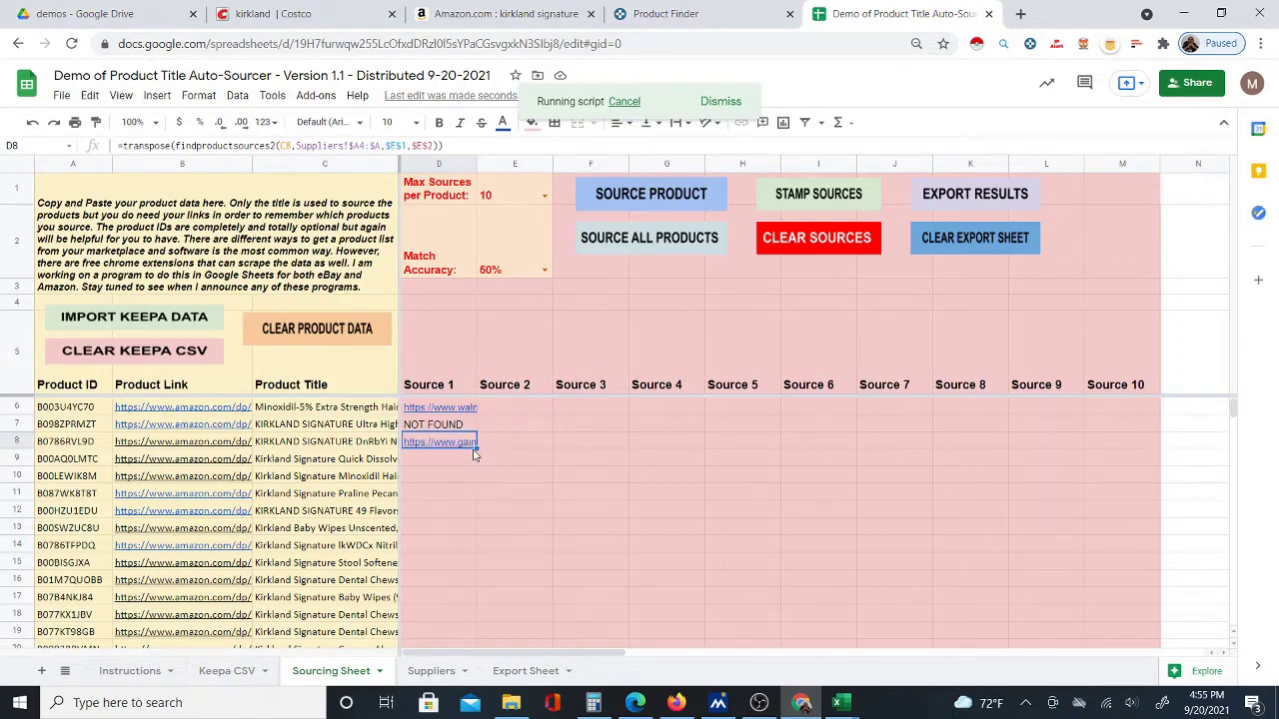
View the Amazon listing of the row 8 product, checking its title and price, and return to the Sourcing Sheet
mouse_move(448, 445)
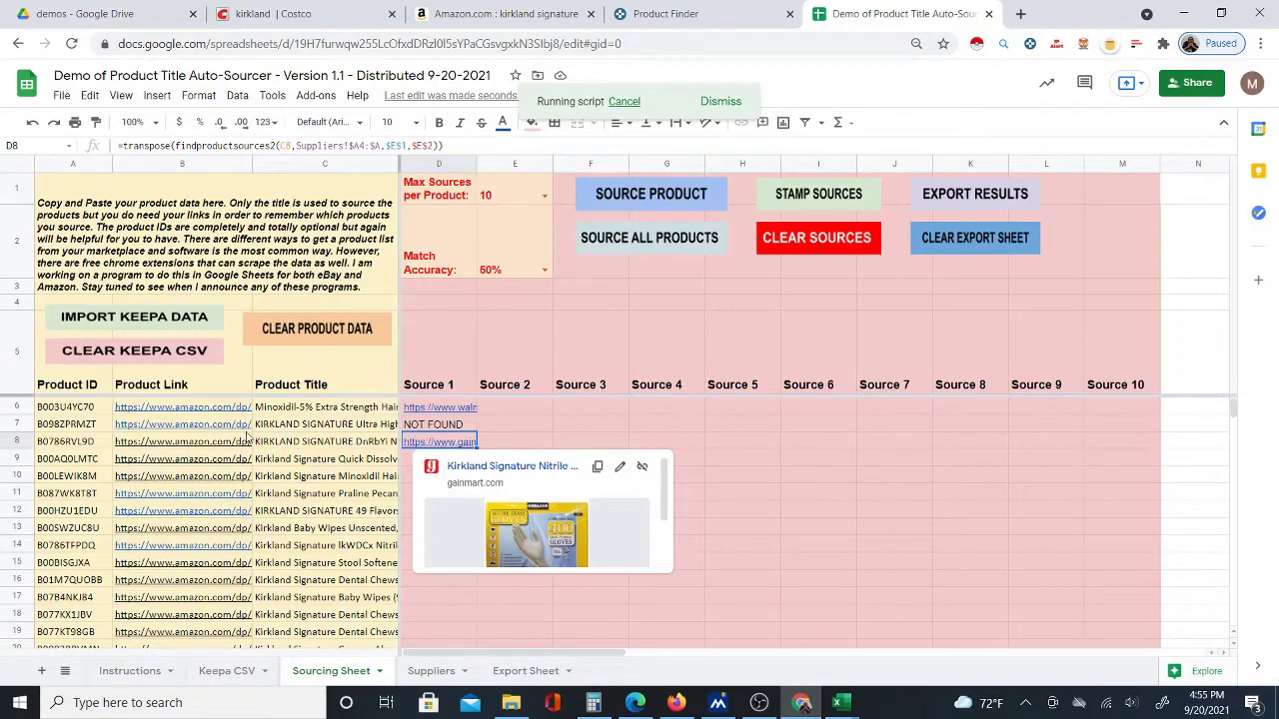
left_click(212, 445)
left_click(230, 466)
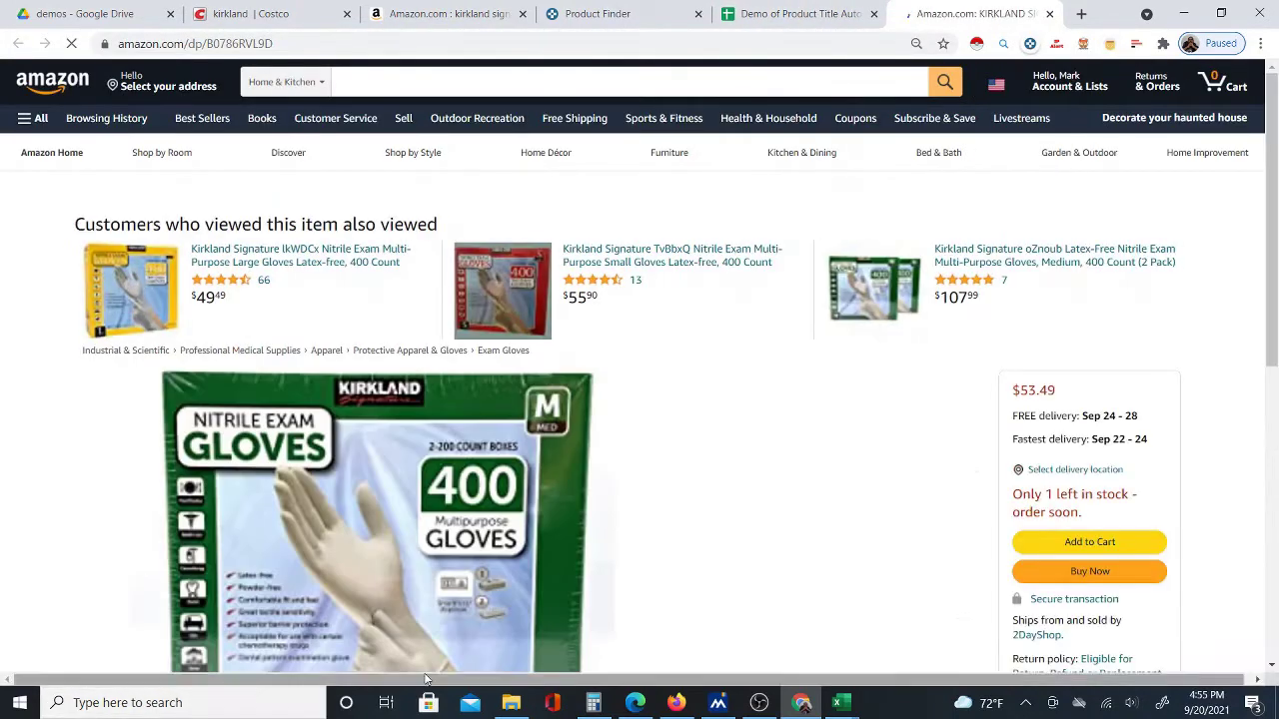
scroll(716, 311, "down", 2)
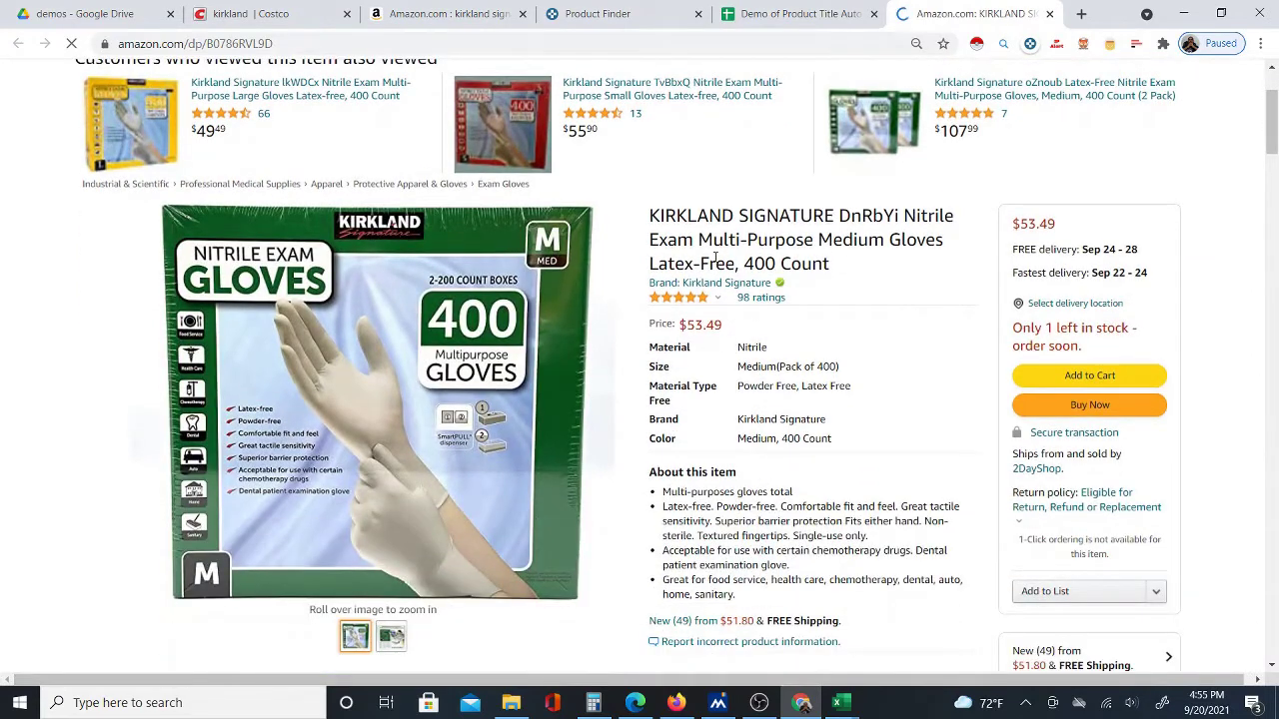
left_click(791, 19)
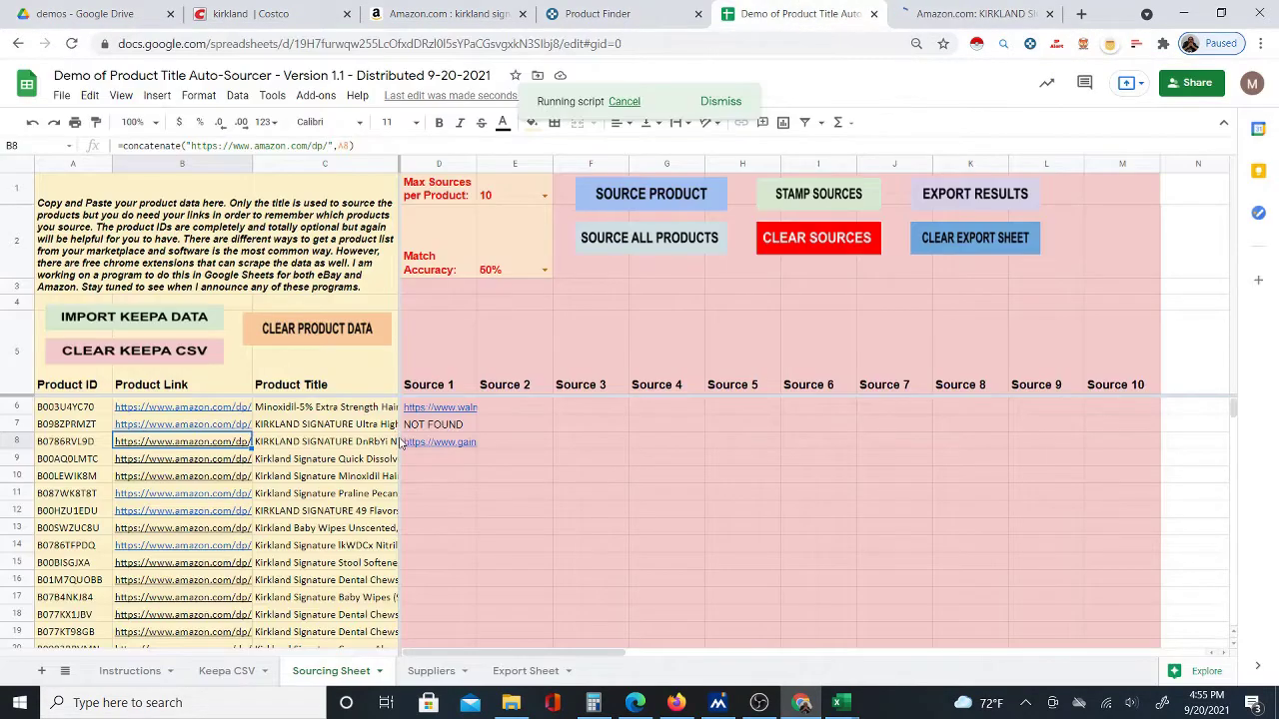
Open the Source 1 link of row 8 and compare the Gainmart product's size, price and availability with the Amazon listing
mouse_move(439, 446)
left_click(484, 476)
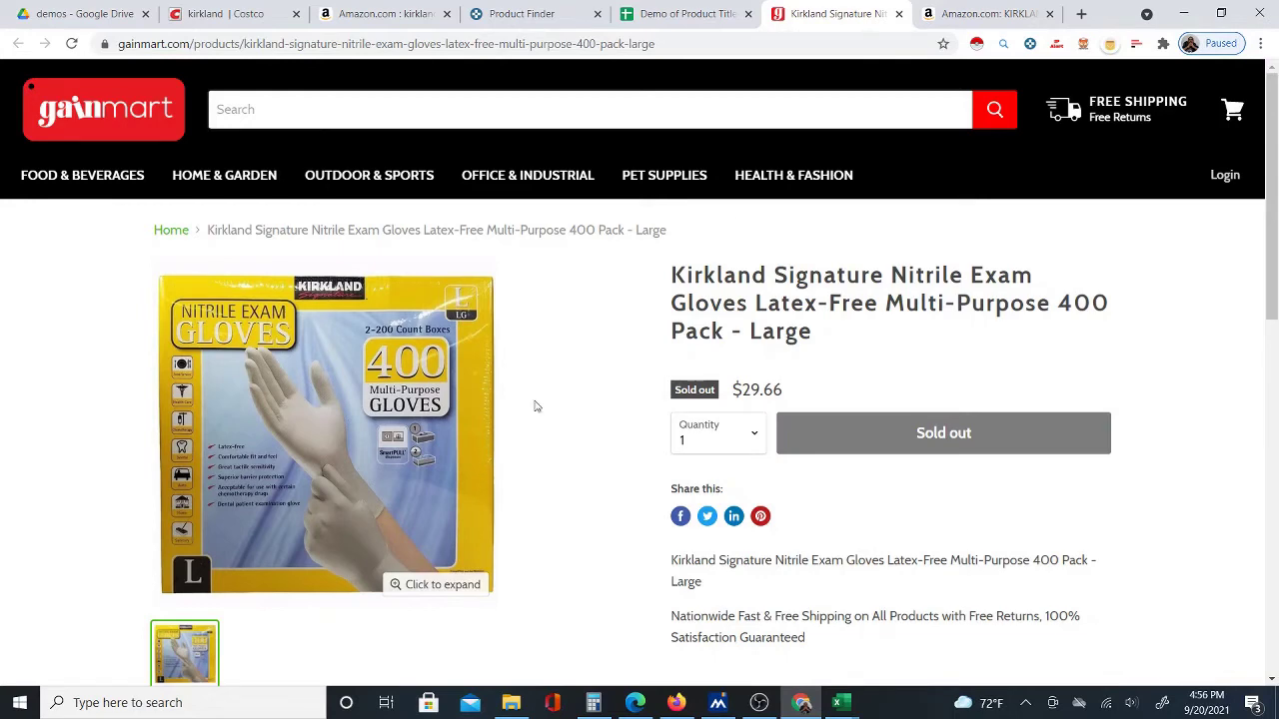
left_click(956, 14)
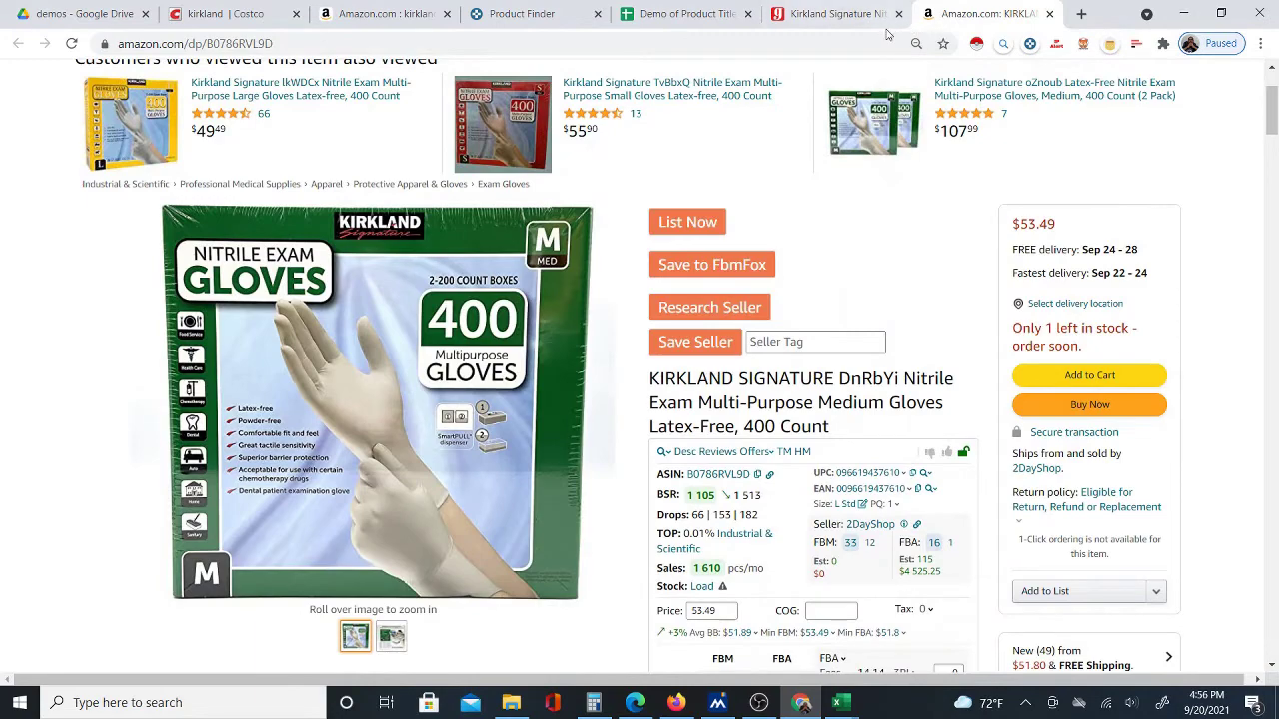
left_click(825, 16)
scroll(929, 240, "down", 3)
scroll(954, 260, "up", 3)
left_click(658, 12)
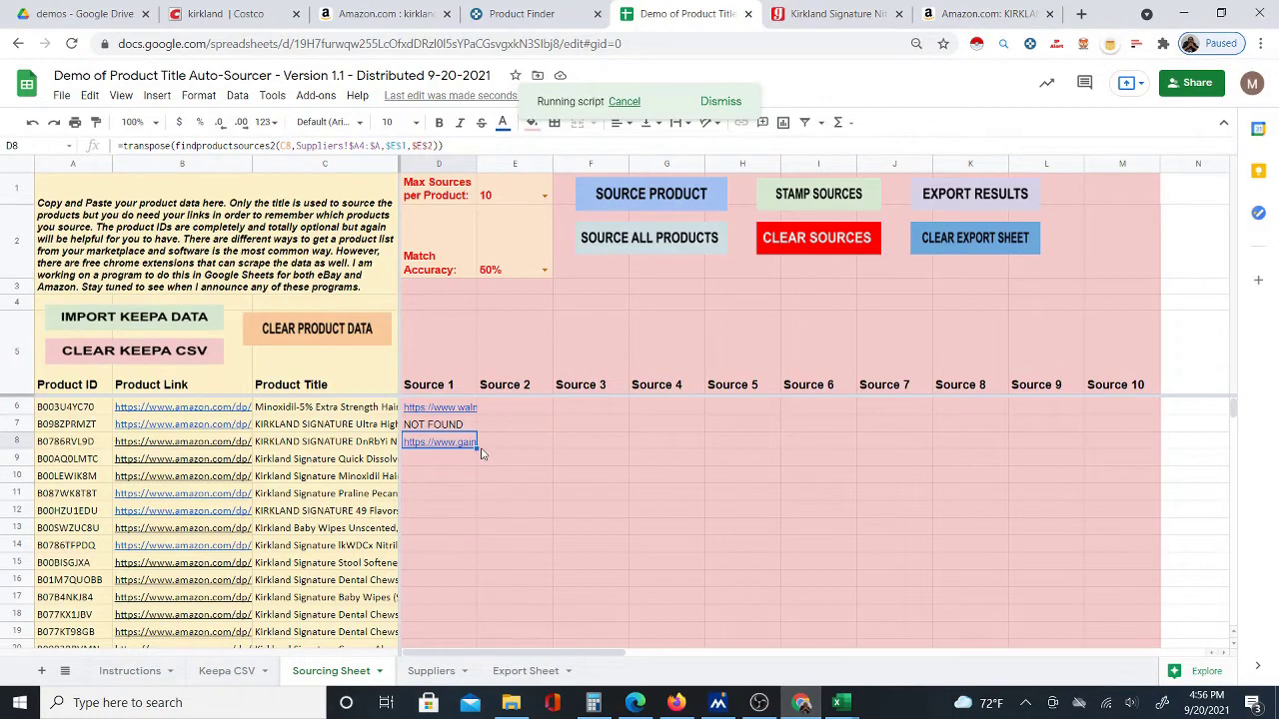
Source all products in the Sourcing Sheet, and view the Amazon listing of the row 9 product
left_click(639, 245)
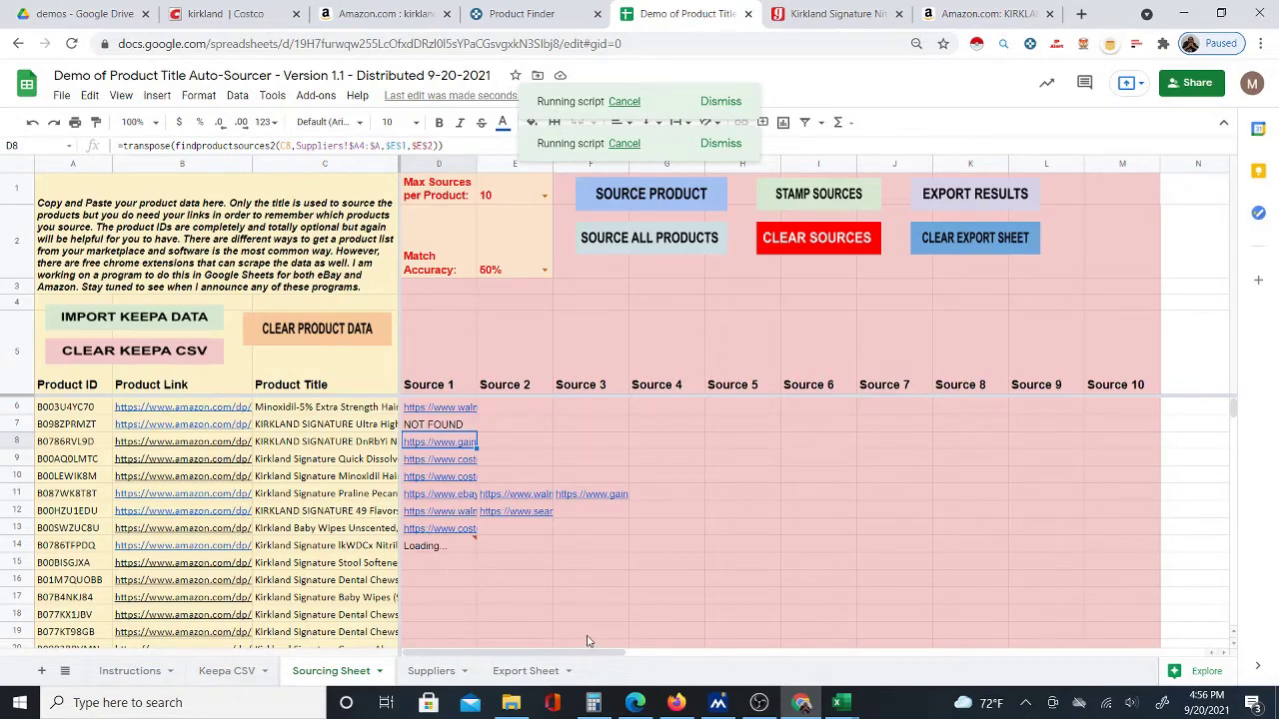
left_click(225, 467)
left_click(224, 484)
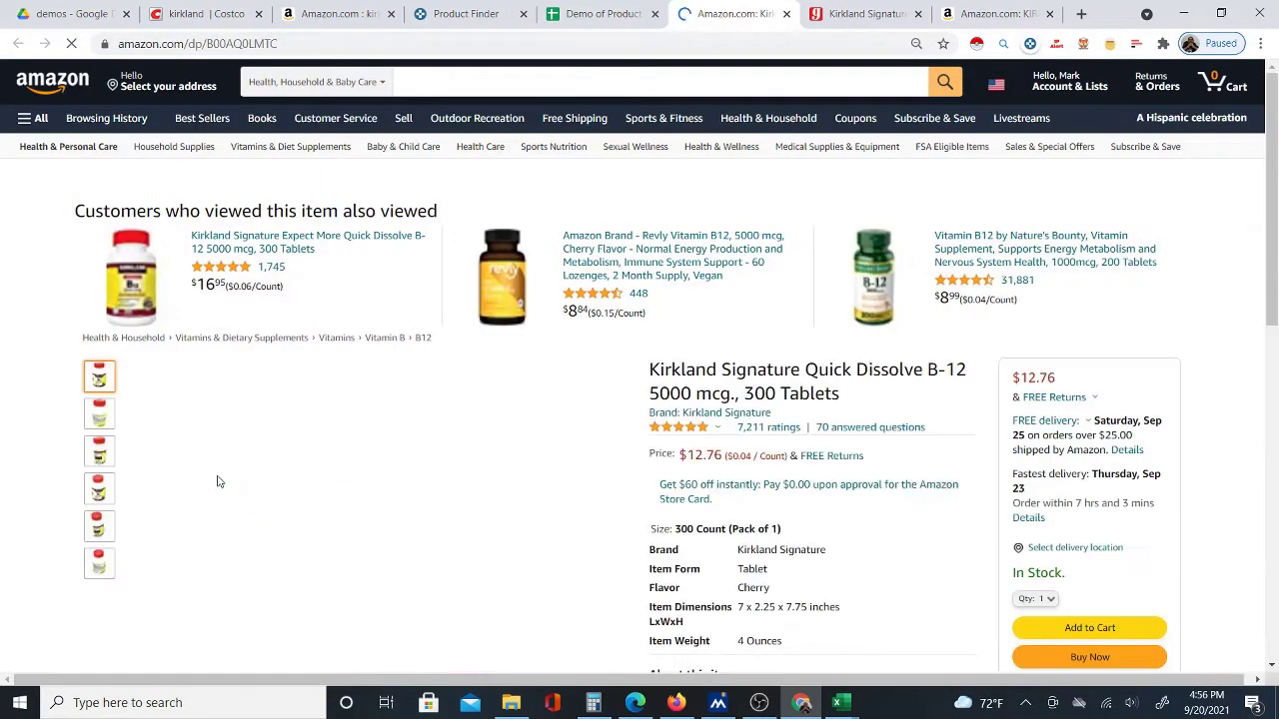
scroll(924, 407, "down", 1)
scroll(924, 407, "down", 2)
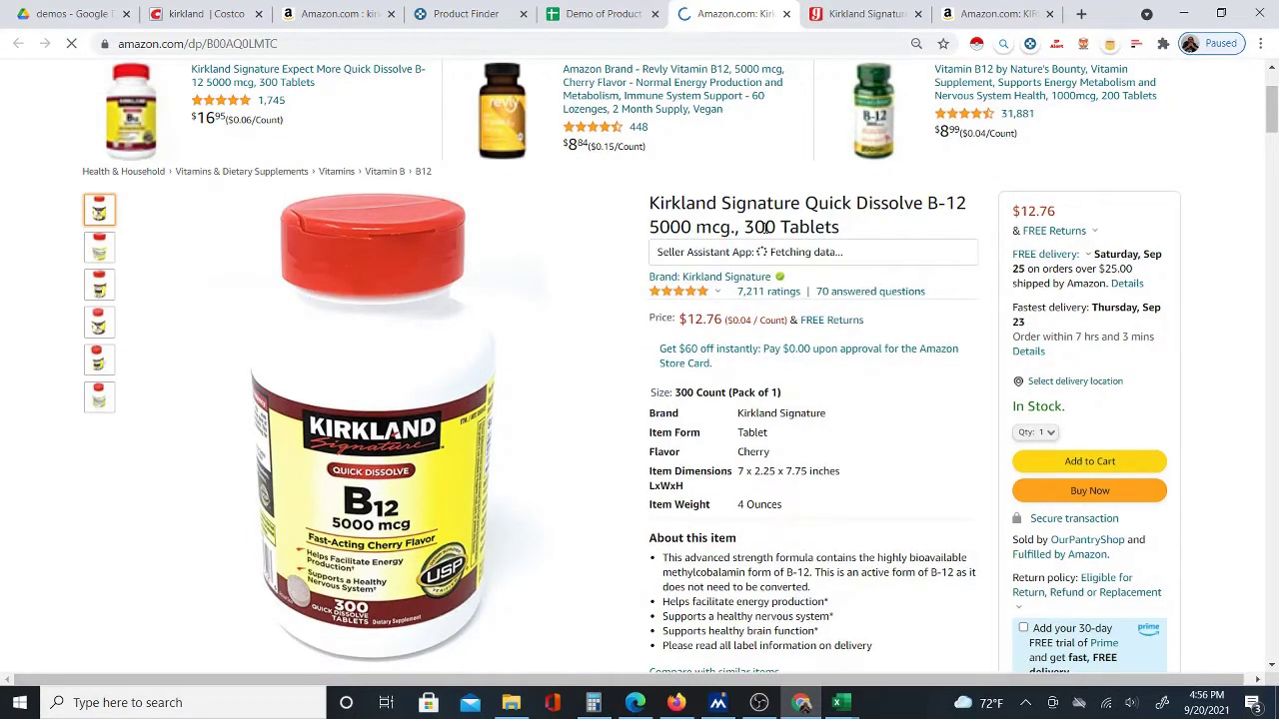
left_click(604, 15)
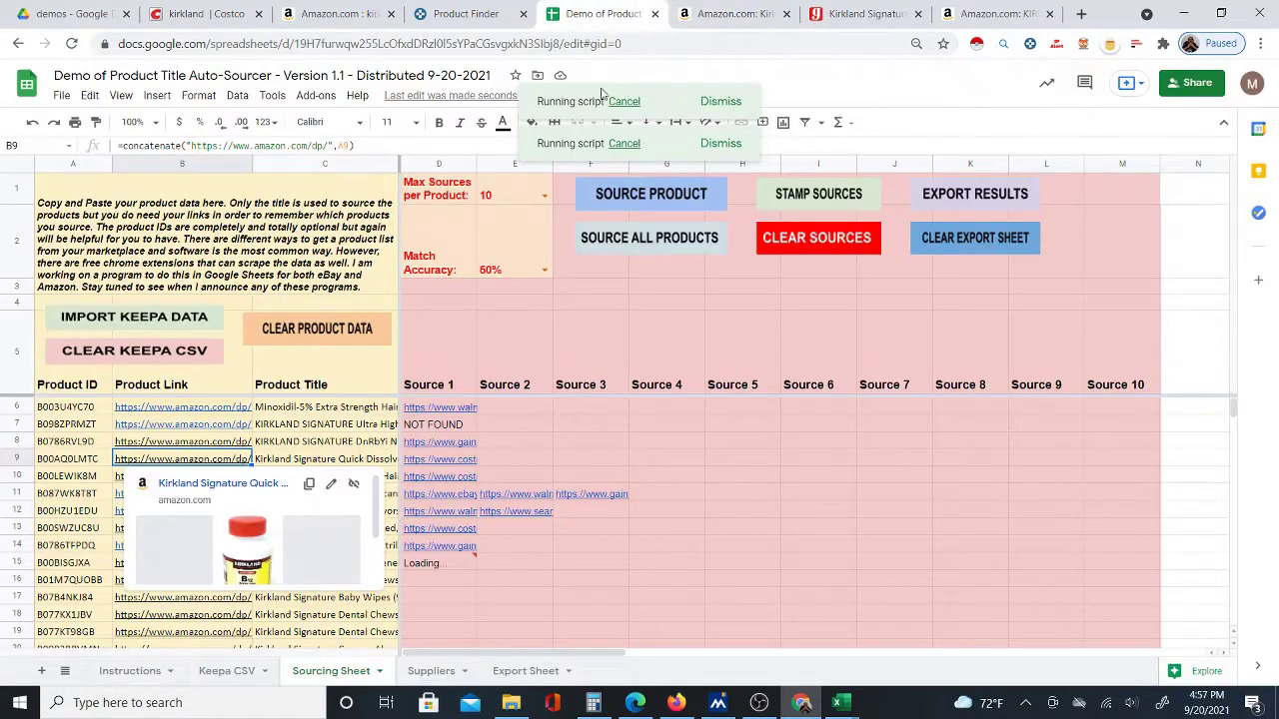
Open the Source 1 link of row 9 and compare the Costco title and price with the Amazon listing
mouse_move(443, 463)
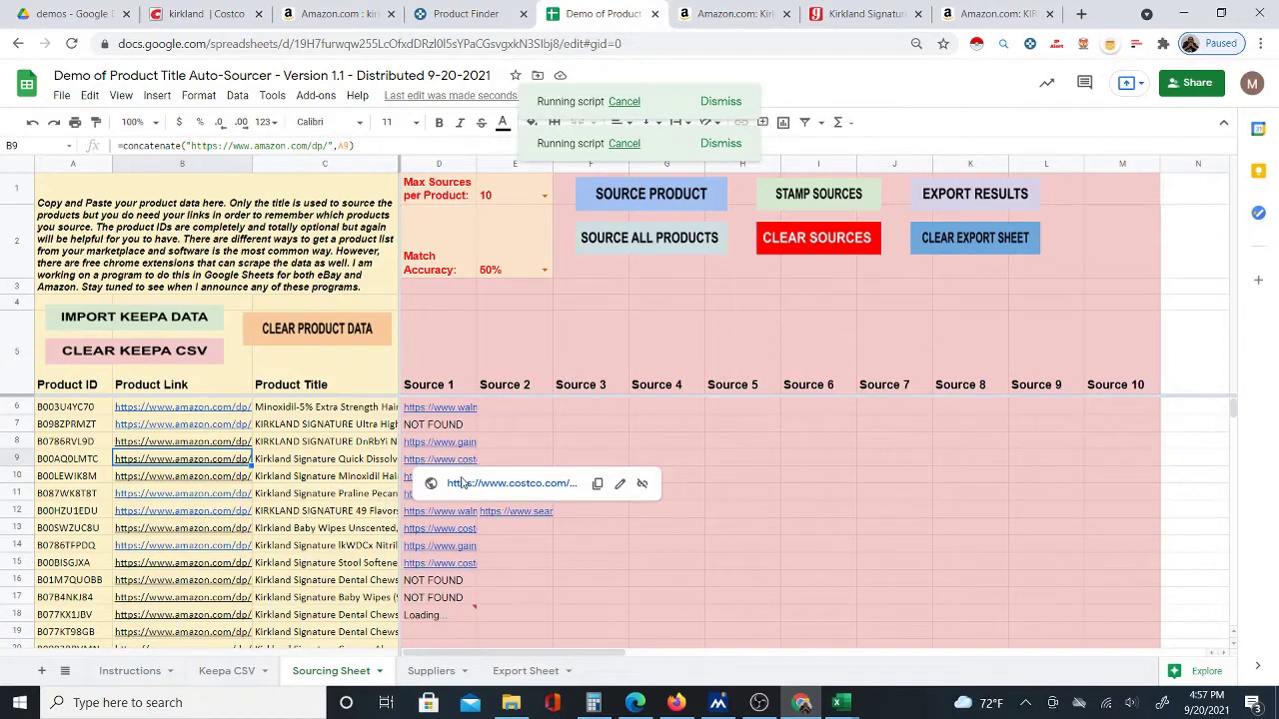
left_click(467, 485)
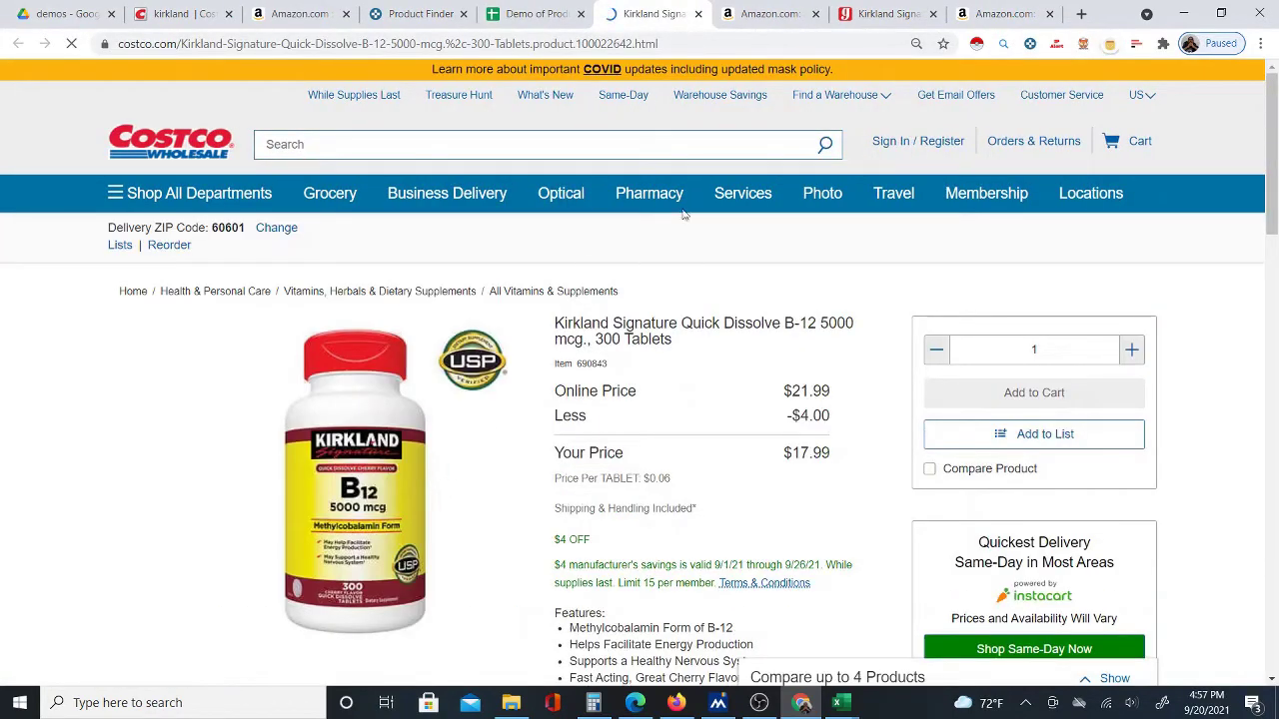
left_click(767, 14)
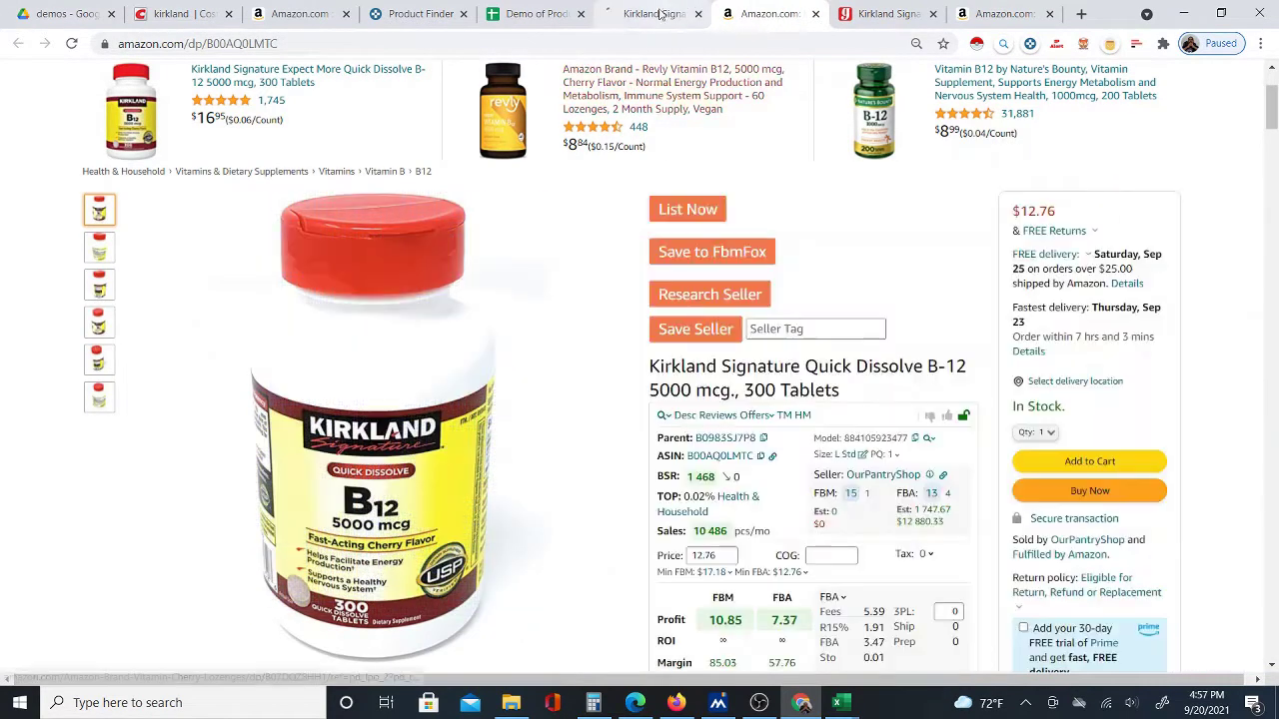
left_click(654, 14)
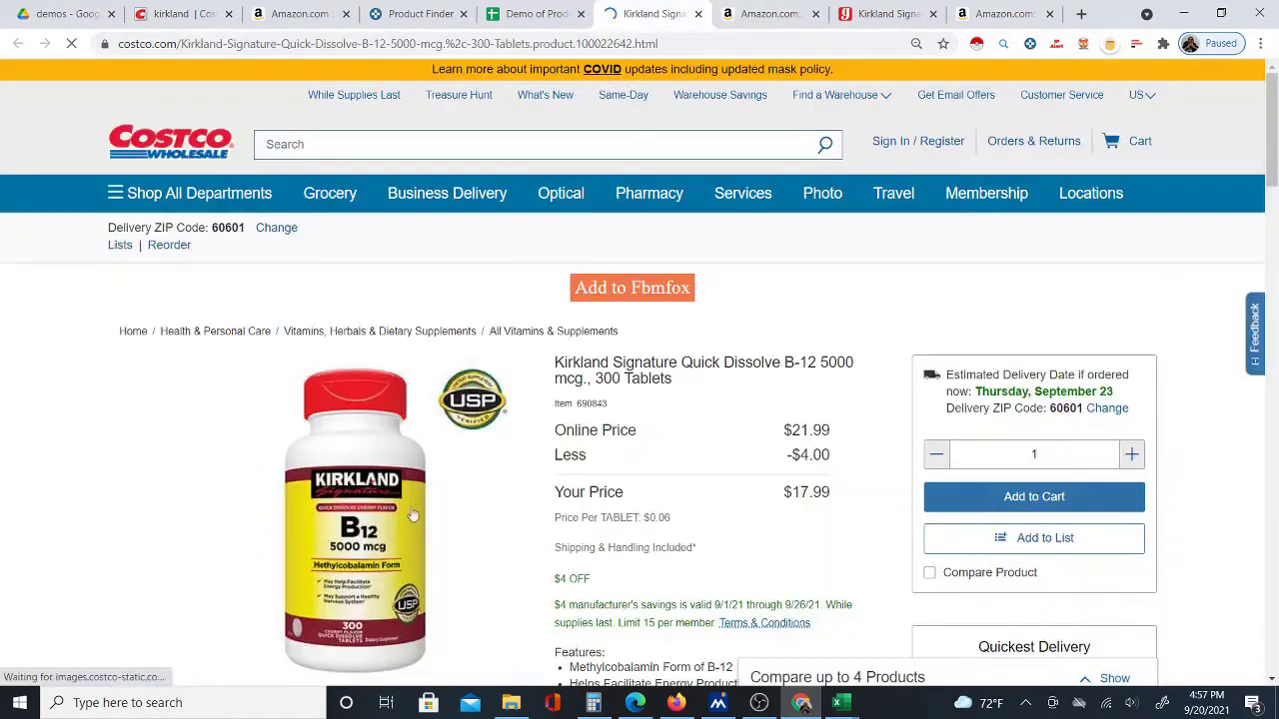
scroll(770, 432, "down", 2)
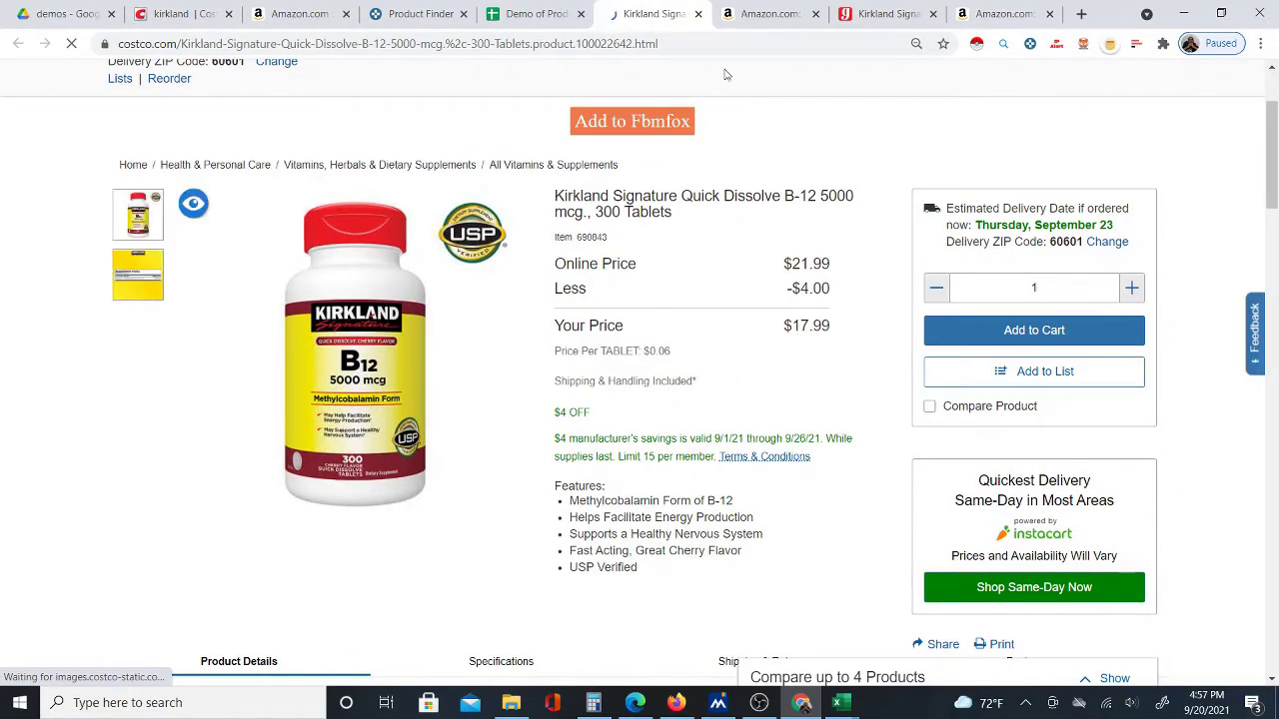
left_click(751, 12)
scroll(812, 450, "down", 2)
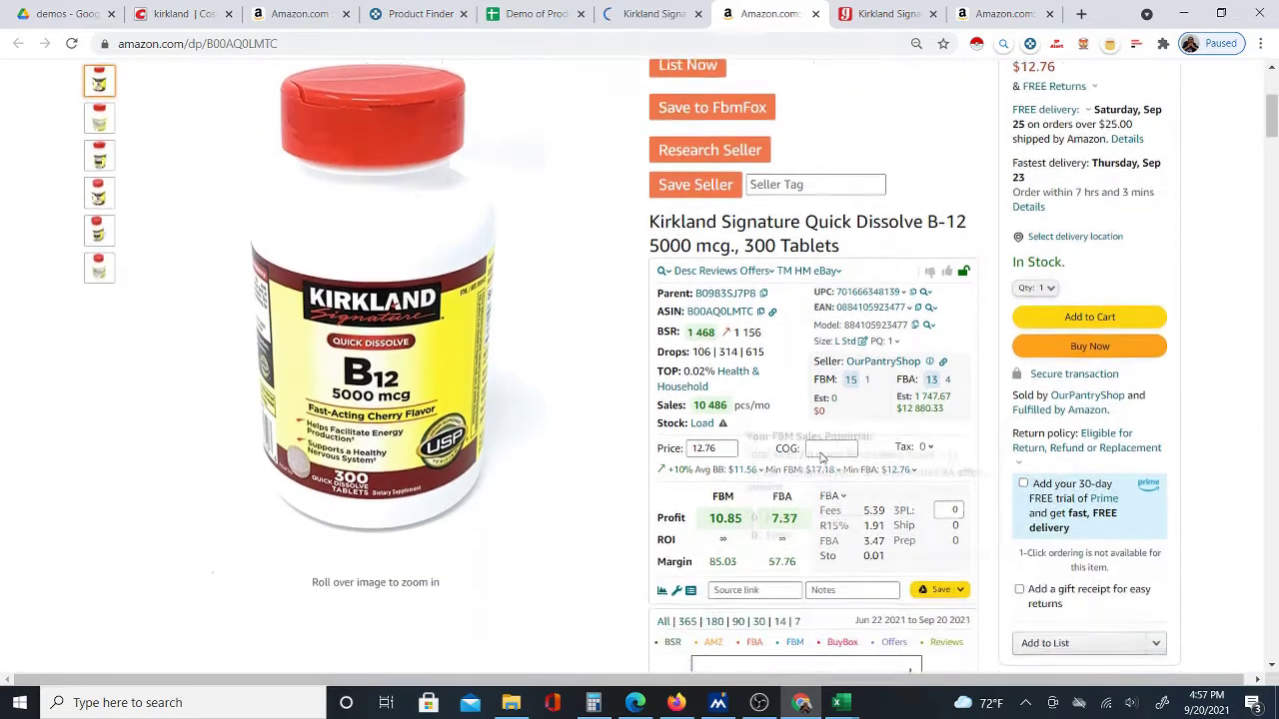
scroll(799, 350, "down", 1)
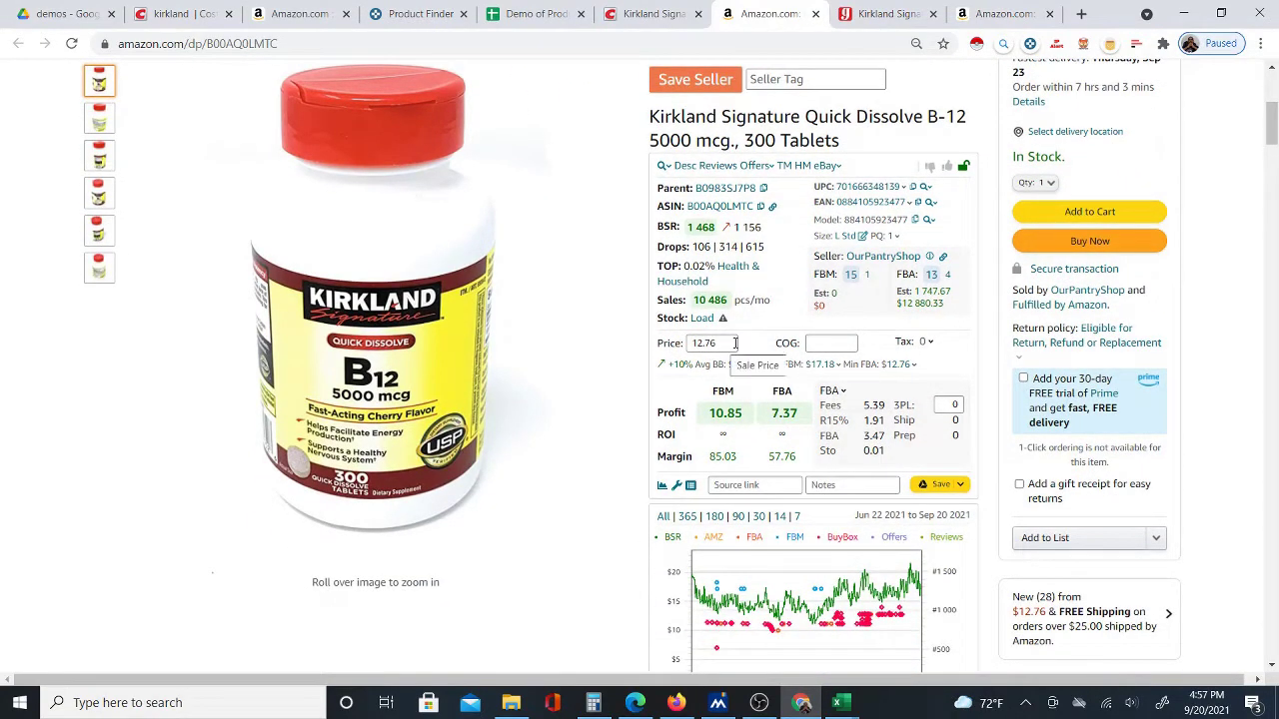
left_click(653, 20)
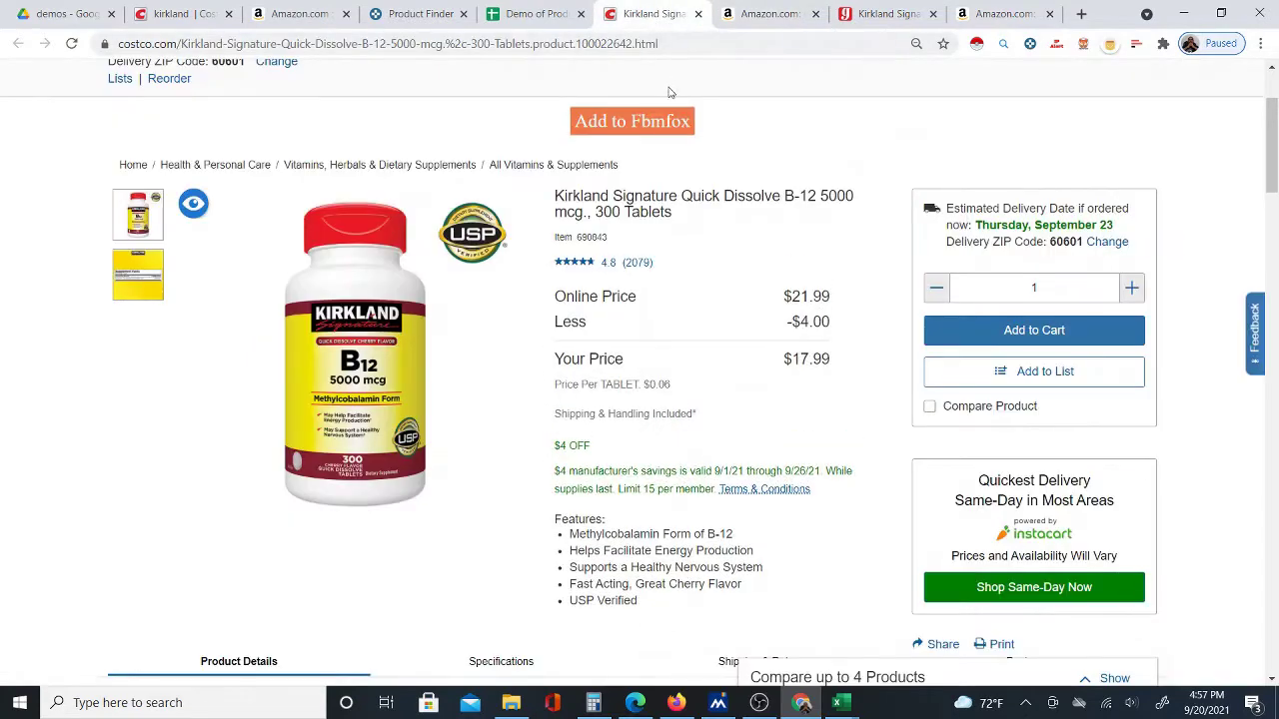
left_click(764, 14)
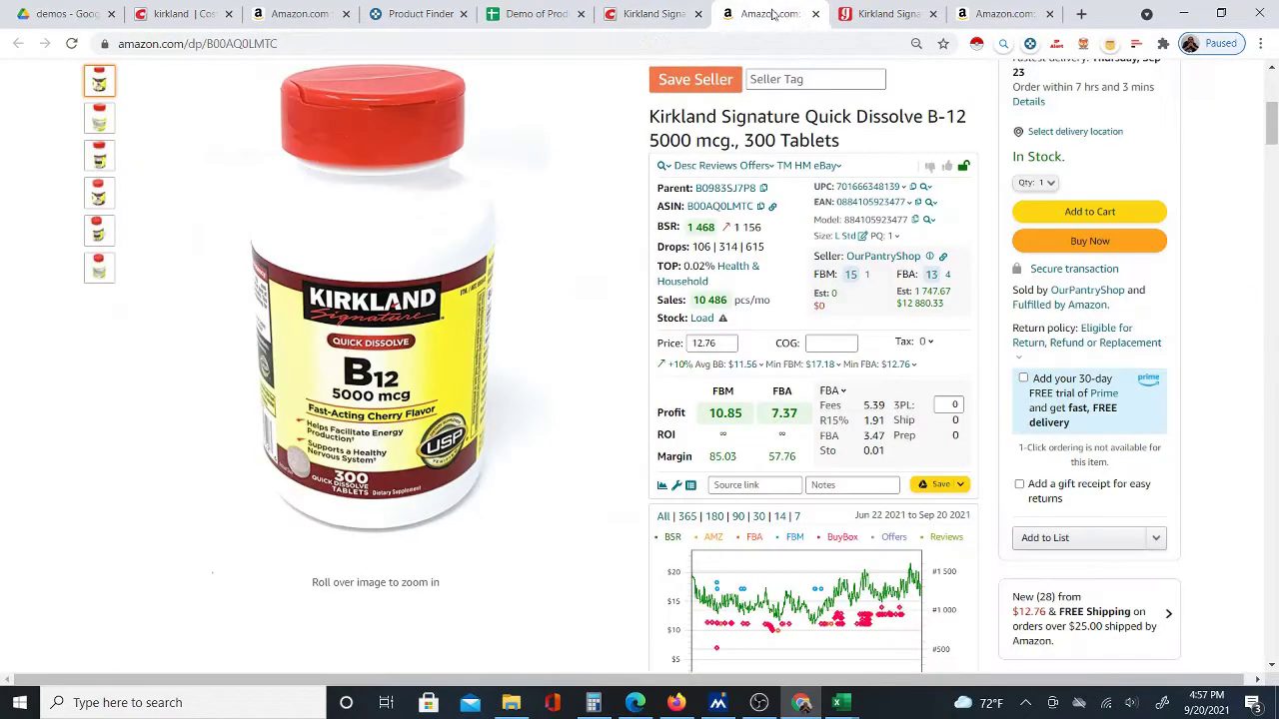
Close the opened Amazon, Gainmart and Costco product pages and return to the Sourcing Sheet
left_click(815, 14)
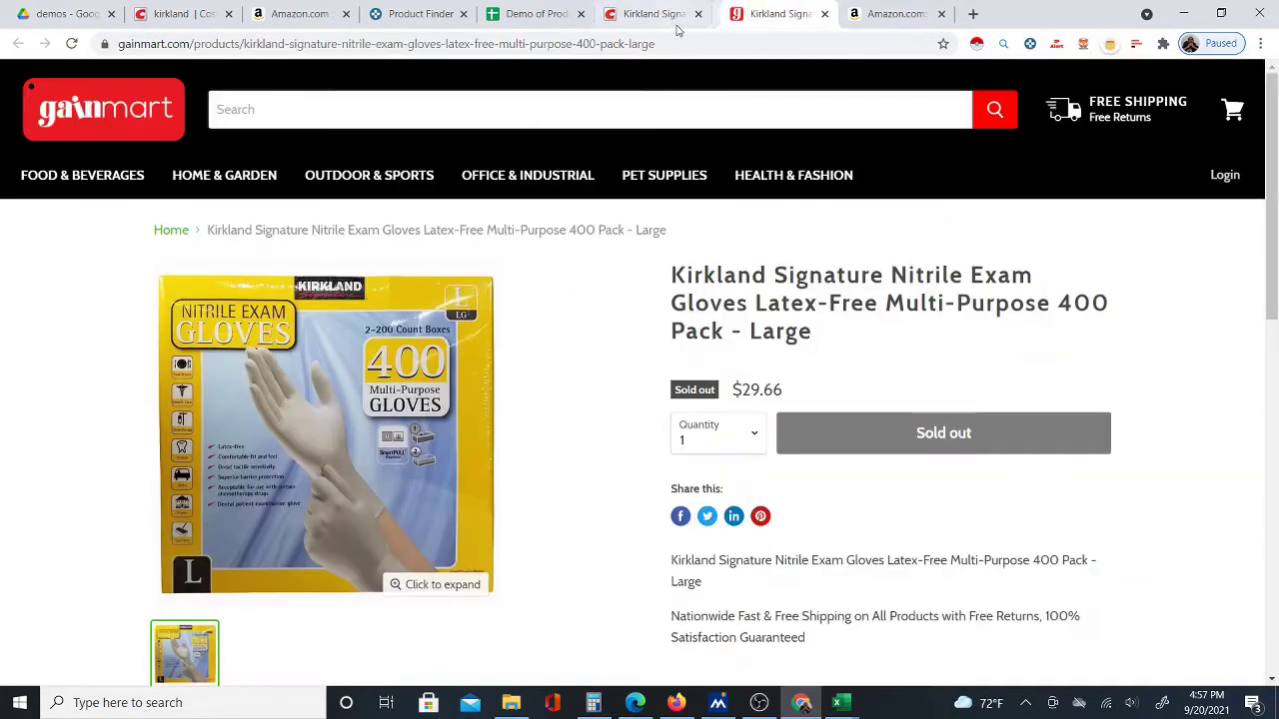
left_click(669, 14)
left_click(697, 14)
left_click(698, 14)
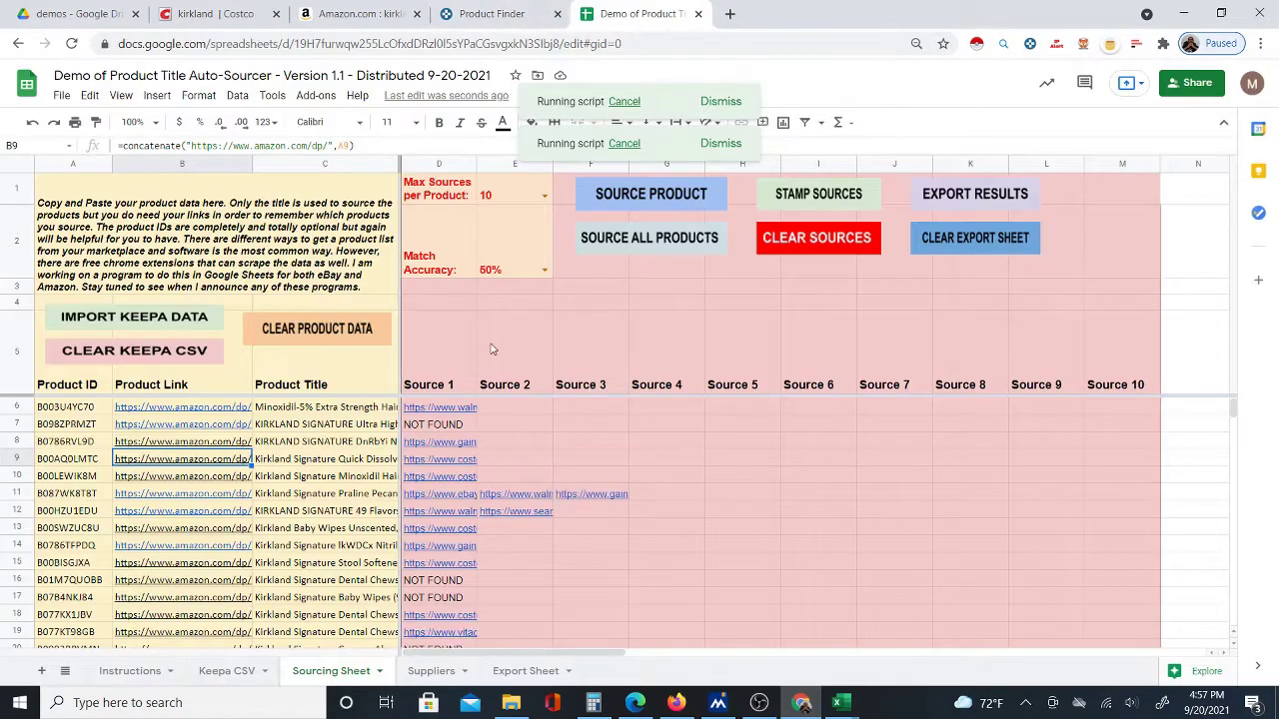
Open the Amazon listing and the Costco Source 1 link of row 10, and compare their titles, pack sizes and prices
mouse_move(460, 456)
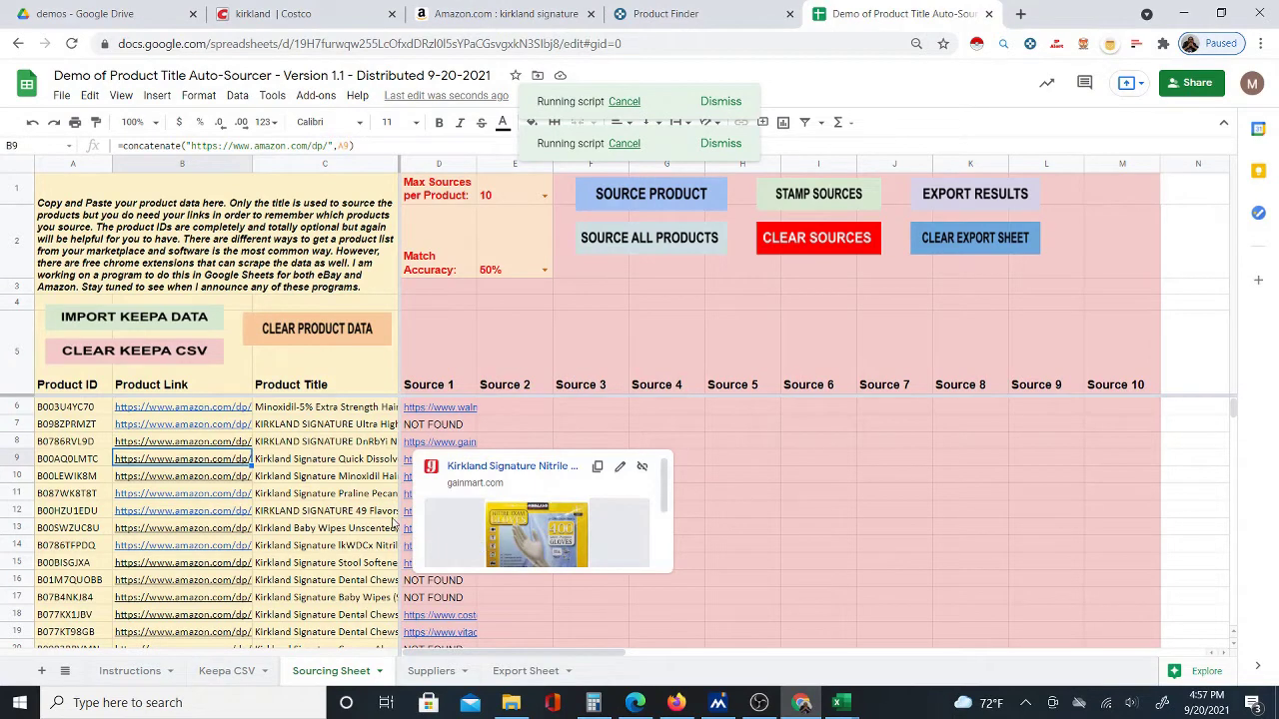
left_click(225, 479)
left_click(237, 498)
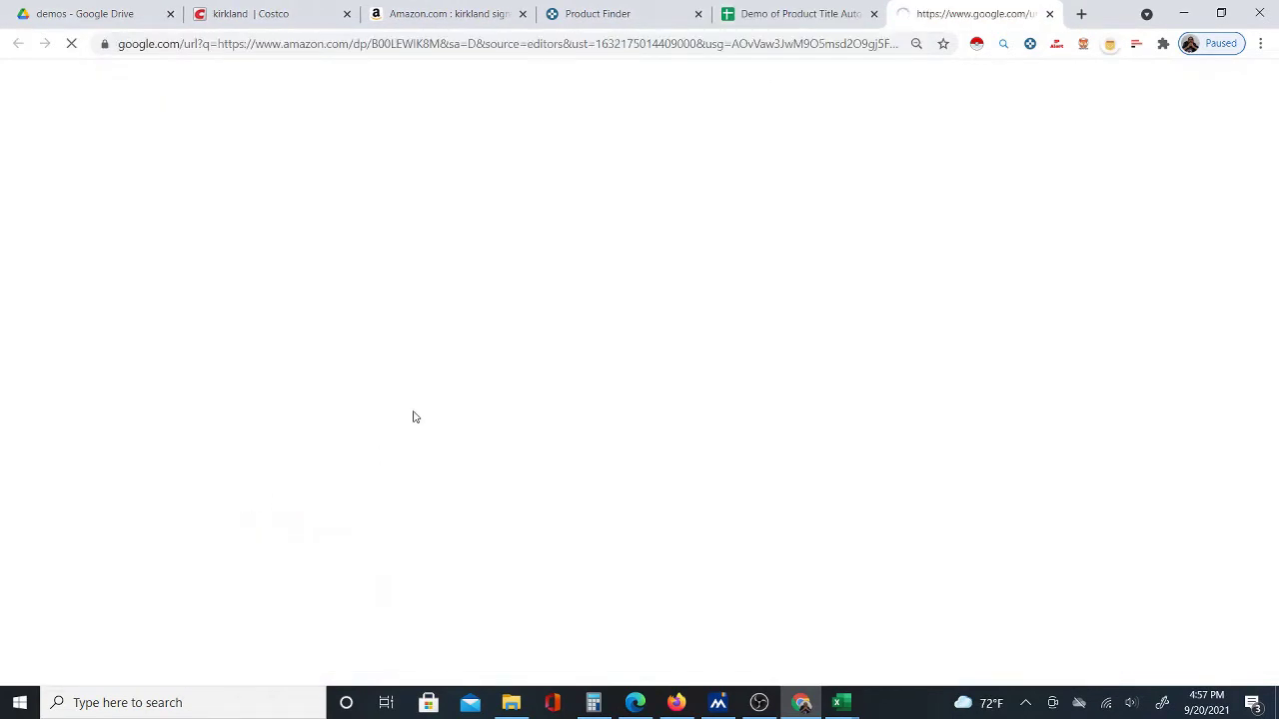
left_click(795, 13)
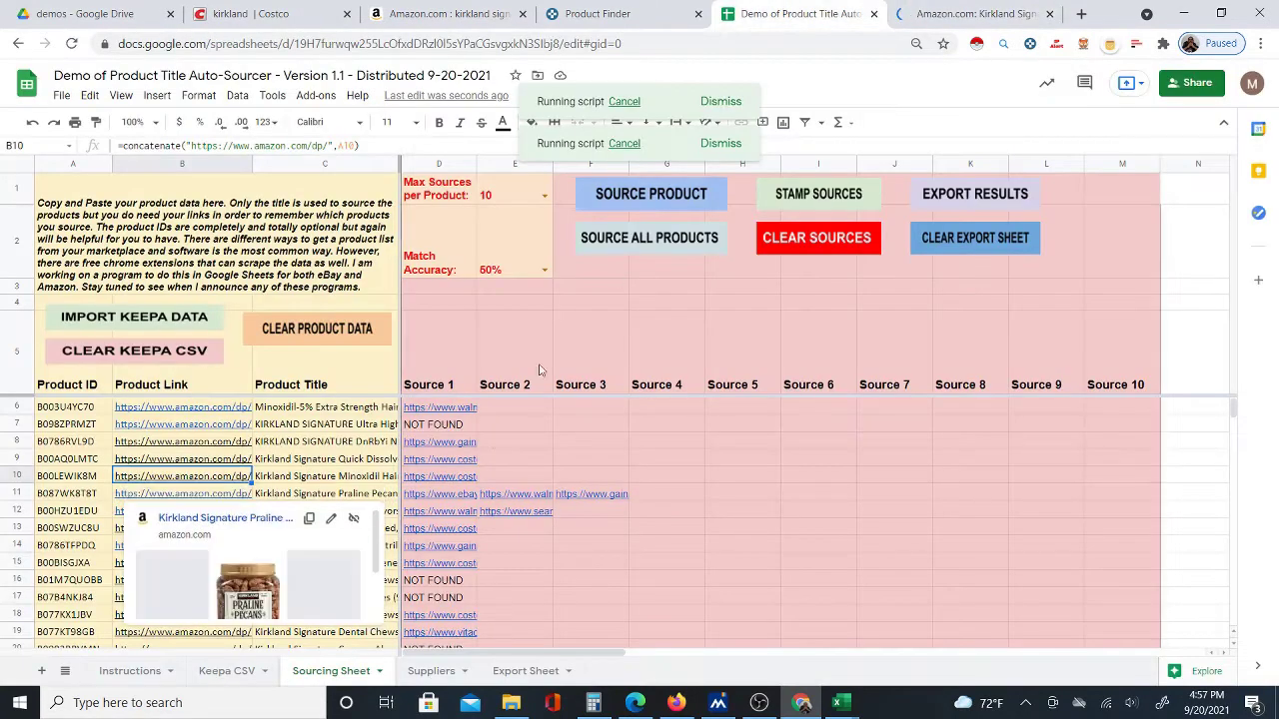
left_click(456, 479)
left_click(474, 502)
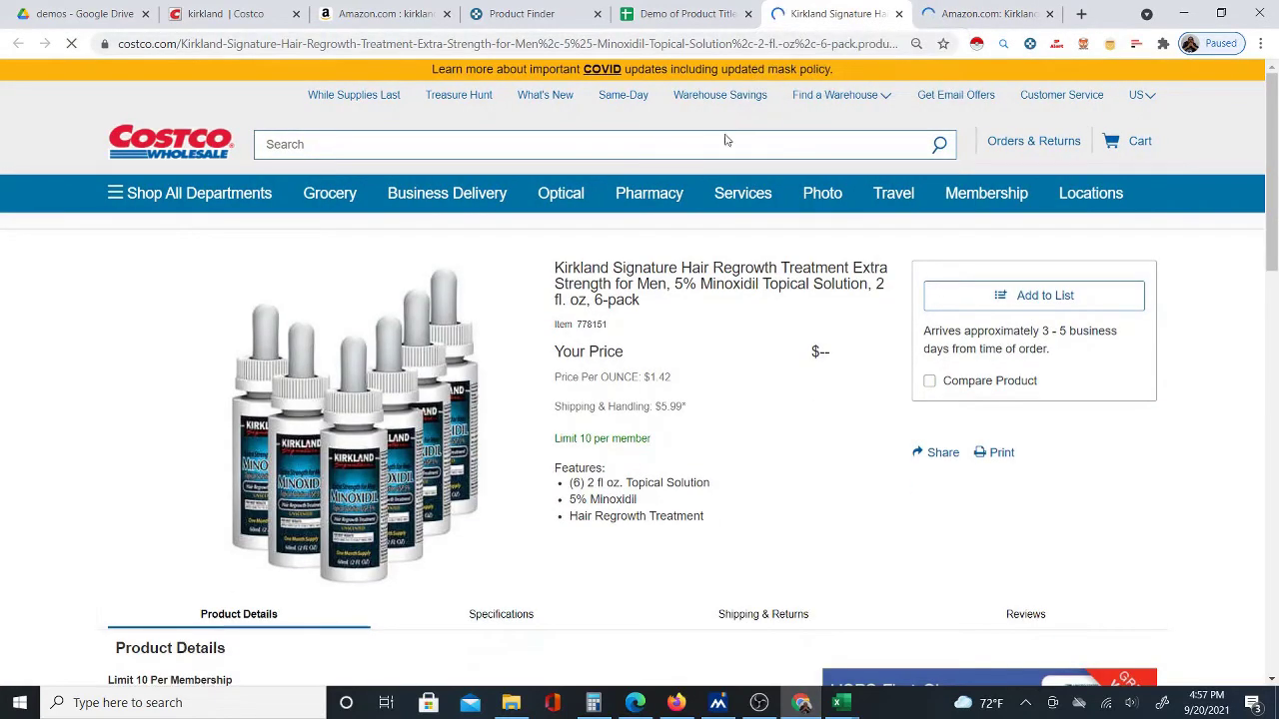
left_click(1032, 14)
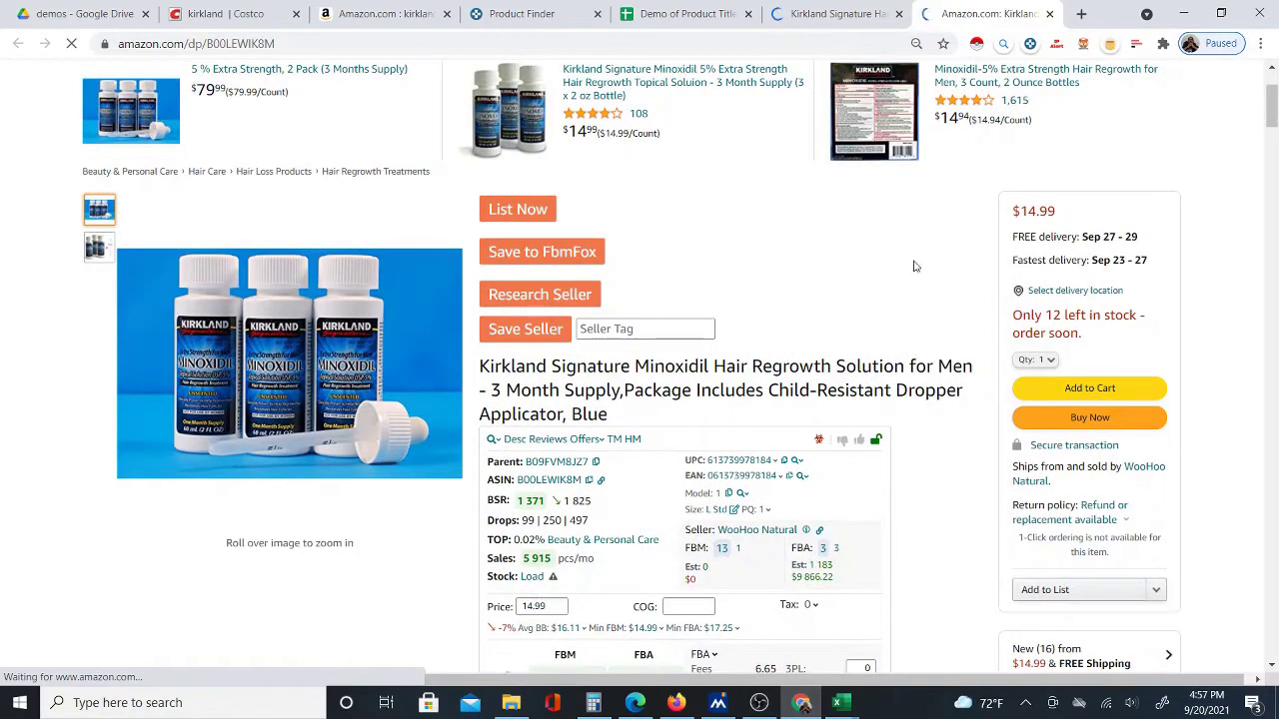
left_click(854, 10)
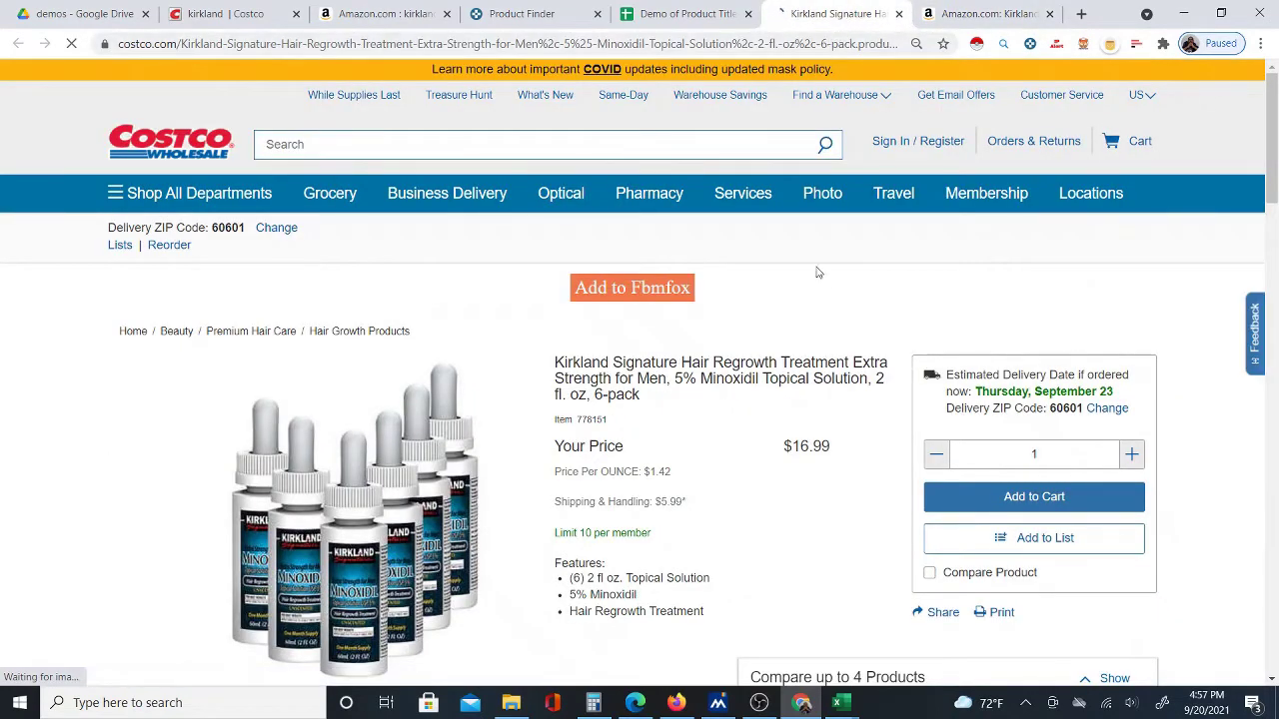
left_click(964, 17)
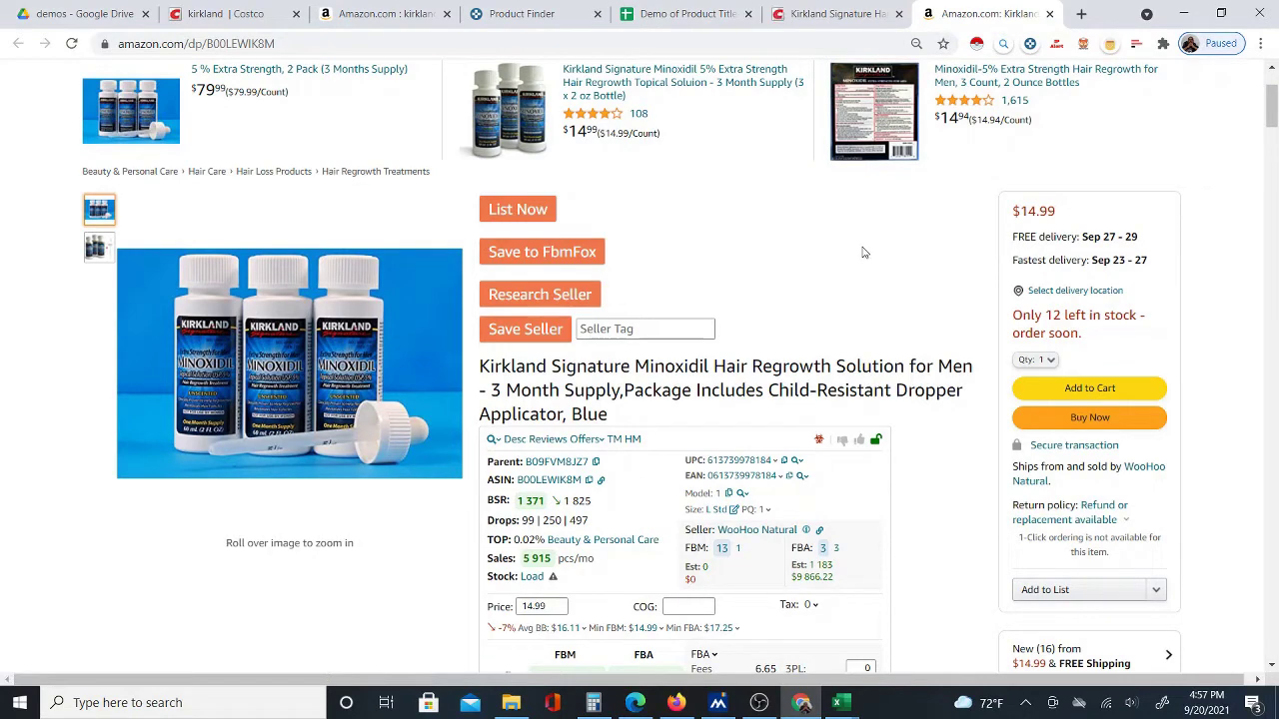
left_click(687, 14)
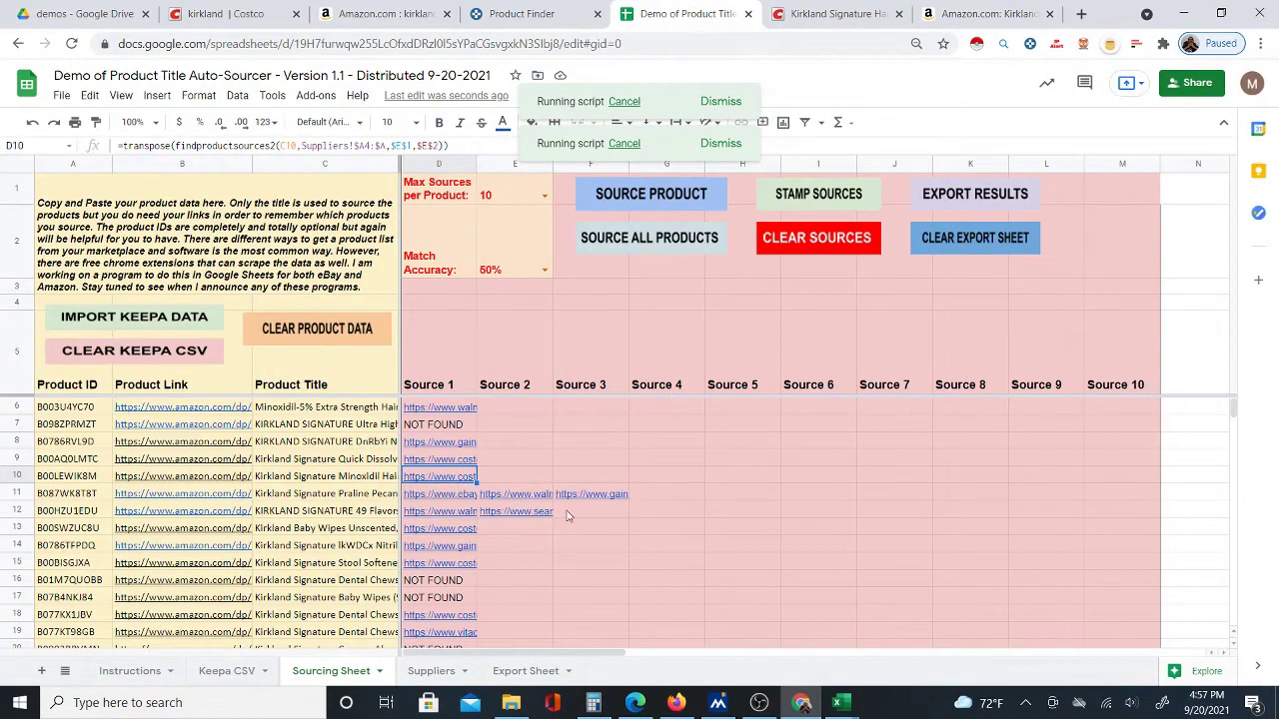
View the Amazon listing of the praline pecans in row 11, and return to the Sourcing Sheet
left_click(228, 495)
left_click(236, 523)
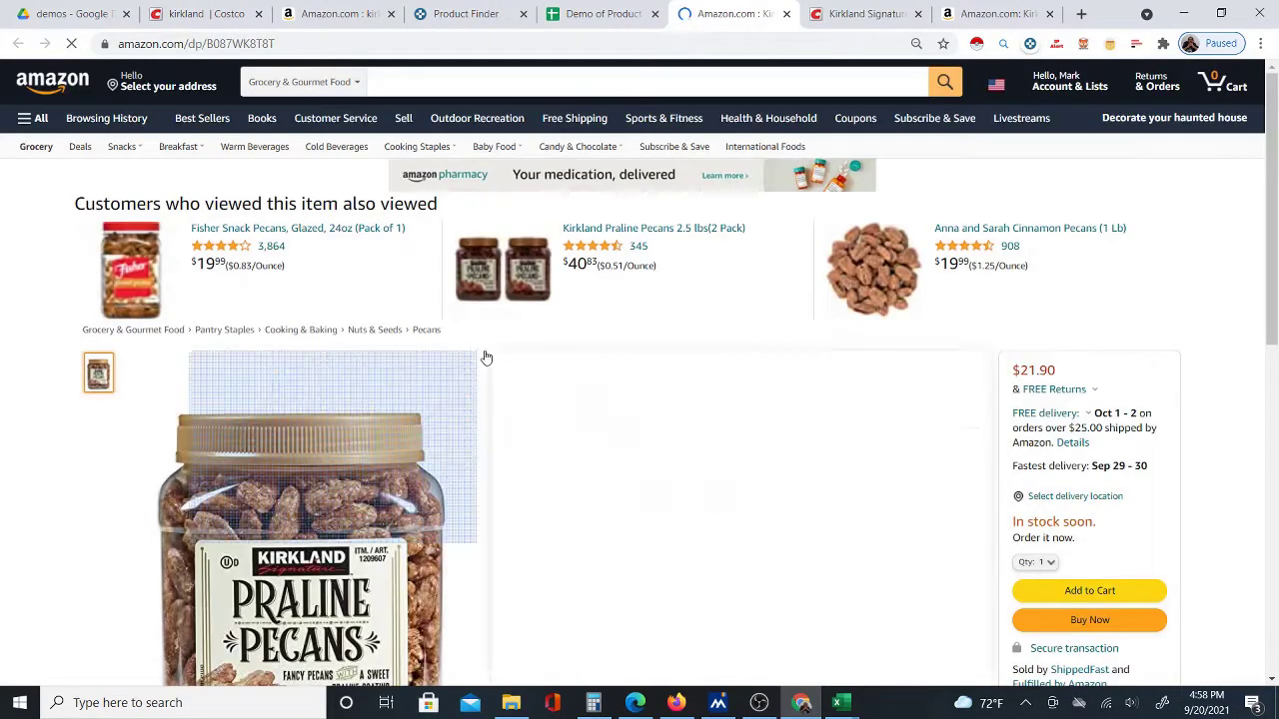
scroll(442, 368, "down", 2)
left_click(599, 13)
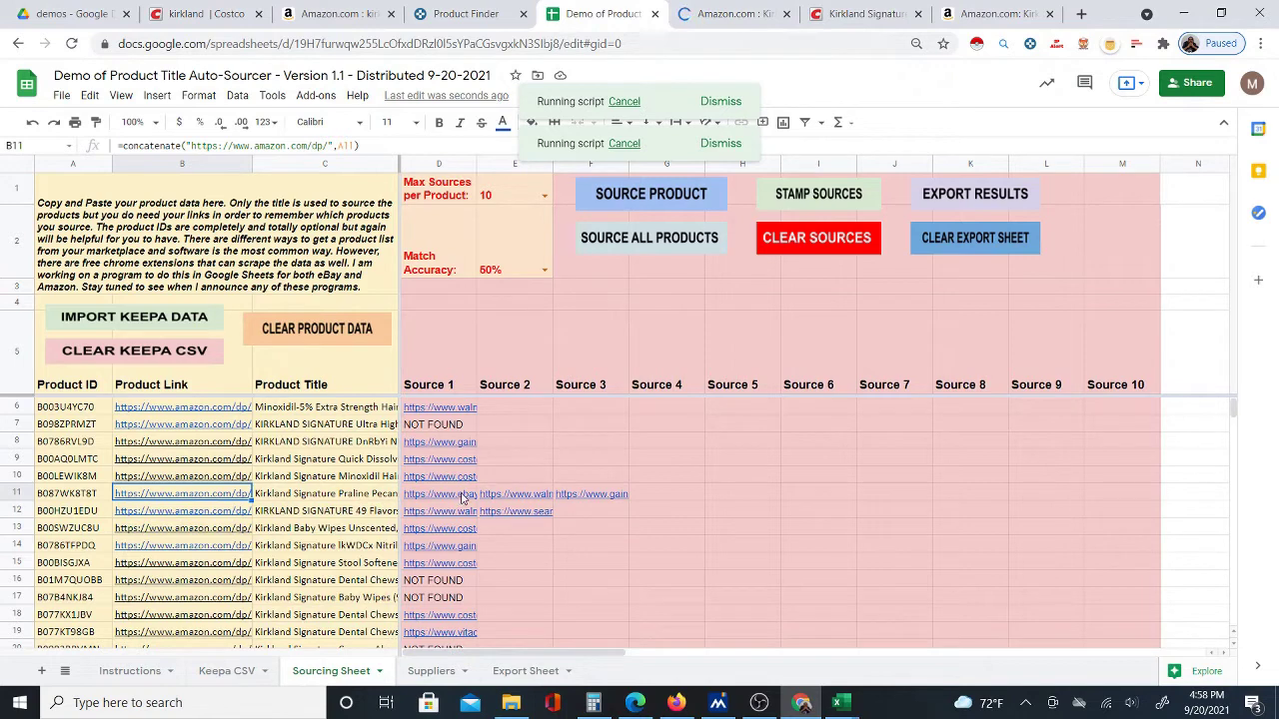
Open the Walmart Source 2 link of row 11 and move the Amazon listing's browser tab directly beside the Sourcing Sheet
mouse_move(469, 495)
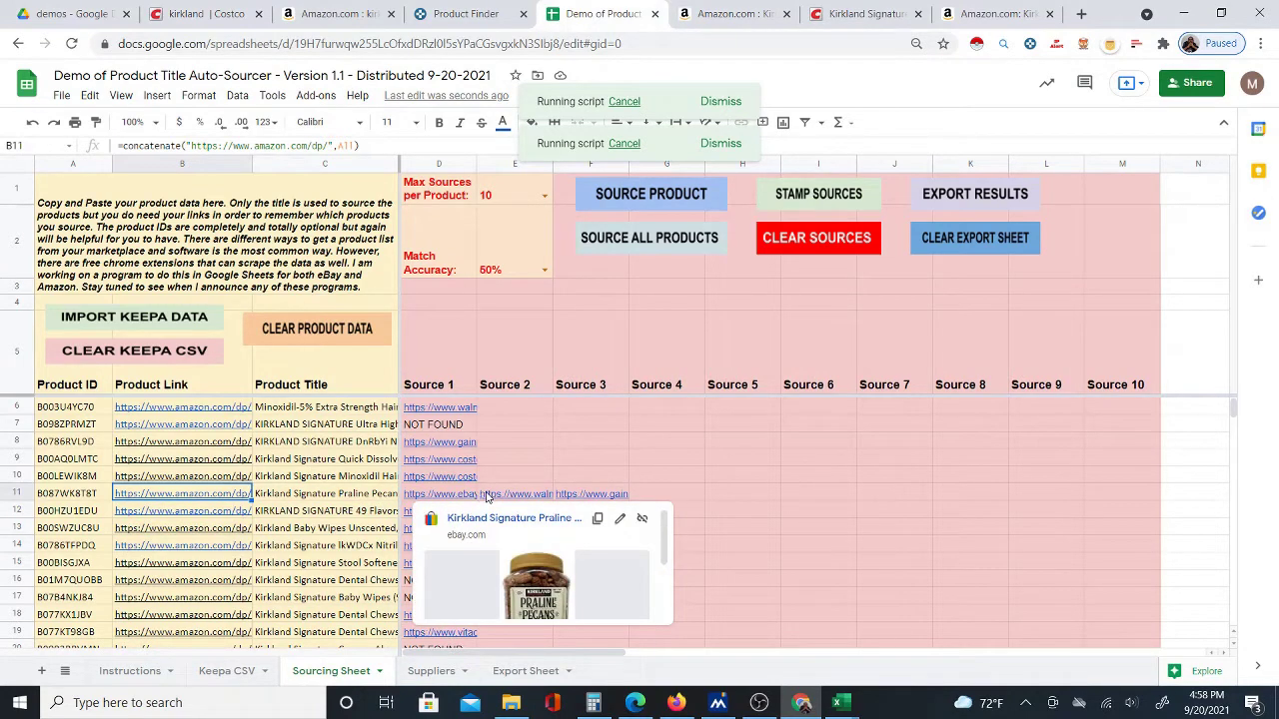
left_click(512, 496)
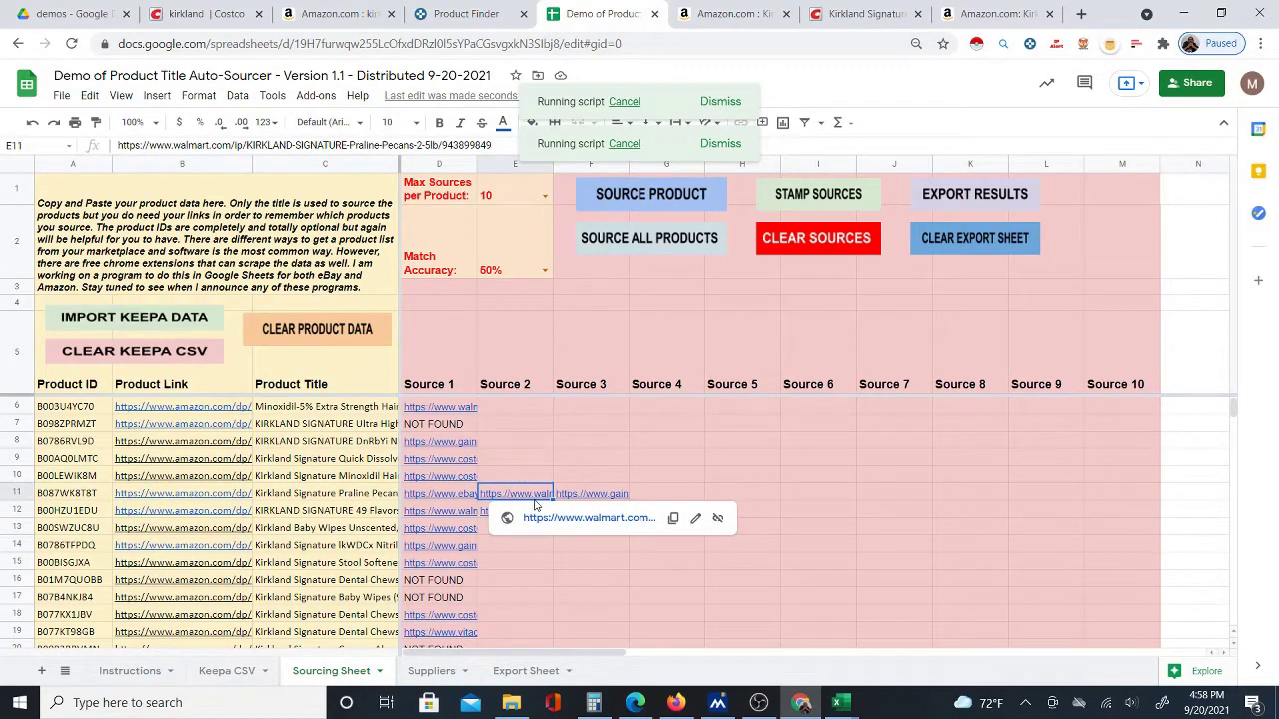
left_click(538, 519)
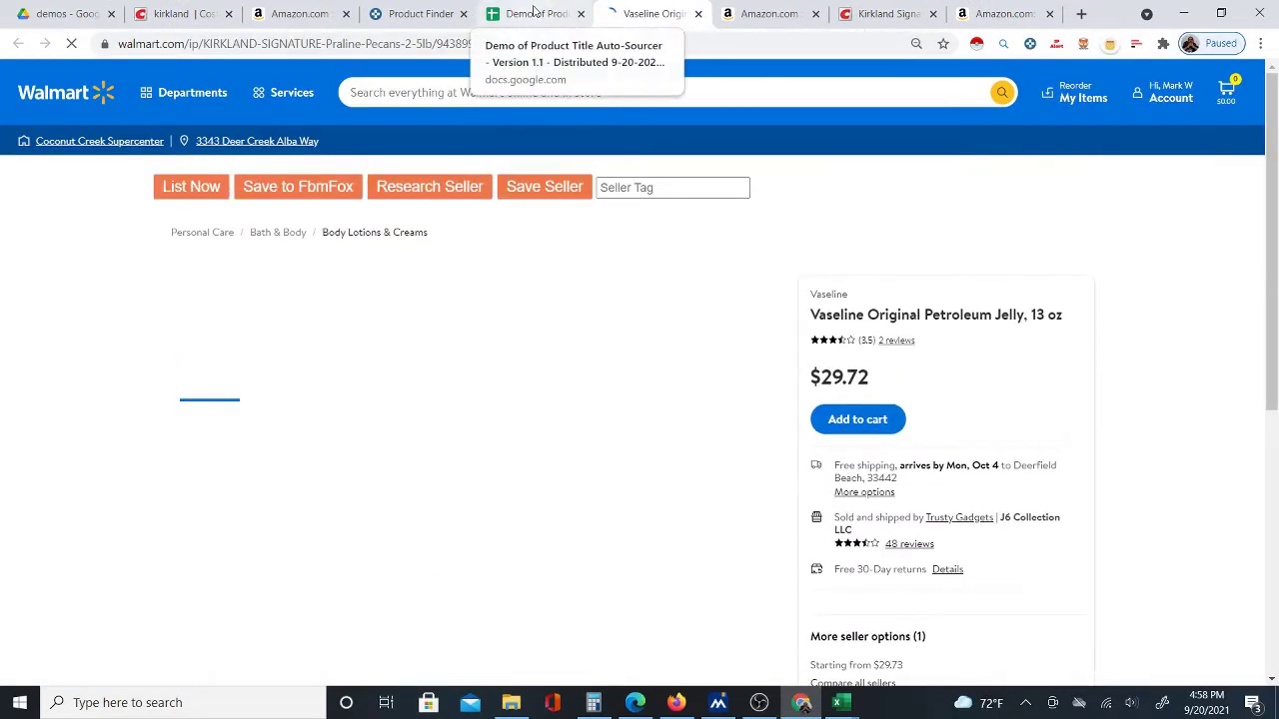
left_click(766, 13)
left_click_drag(735, 24, 614, 20)
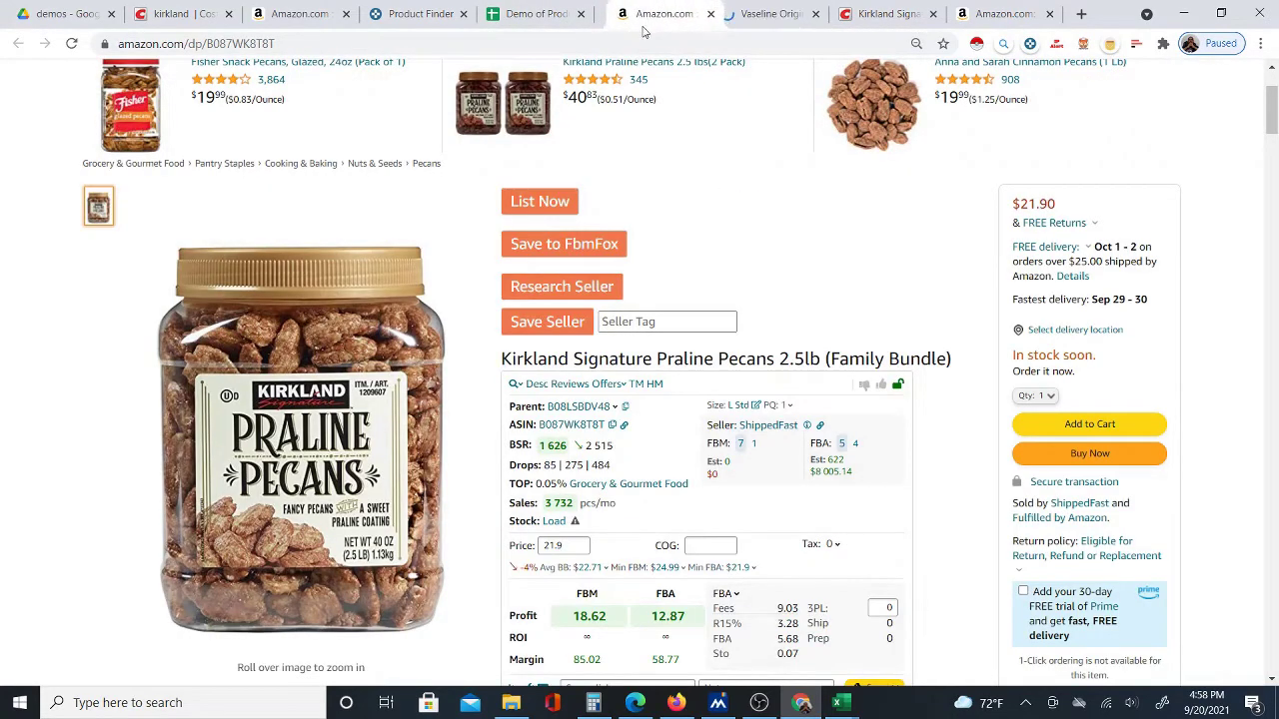
Open the Gainmart Source 3 link of row 11 and compare its title, size, price and availability with the Amazon praline pecans listing
left_click(530, 14)
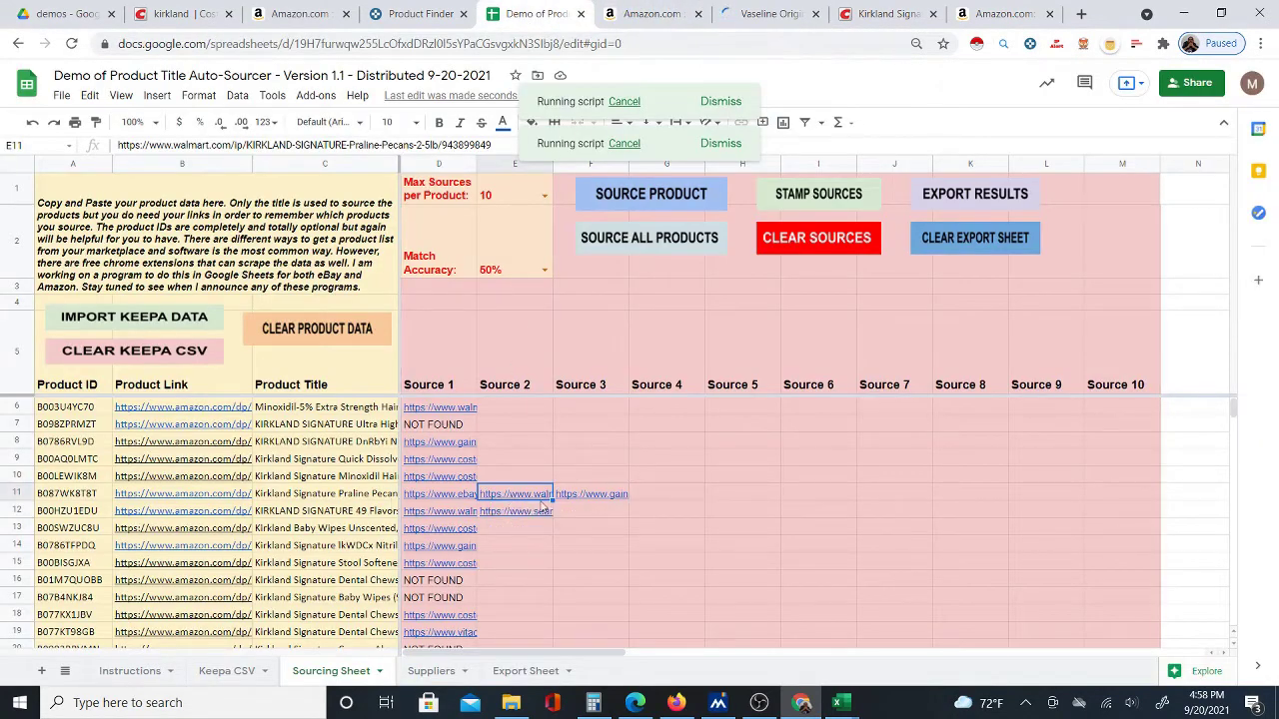
left_click(588, 497)
left_click(617, 521)
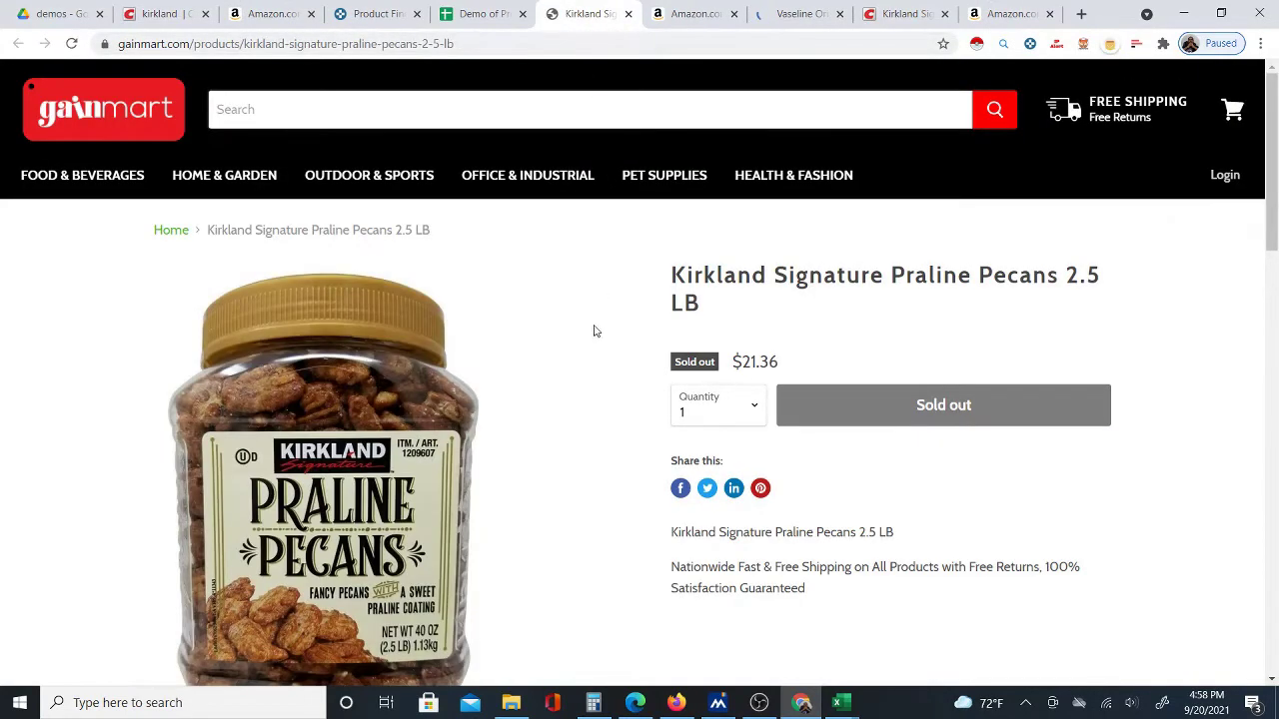
scroll(633, 420, "down", 2)
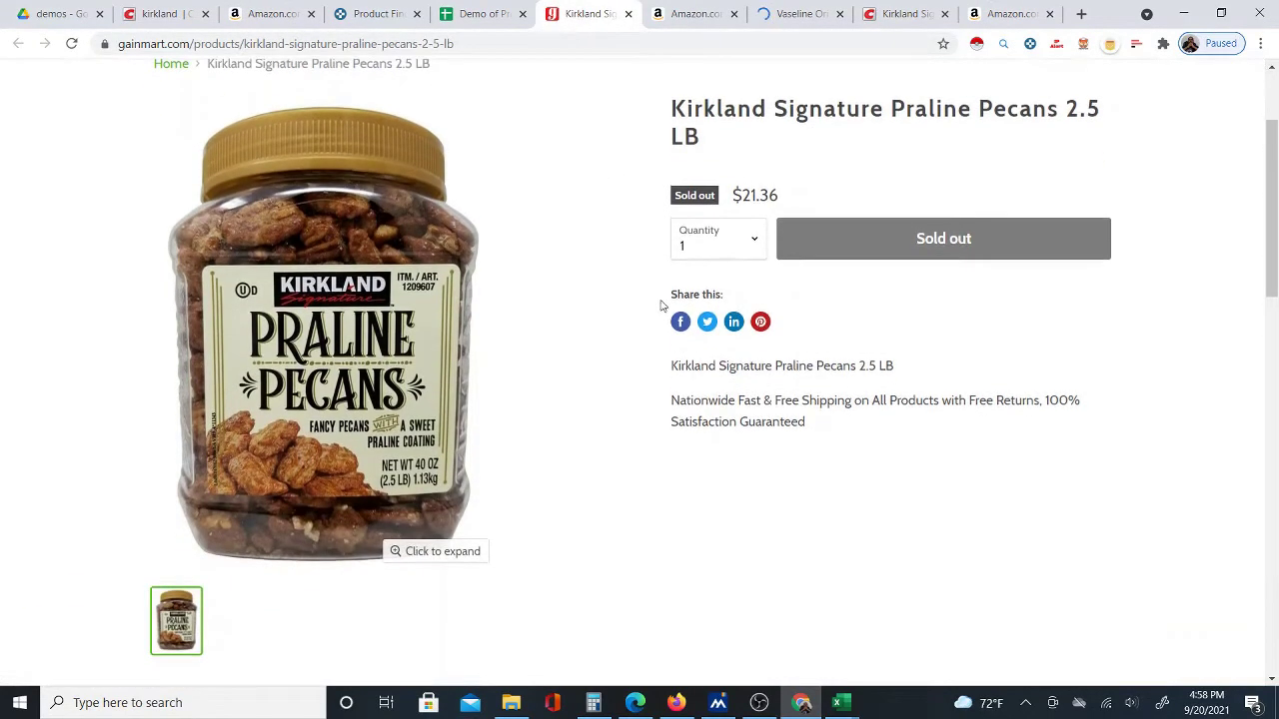
scroll(660, 302, "up", 1)
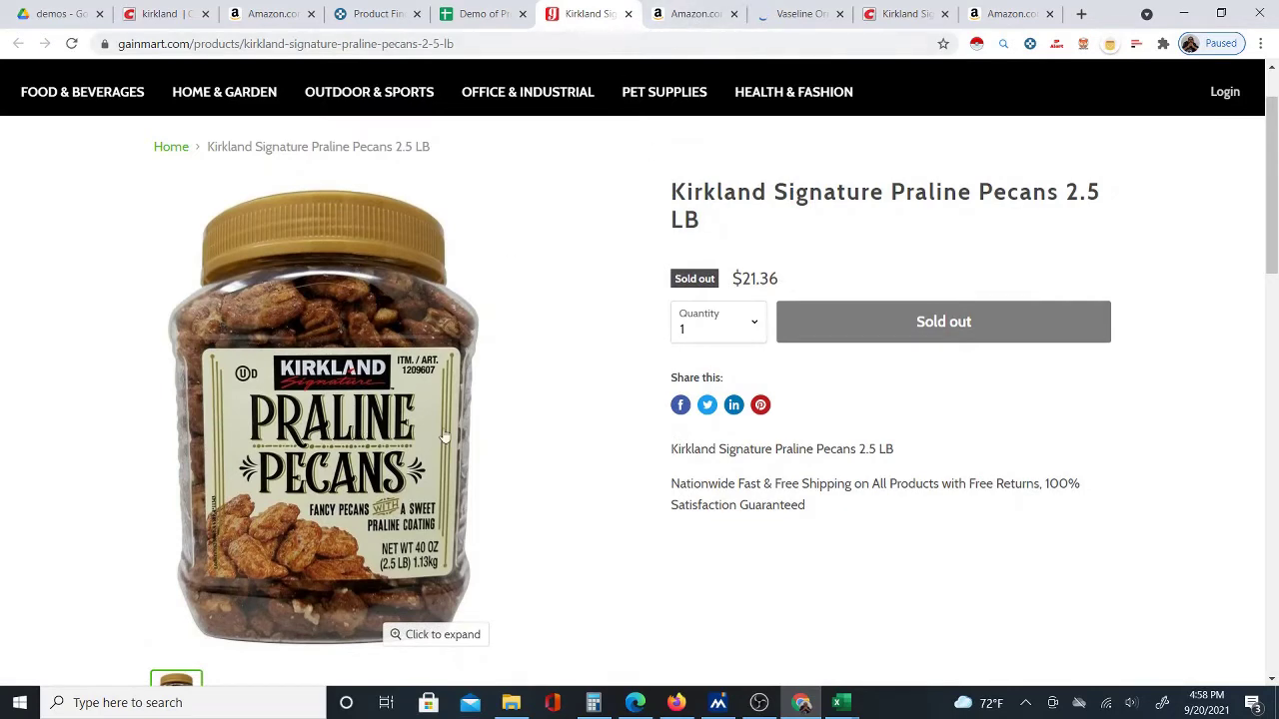
left_click(672, 12)
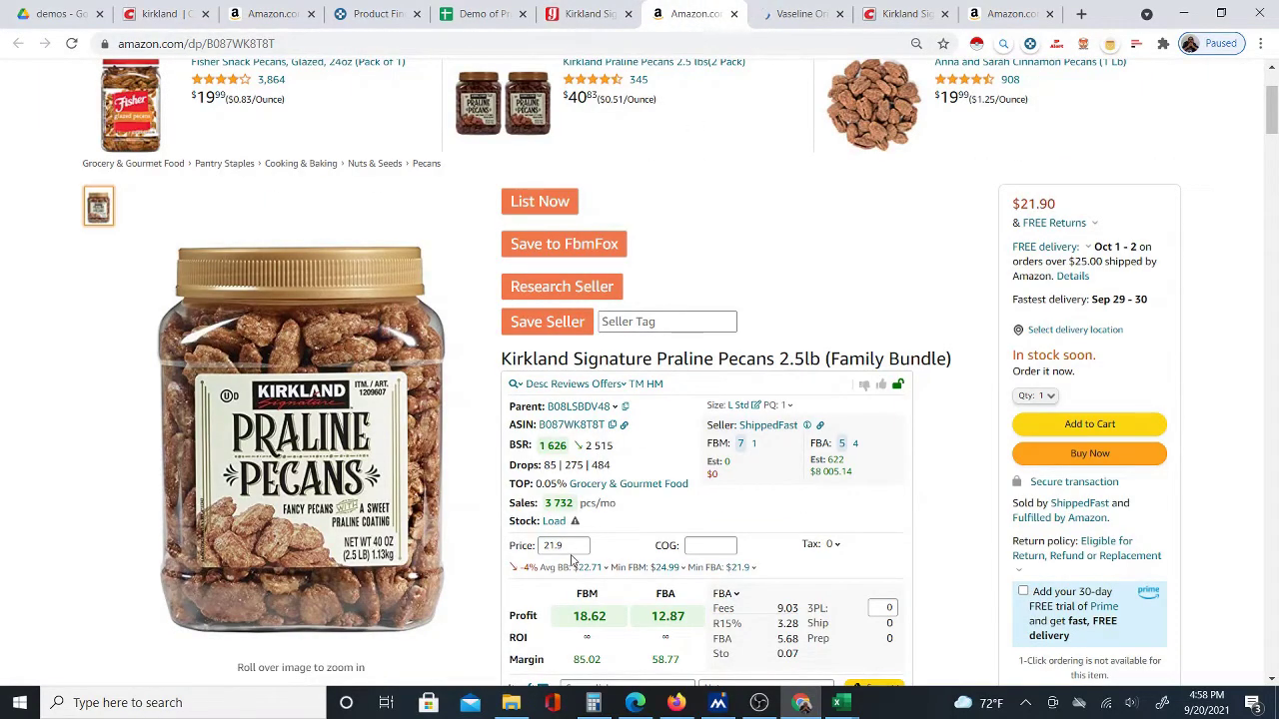
left_click(590, 14)
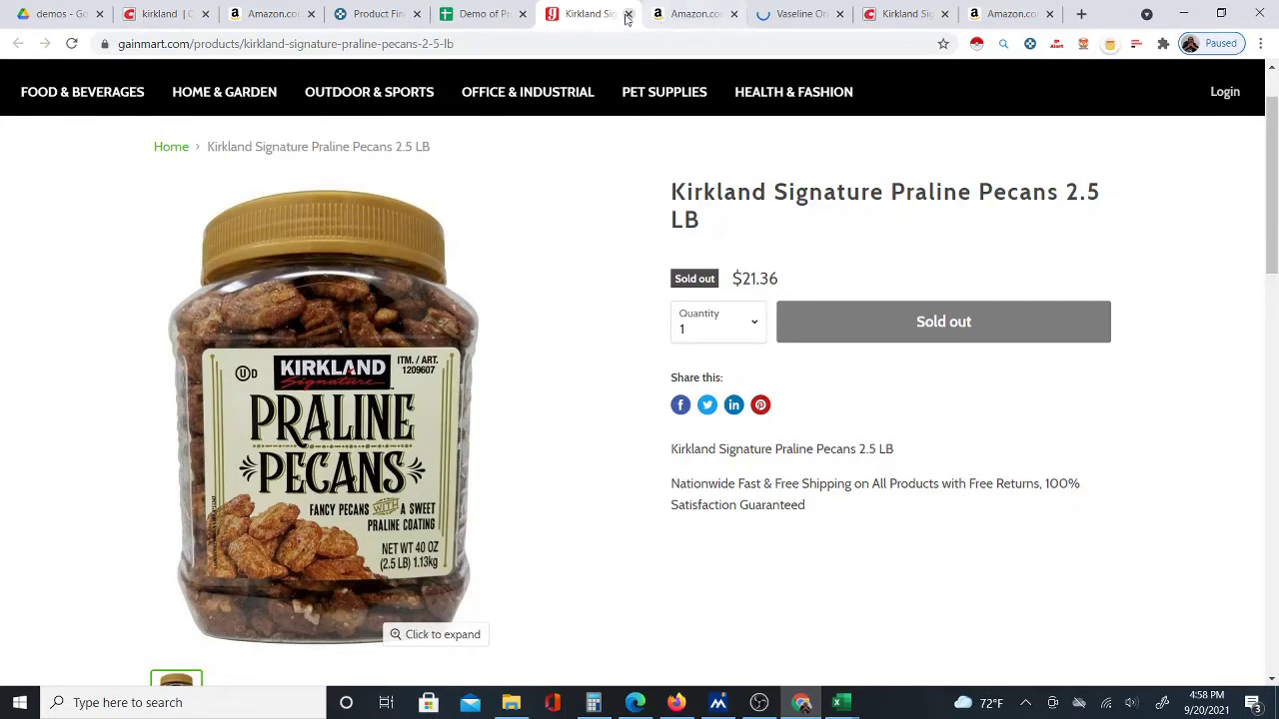
left_click(677, 22)
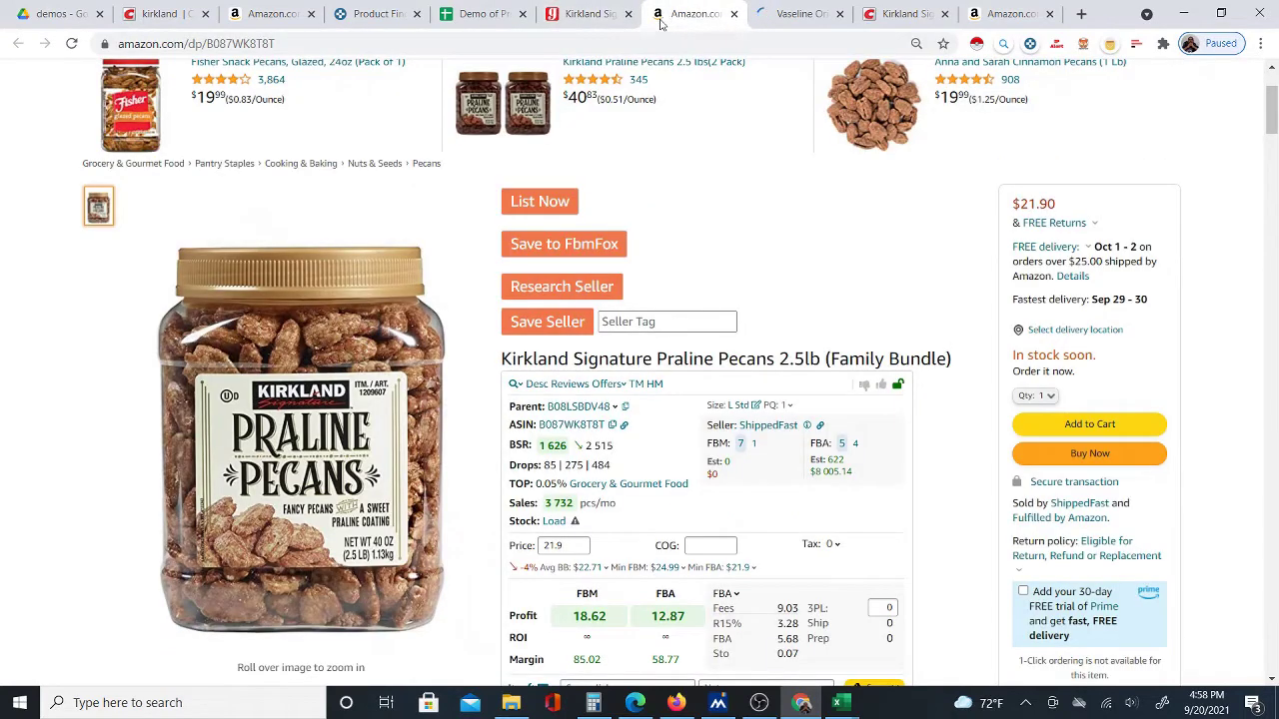
left_click(597, 20)
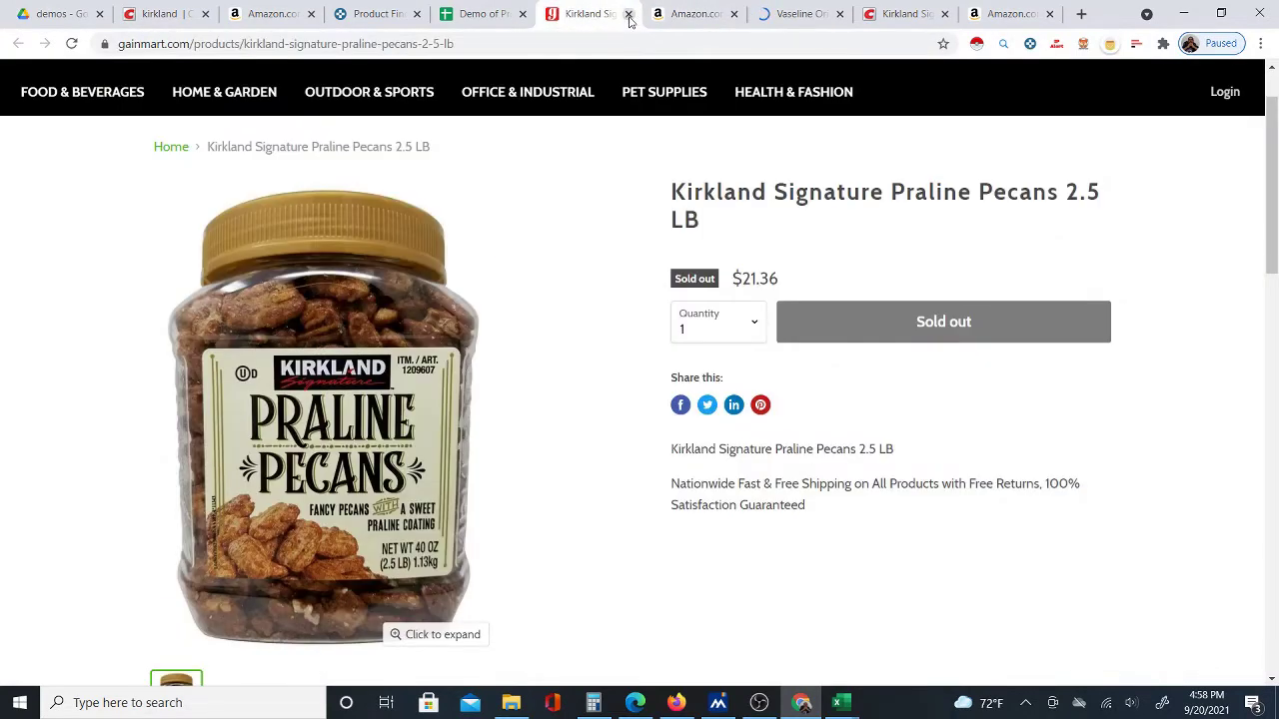
Close the Gainmart and Amazon praline pecans pages and return to the Sourcing Sheet
left_click(630, 15)
left_click(629, 15)
left_click(485, 14)
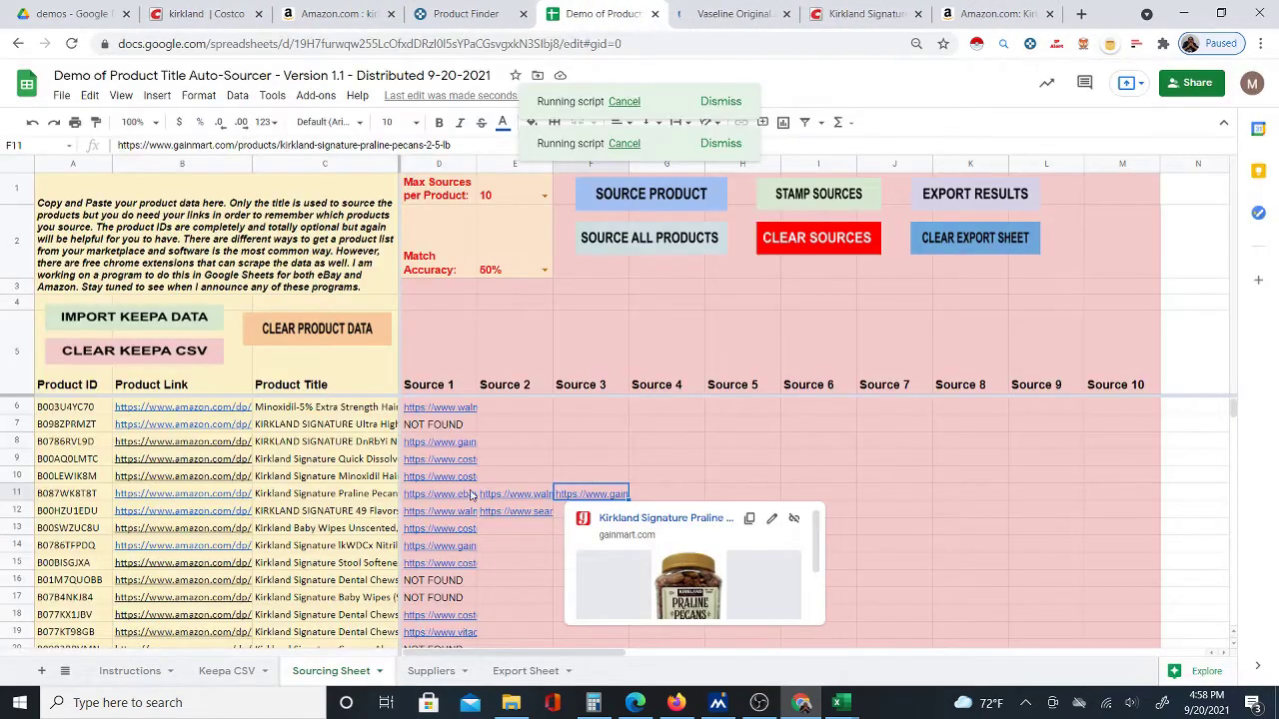
Open the Amazon listing and the Costco Source 1 link of the baby wipes in row 13
scroll(520, 498, "down", 2)
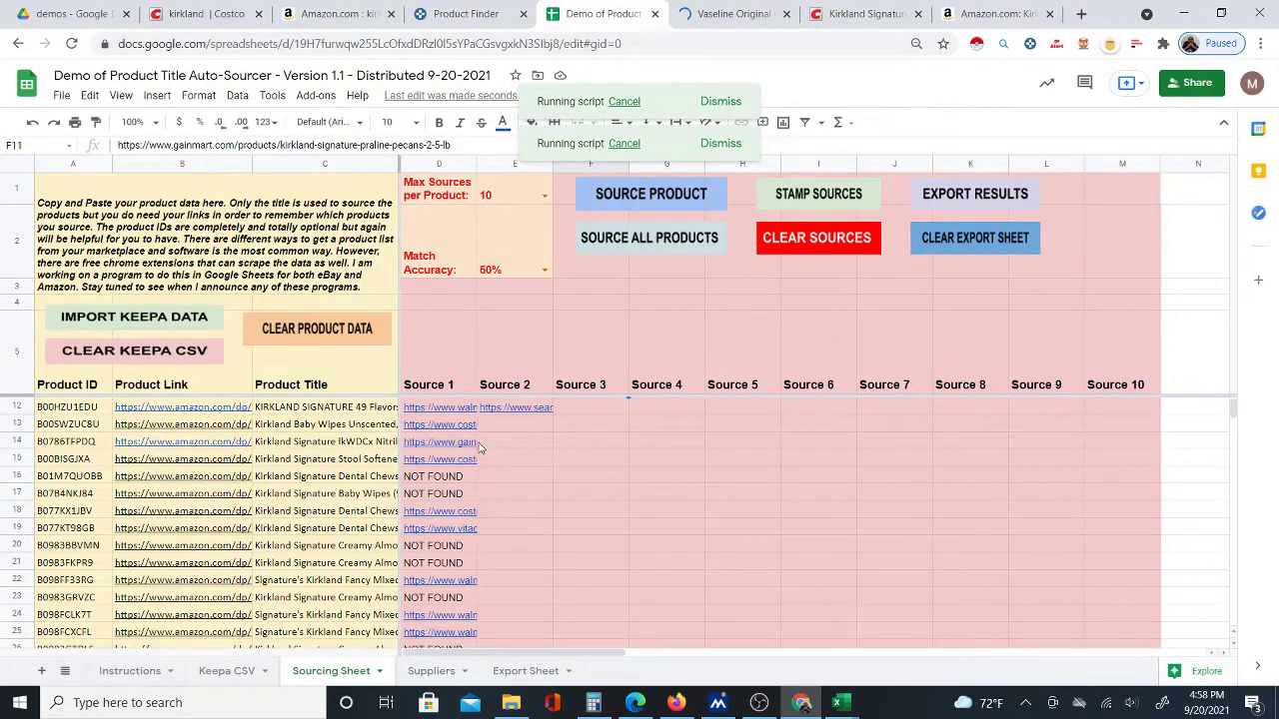
mouse_move(226, 430)
left_click(254, 452)
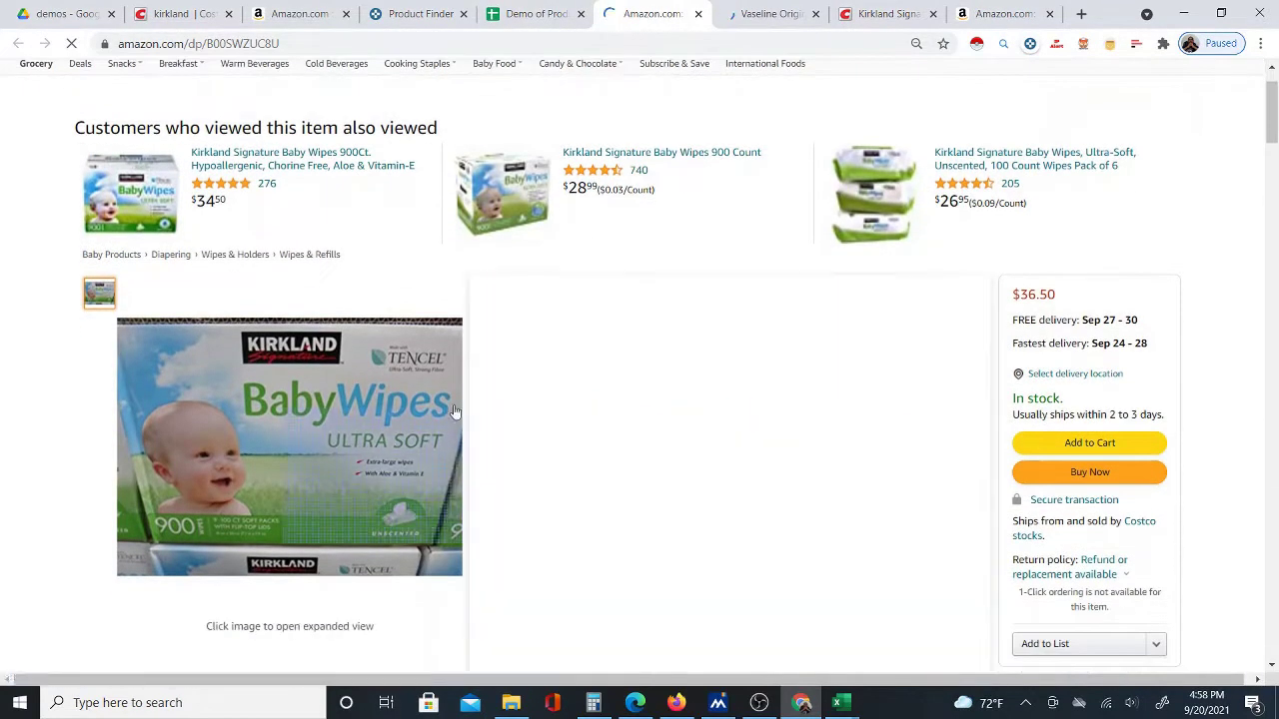
left_click(509, 12)
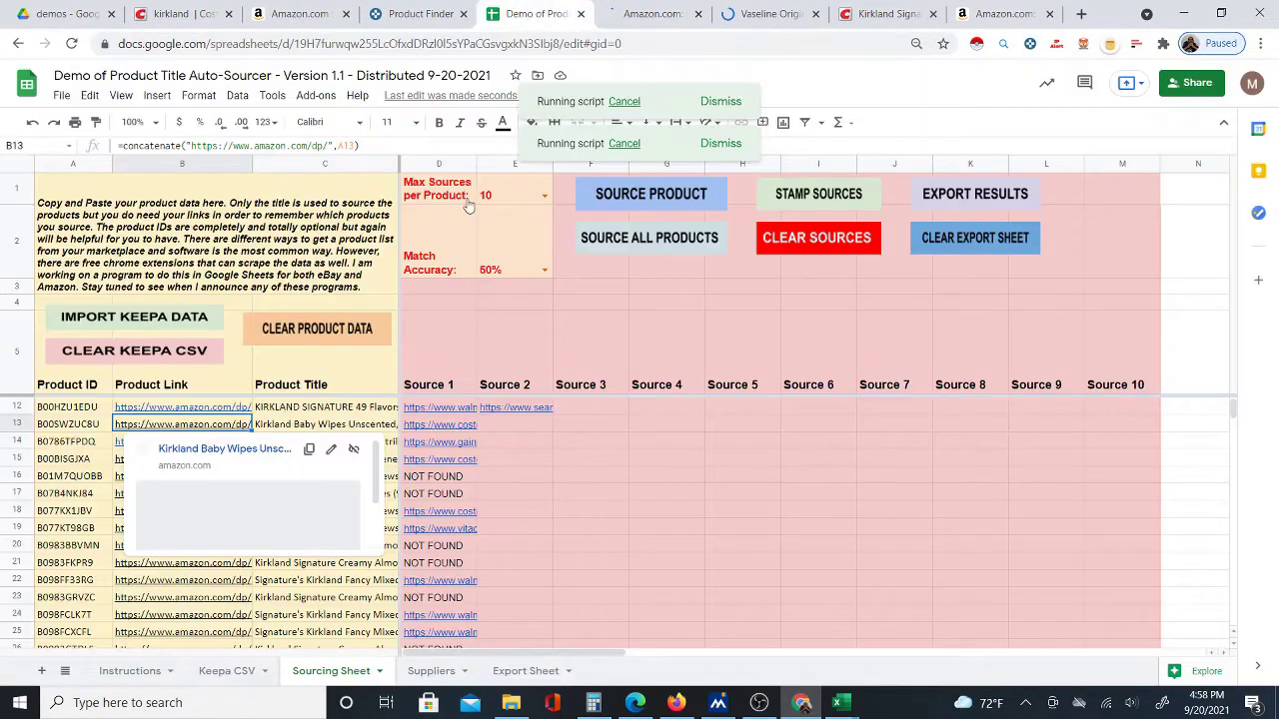
left_click(435, 430)
left_click(471, 452)
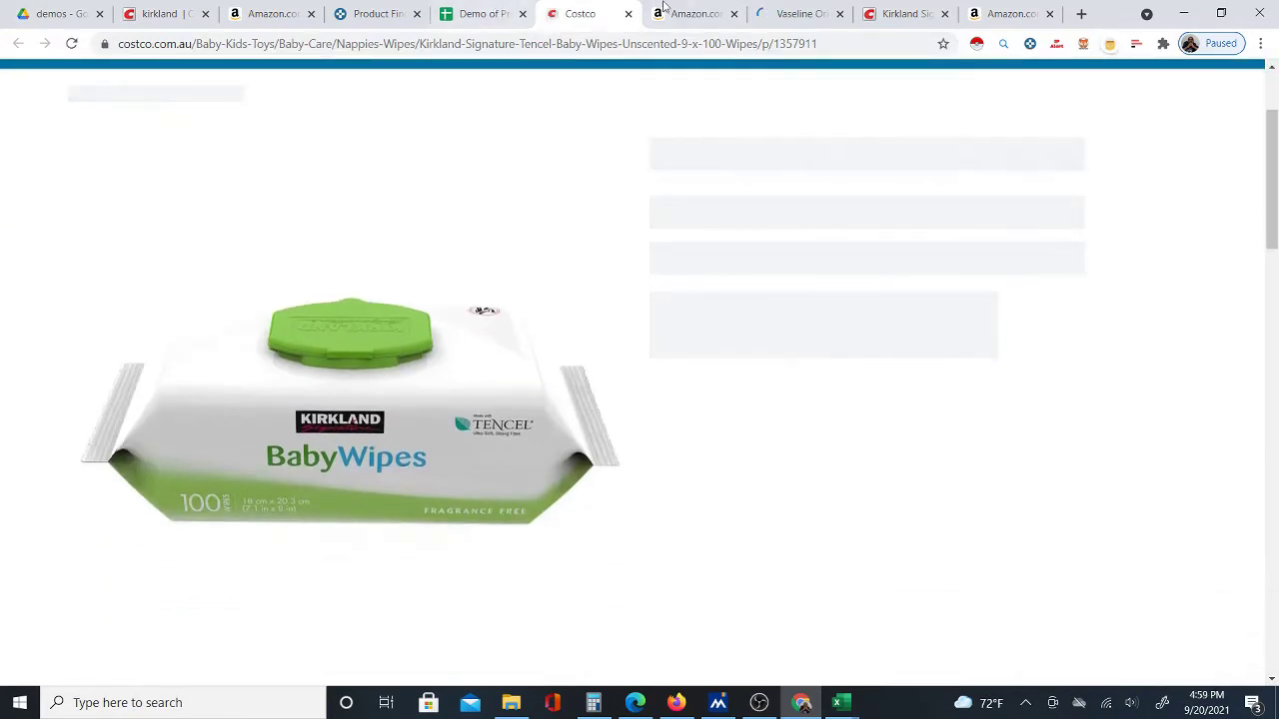
Accept all cookies on the Costco baby wipes page and display the product image of the 900-wipe box
left_click(691, 13)
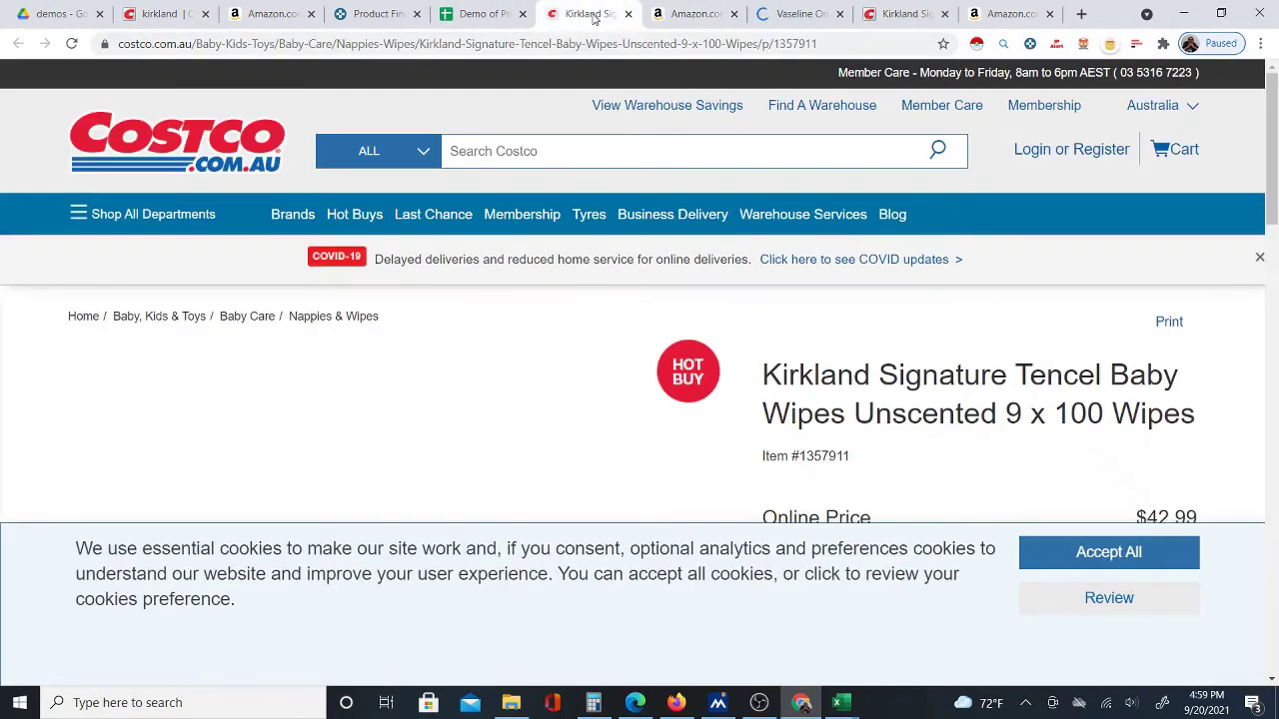
left_click(590, 13)
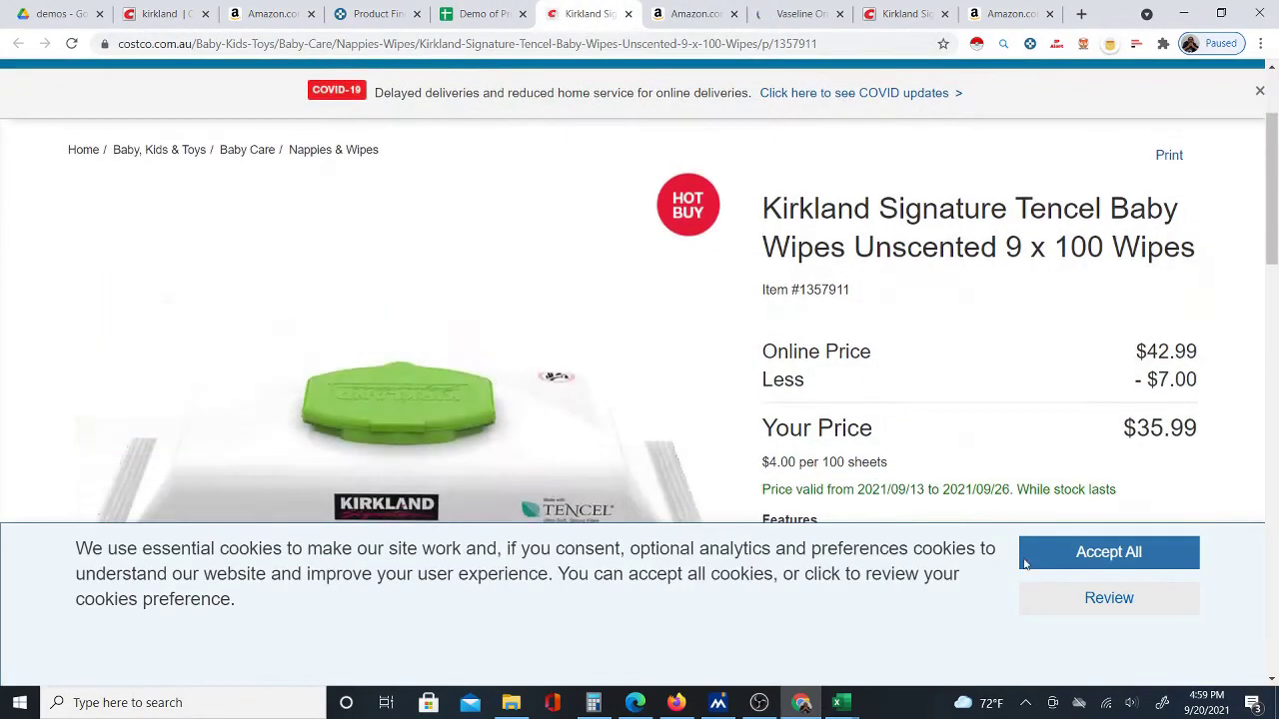
left_click(1104, 555)
scroll(500, 411, "down", 4)
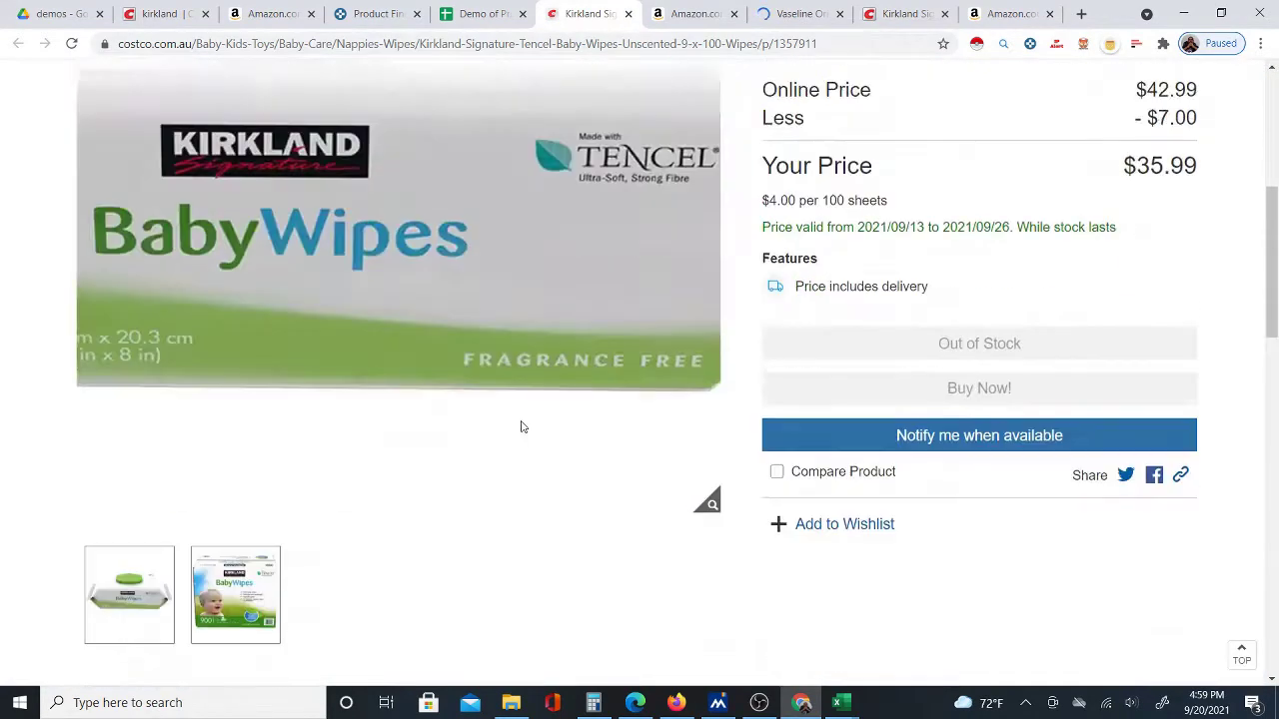
left_click(235, 483)
scroll(557, 416, "up", 3)
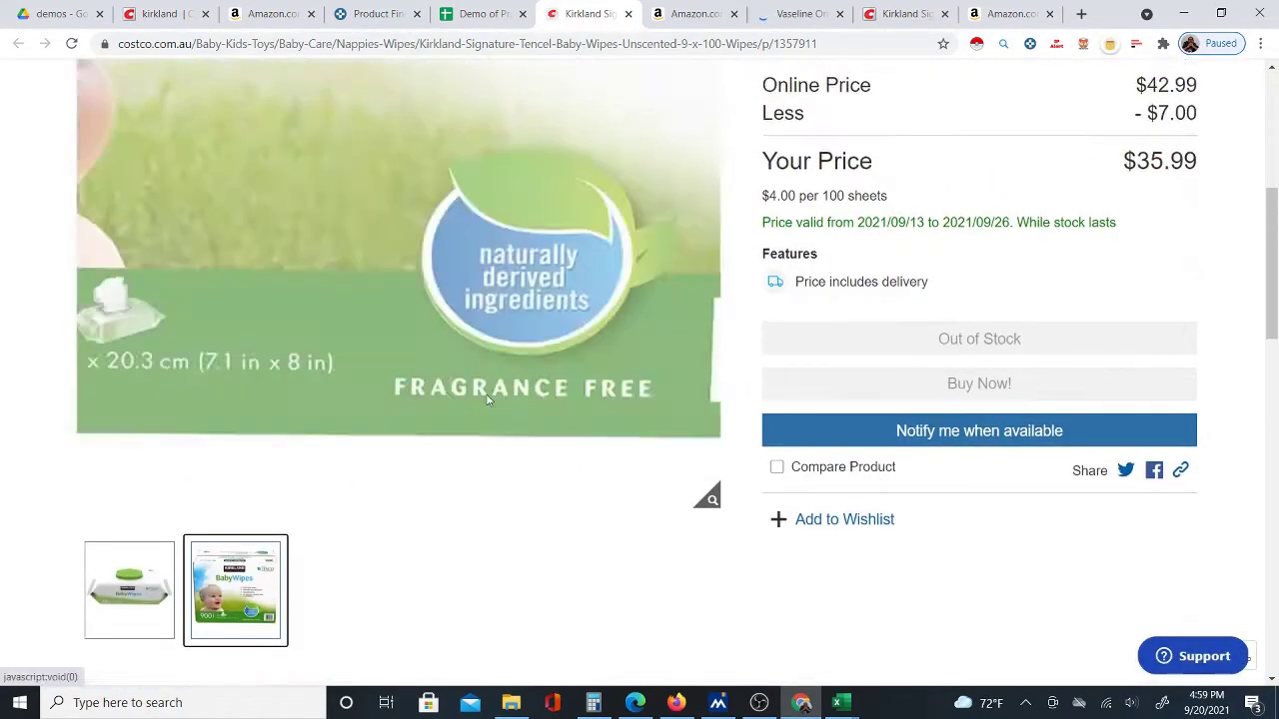
scroll(765, 664, "up", 1)
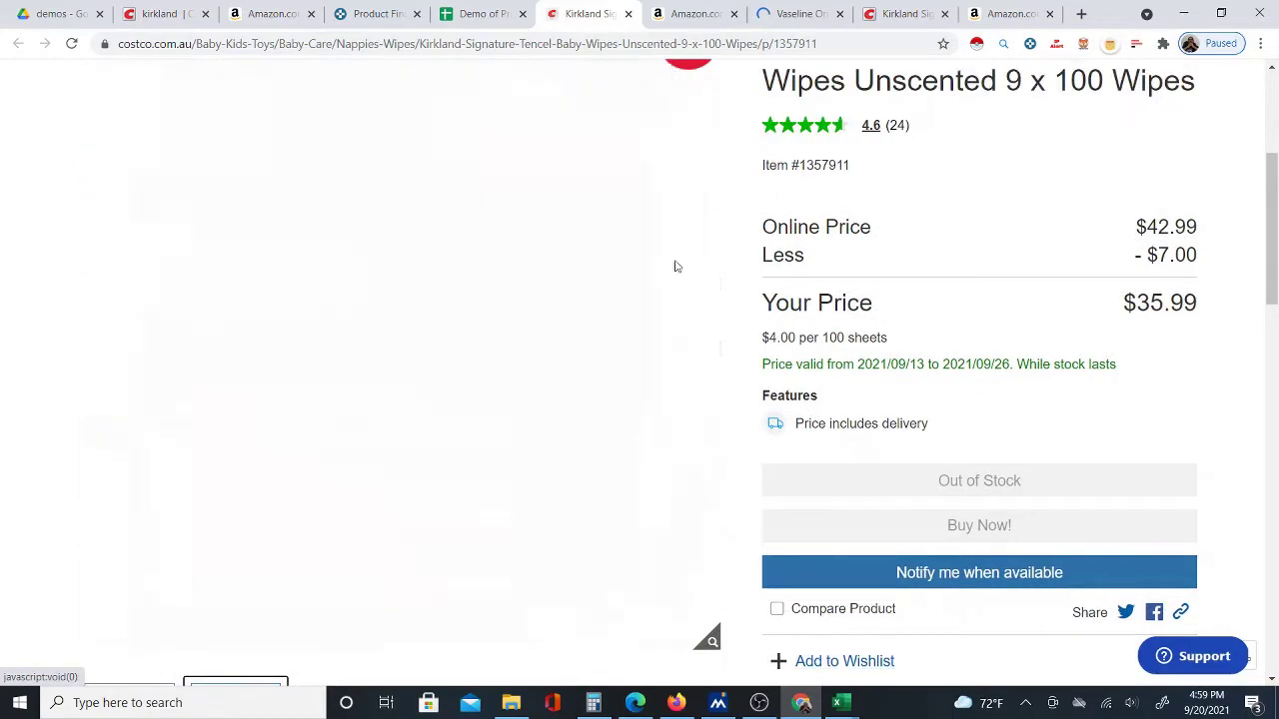
Compare the pack size and price of the baby wipes between the Amazon listing and the Costco page
left_click(687, 14)
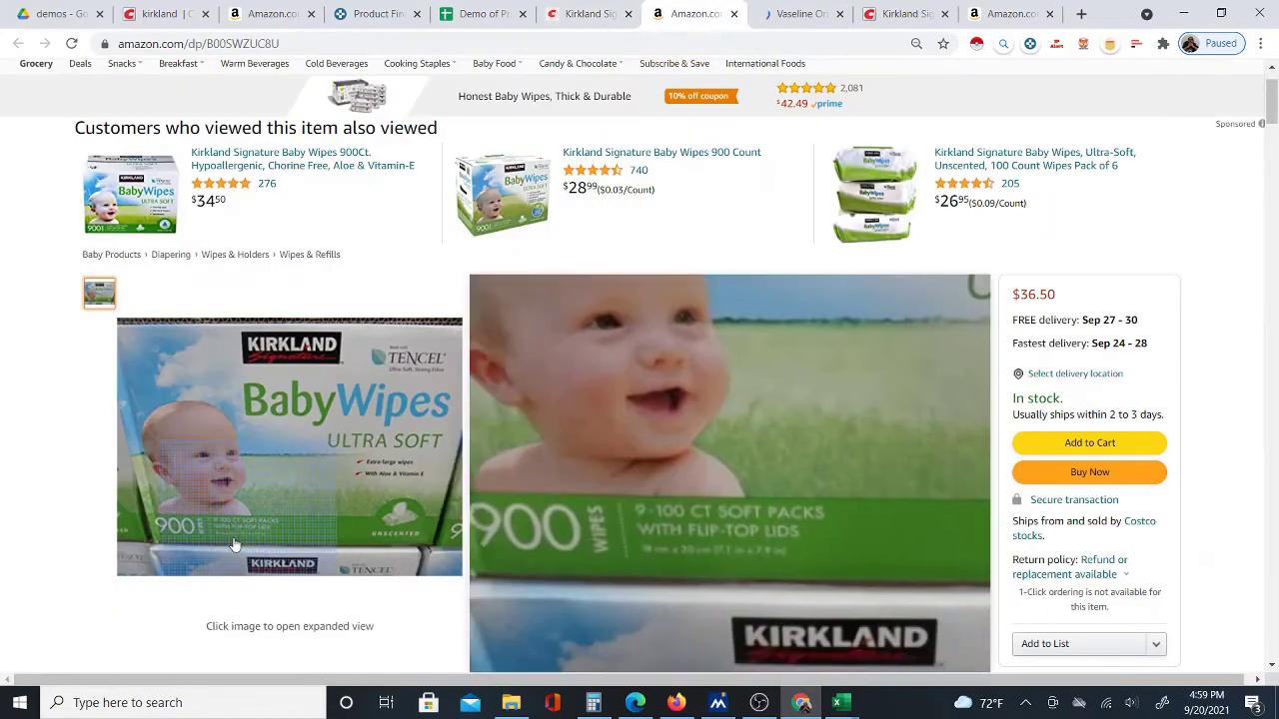
scroll(682, 334, "down", 1)
left_click(596, 14)
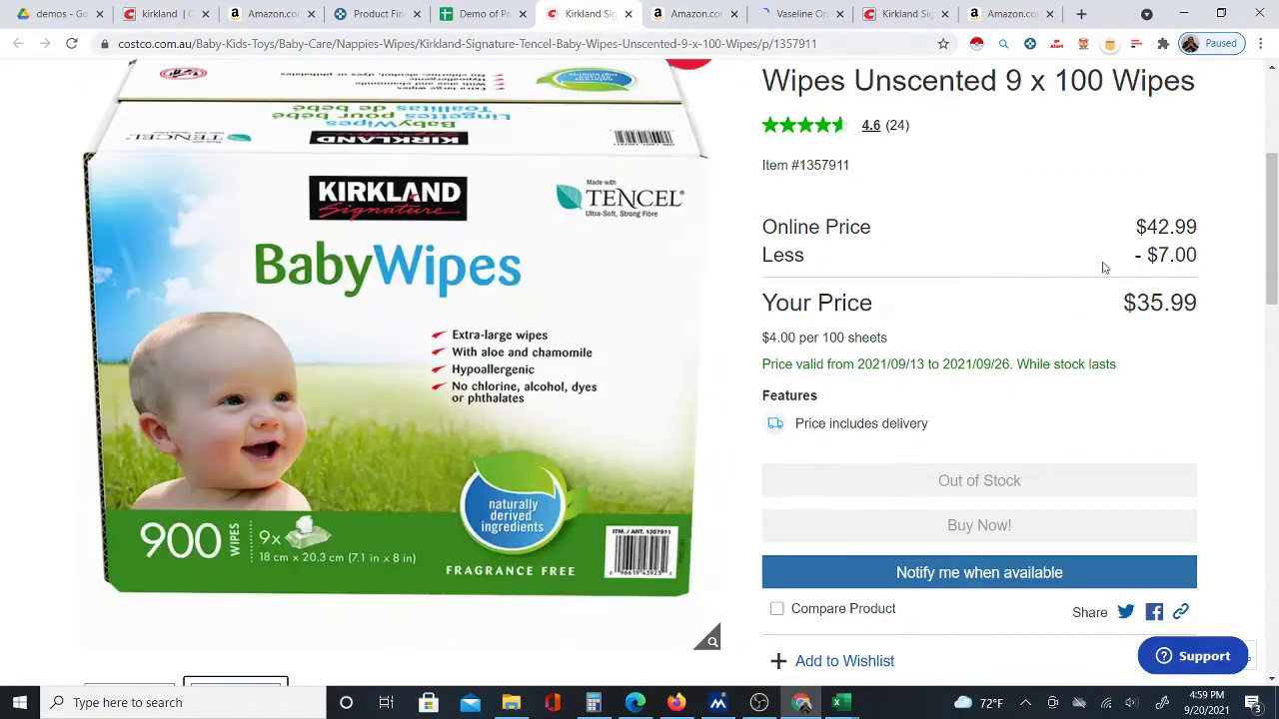
left_click(681, 12)
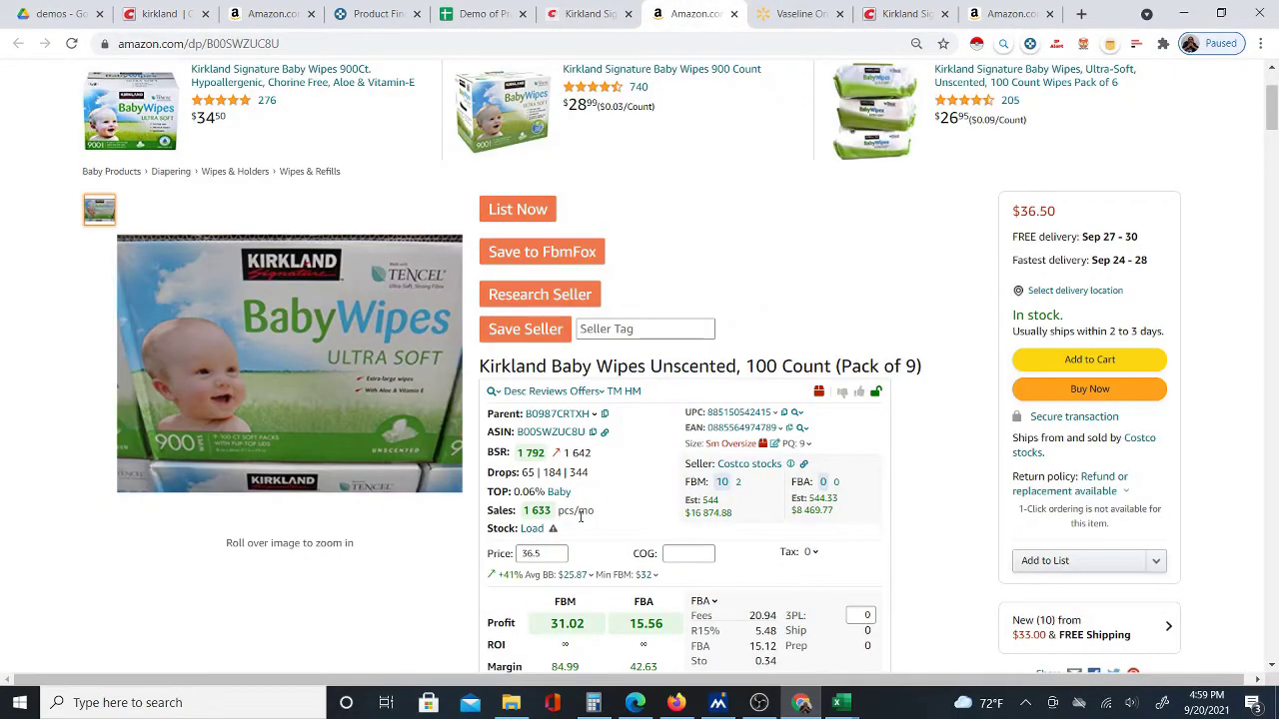
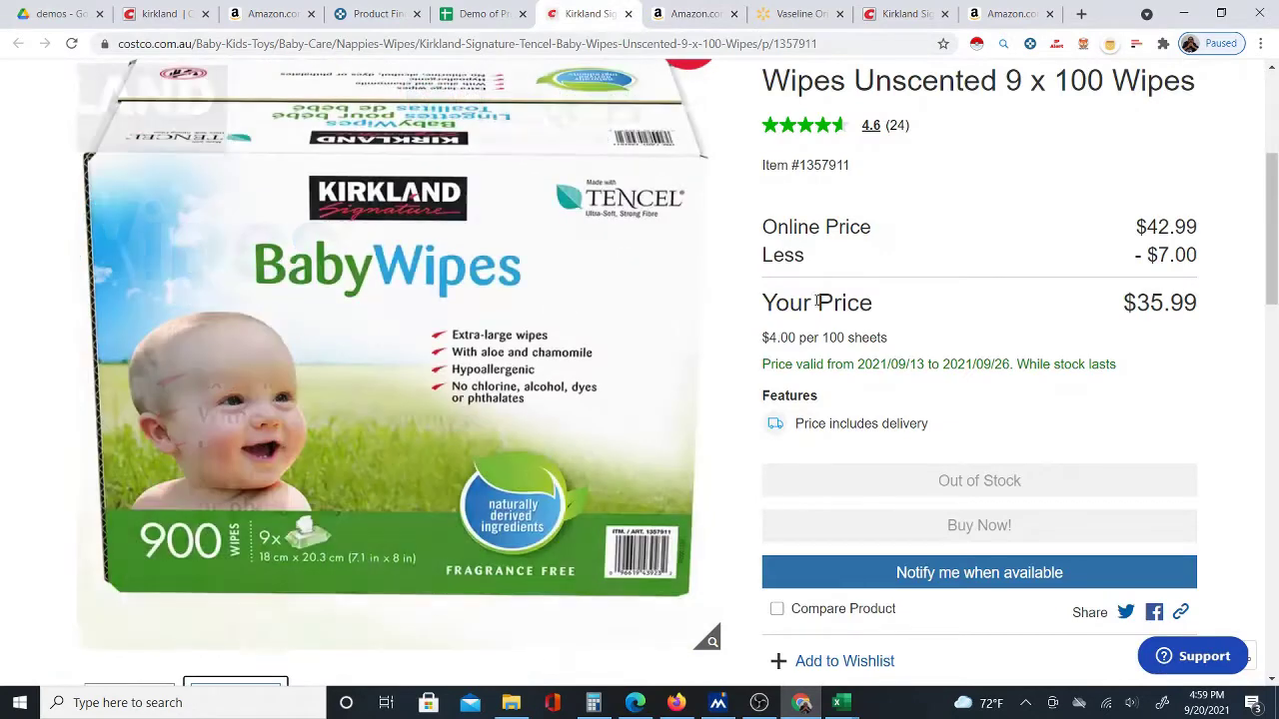
Set the cost of goods for the baby wipes on the Amazon listing to the Costco price of 35.99
left_click_drag(1136, 302, 814, 130)
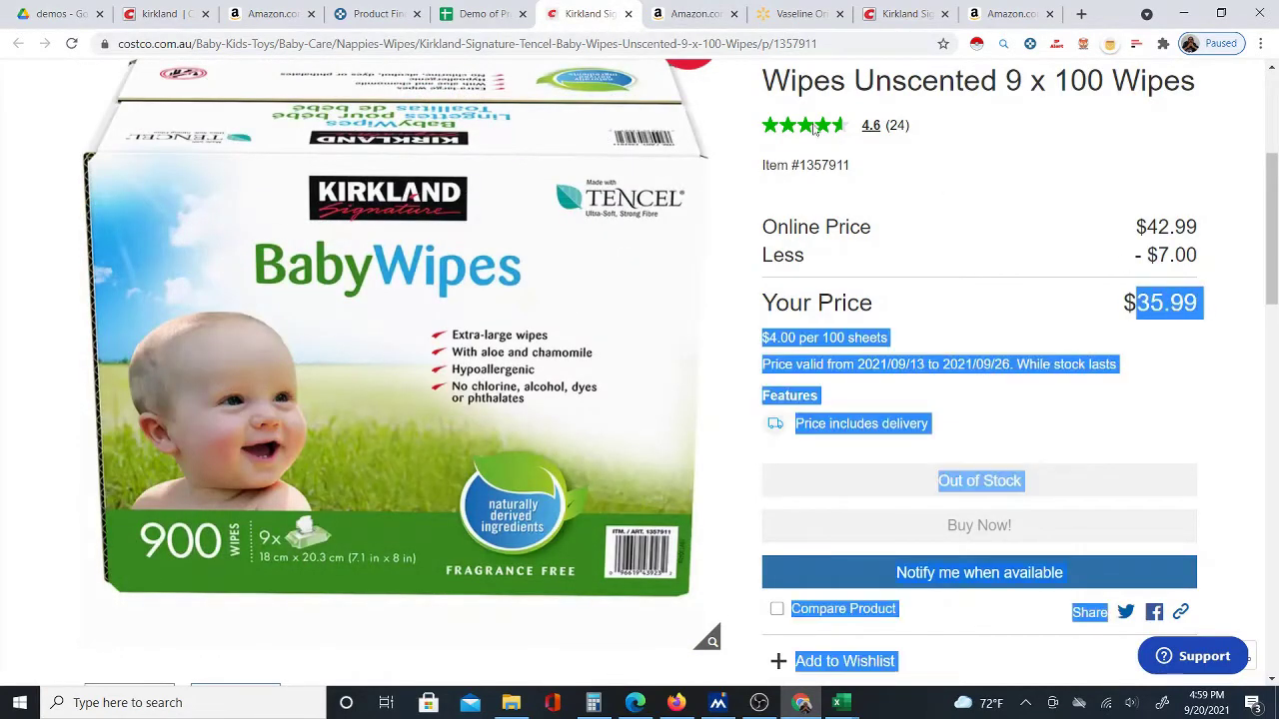
left_click(679, 13)
left_click(687, 307)
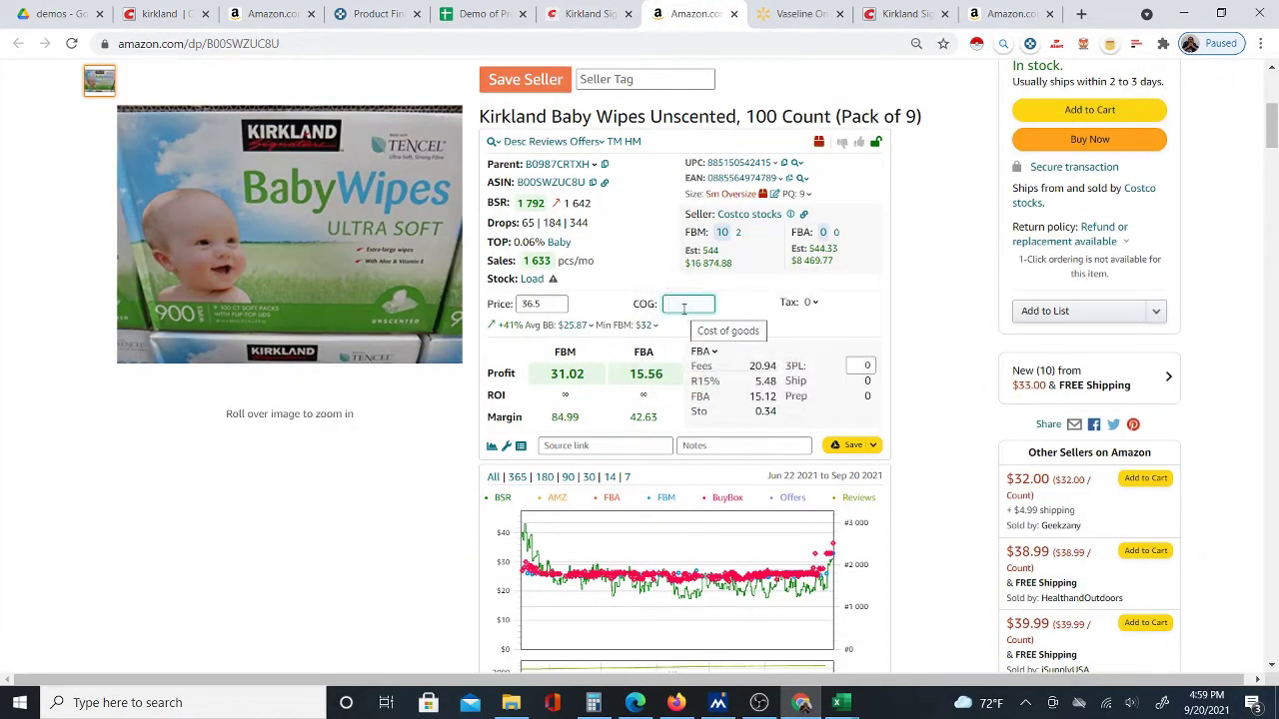
type("35.99")
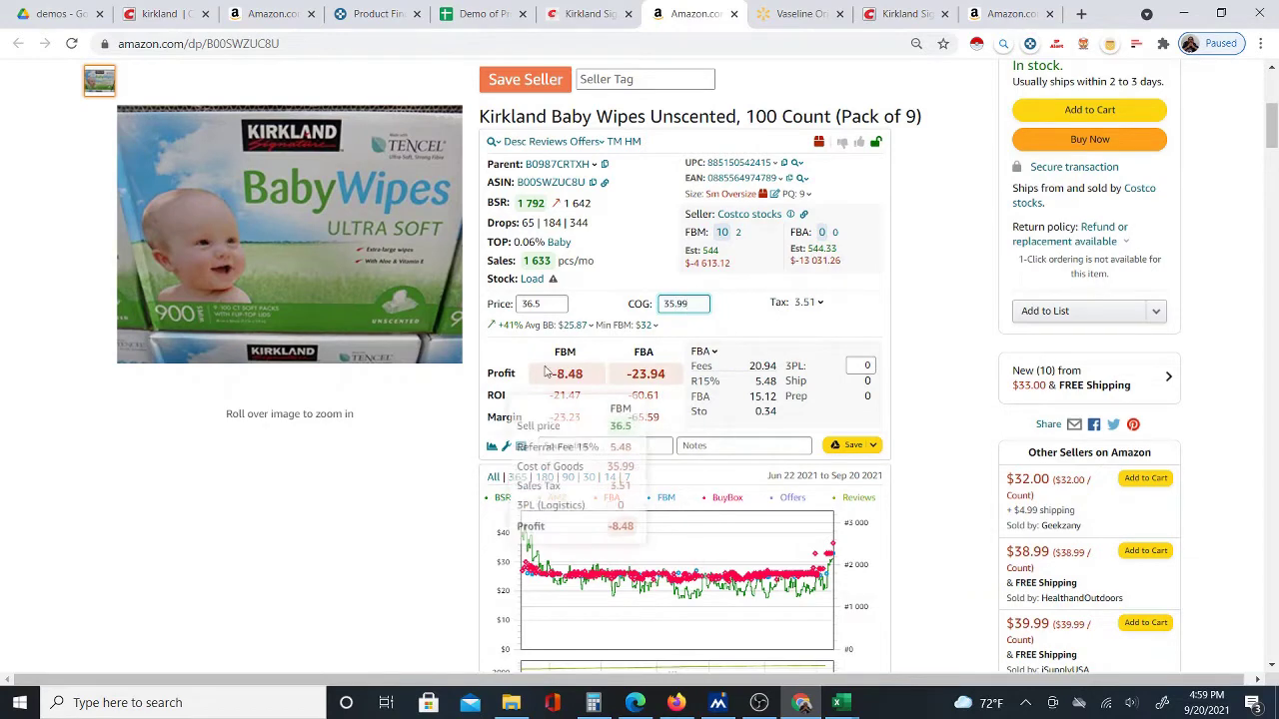
Examine the FBM and FBA profit, the top category percentage and the monthly sales estimate of the baby wipes listing
mouse_move(636, 374)
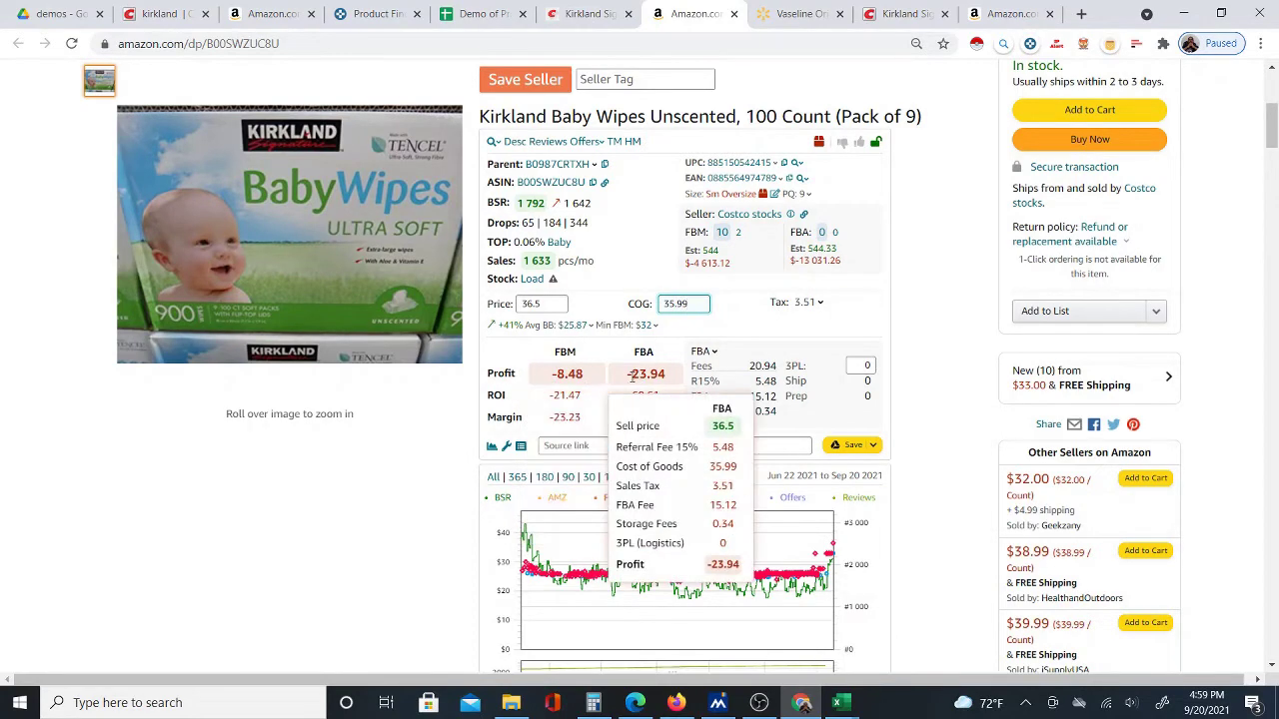
left_click_drag(547, 375, 630, 374)
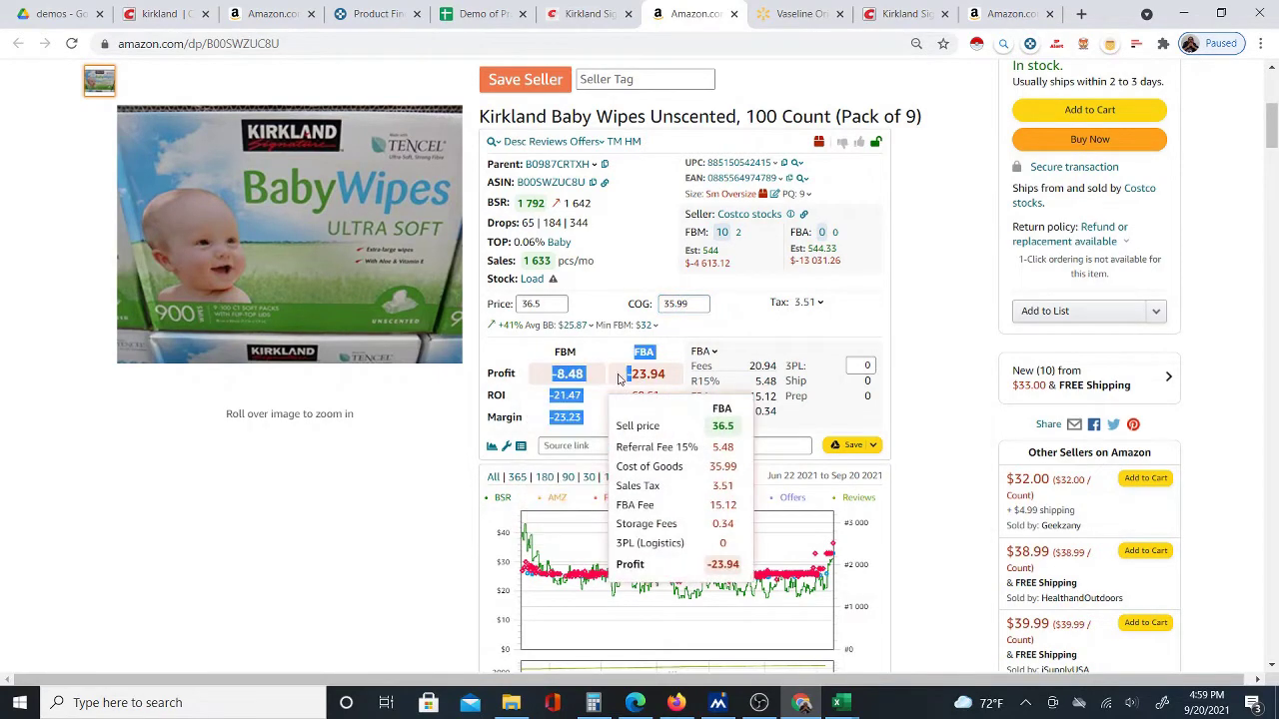
double_click(648, 373)
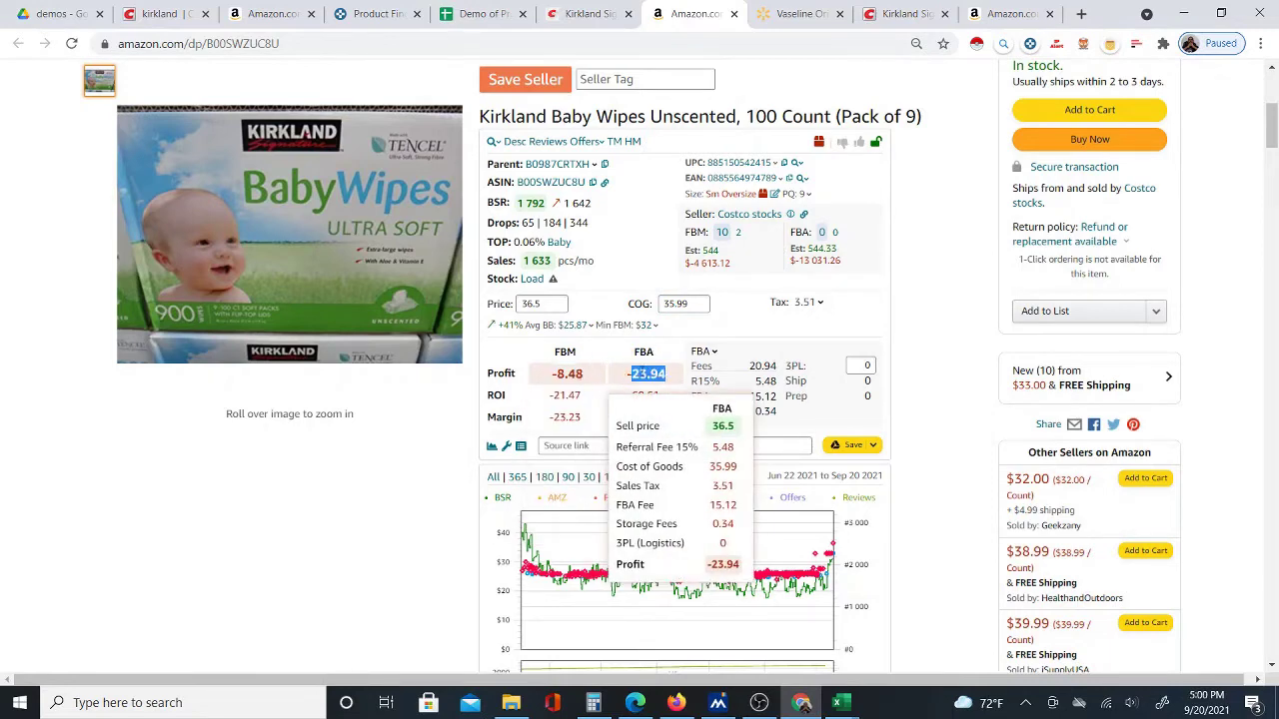
scroll(839, 317, "up", 2)
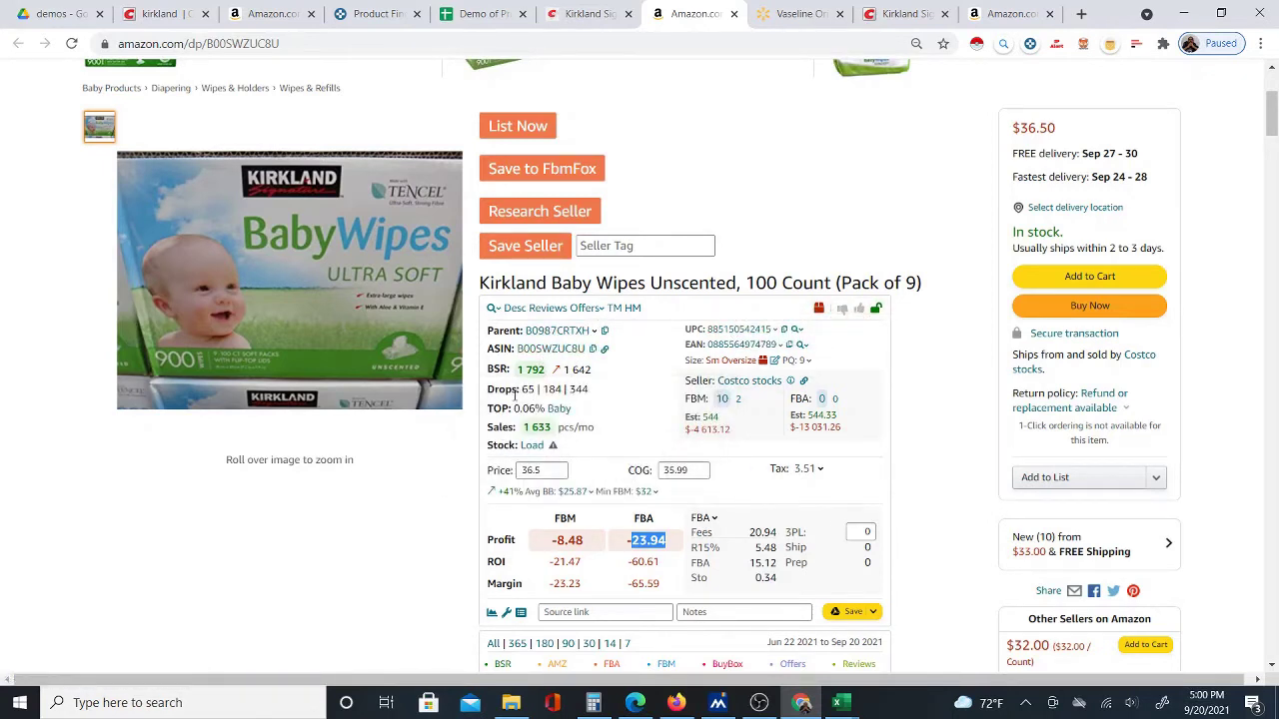
left_click_drag(512, 409, 546, 408)
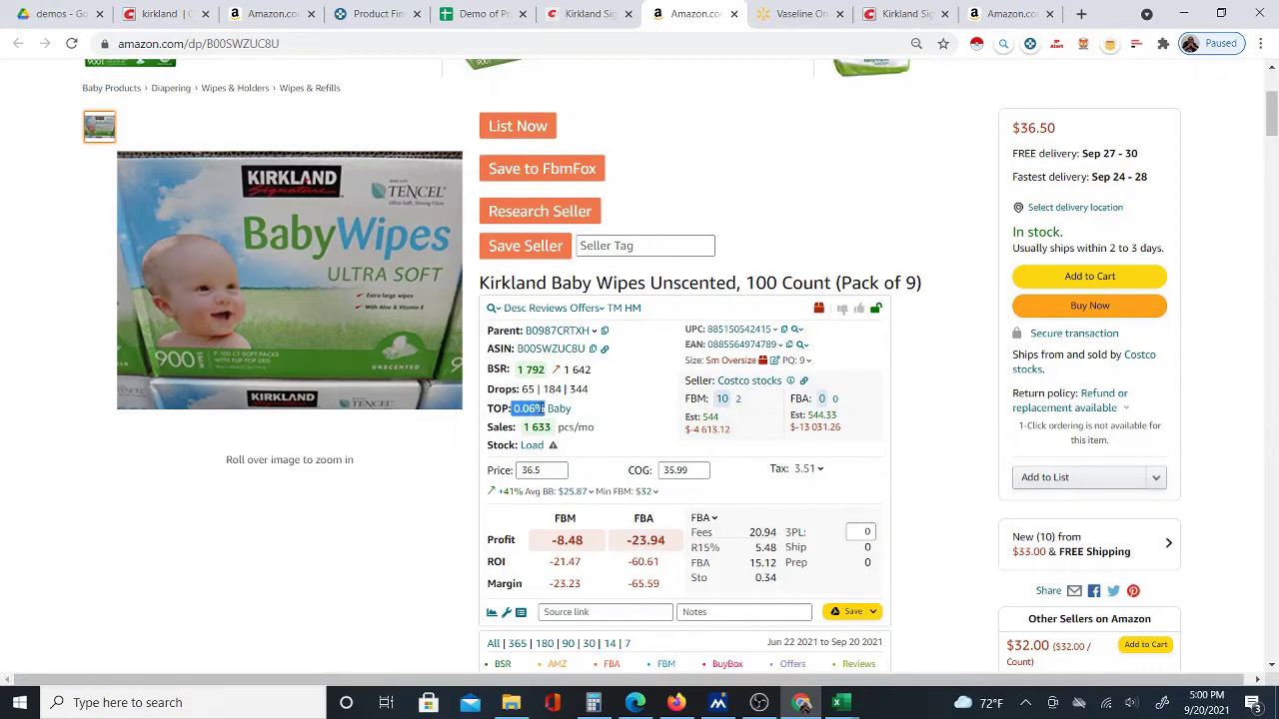
mouse_move(527, 426)
left_click_drag(522, 428, 561, 429)
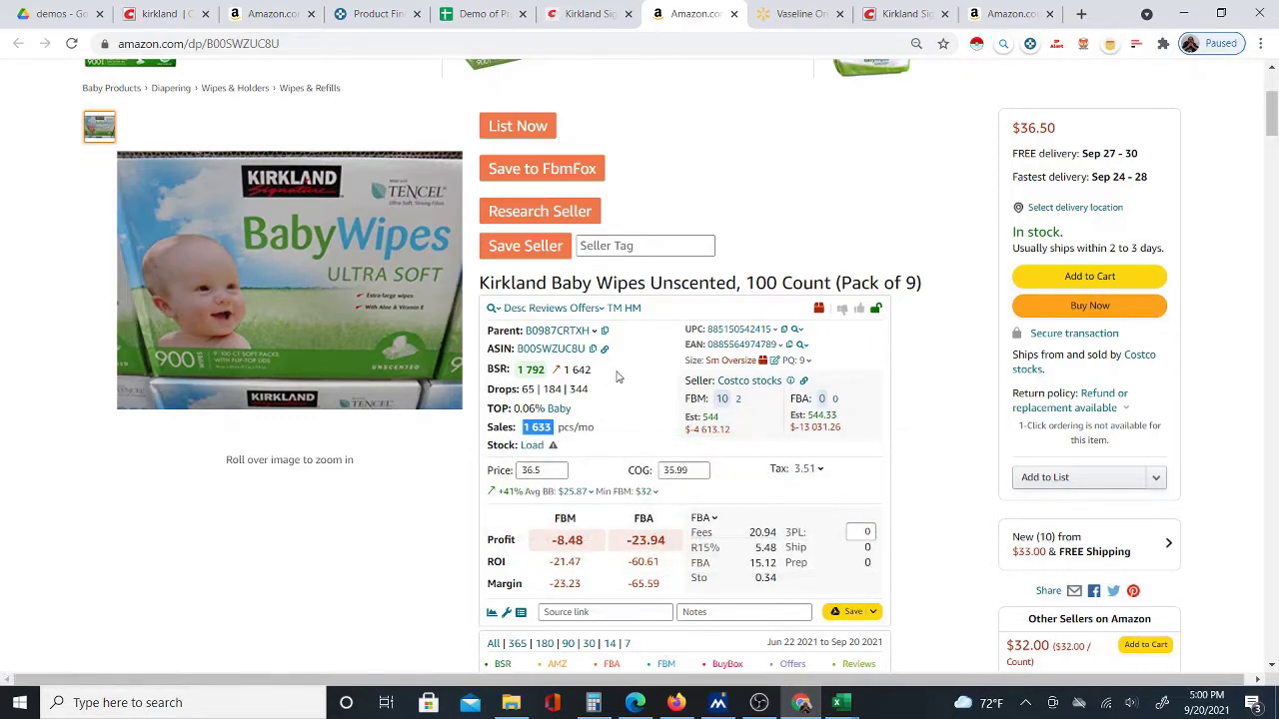
Review the profit figures and price history chart of the baby wipes listing against its Costco page
scroll(743, 470, "down", 2)
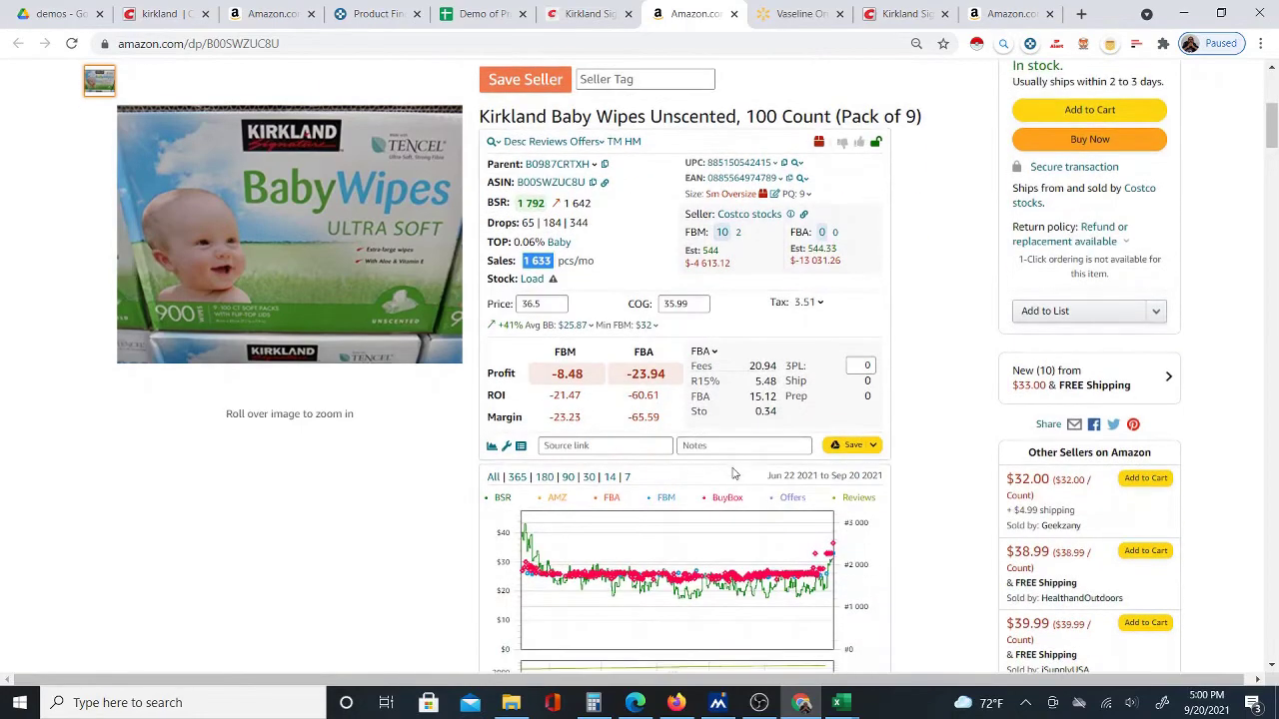
scroll(734, 474, "up", 3)
scroll(619, 419, "down", 5)
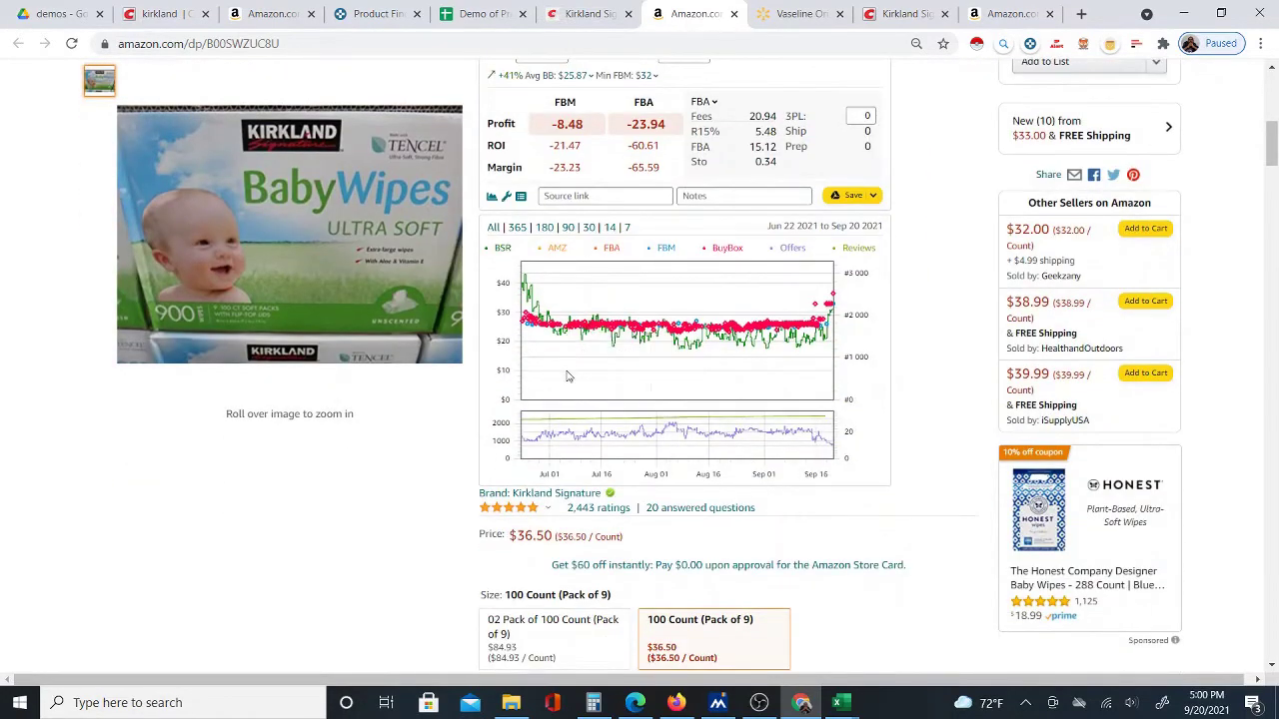
scroll(819, 399, "up", 6)
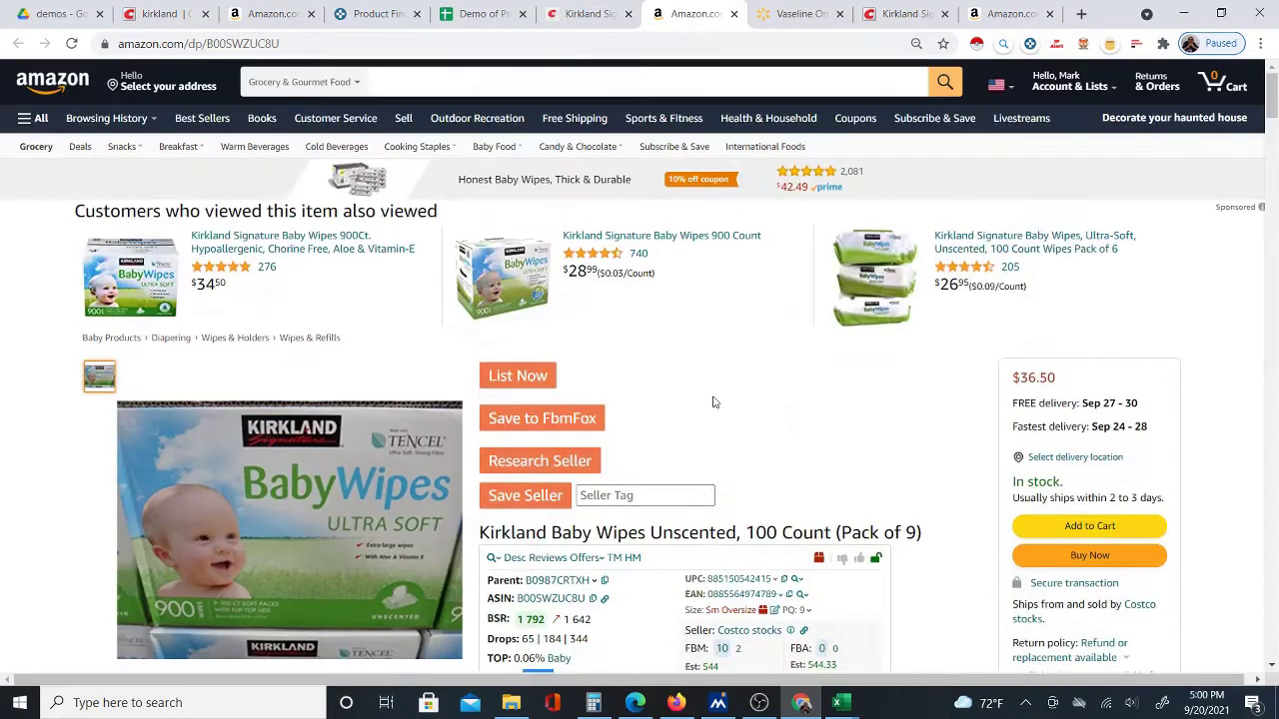
scroll(745, 487, "down", 2)
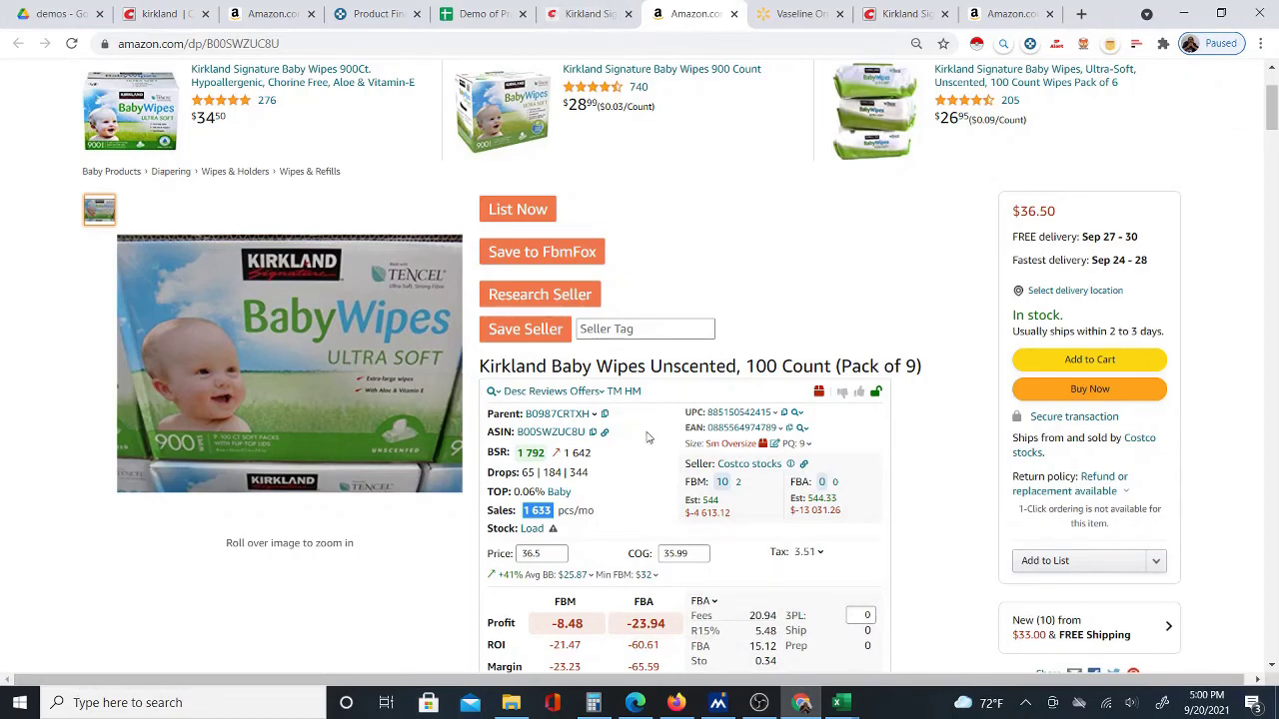
left_click(585, 10)
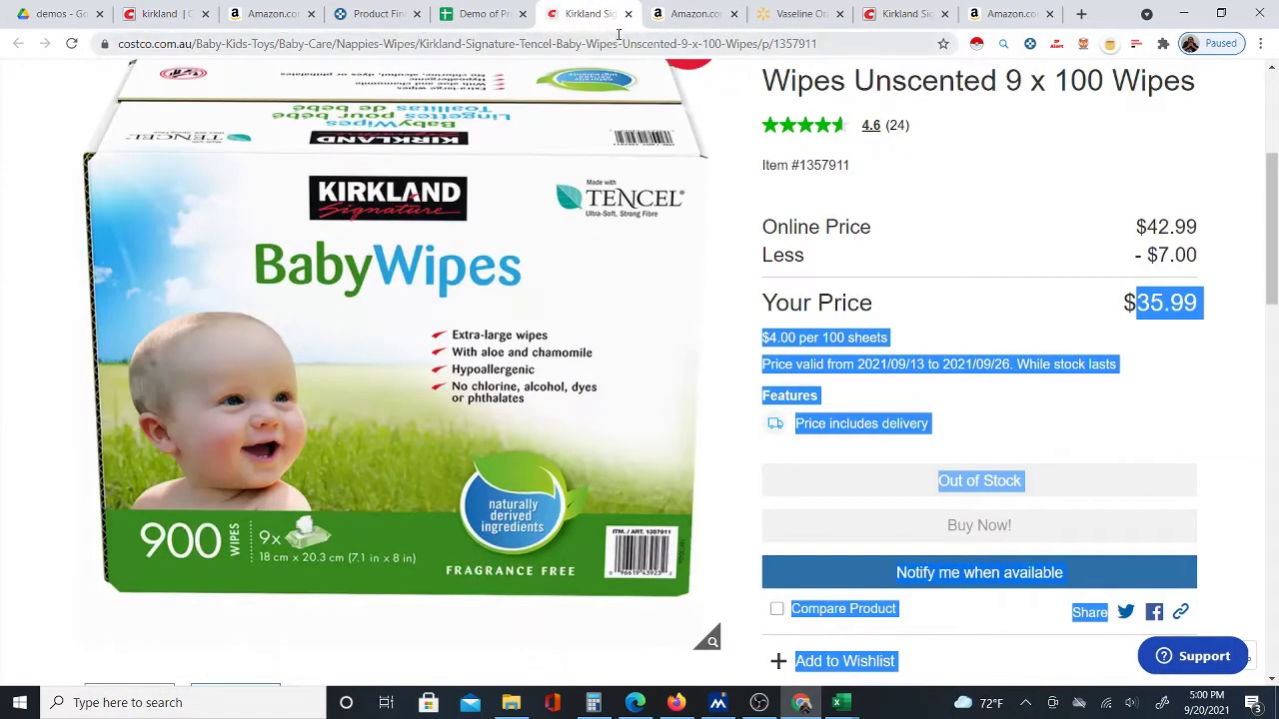
From row 24 of the sourcing sheet, open the Amazon mixed nuts listing and its Walmart source, placing the Amazon page before the Walmart one
key("alt+Tab")
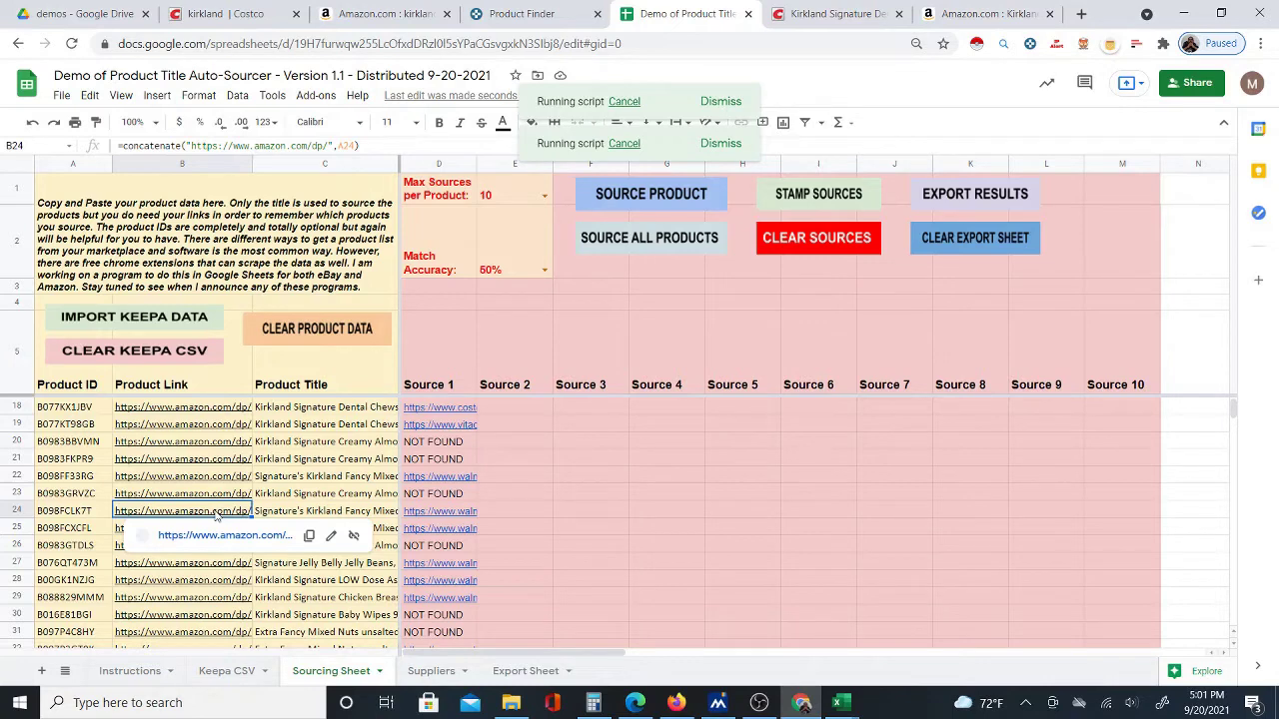
left_click(242, 534)
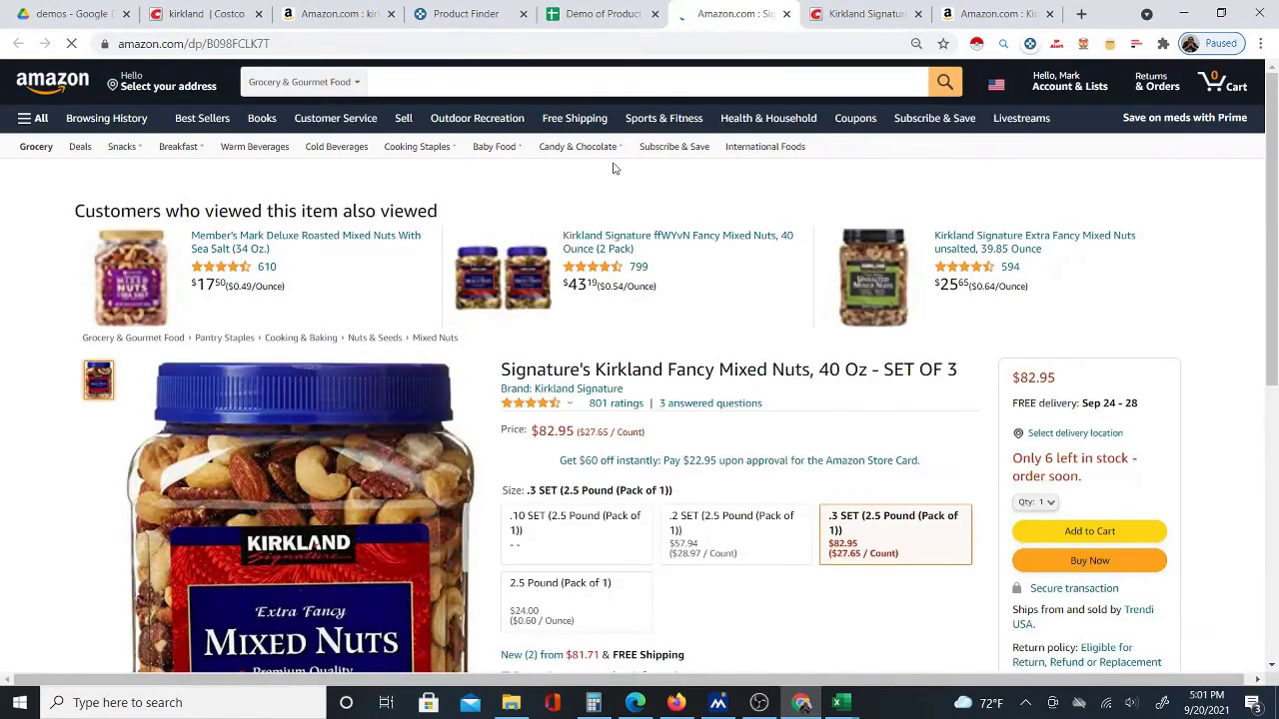
scroll(671, 149, "down", 2)
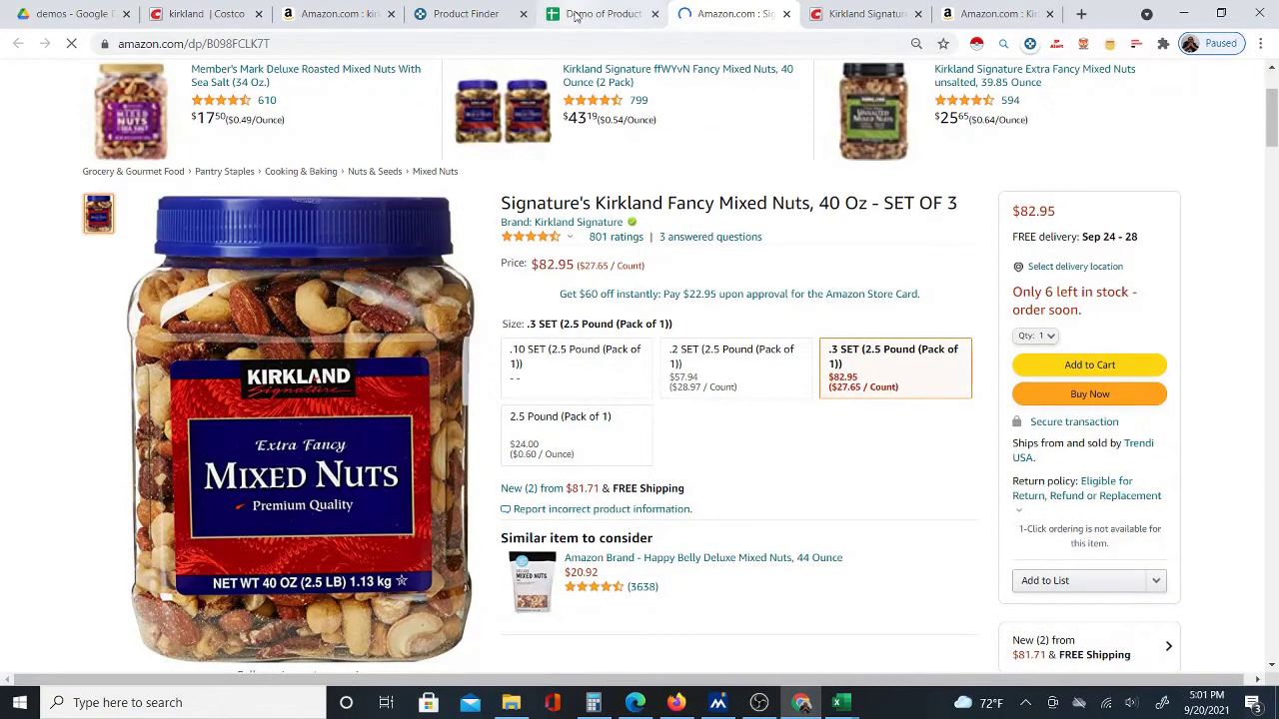
left_click(584, 14)
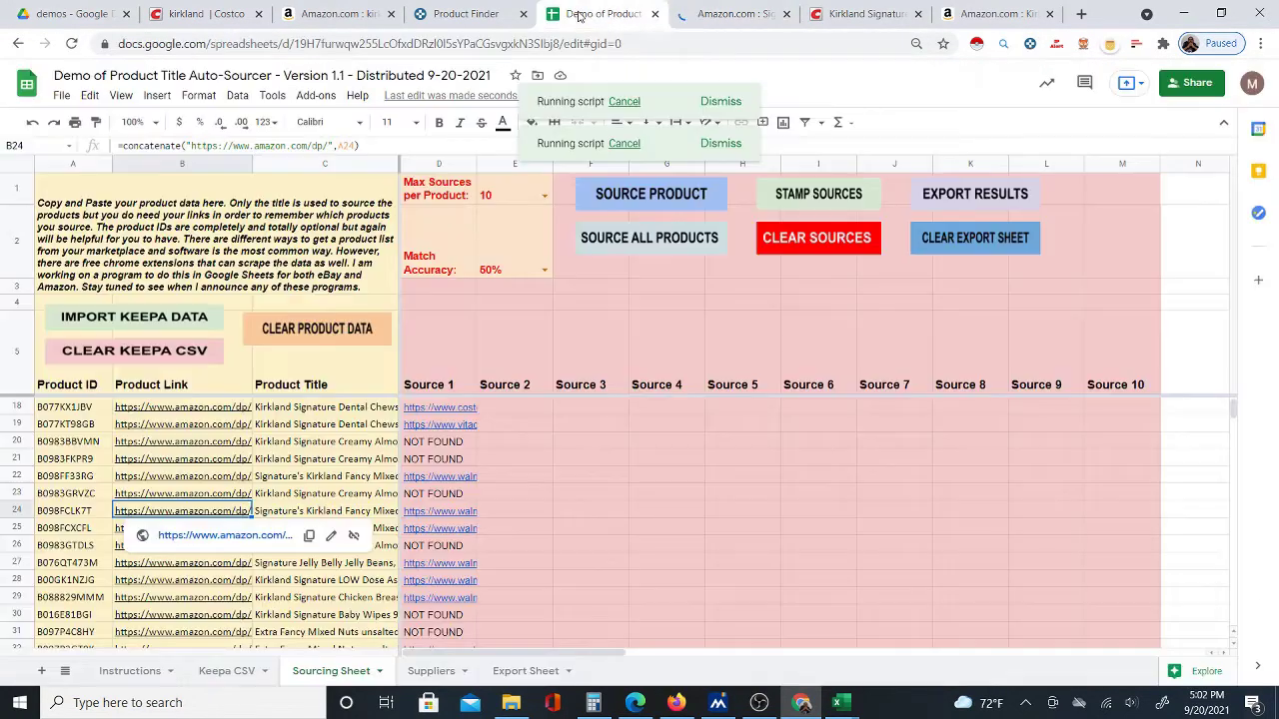
left_click(431, 512)
left_click(460, 541)
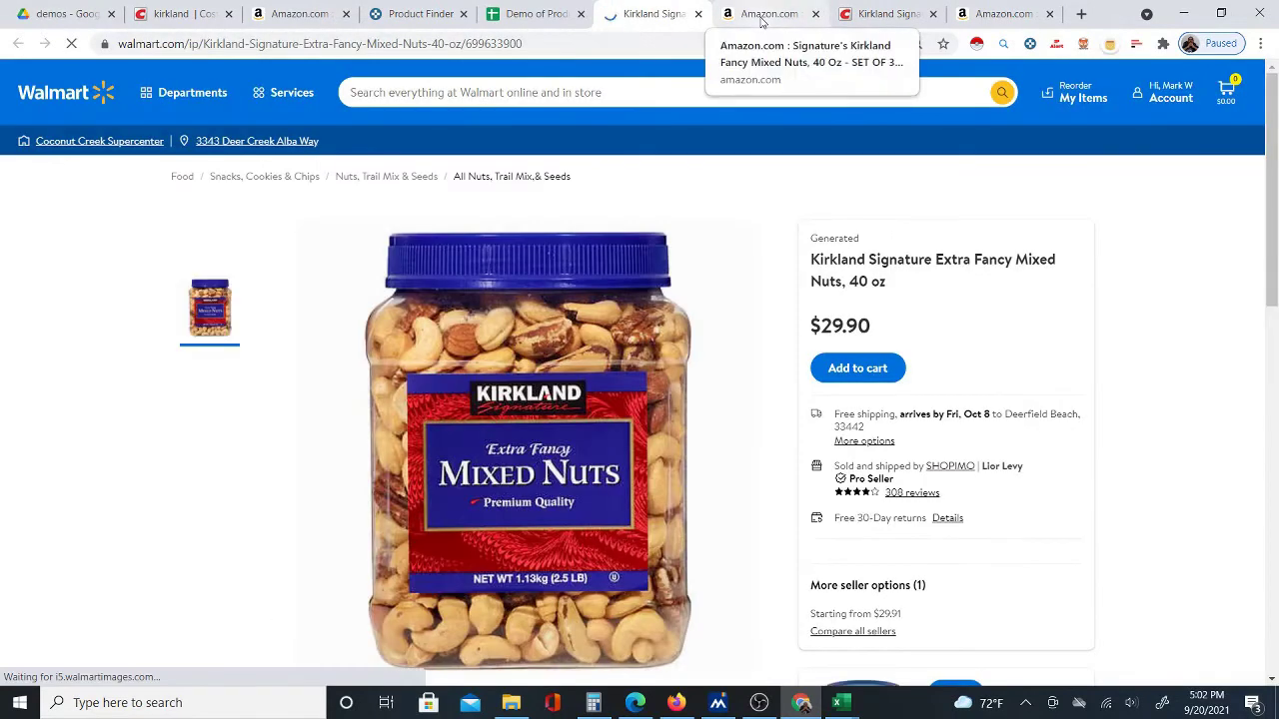
left_click_drag(761, 18, 657, 24)
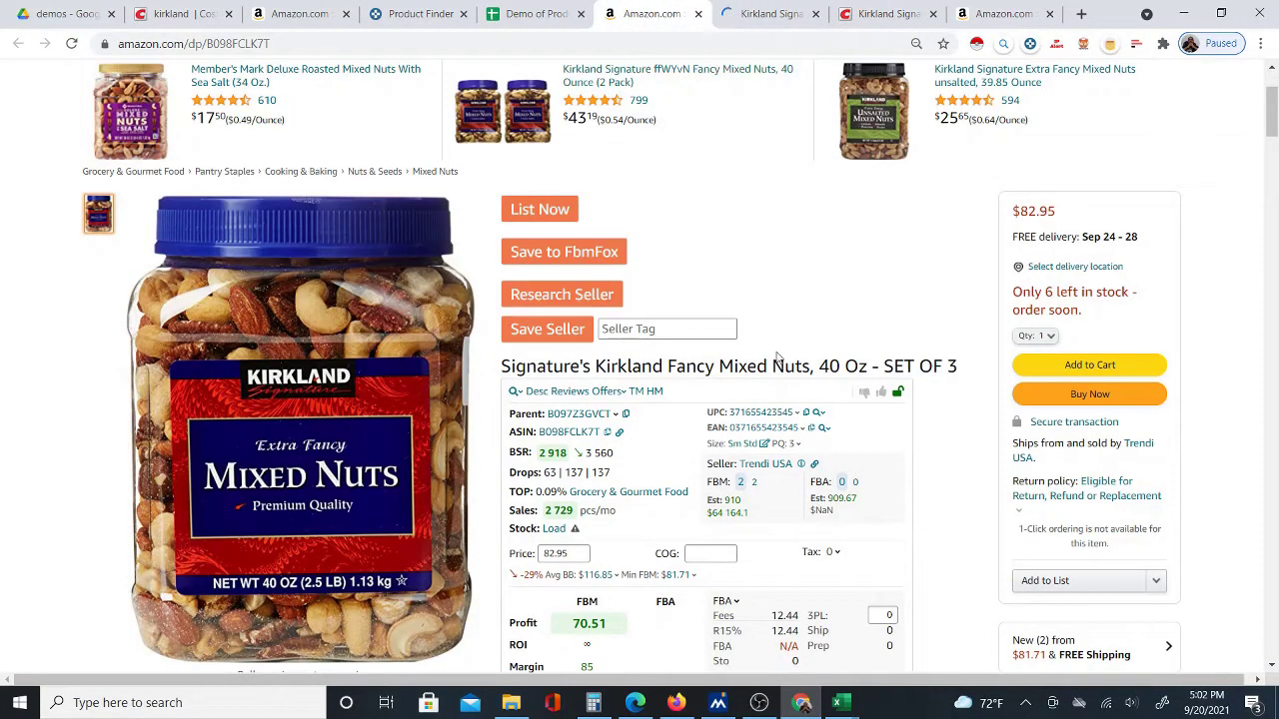
Compare the product image, title and pack size of the mixed nuts between the Amazon listing and the Walmart page
mouse_move(447, 362)
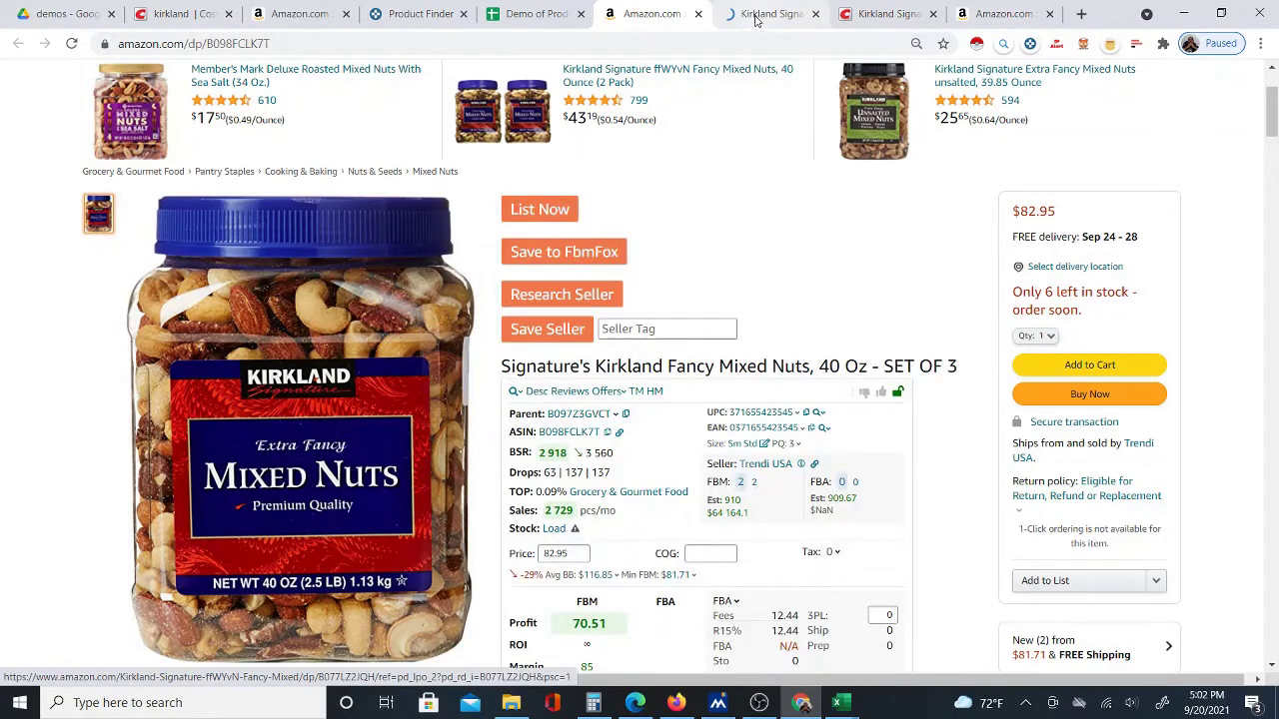
left_click(756, 14)
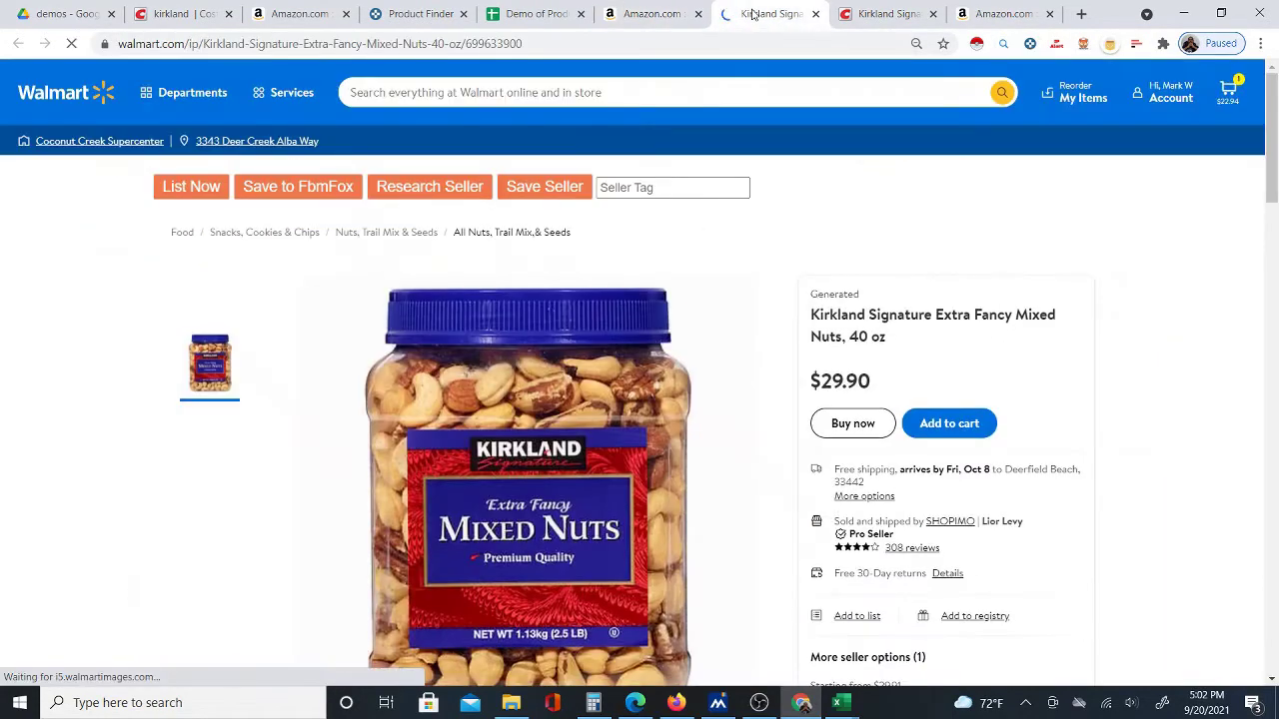
scroll(577, 482, "down", 1)
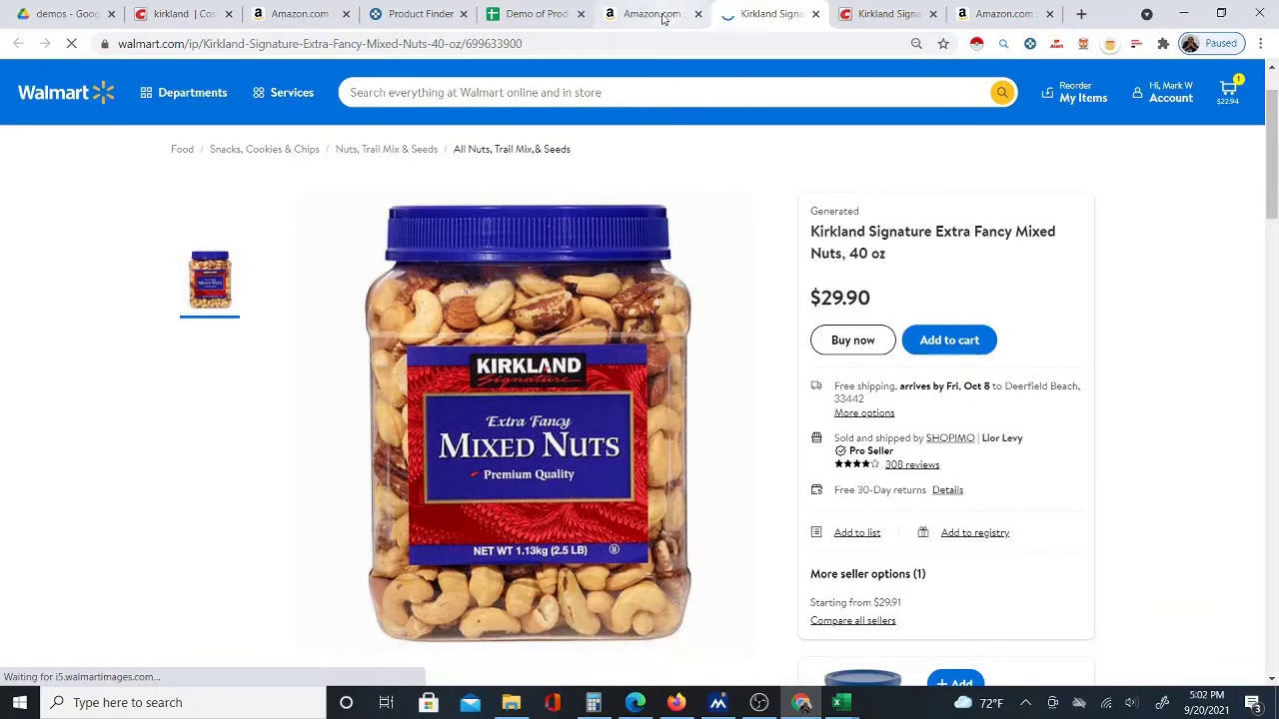
key("ctrl+shift+Tab")
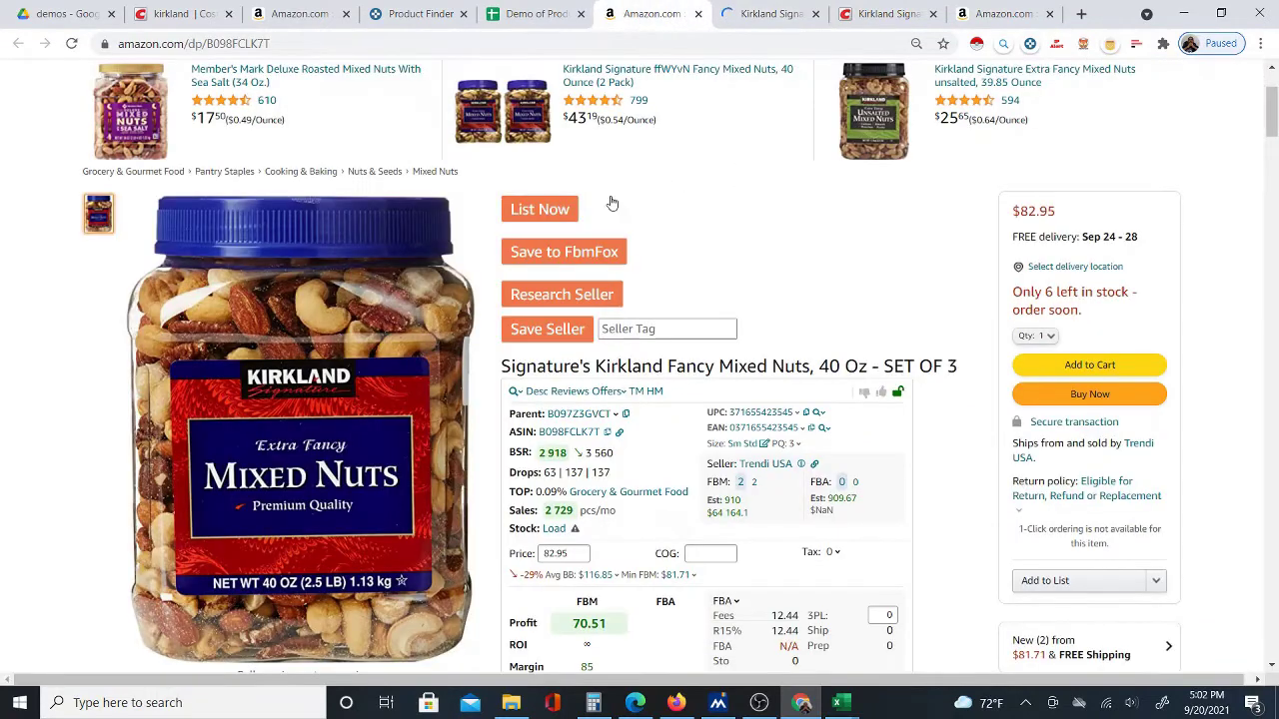
scroll(600, 420, "down", 1)
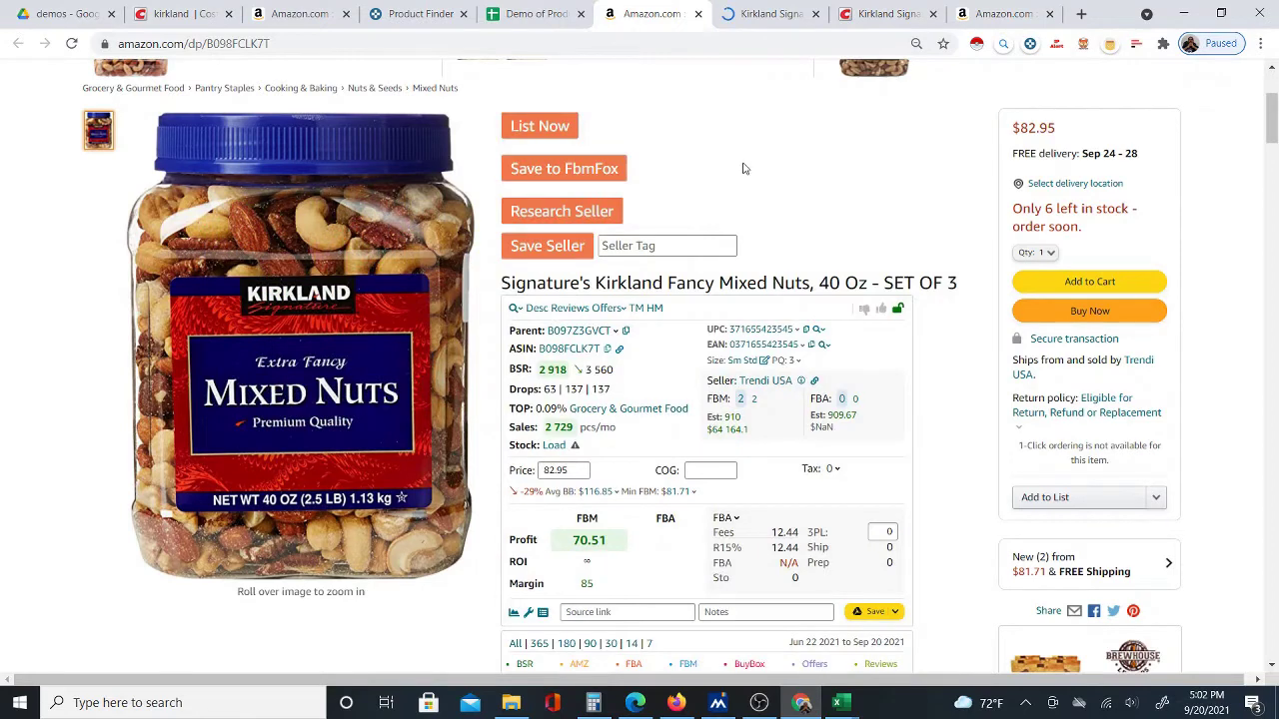
left_click(764, 20)
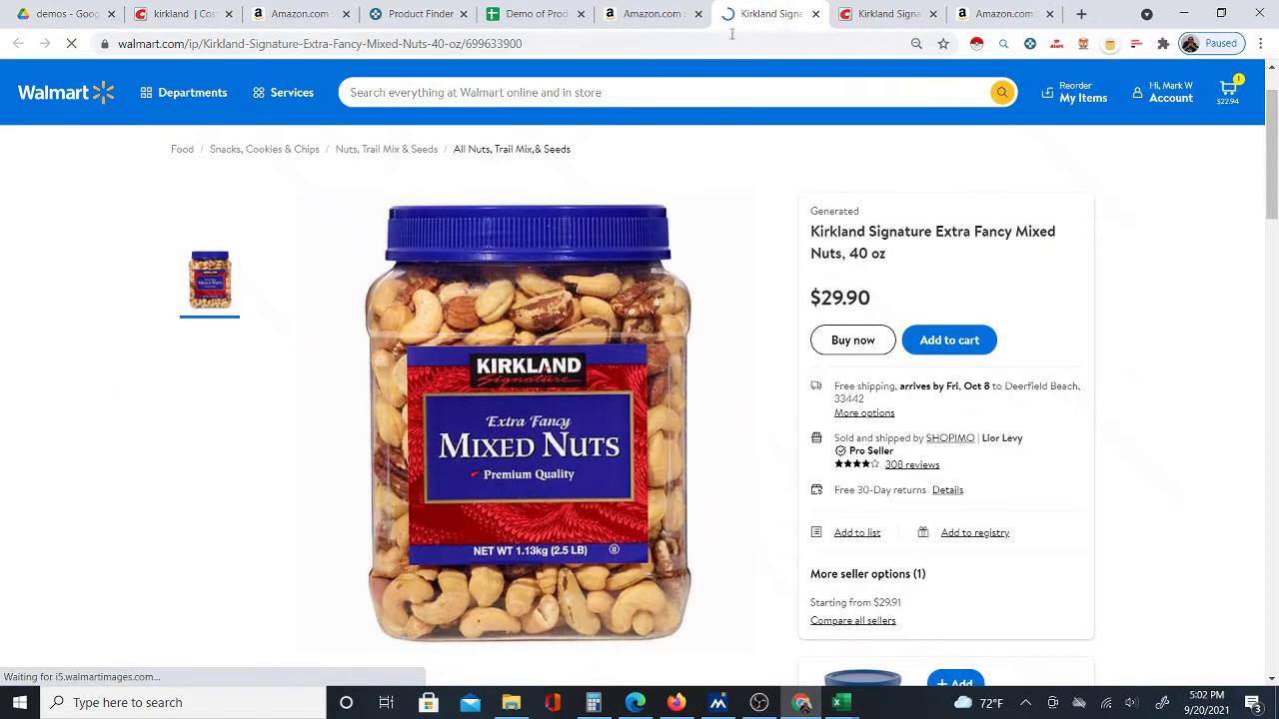
left_click(649, 13)
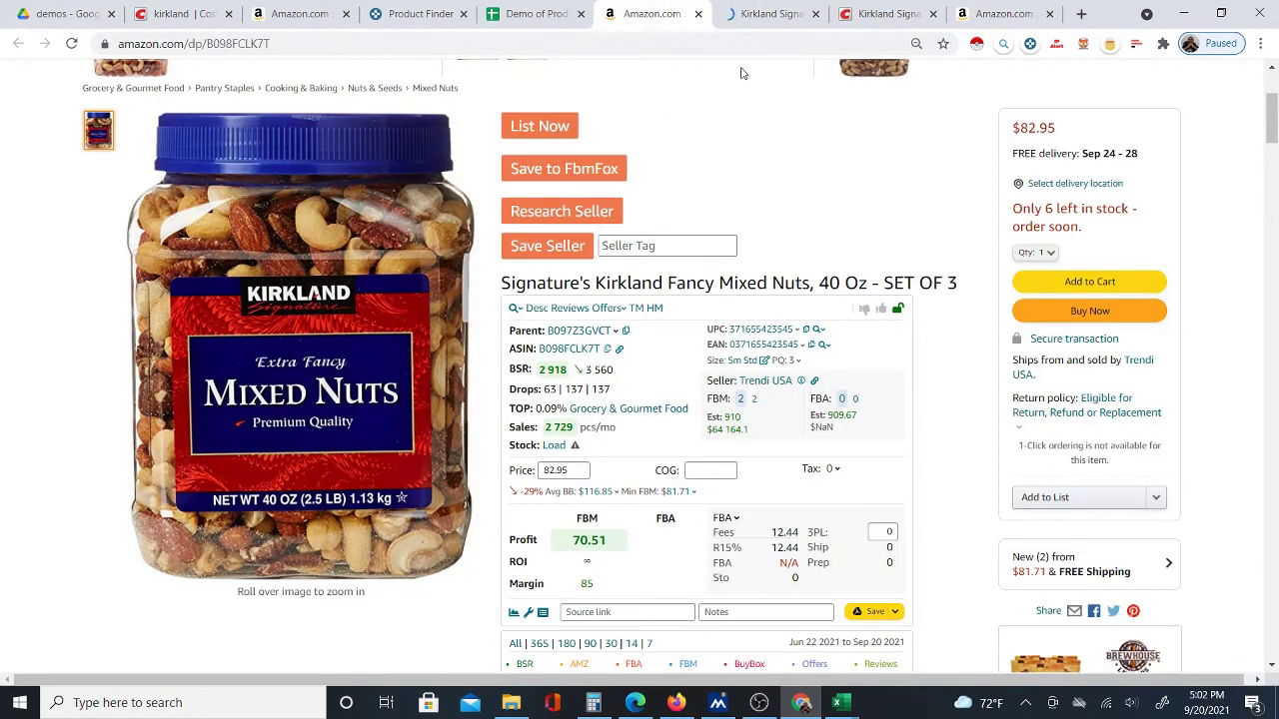
Check the Walmart mixed nuts price and delivery details against the Amazon set of 3, and close both product pages
left_click(761, 18)
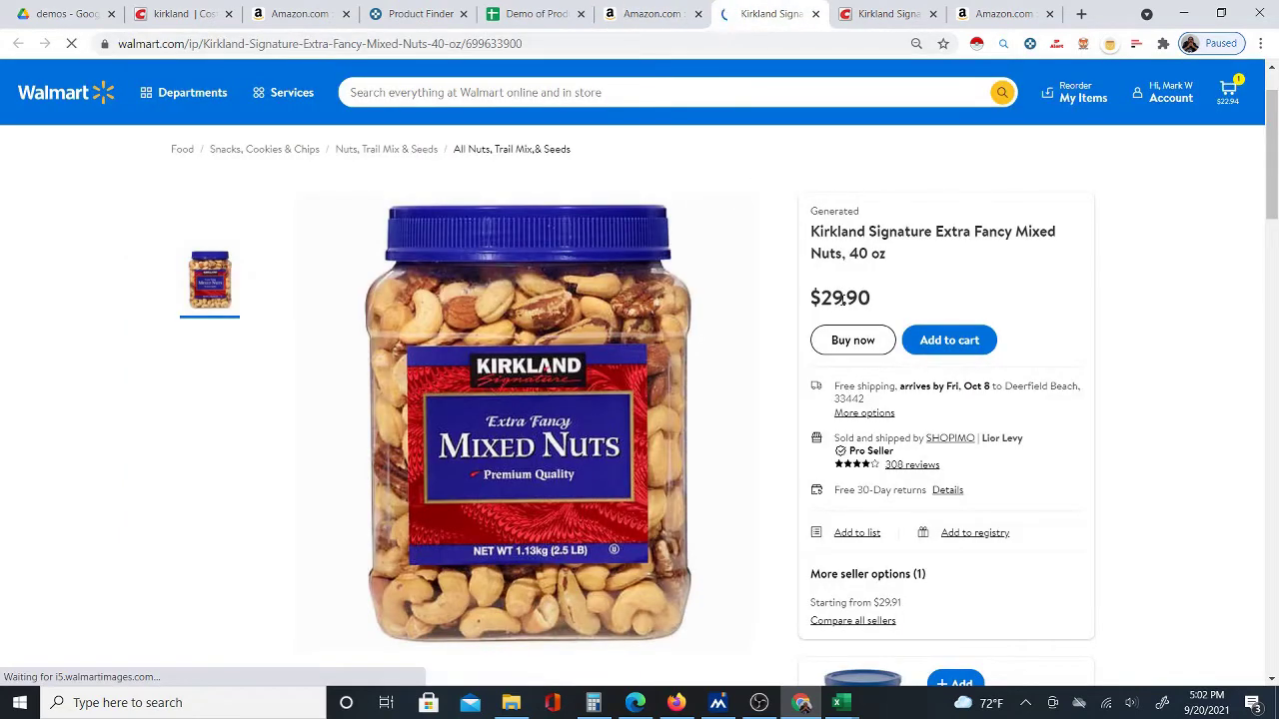
scroll(899, 350, "down", 1)
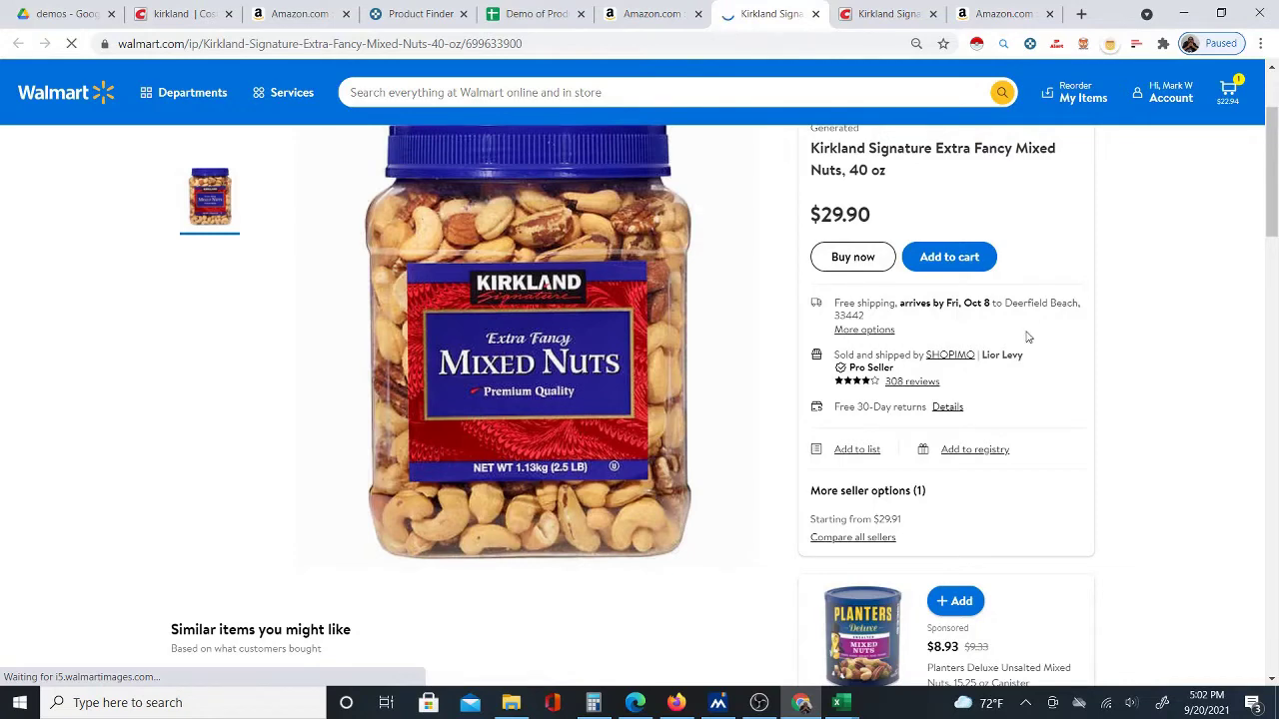
scroll(1039, 329, "up", 1)
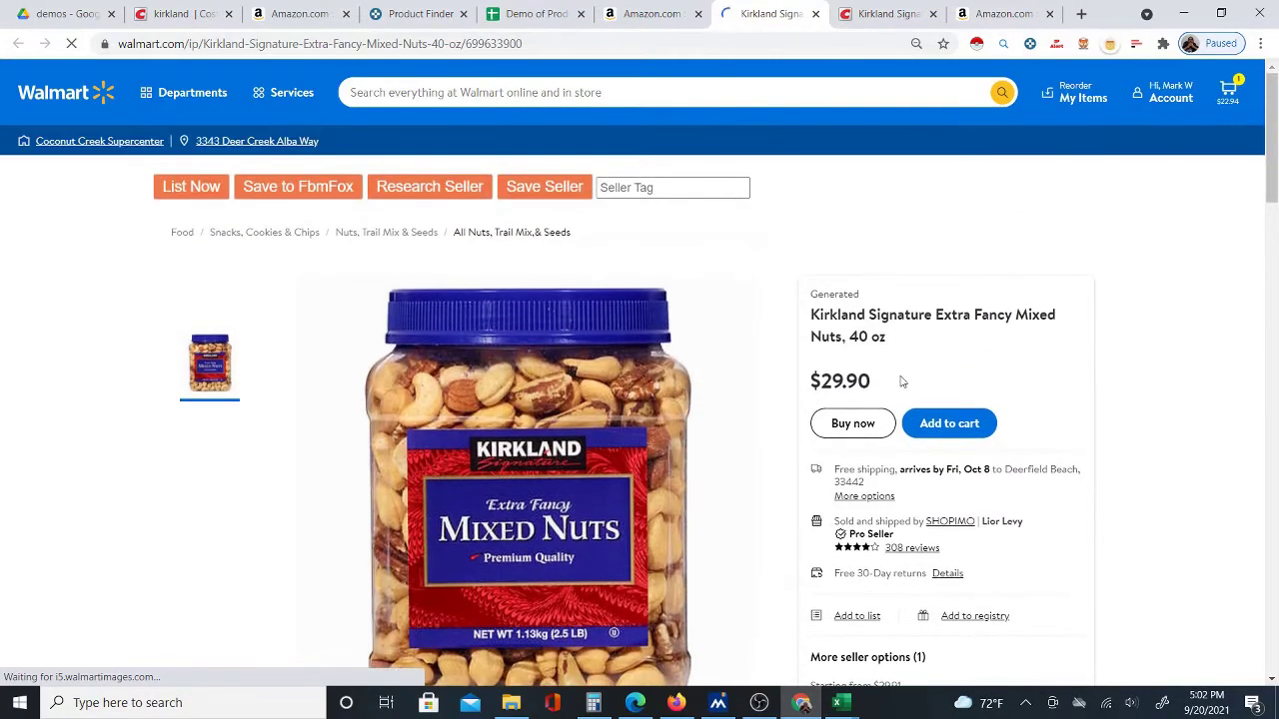
left_click_drag(811, 381, 867, 380)
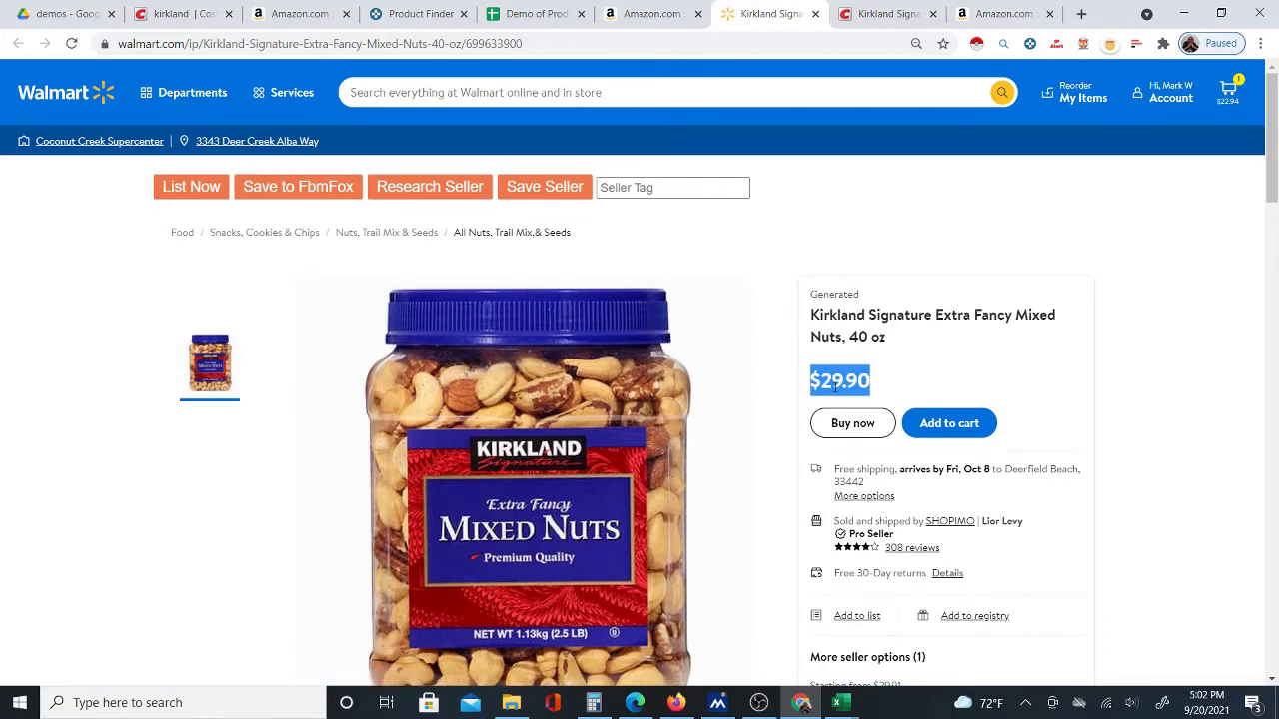
left_click(651, 14)
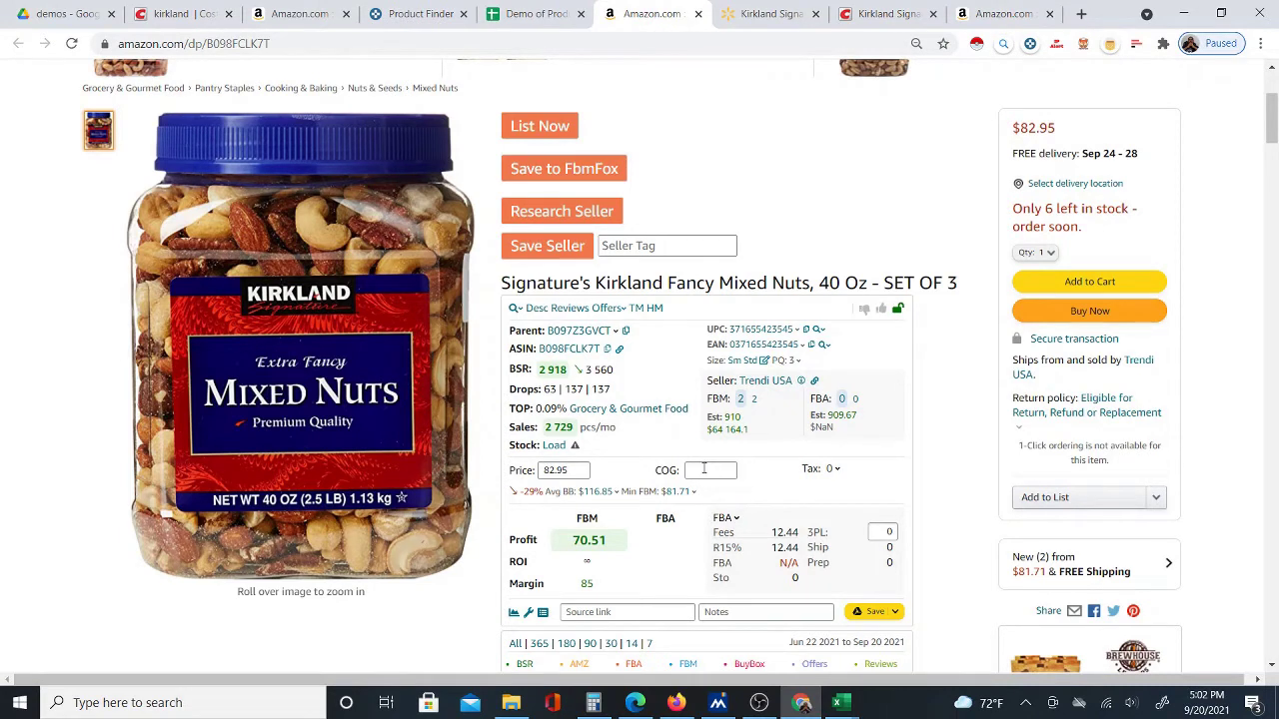
left_click(699, 15)
left_click(700, 15)
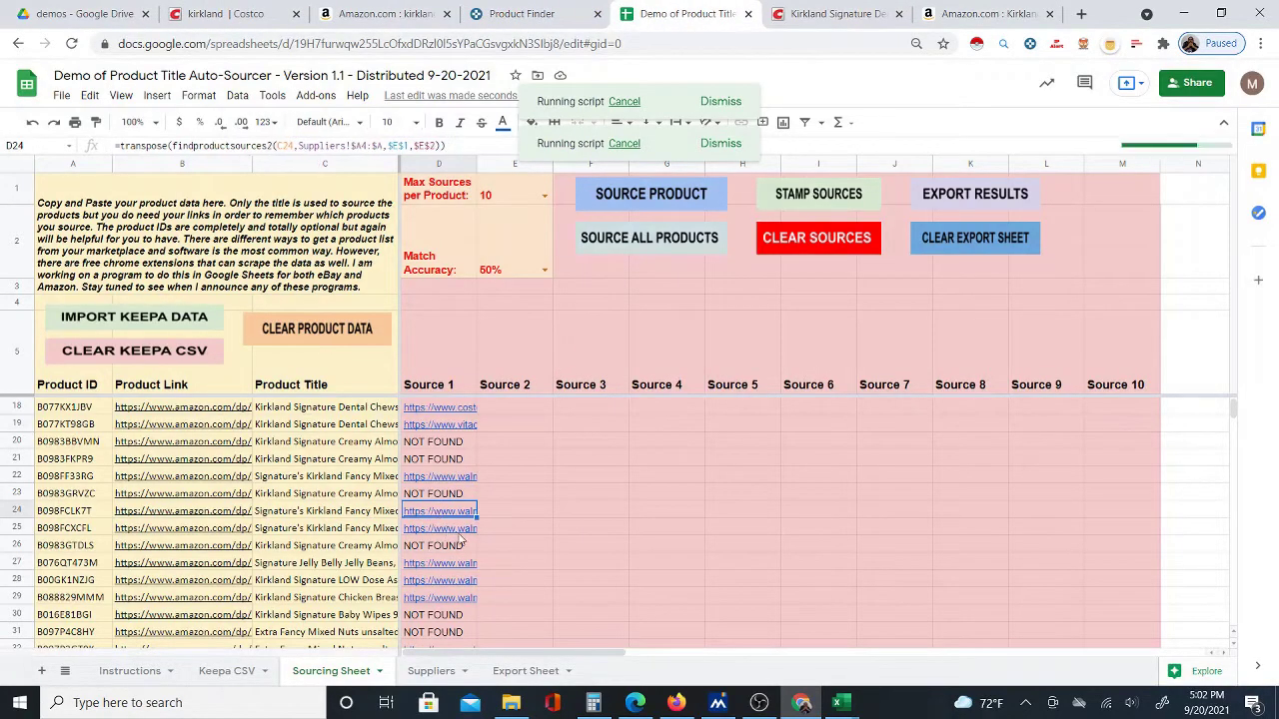
Open the Amazon listing from row 25 of the sourcing sheet and examine the availability and sales figures of the mixed nuts set of 10
left_click(236, 528)
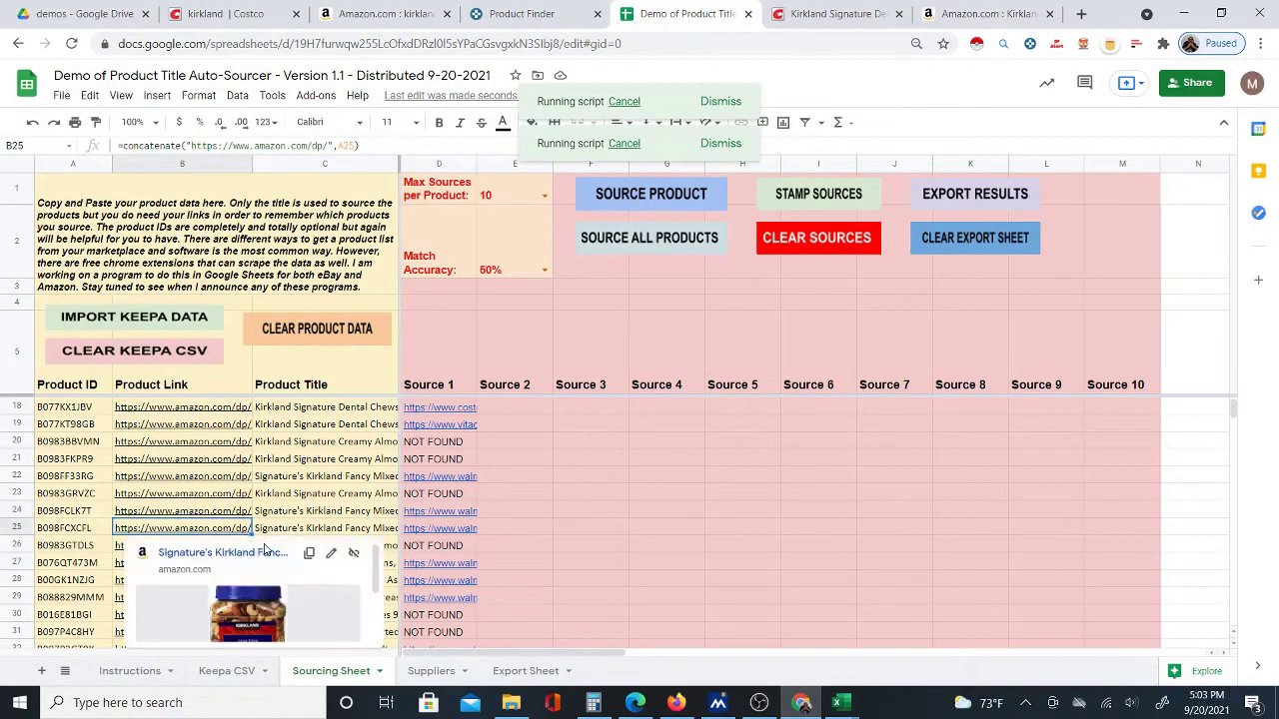
scroll(440, 514, "down", 1)
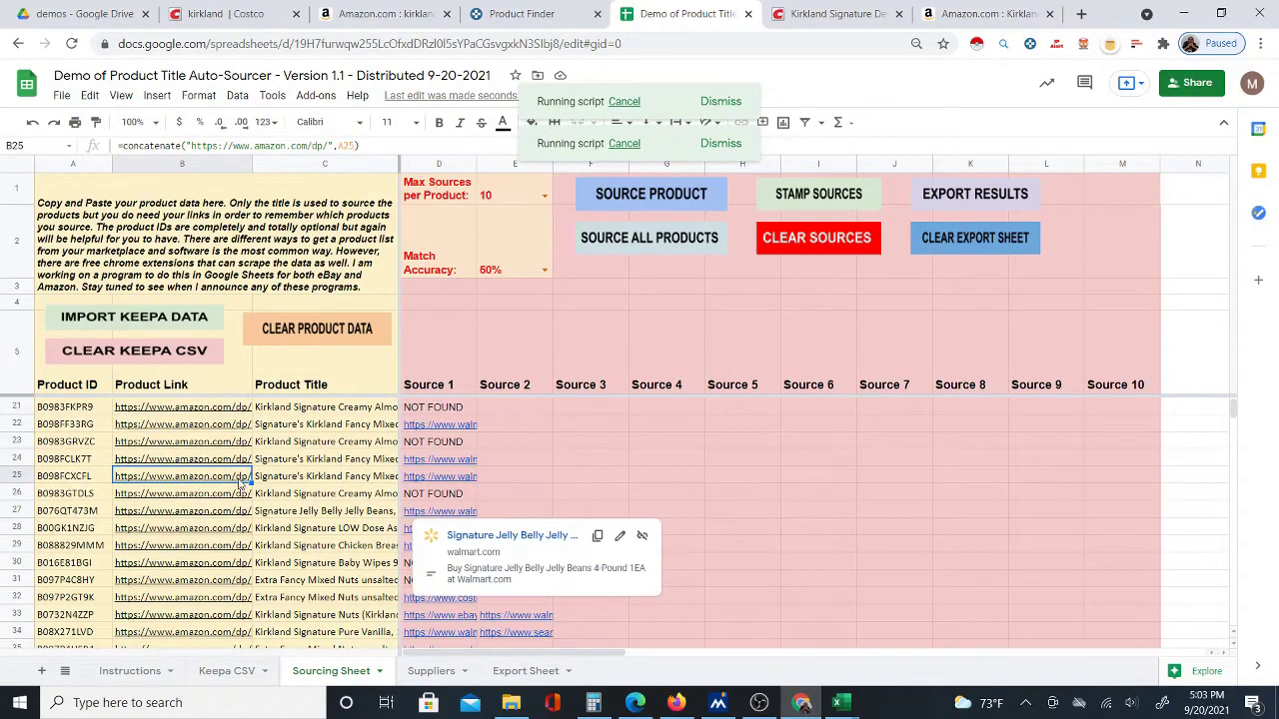
left_click(232, 504)
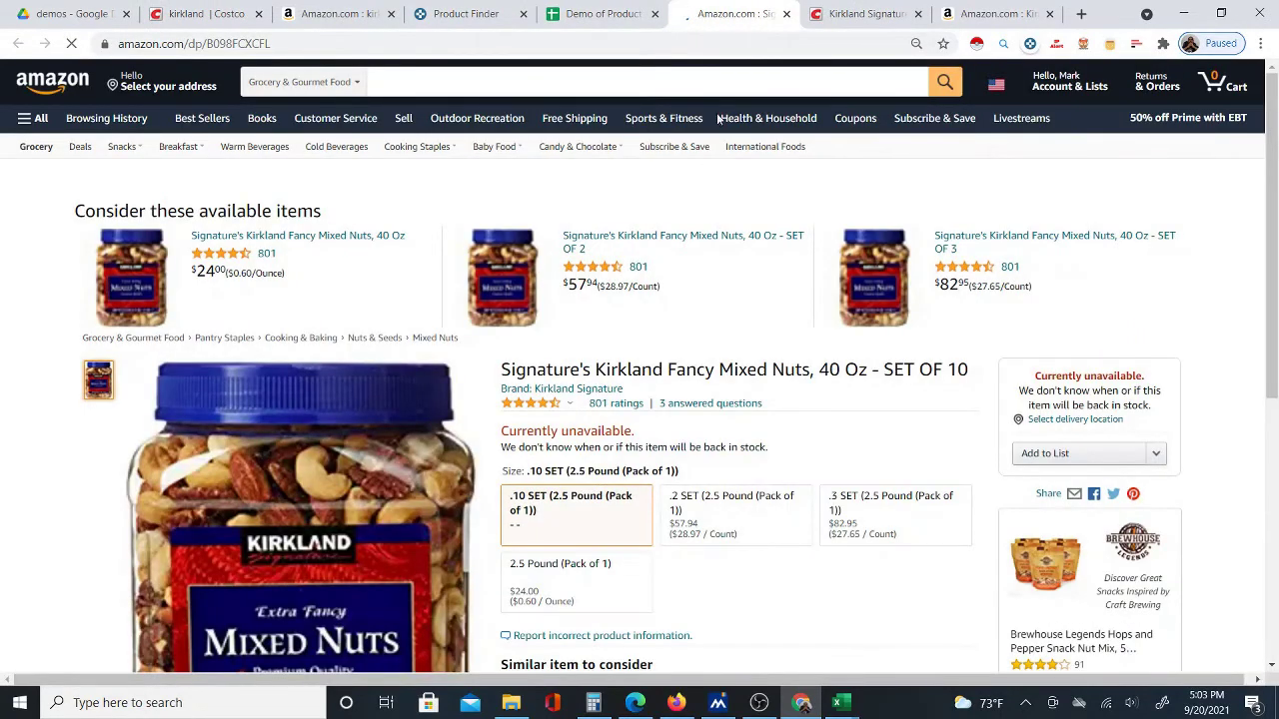
scroll(742, 225, "down", 1)
scroll(743, 225, "down", 1)
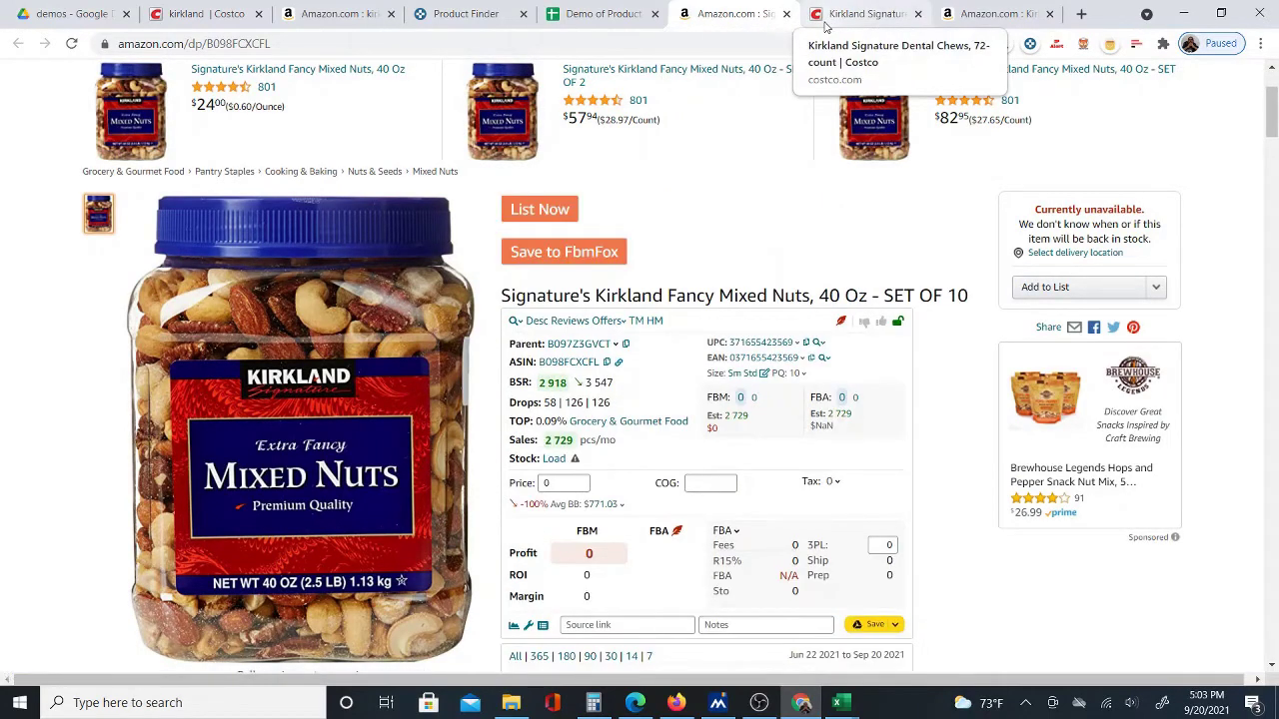
Check the dental chews price on the Costco page, and compare the row 25 product title with its Walmart source preview in the sourcing sheet
left_click(827, 16)
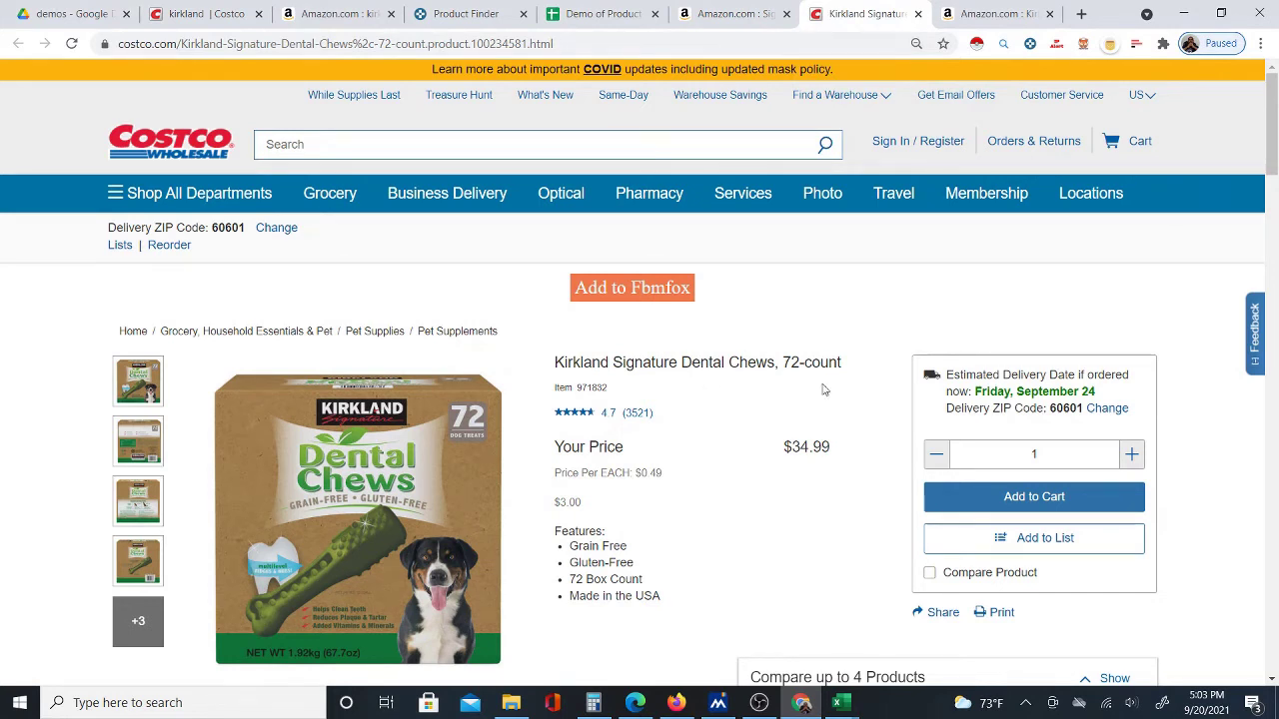
left_click_drag(829, 448, 787, 447)
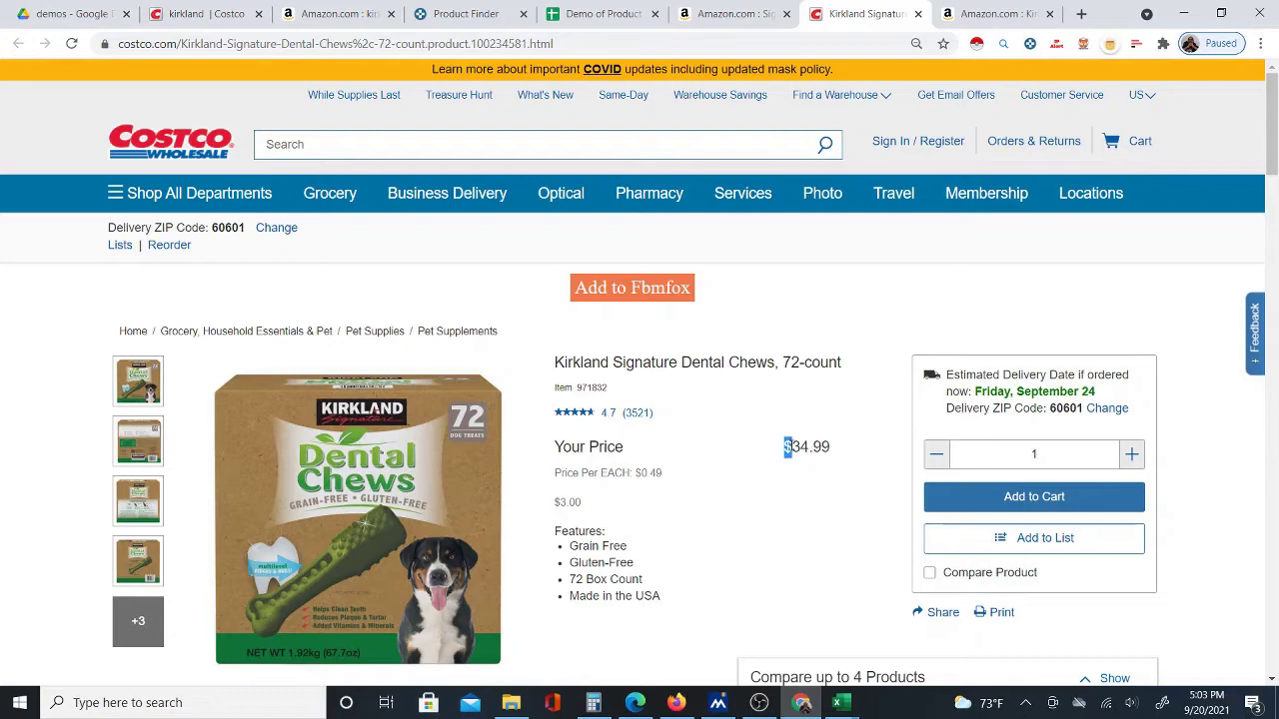
left_click(603, 14)
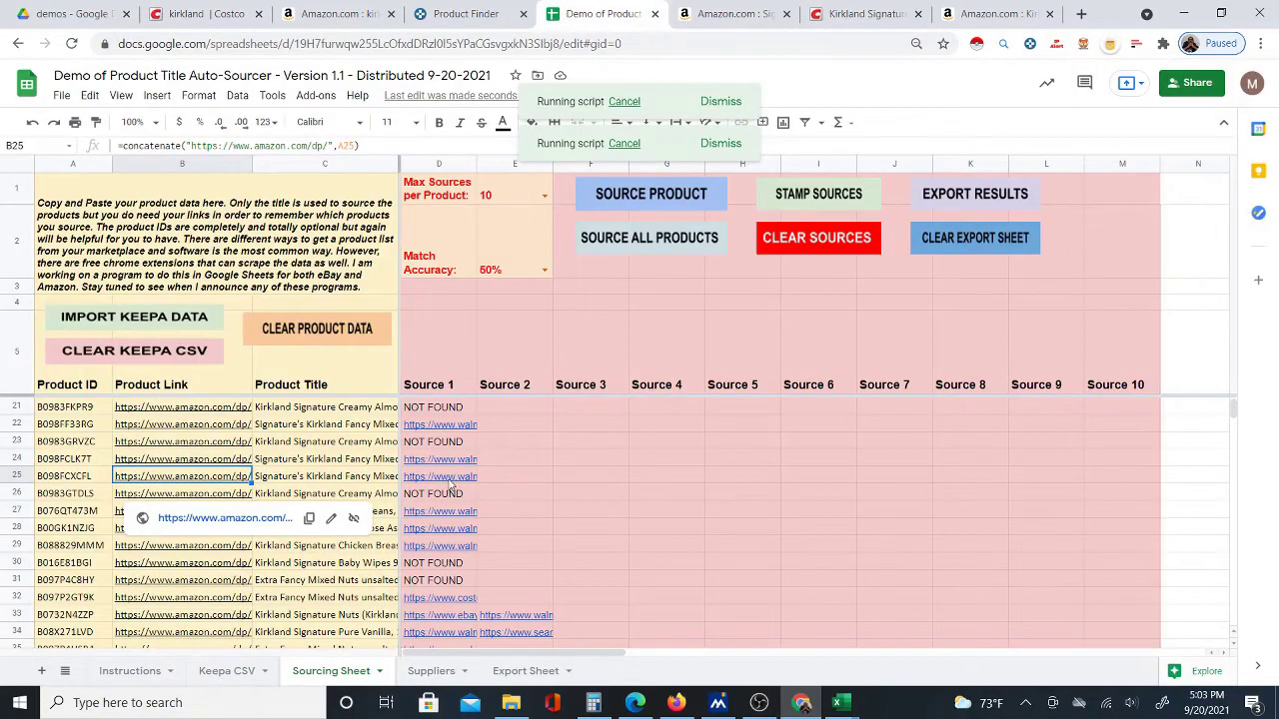
mouse_move(461, 483)
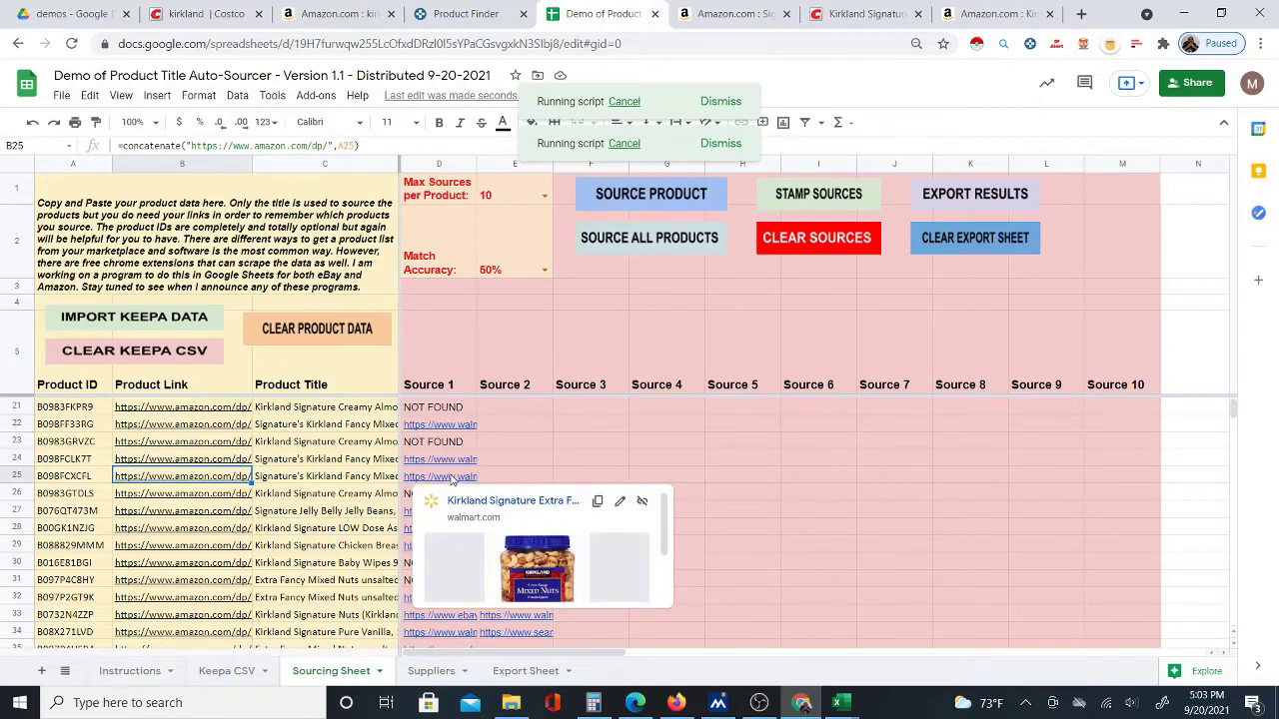
left_click(506, 483)
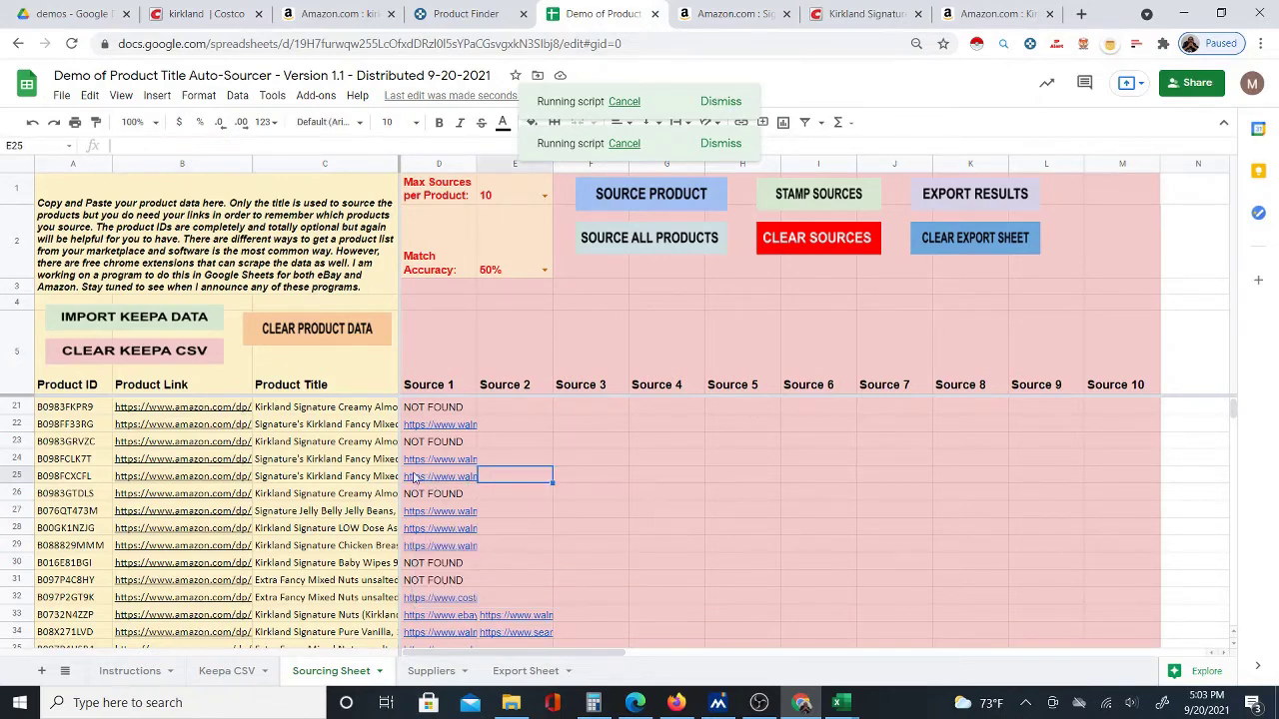
left_click(353, 480)
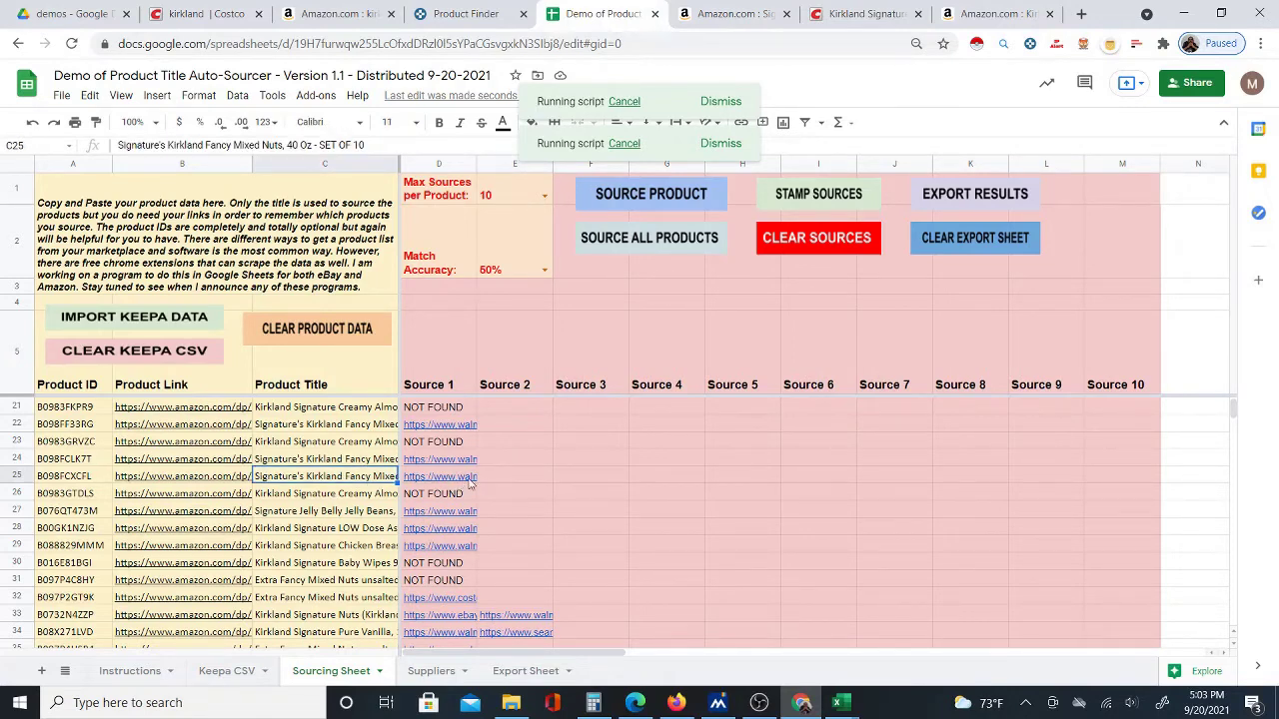
mouse_move(473, 487)
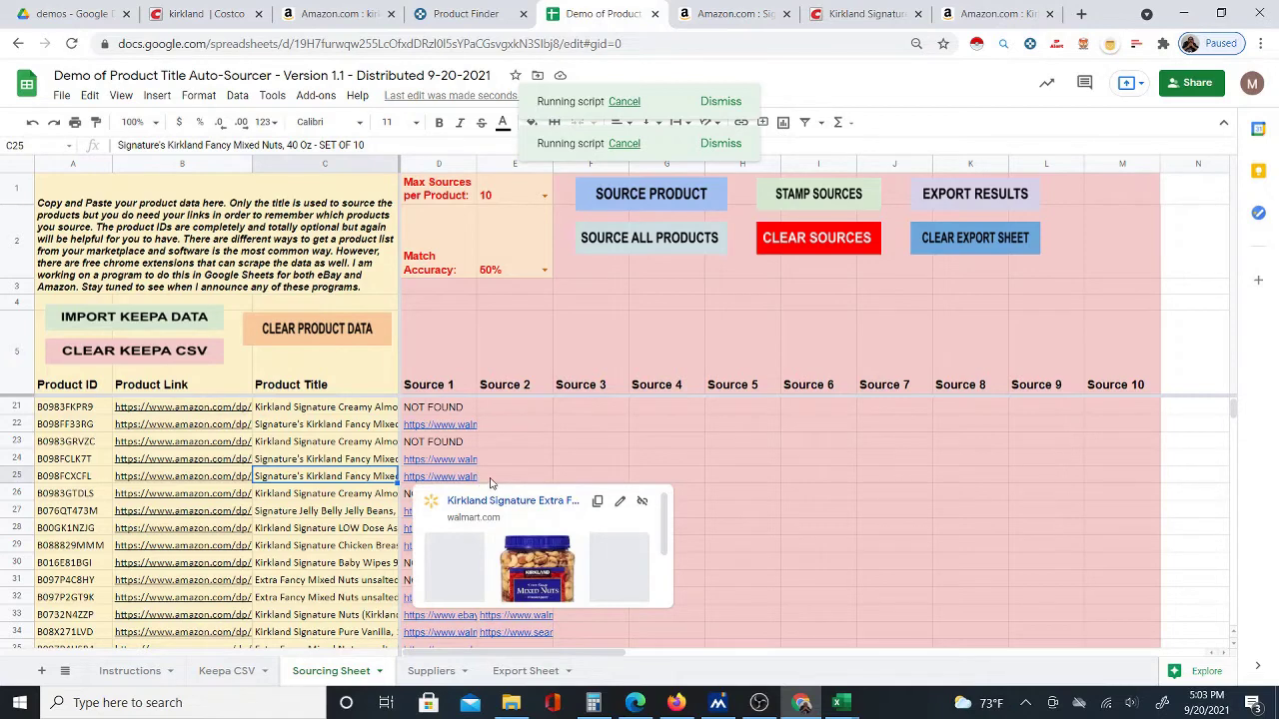
Preview the row 27 Walmart source in the sourcing sheet and open the Amazon listing for the jelly beans
left_click(501, 480)
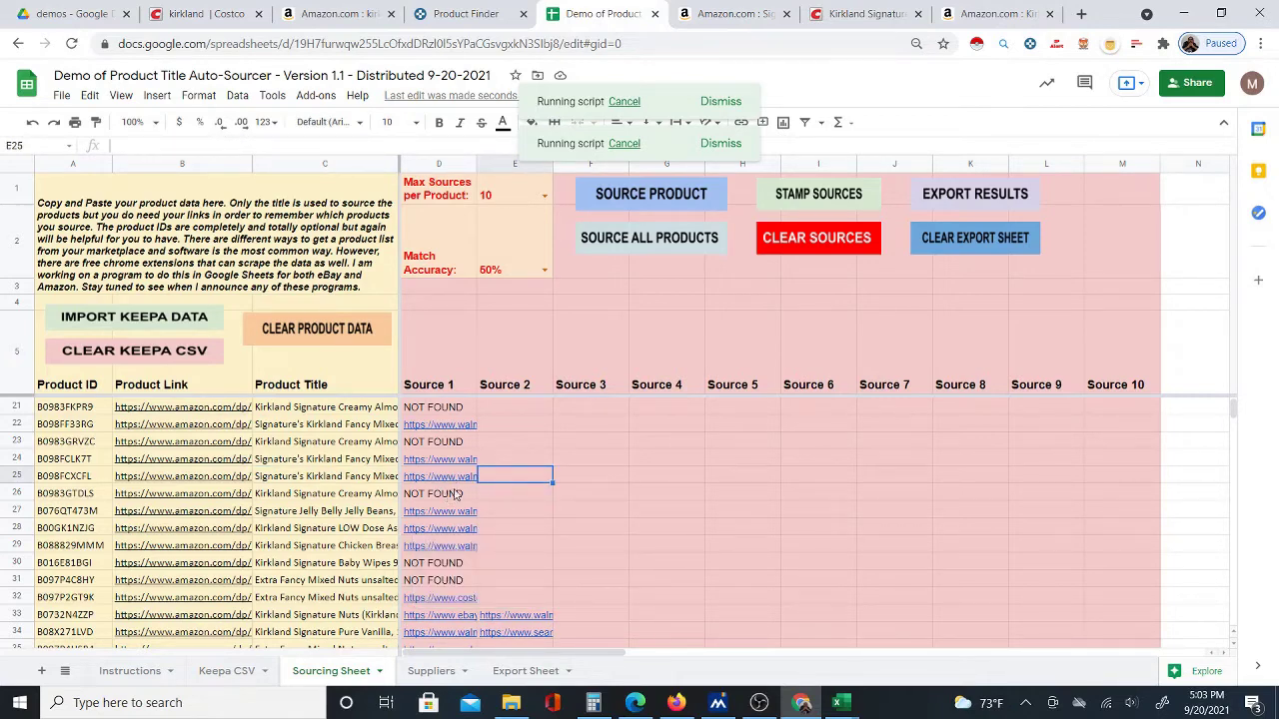
scroll(462, 495, "down", 1)
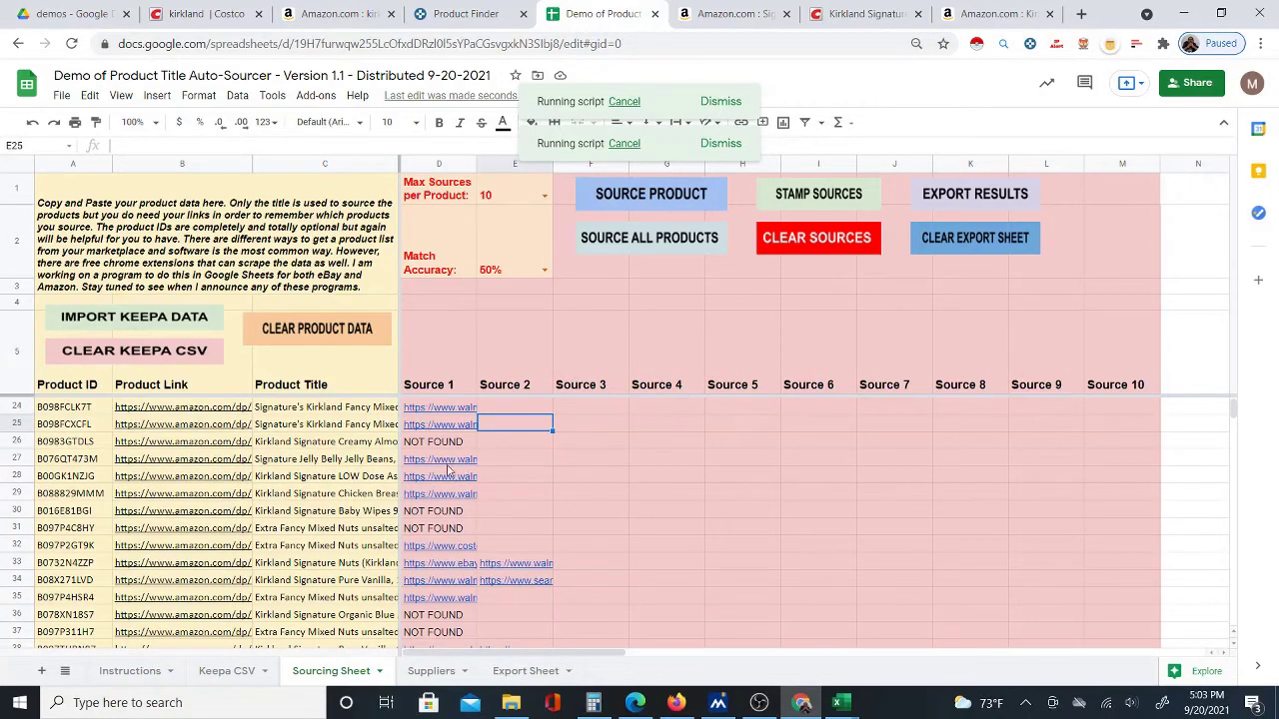
mouse_move(450, 467)
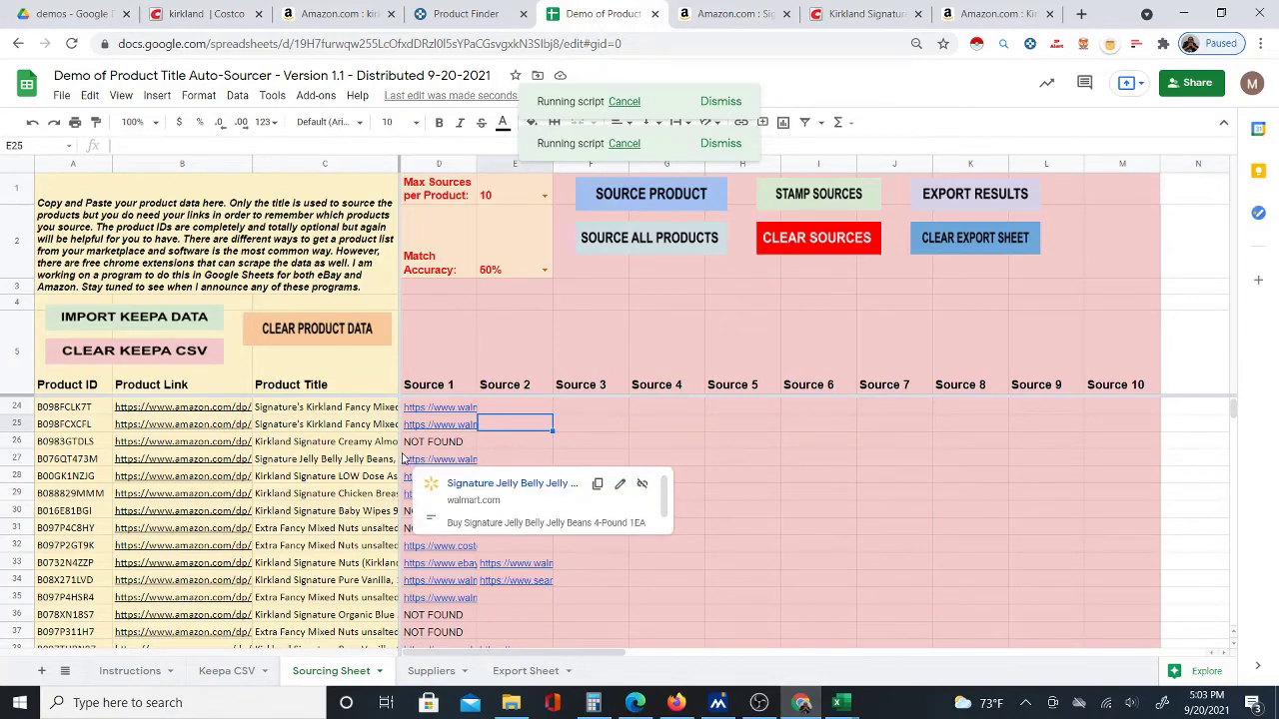
left_click(242, 460)
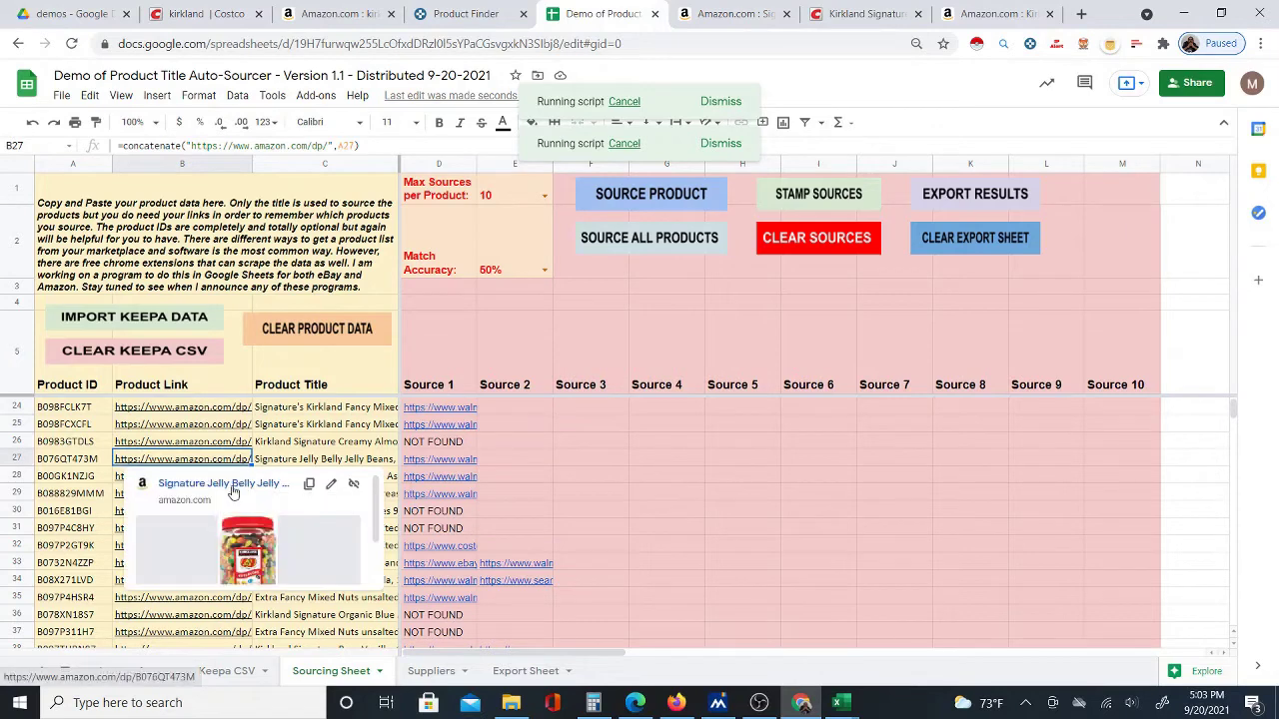
left_click(224, 486)
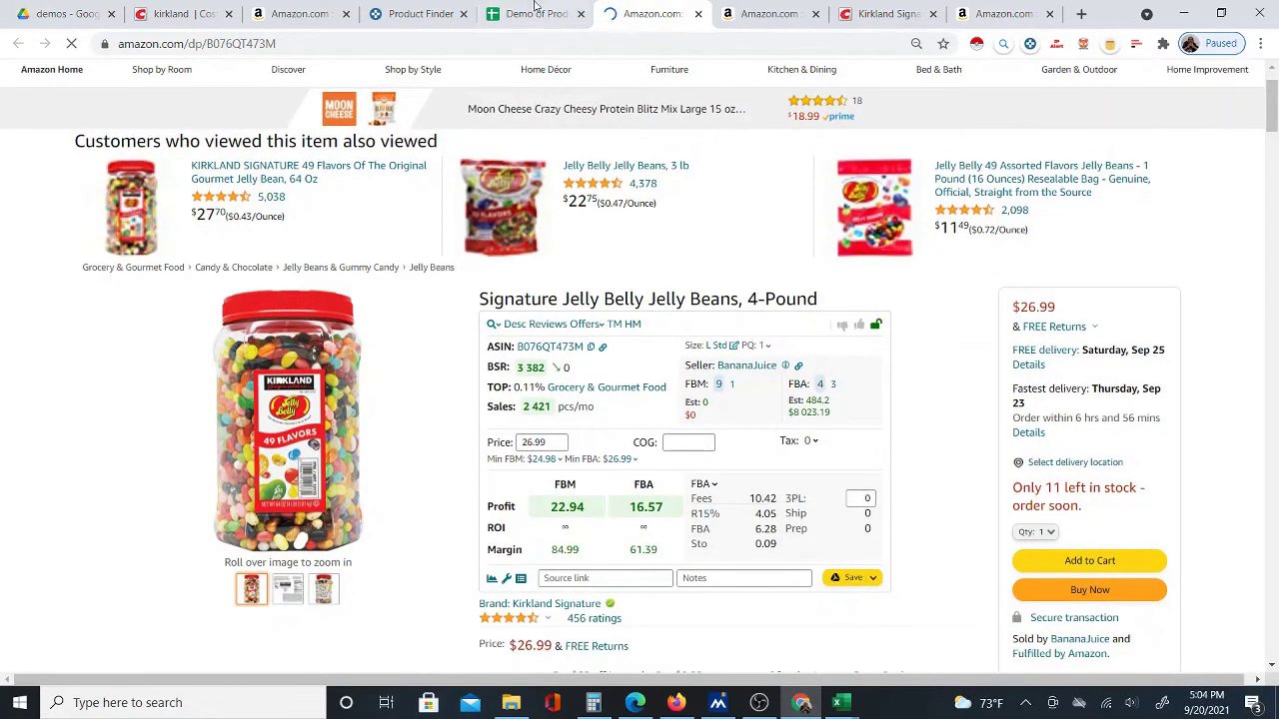
Open the row 27 Walmart source, compare the jelly beans with the Amazon listing, and place the Walmart page after the Amazon page
left_click(529, 15)
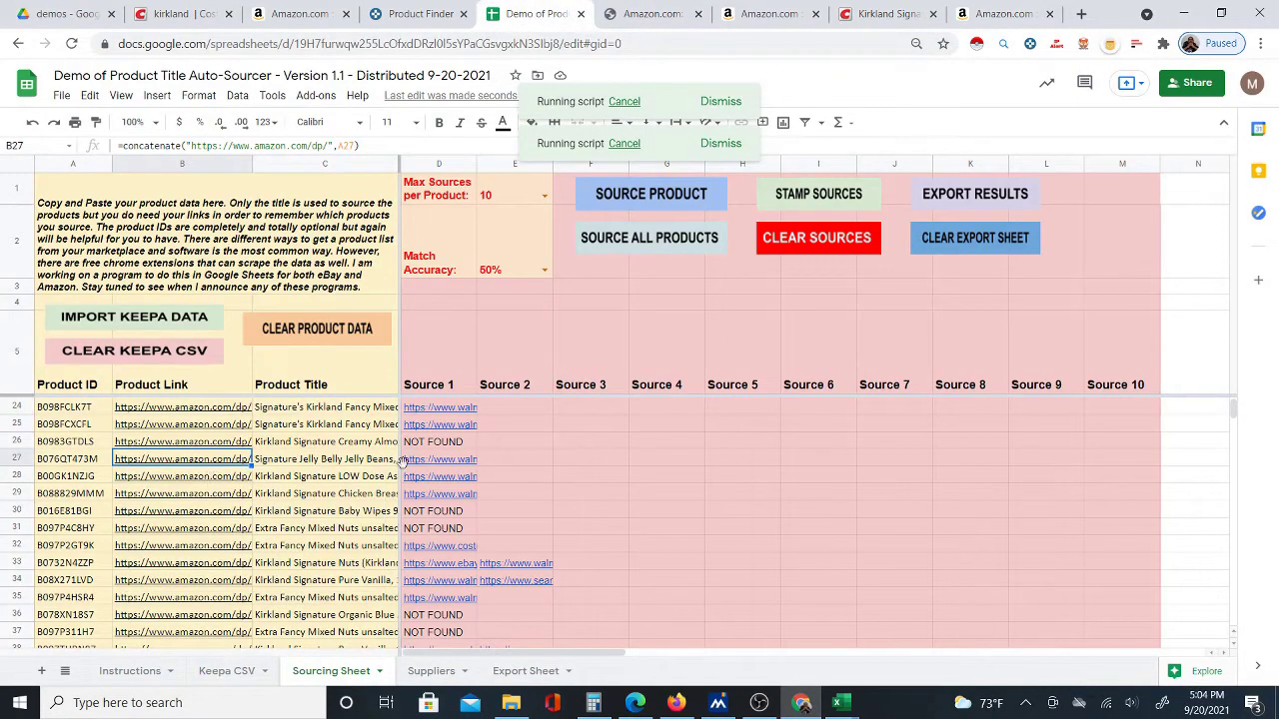
left_click(435, 462)
left_click(483, 486)
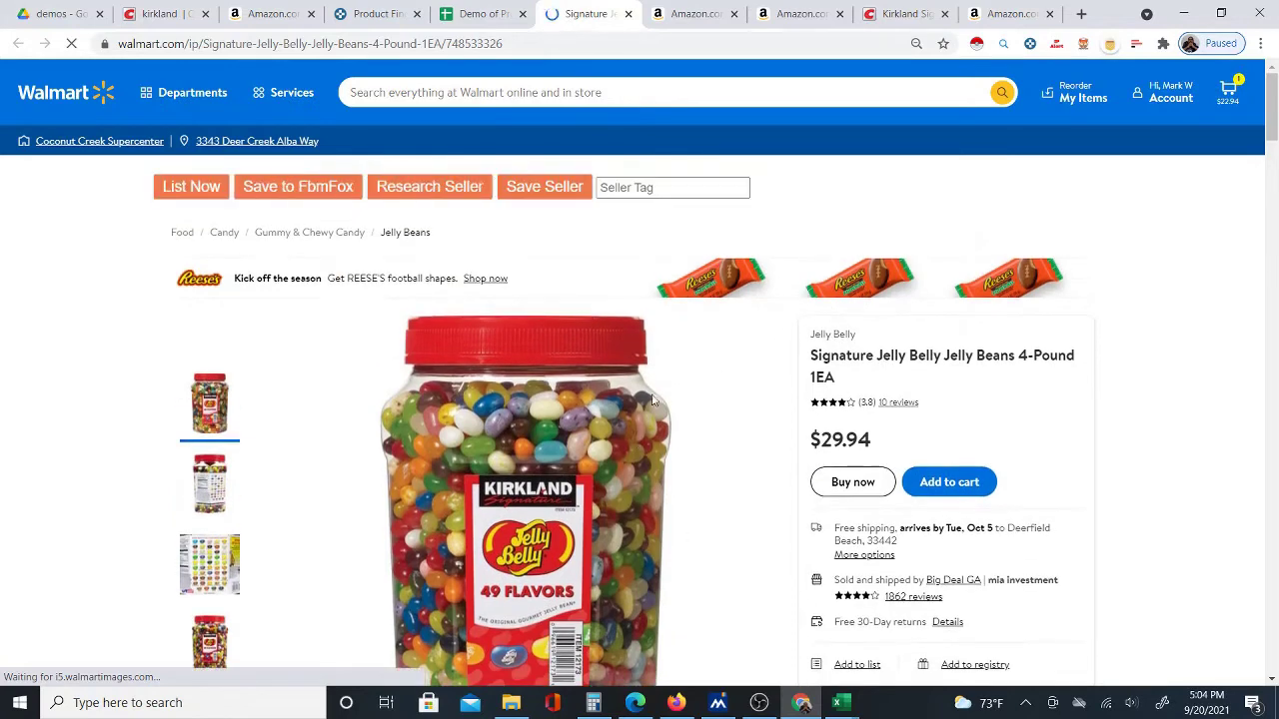
scroll(640, 446, "down", 2)
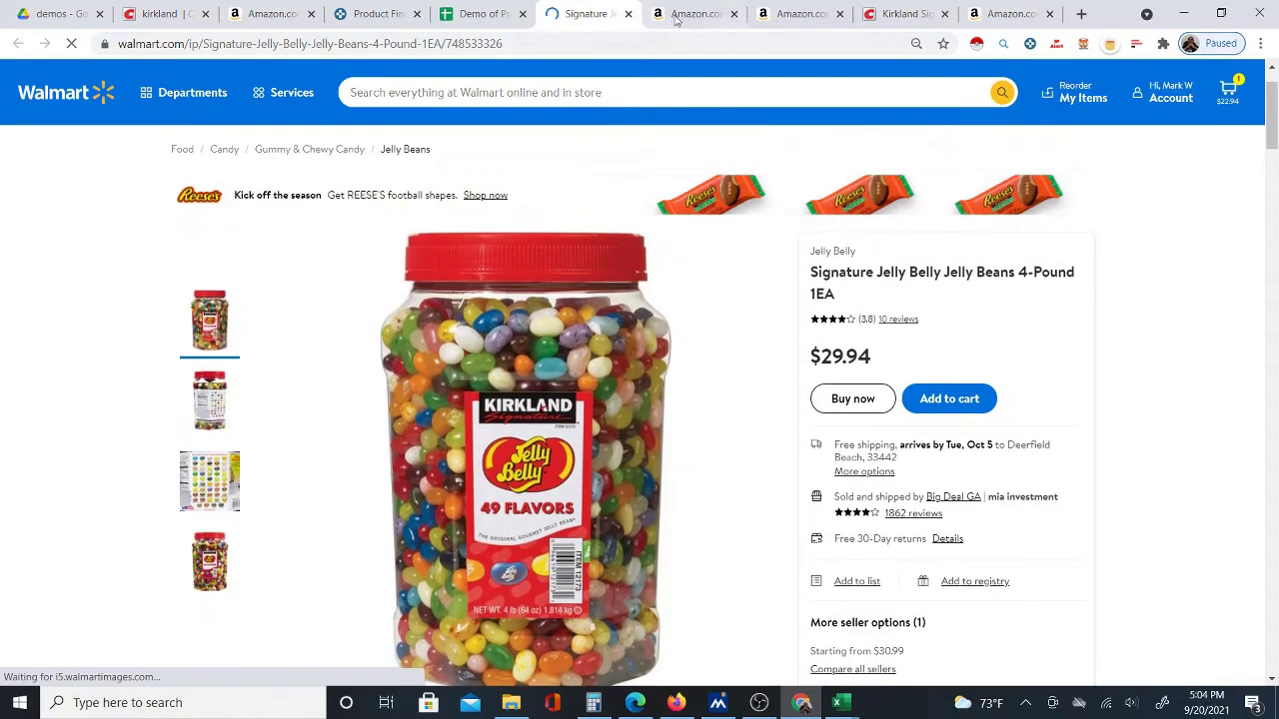
key("ctrl+Tab")
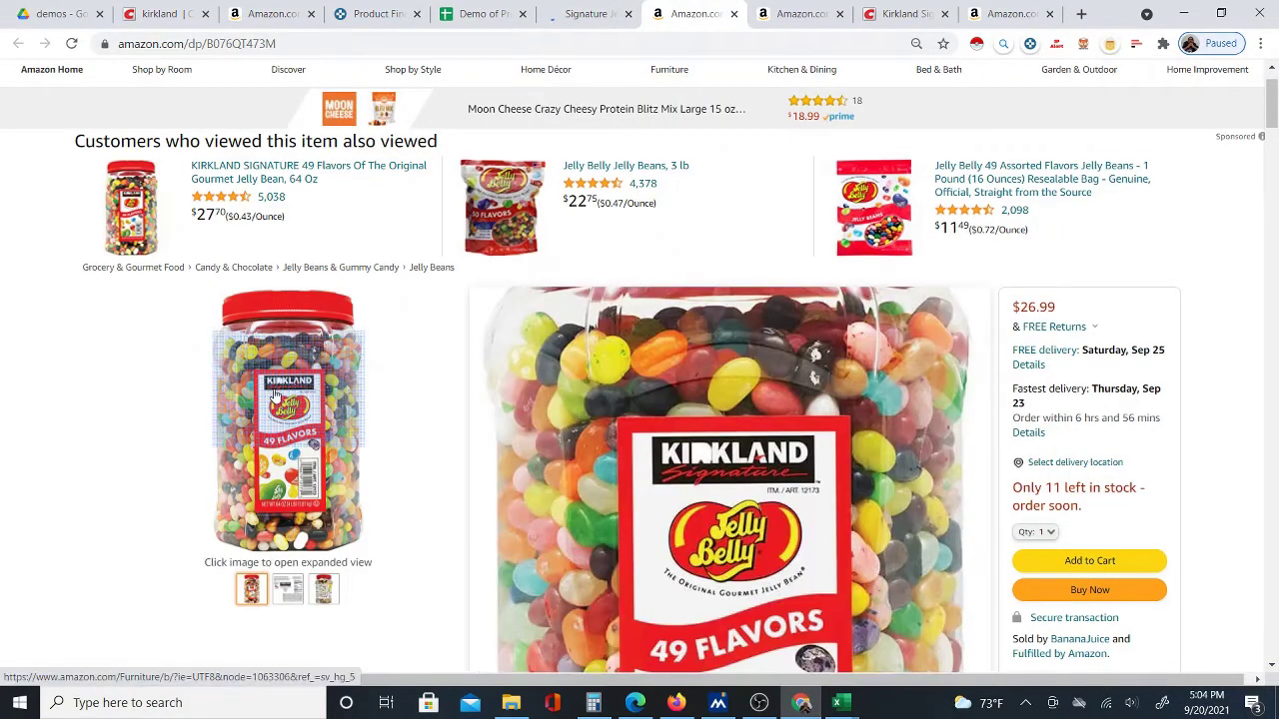
left_click(579, 20)
left_click_drag(580, 30, 655, 28)
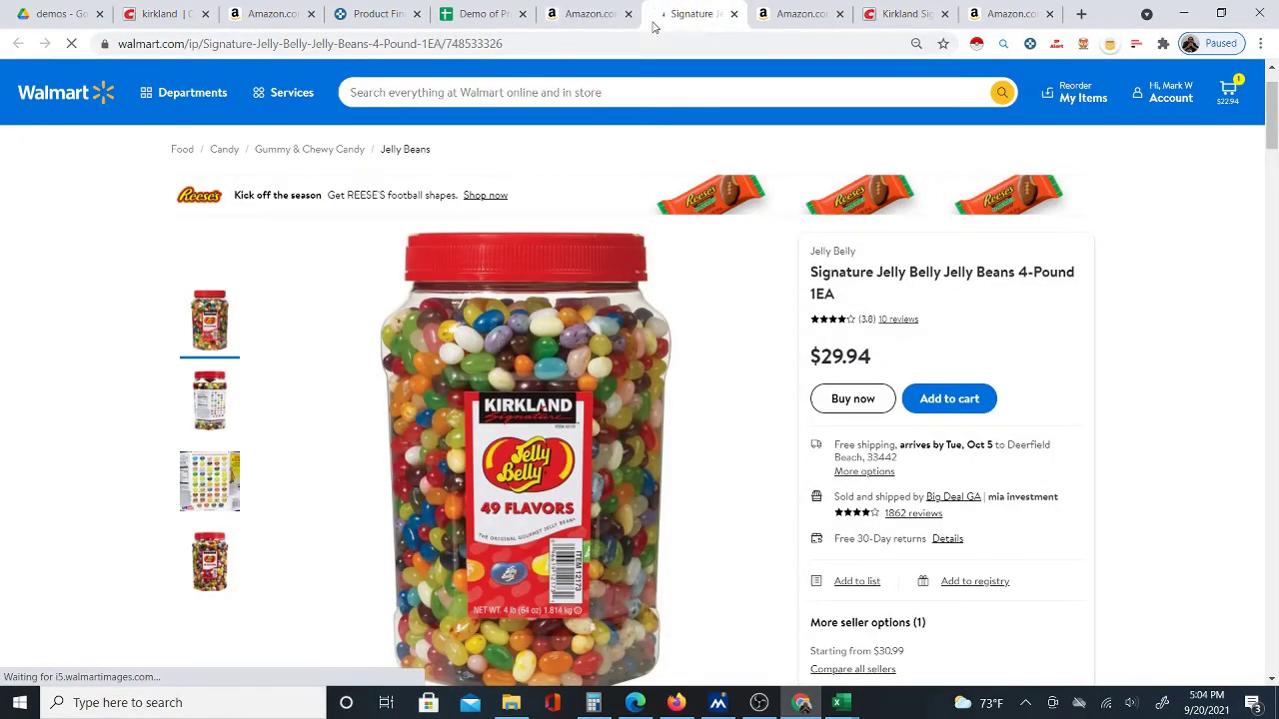
Compare the row 28 low dose aspirin source preview with its full product title in the sourcing sheet
left_click(497, 17)
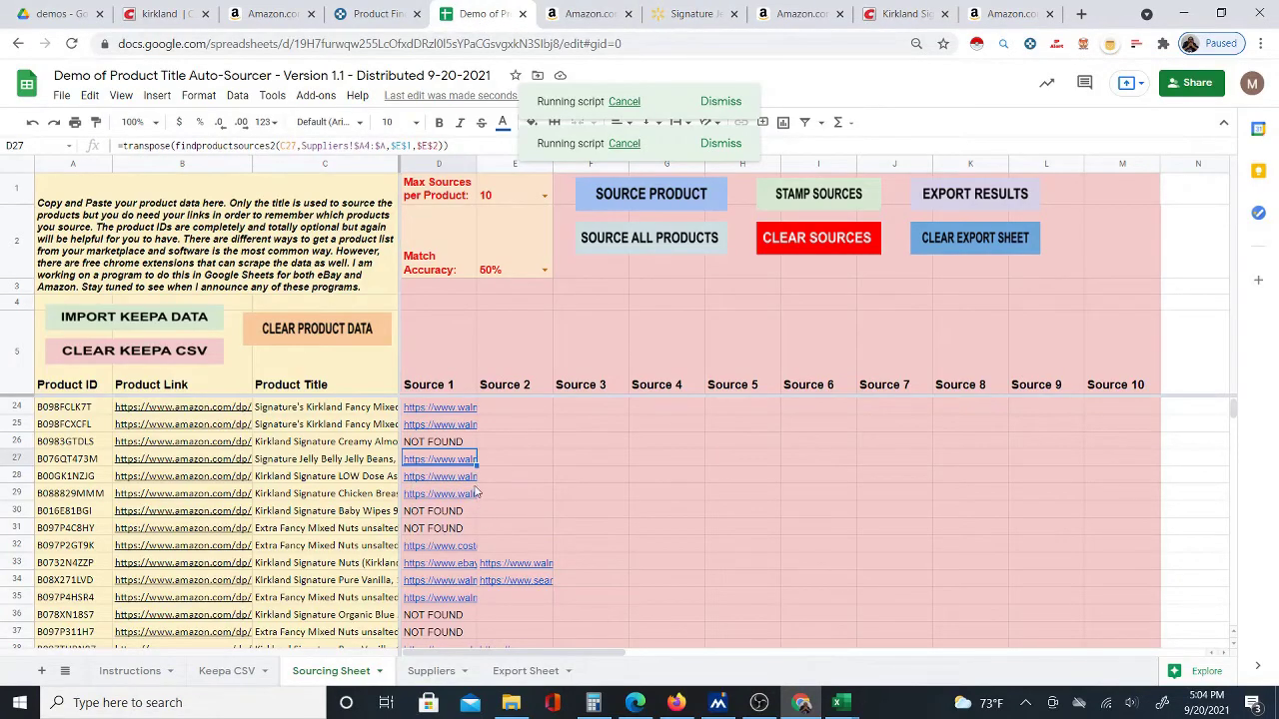
mouse_move(474, 474)
scroll(505, 465, "down", 1)
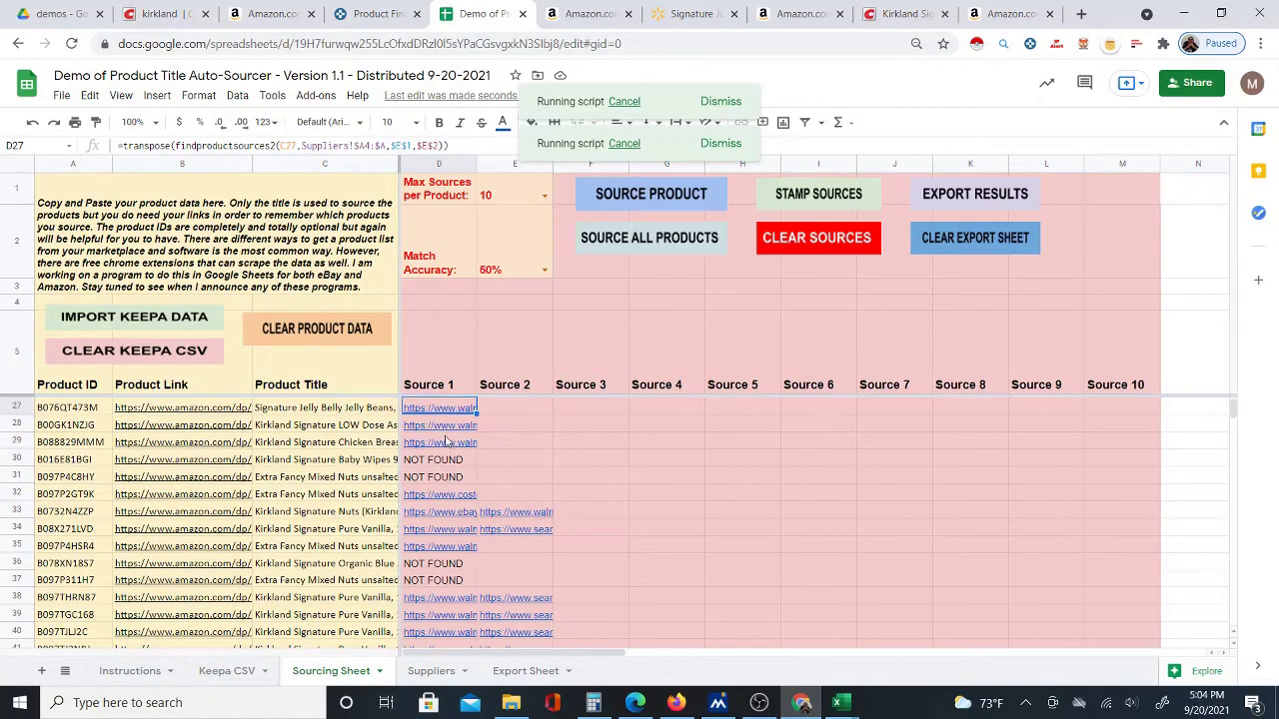
mouse_move(442, 436)
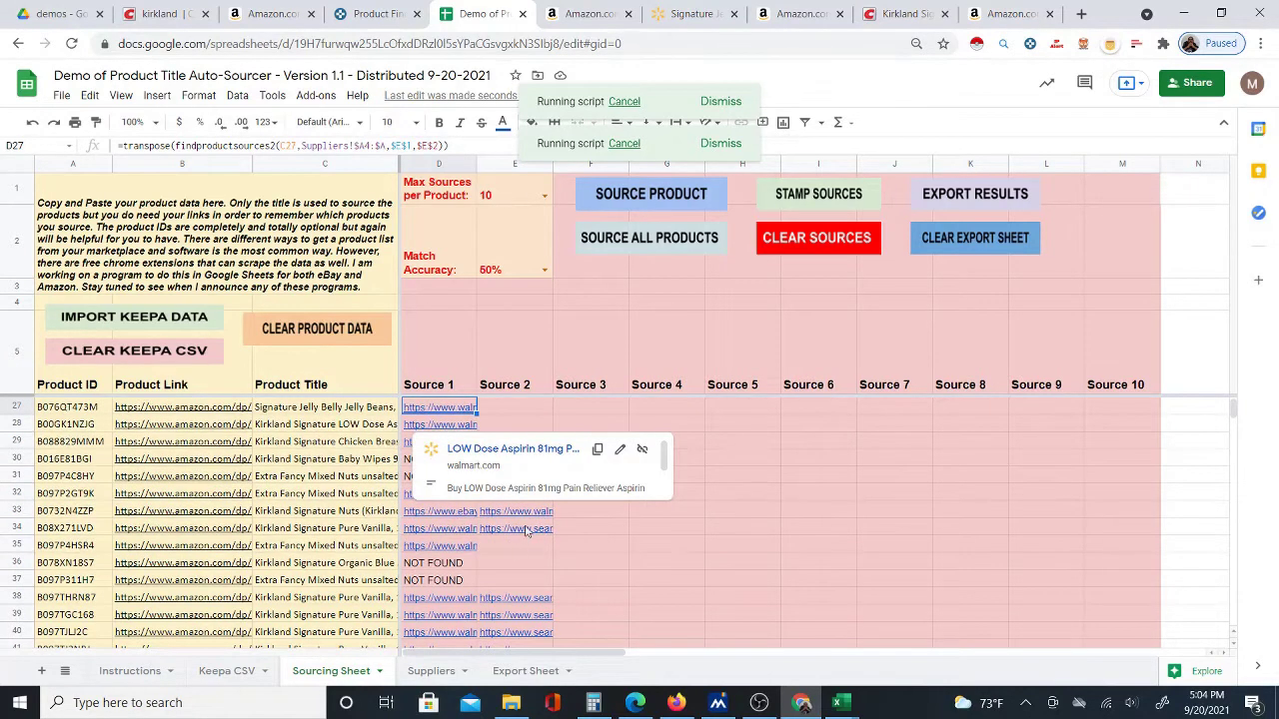
key("Down")
key("Left")
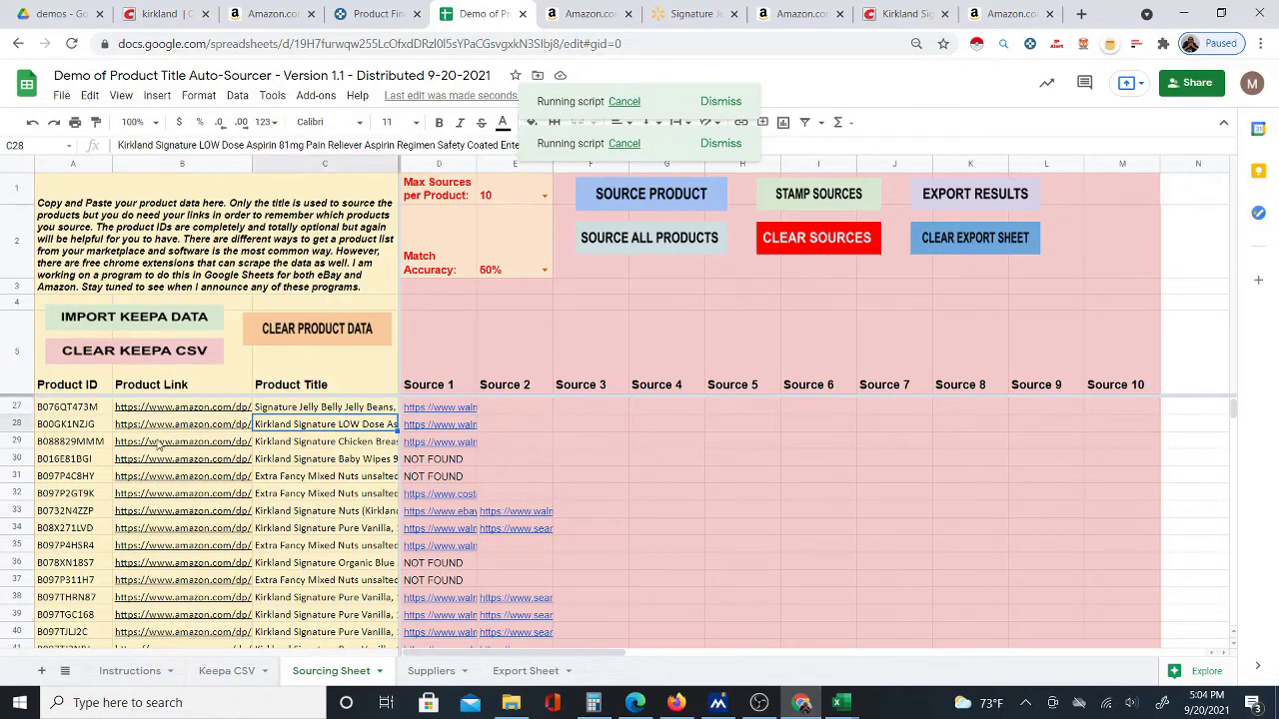
Open the Amazon listing from row 38 and examine the pack size, price and sales figures of the pure vanilla
scroll(230, 472, "down", 2)
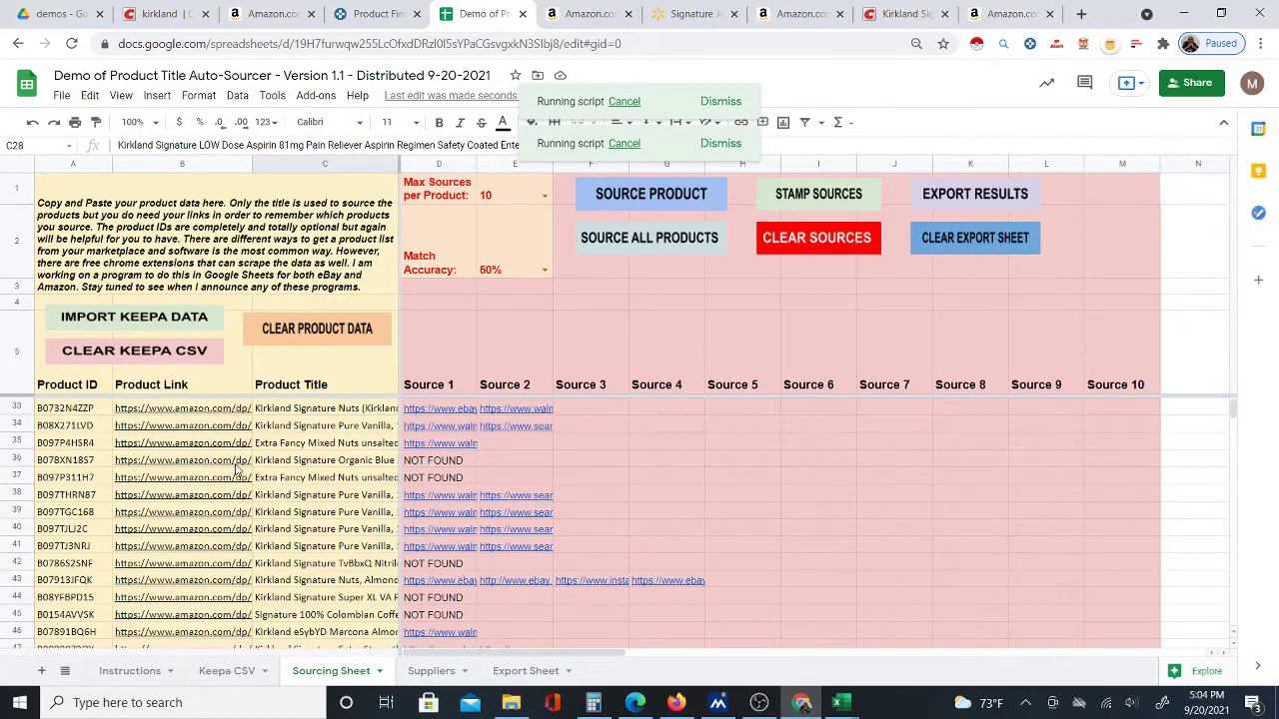
left_click(210, 517)
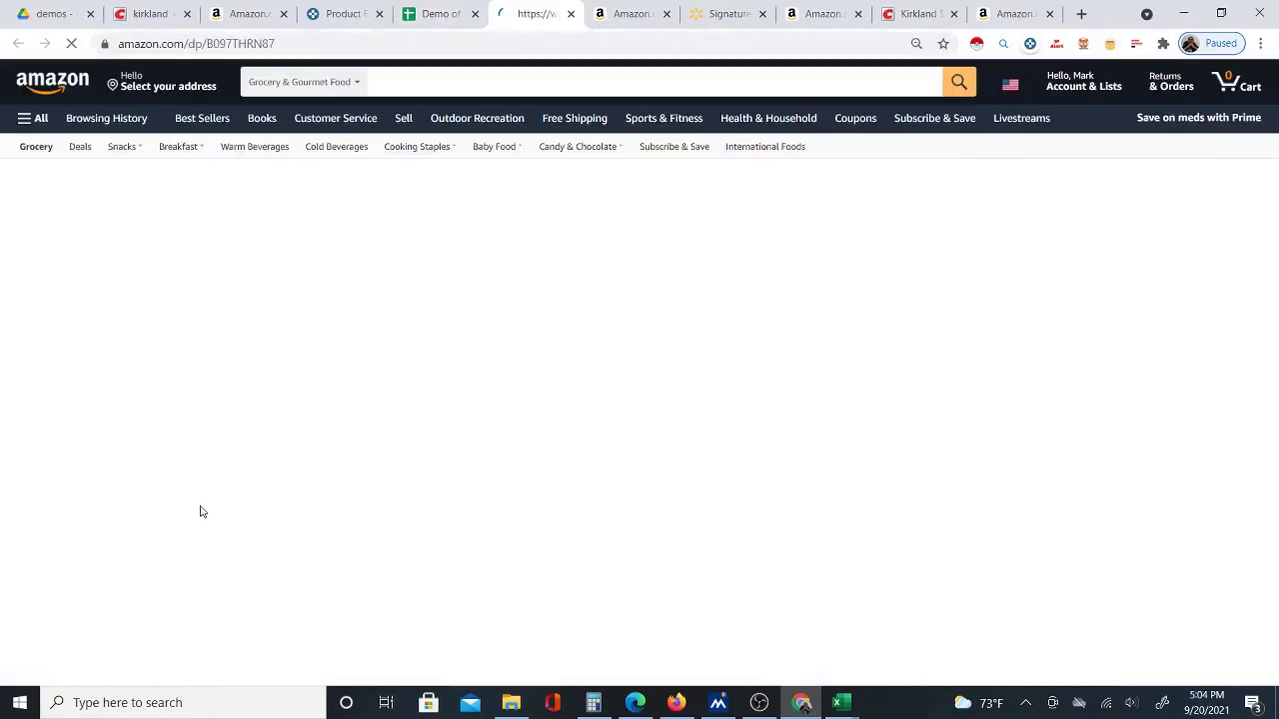
scroll(476, 430, "down", 2)
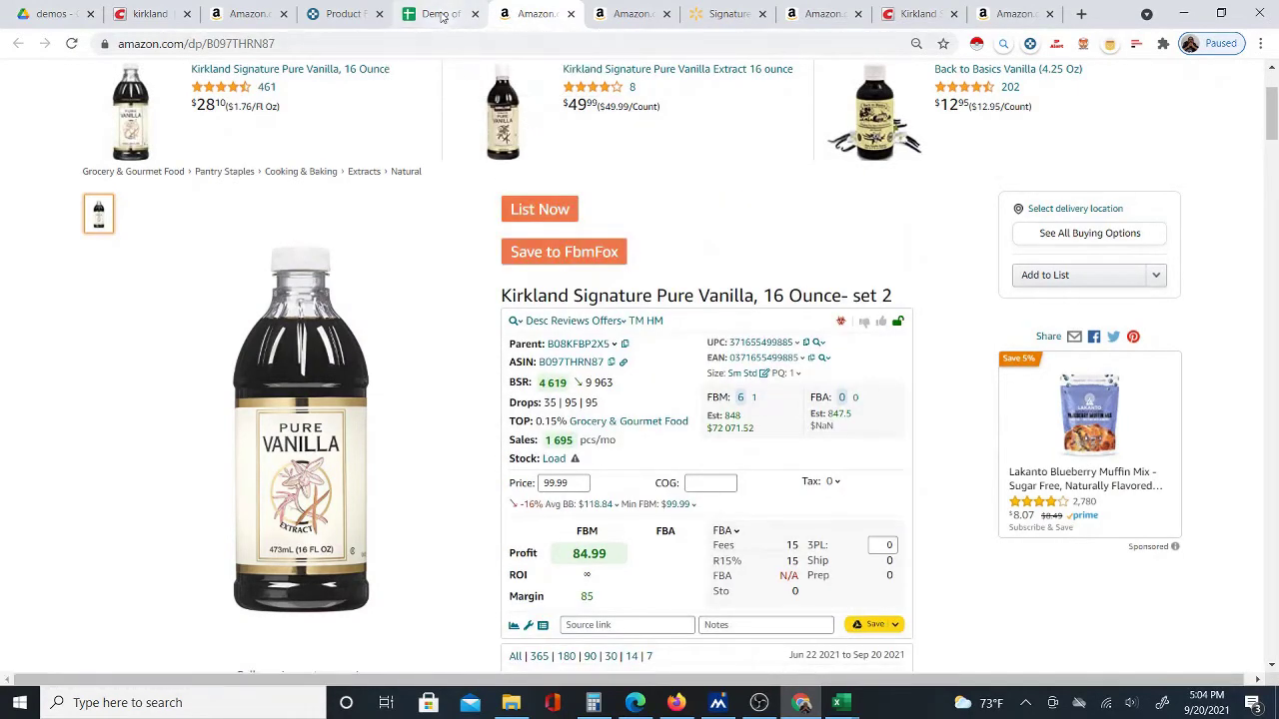
Open the row 38 Walmart source for the pure vanilla, check it against the Amazon listing, and select its product title
left_click(444, 18)
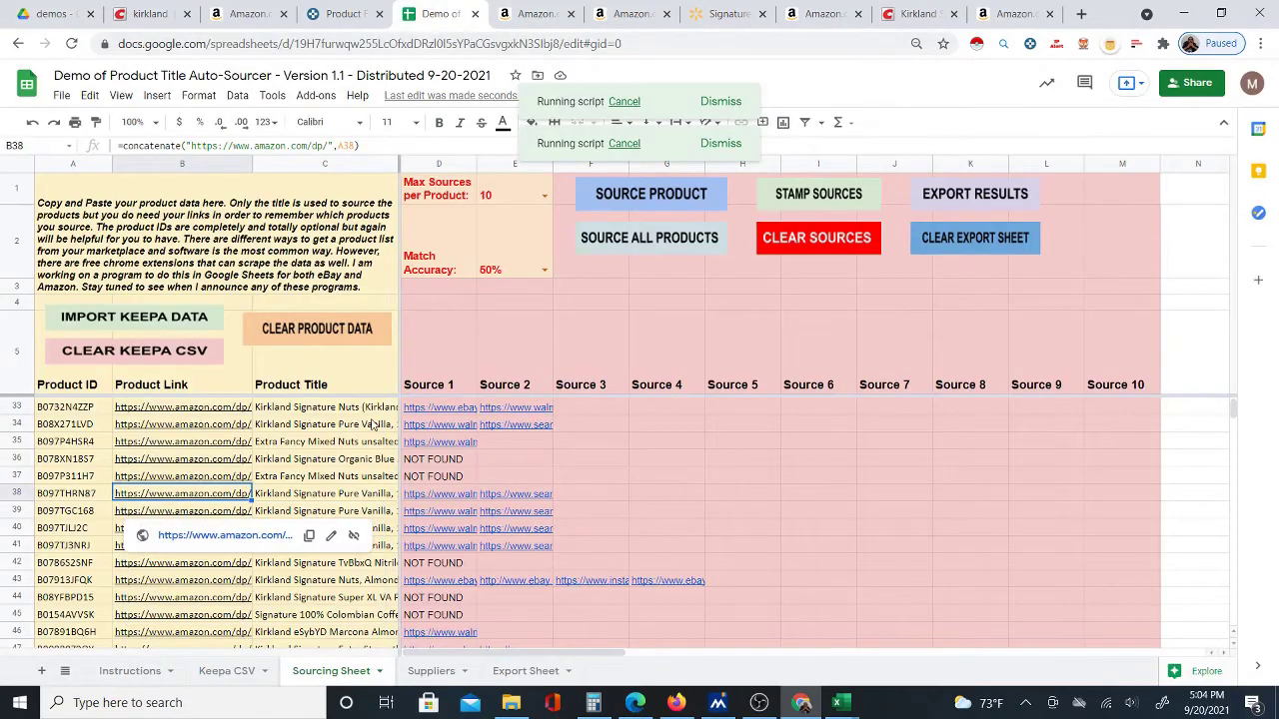
mouse_move(444, 500)
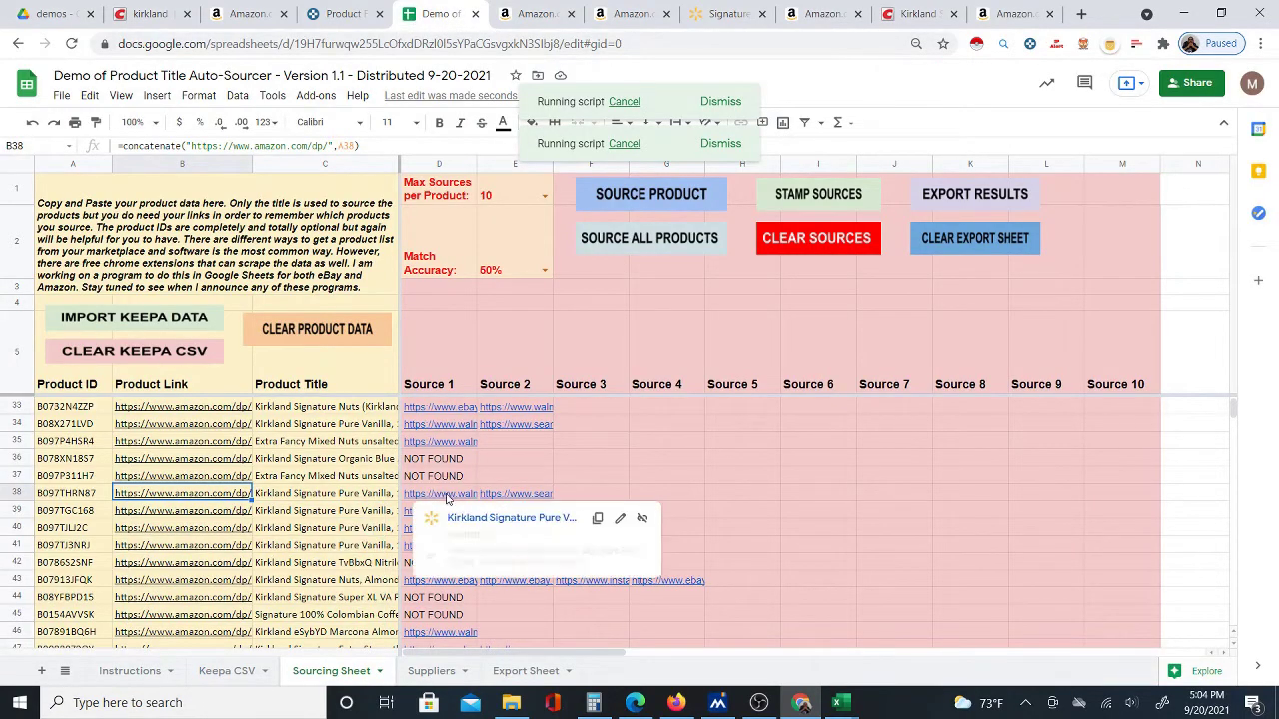
left_click(471, 518)
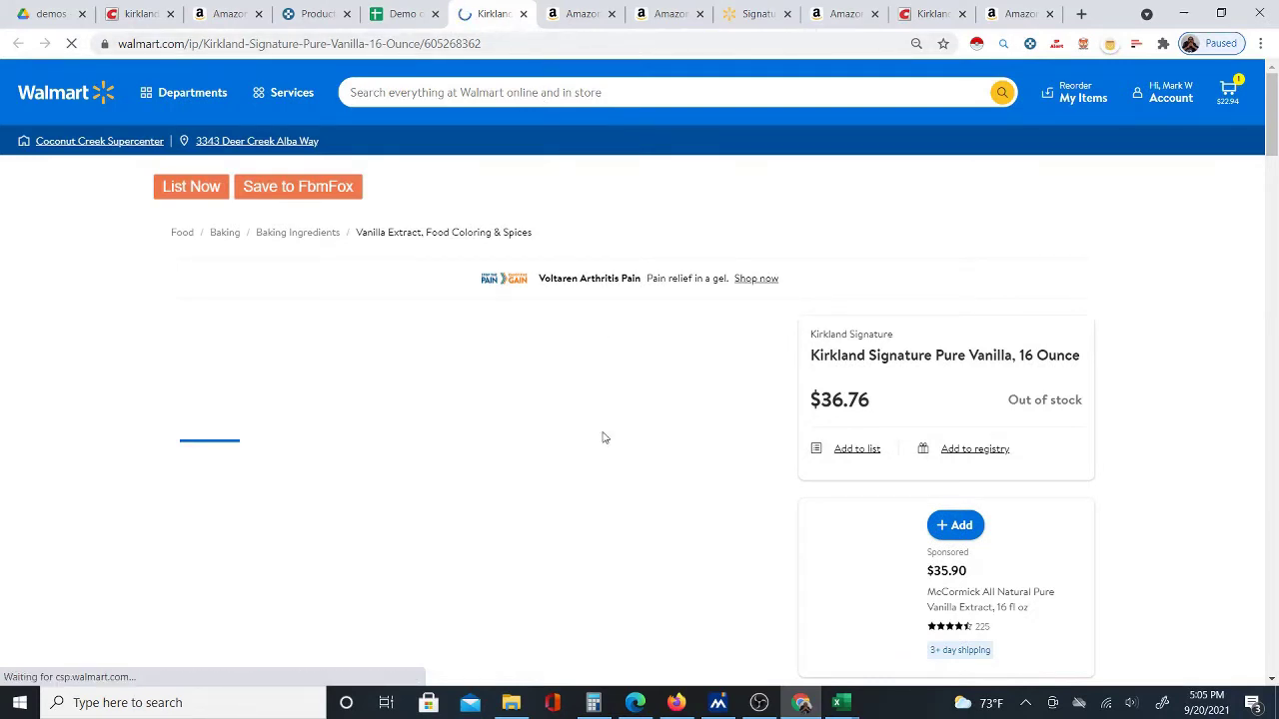
left_click(574, 14)
left_click(479, 15)
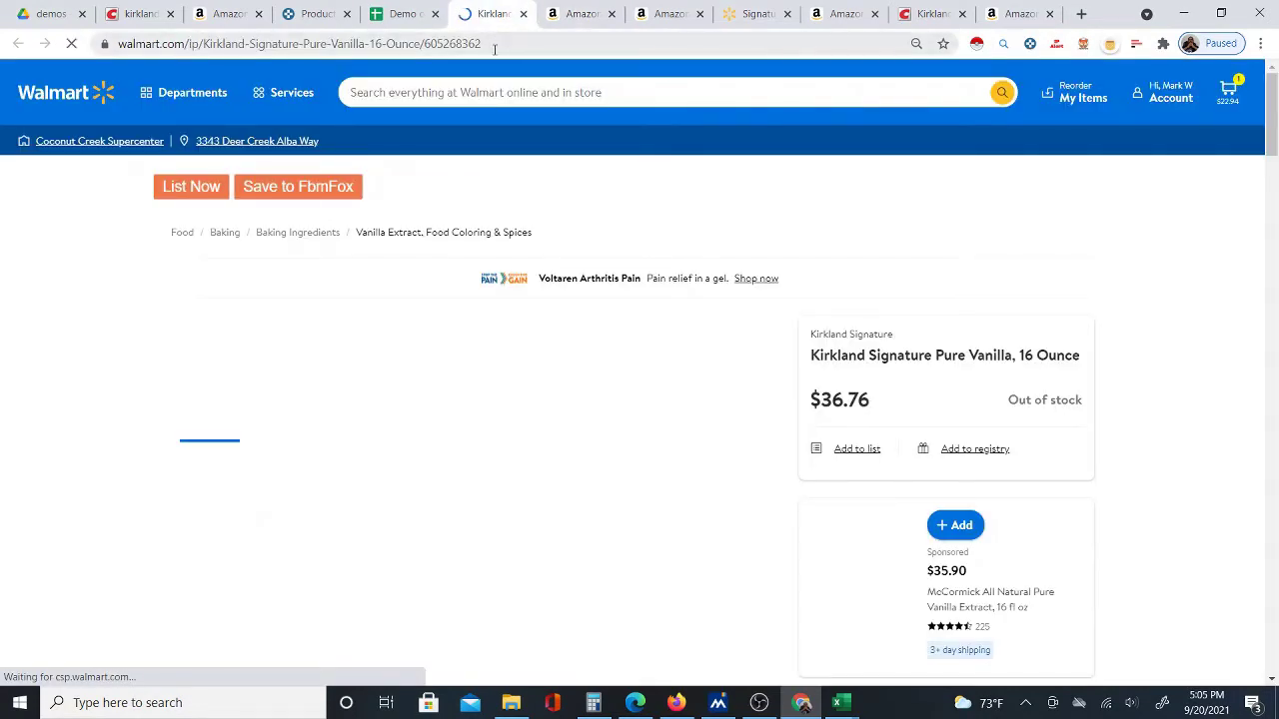
triple_click(930, 355)
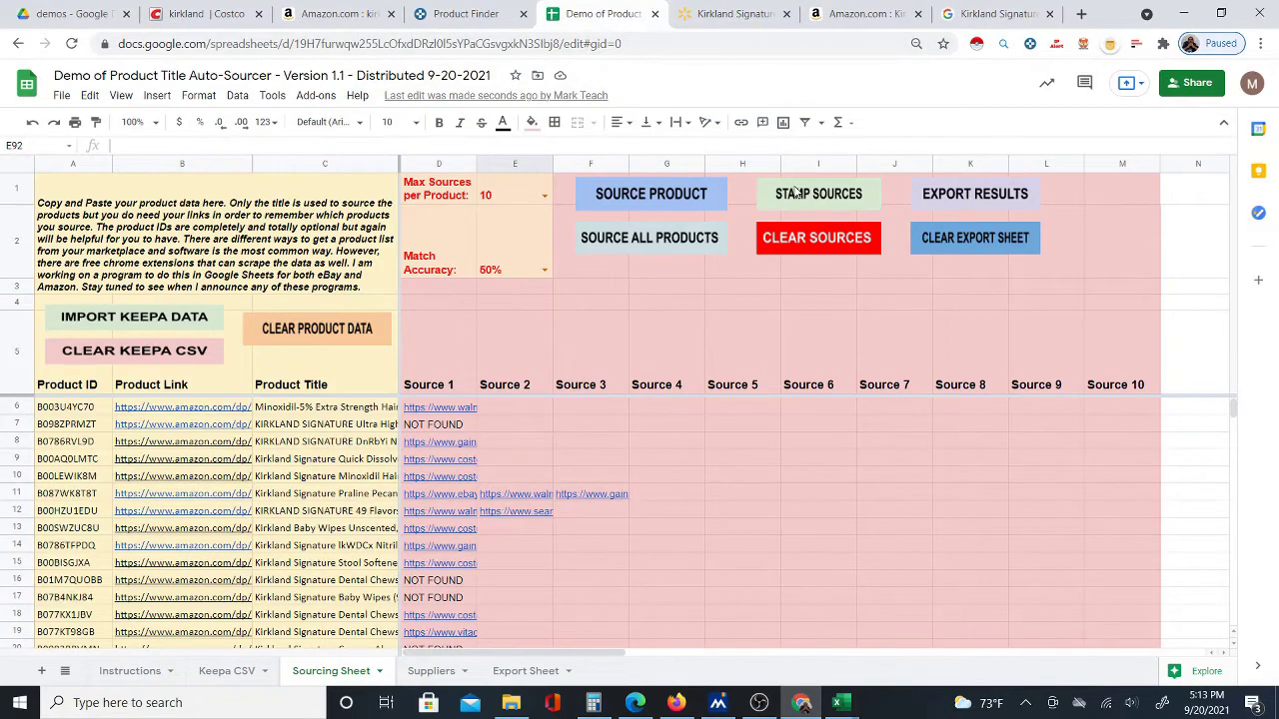
Stamp the sources in the sourcing sheet and check that the source cells hold plain link values instead of formulas
left_click(795, 198)
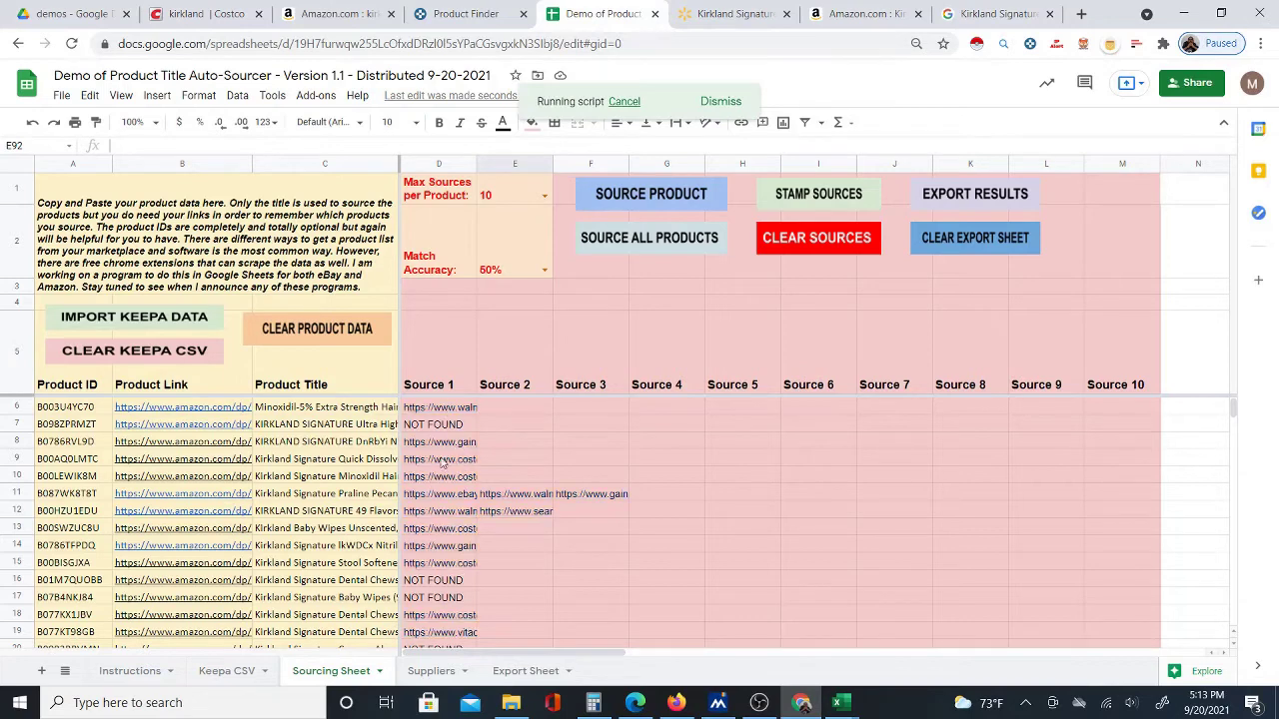
left_click(470, 408)
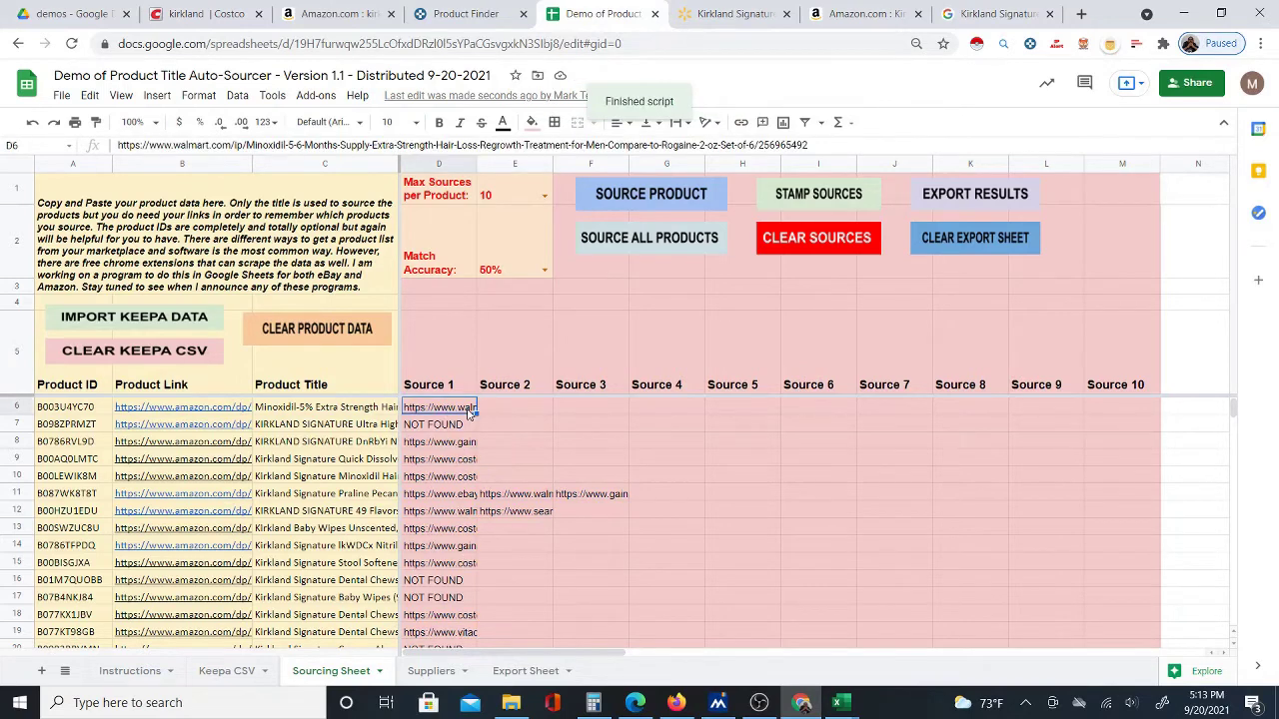
left_click(451, 451)
left_click(460, 478)
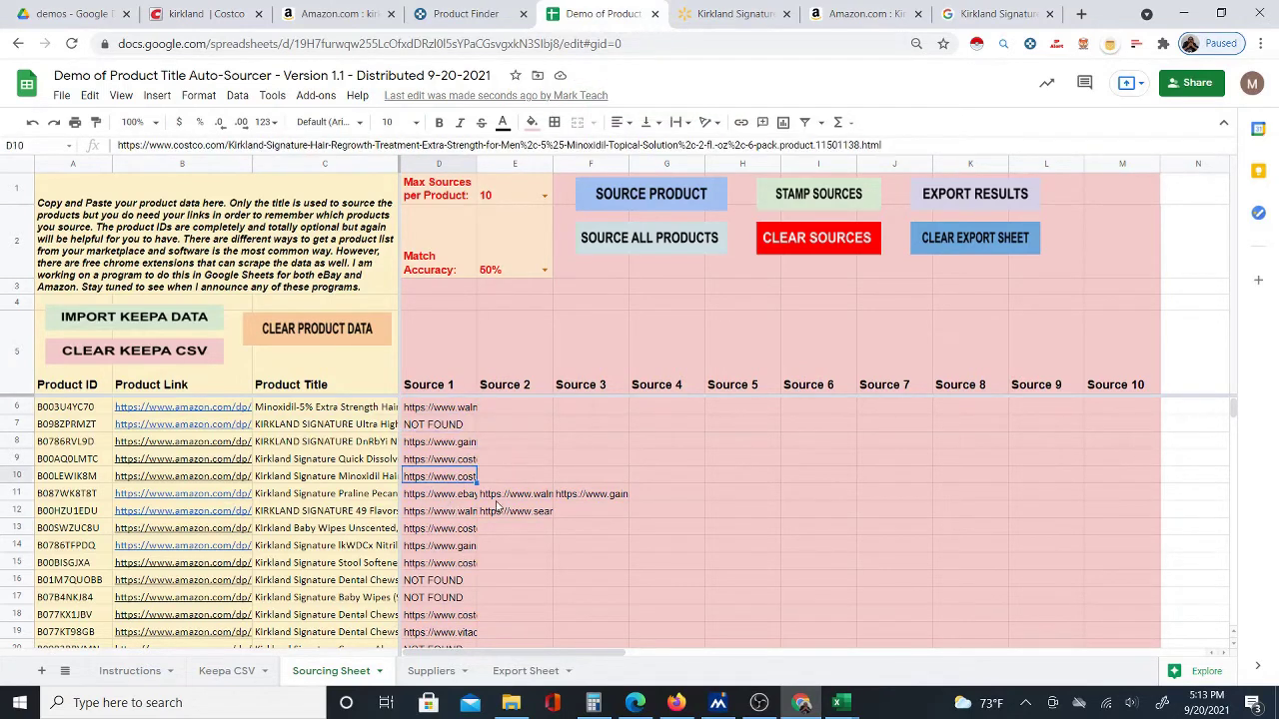
left_click(479, 496)
left_click(444, 479)
left_click(451, 408)
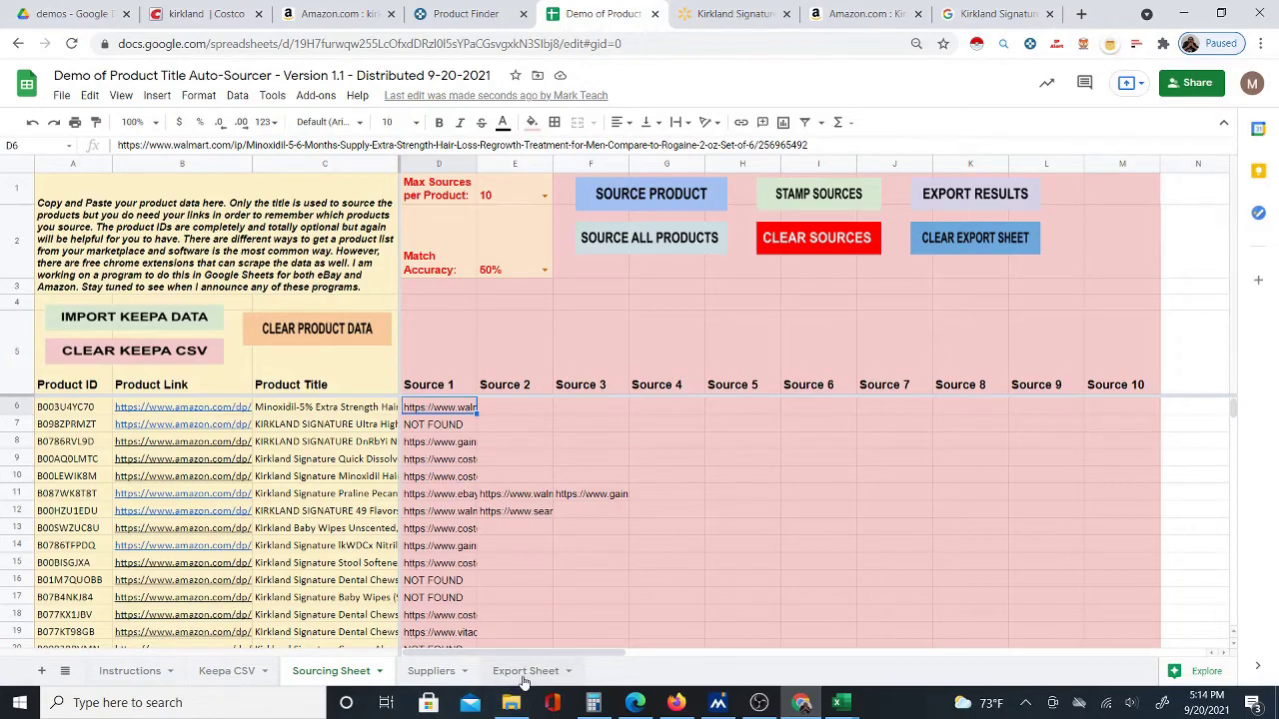
scroll(559, 592, "down", 5)
scroll(486, 539, "down", 4)
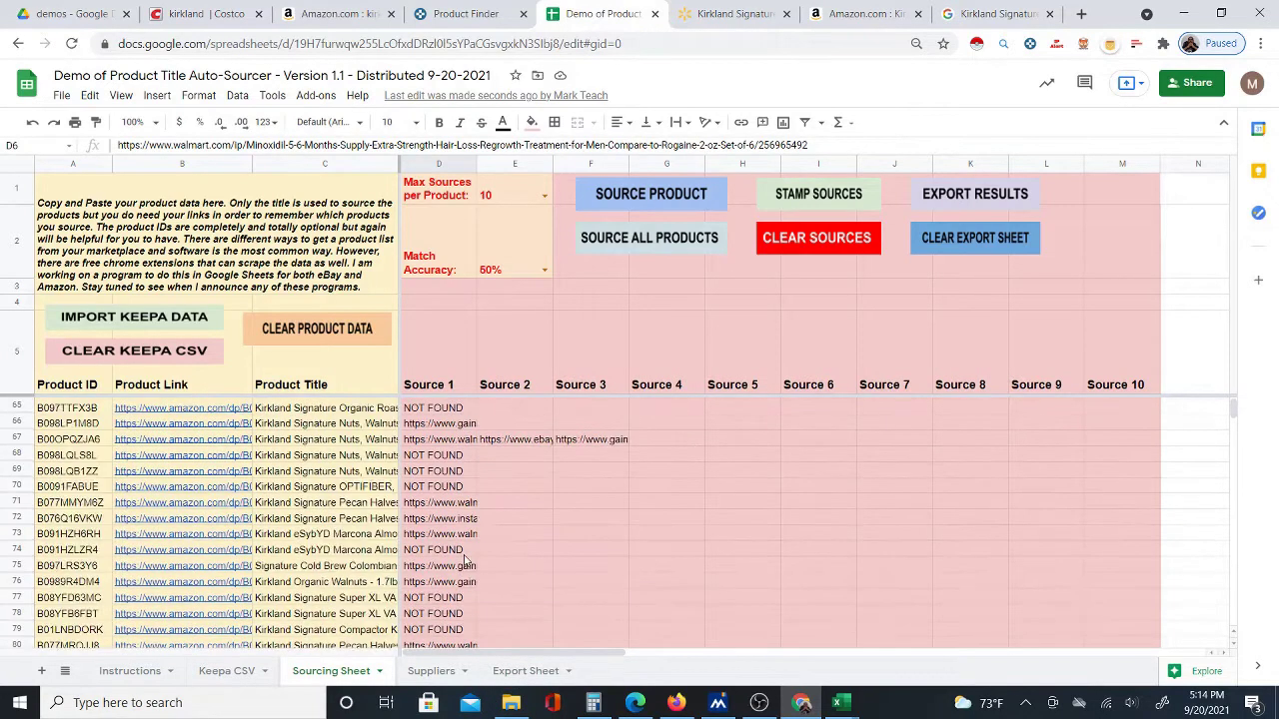
scroll(440, 514, "up", 5)
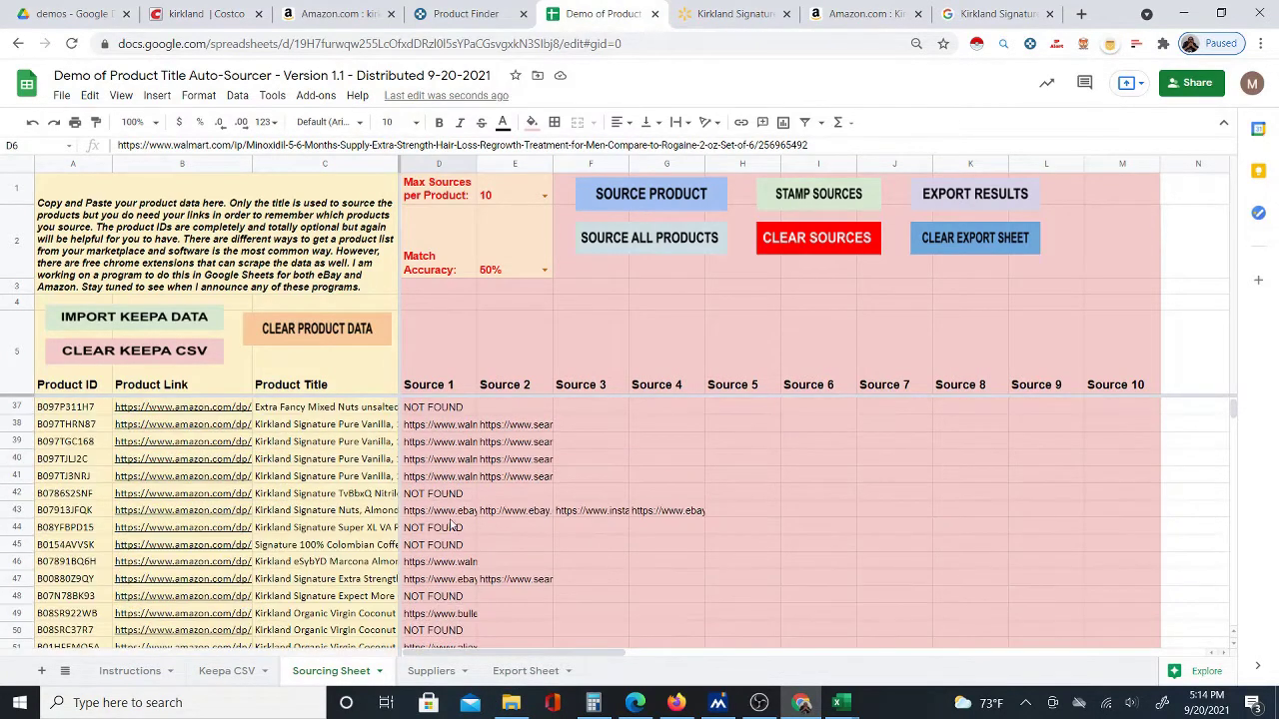
Export the sourcing results and review the exported product and source rows in the Export Sheet
left_click(968, 207)
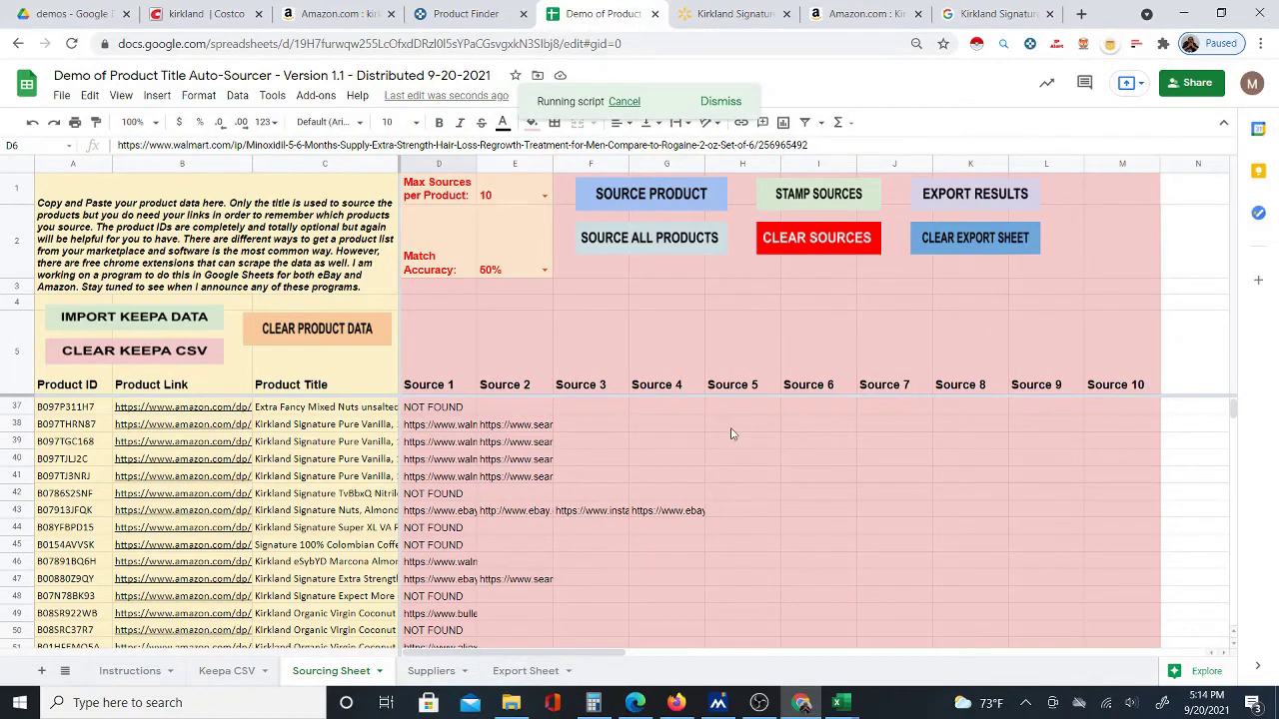
left_click(526, 672)
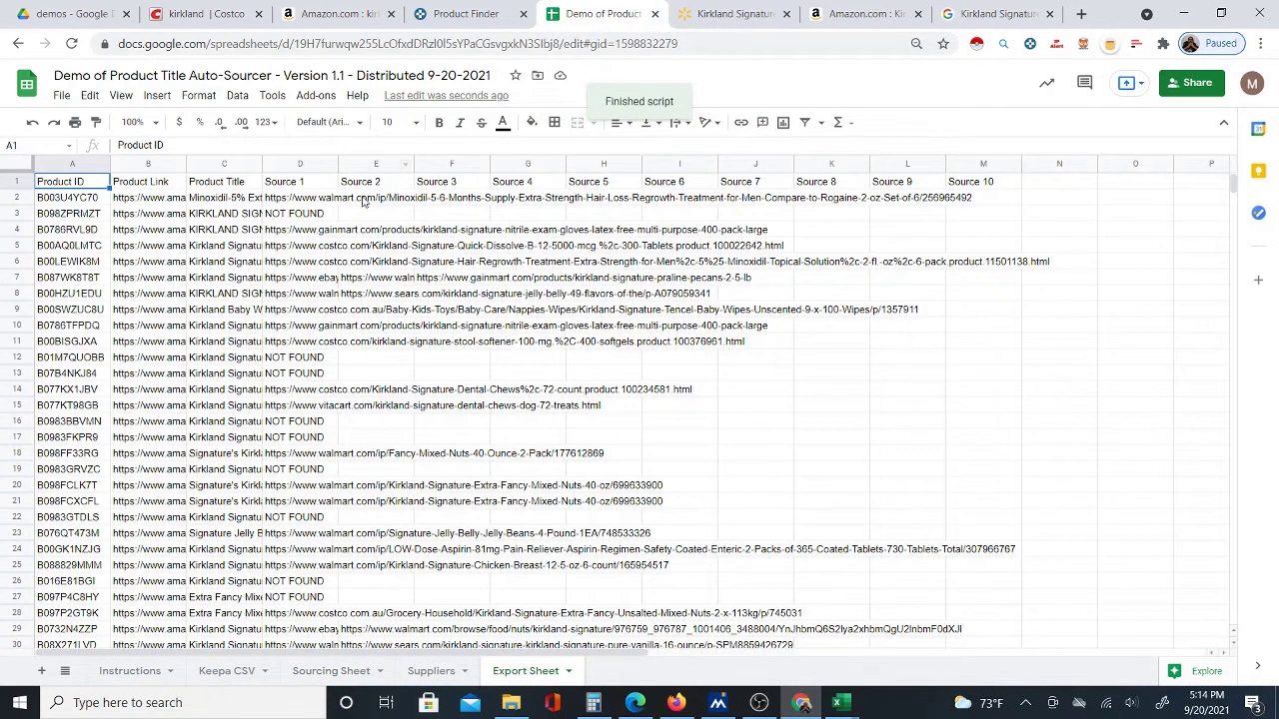
scroll(330, 355, "down", 3)
scroll(333, 397, "down", 18)
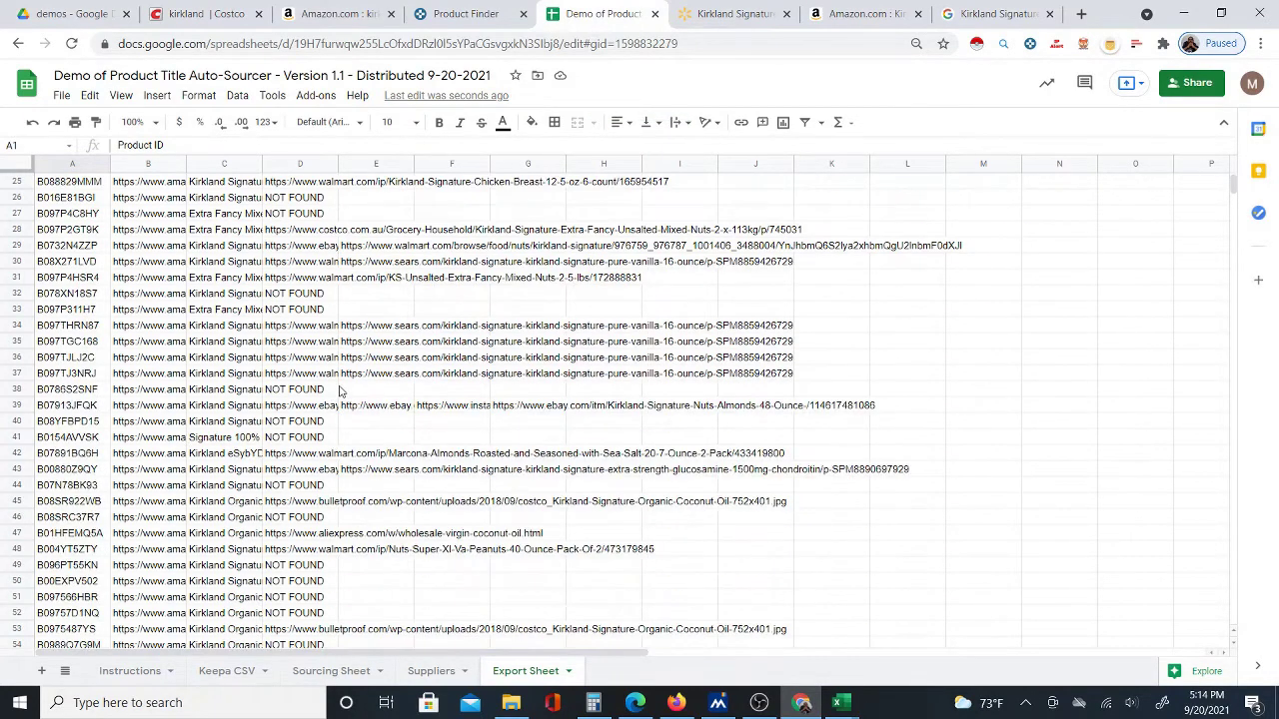
scroll(332, 454, "down", 20)
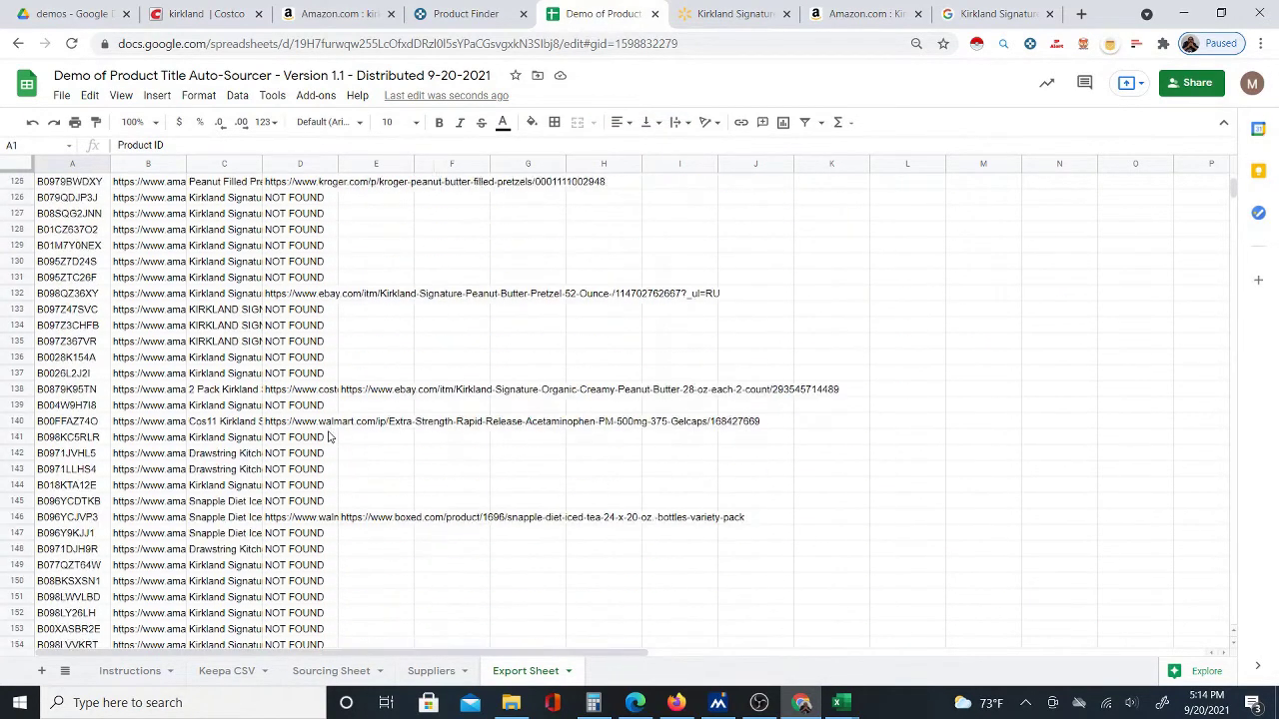
Look over the Suppliers sheet and the exported rows up to the header, and return to the Sourcing Sheet
left_click(435, 670)
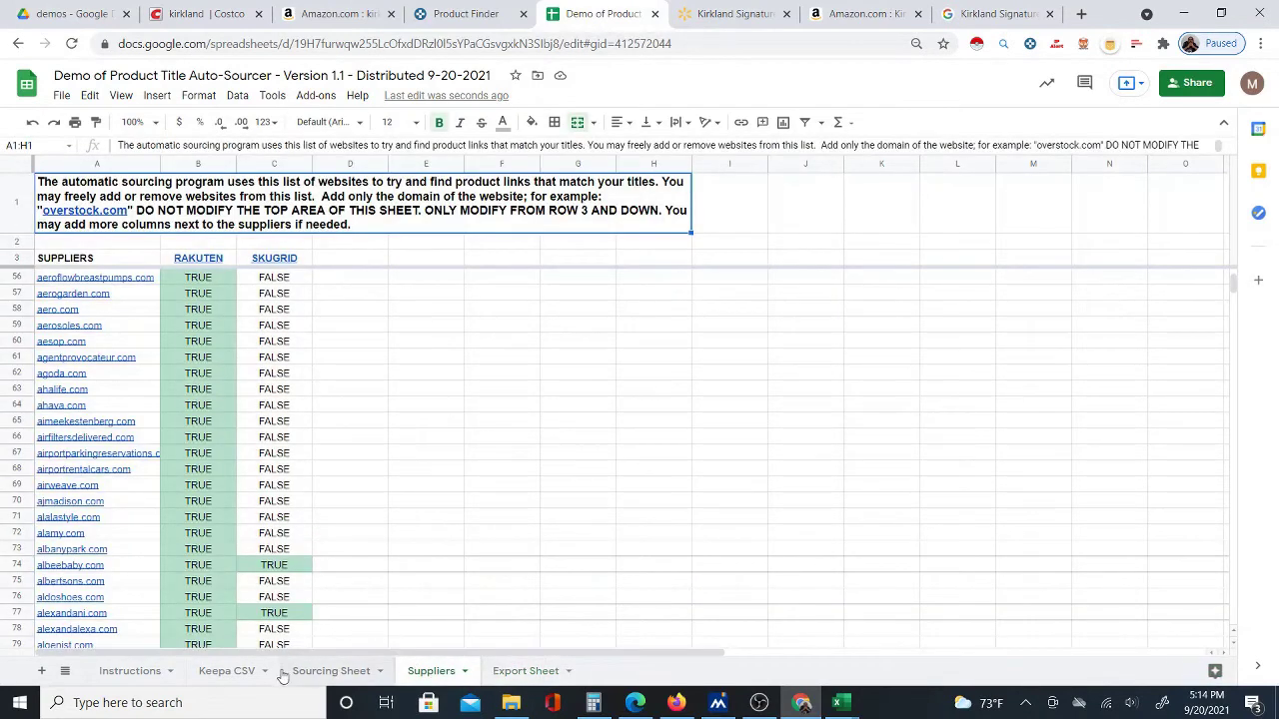
left_click(329, 671)
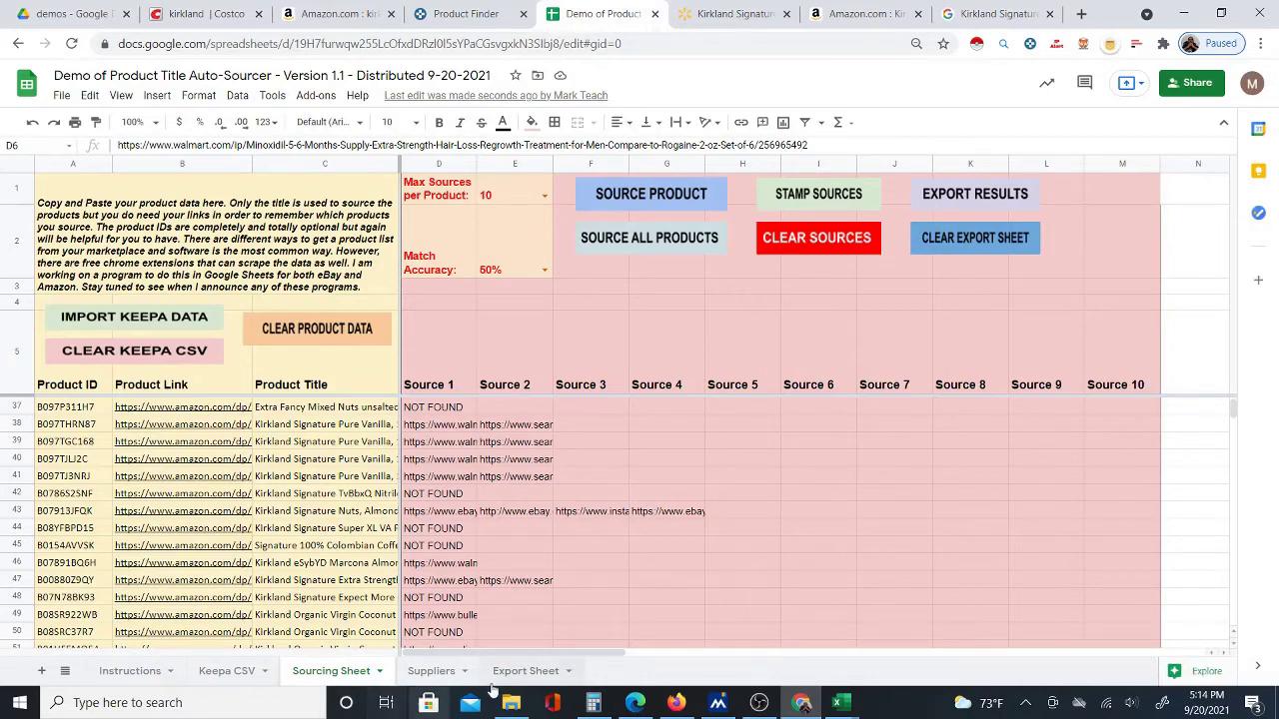
left_click(551, 671)
scroll(339, 329, "up", 5)
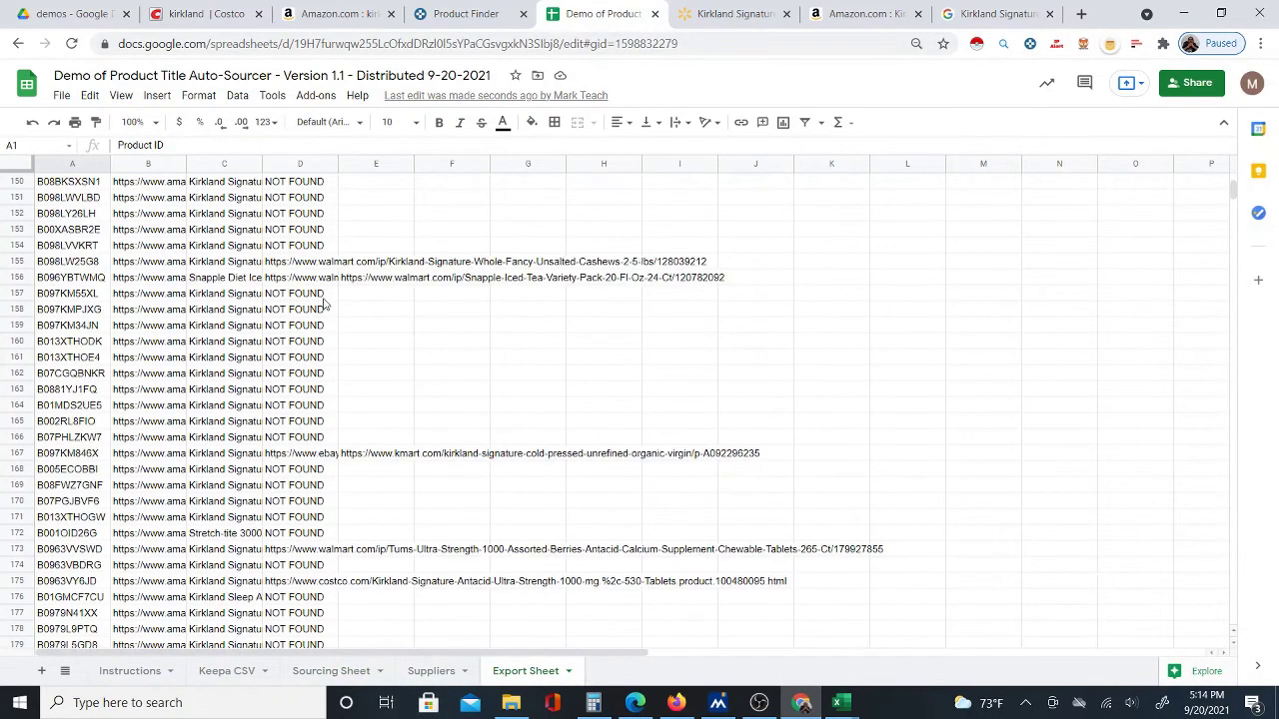
scroll(324, 305, "up", 6)
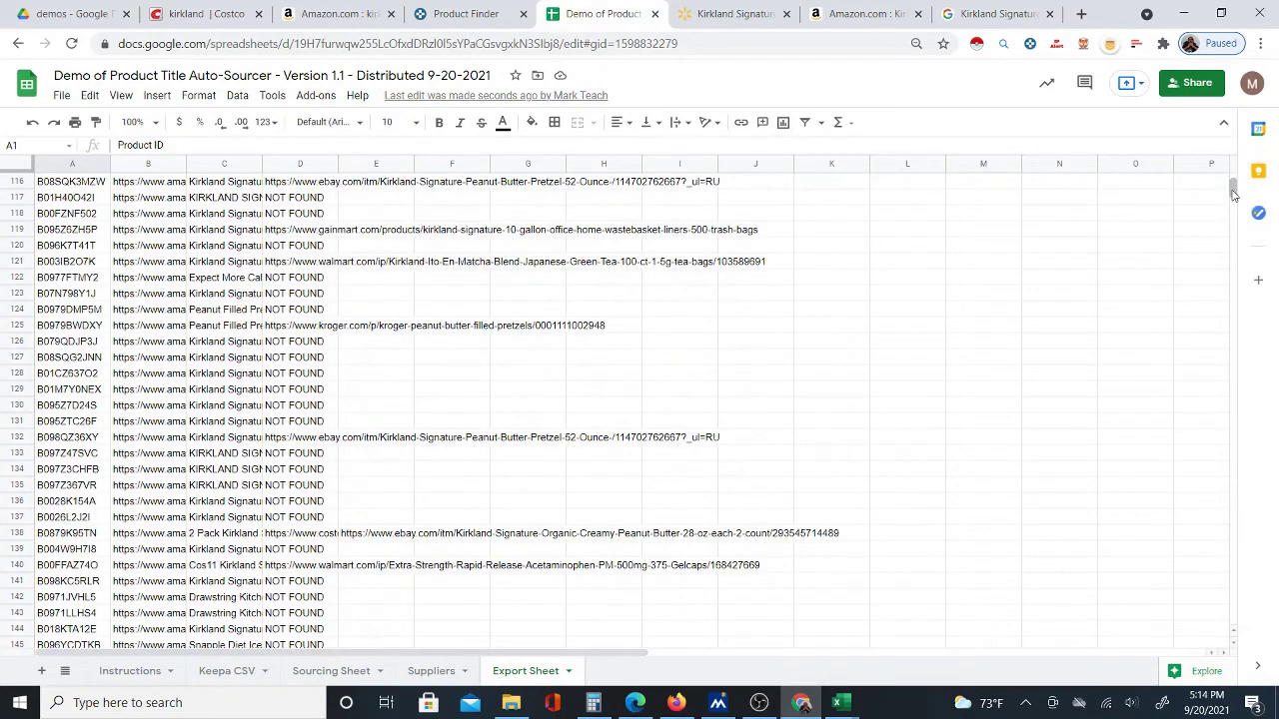
left_click_drag(1234, 194, 1234, 167)
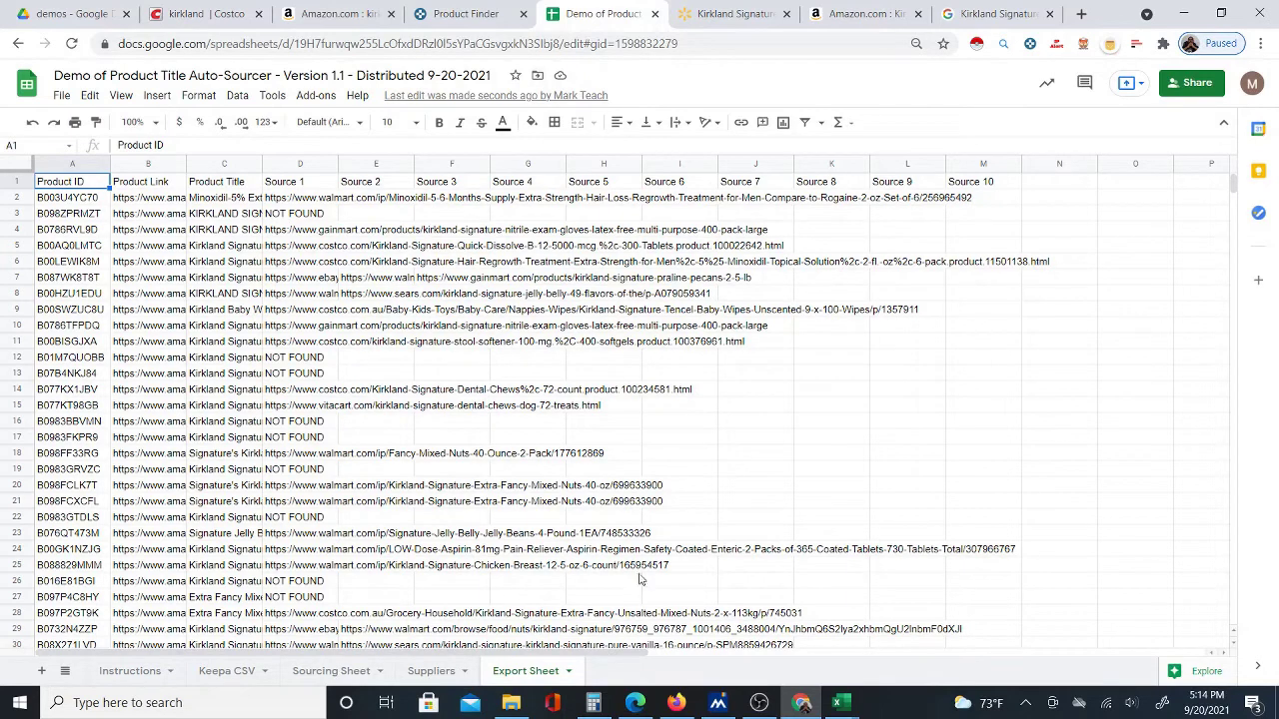
left_click(345, 670)
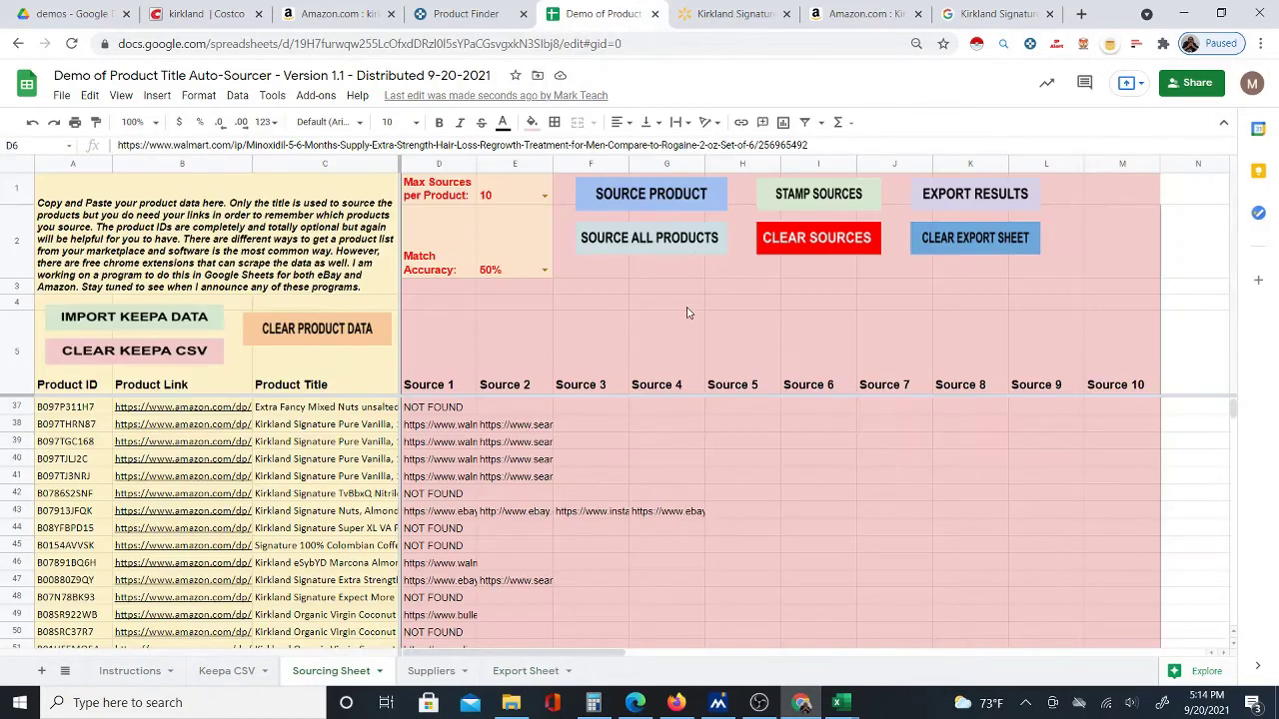